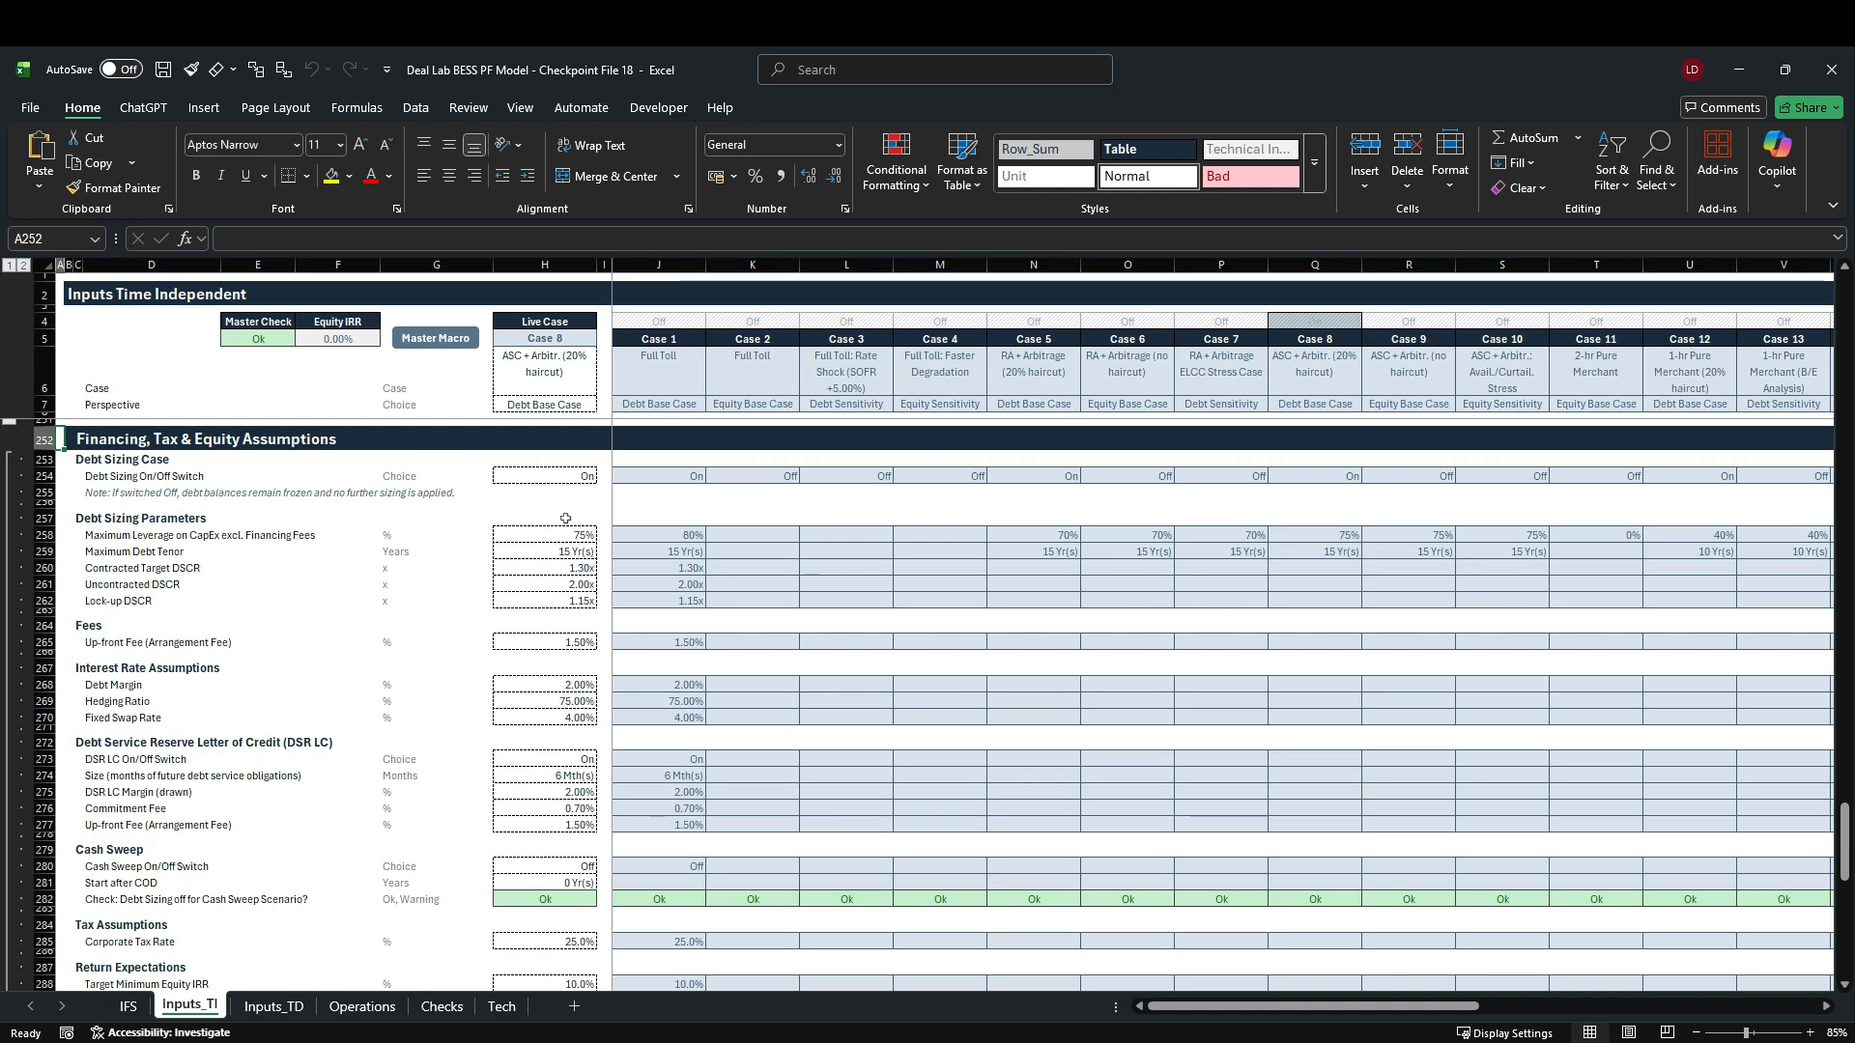
Step: Examine the contracted and uncontracted DSCR assumptions, the merchant revenue sensitivities, the perspective row and the Case 8 column in Inputs_TI
drag(45, 568, 46, 585)
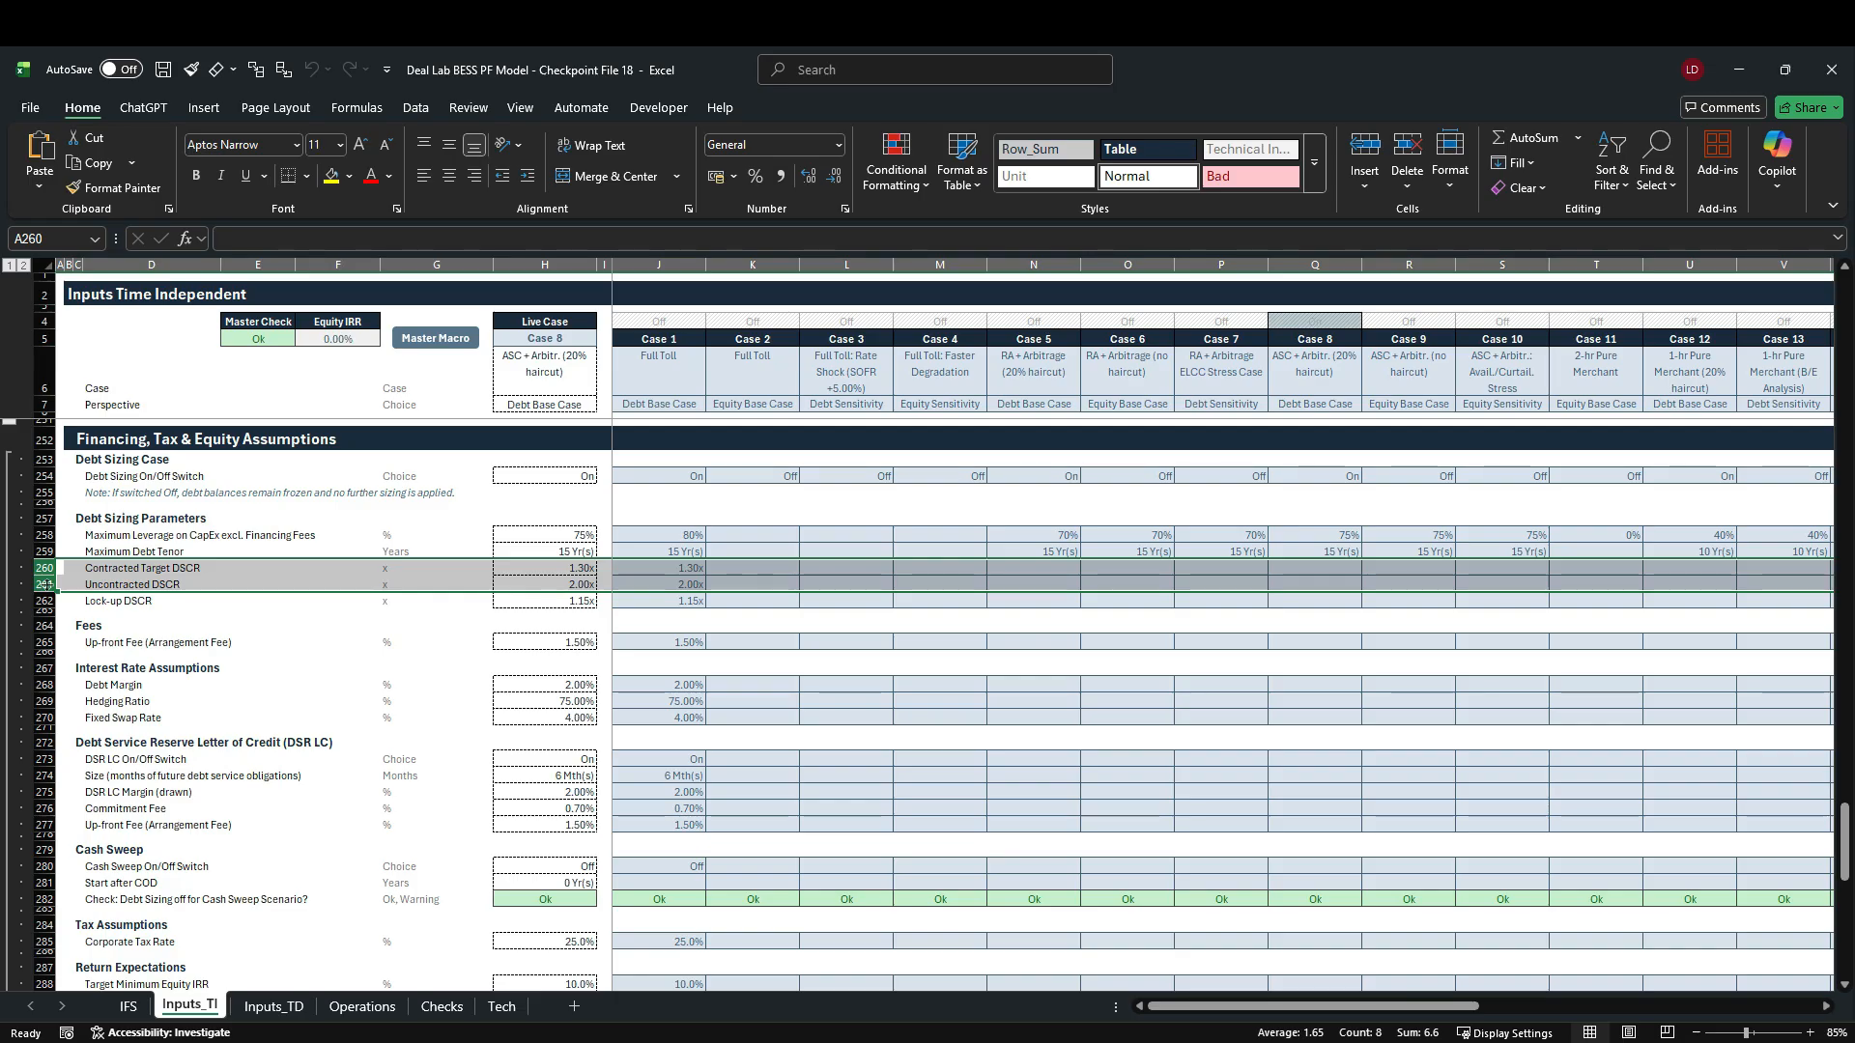
scroll(44, 583, down, 8)
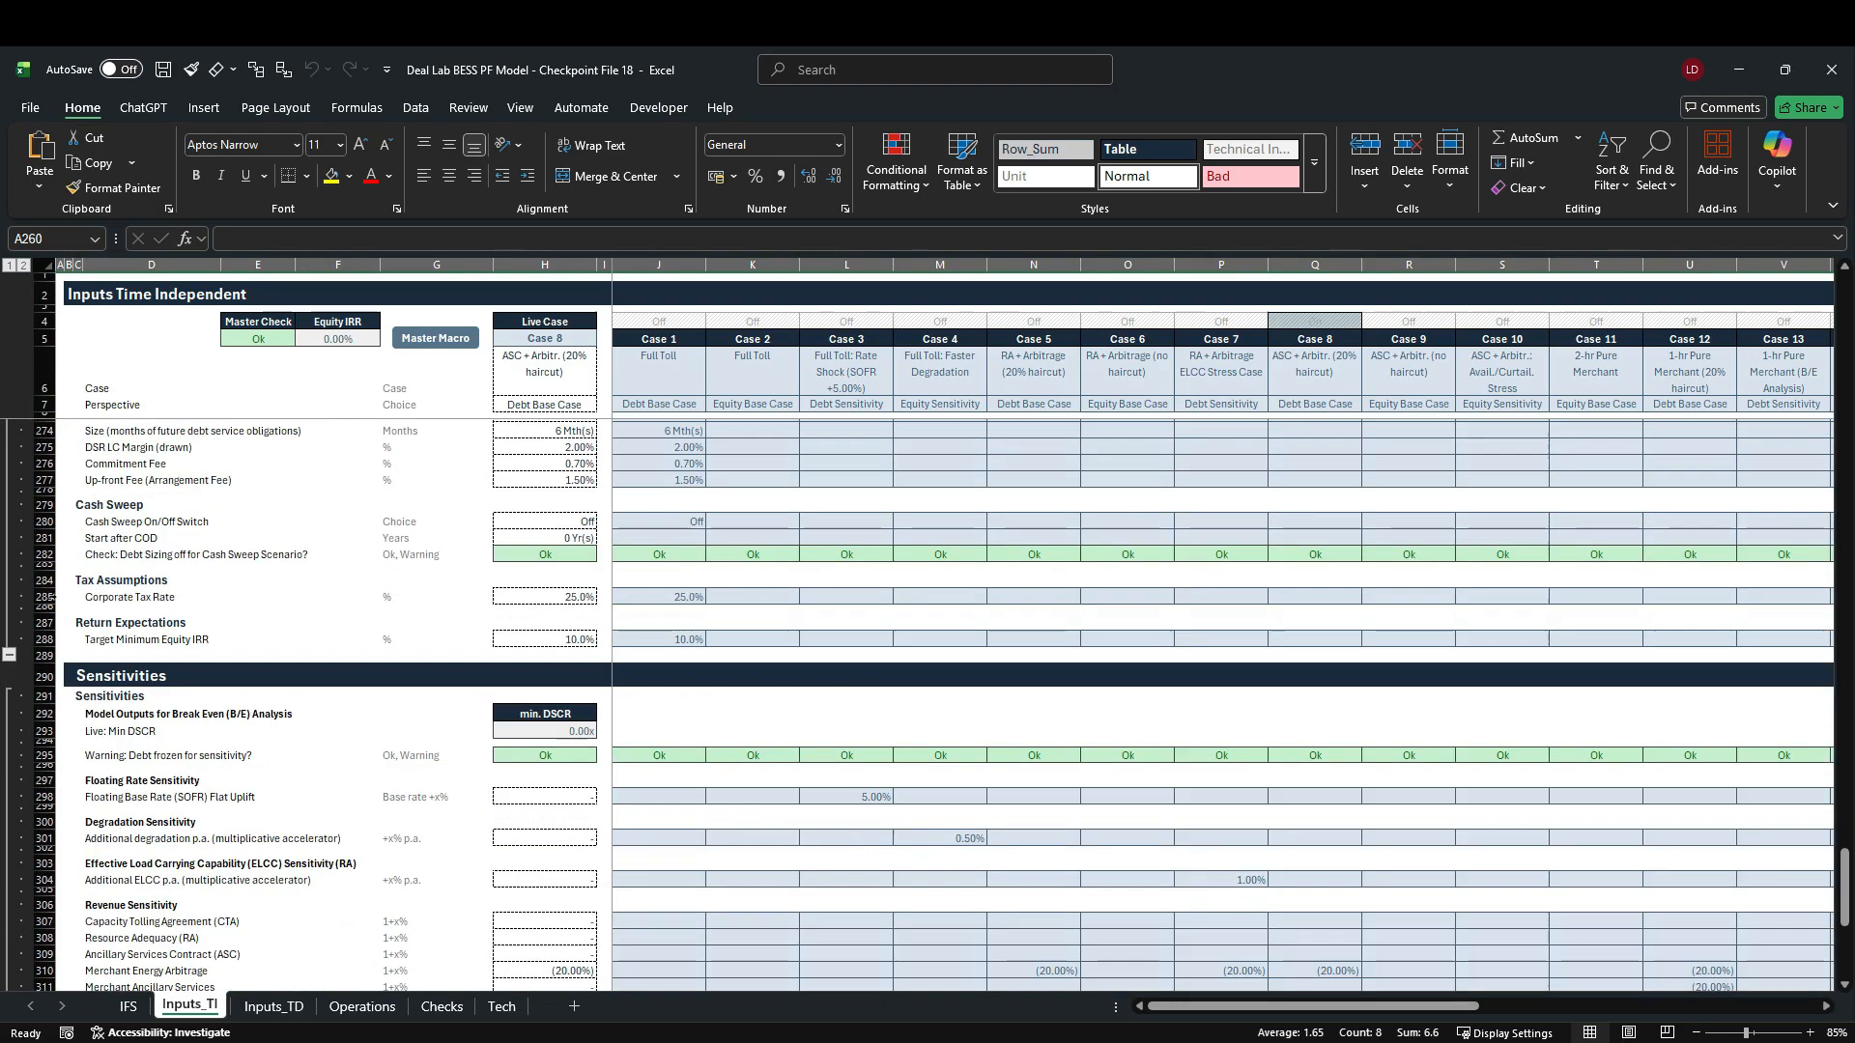
scroll(45, 591, down, 5)
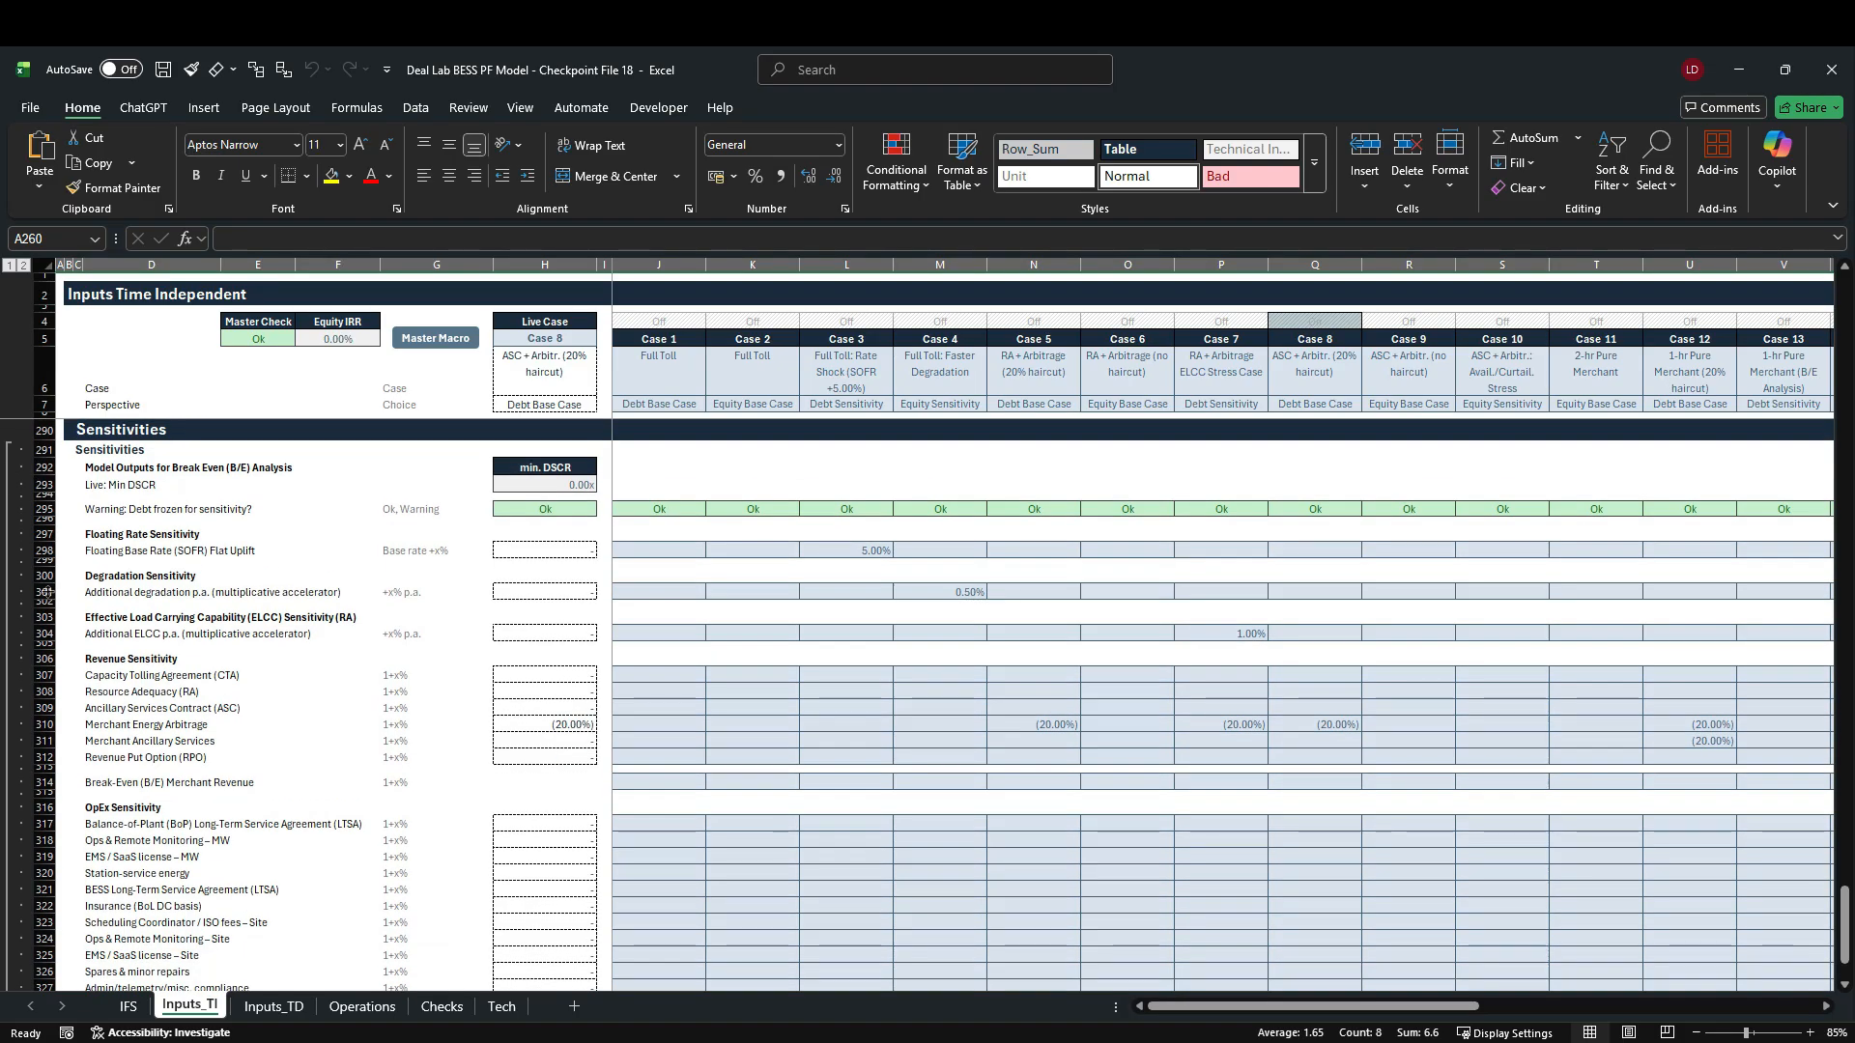
drag(42, 725, 42, 741)
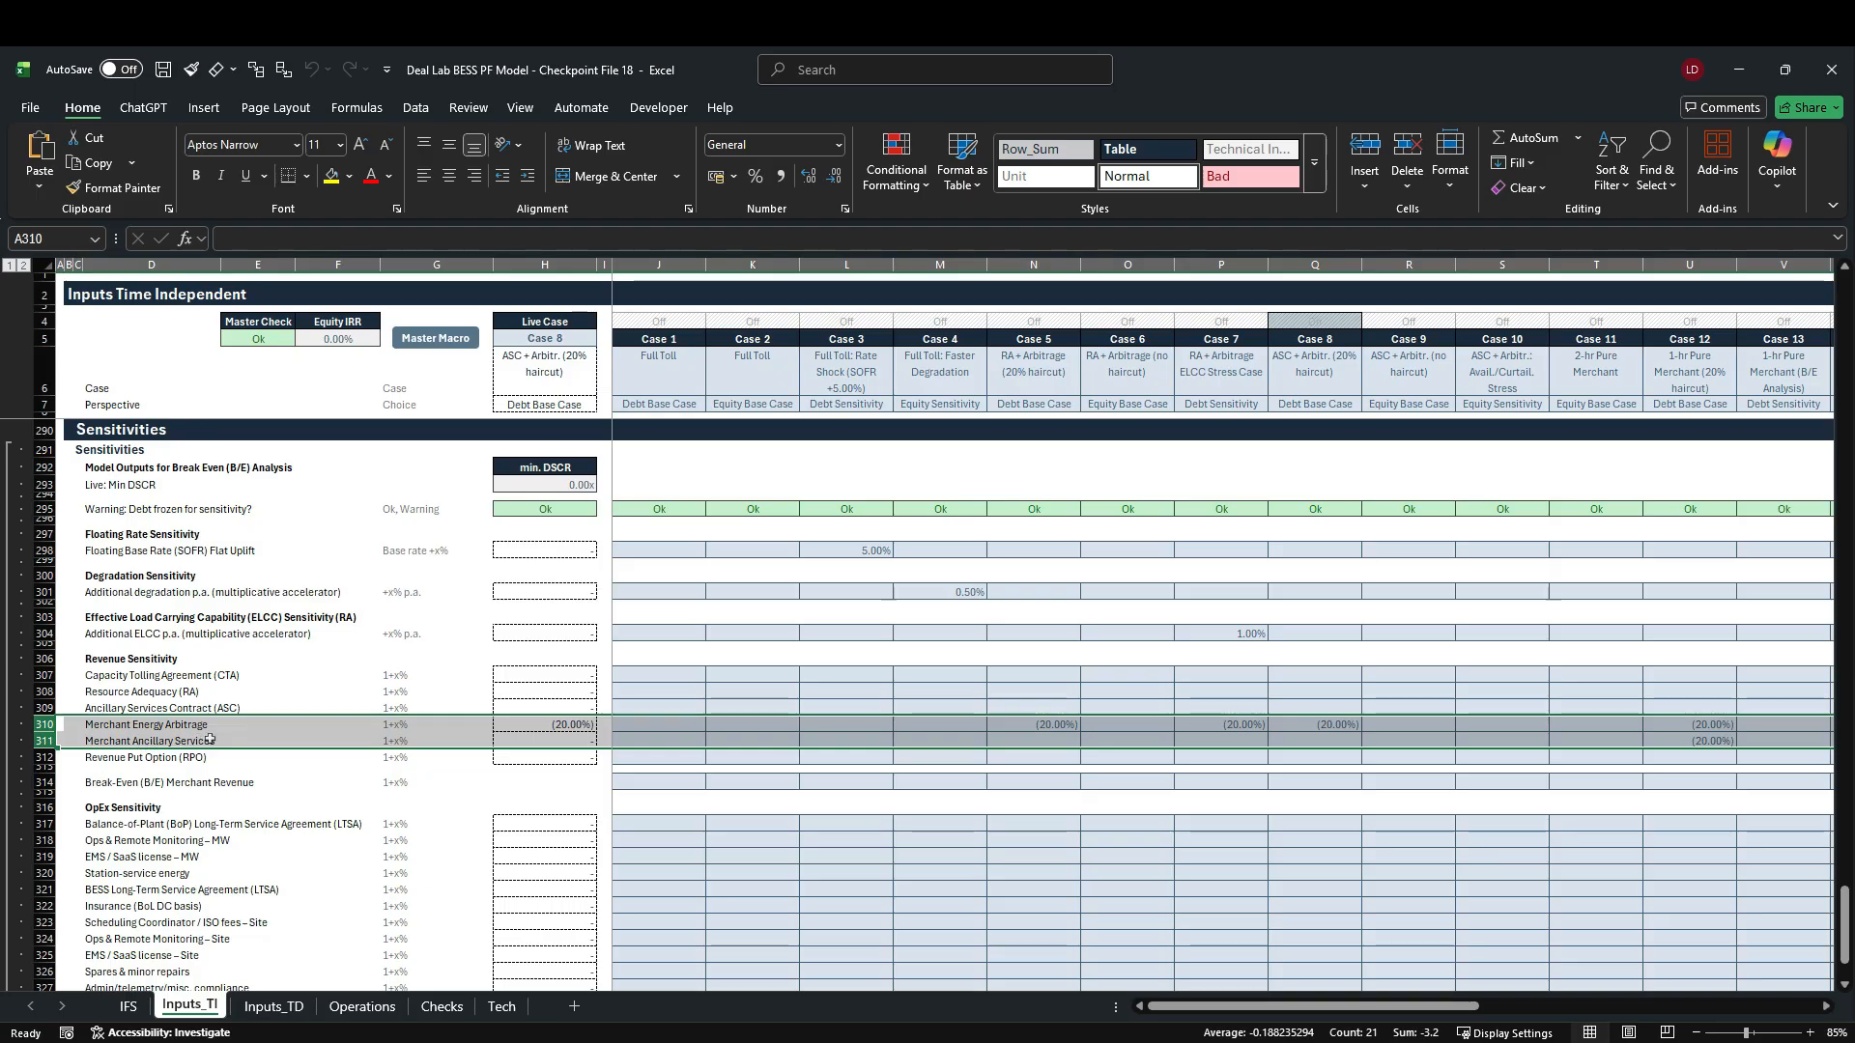
click(1343, 274)
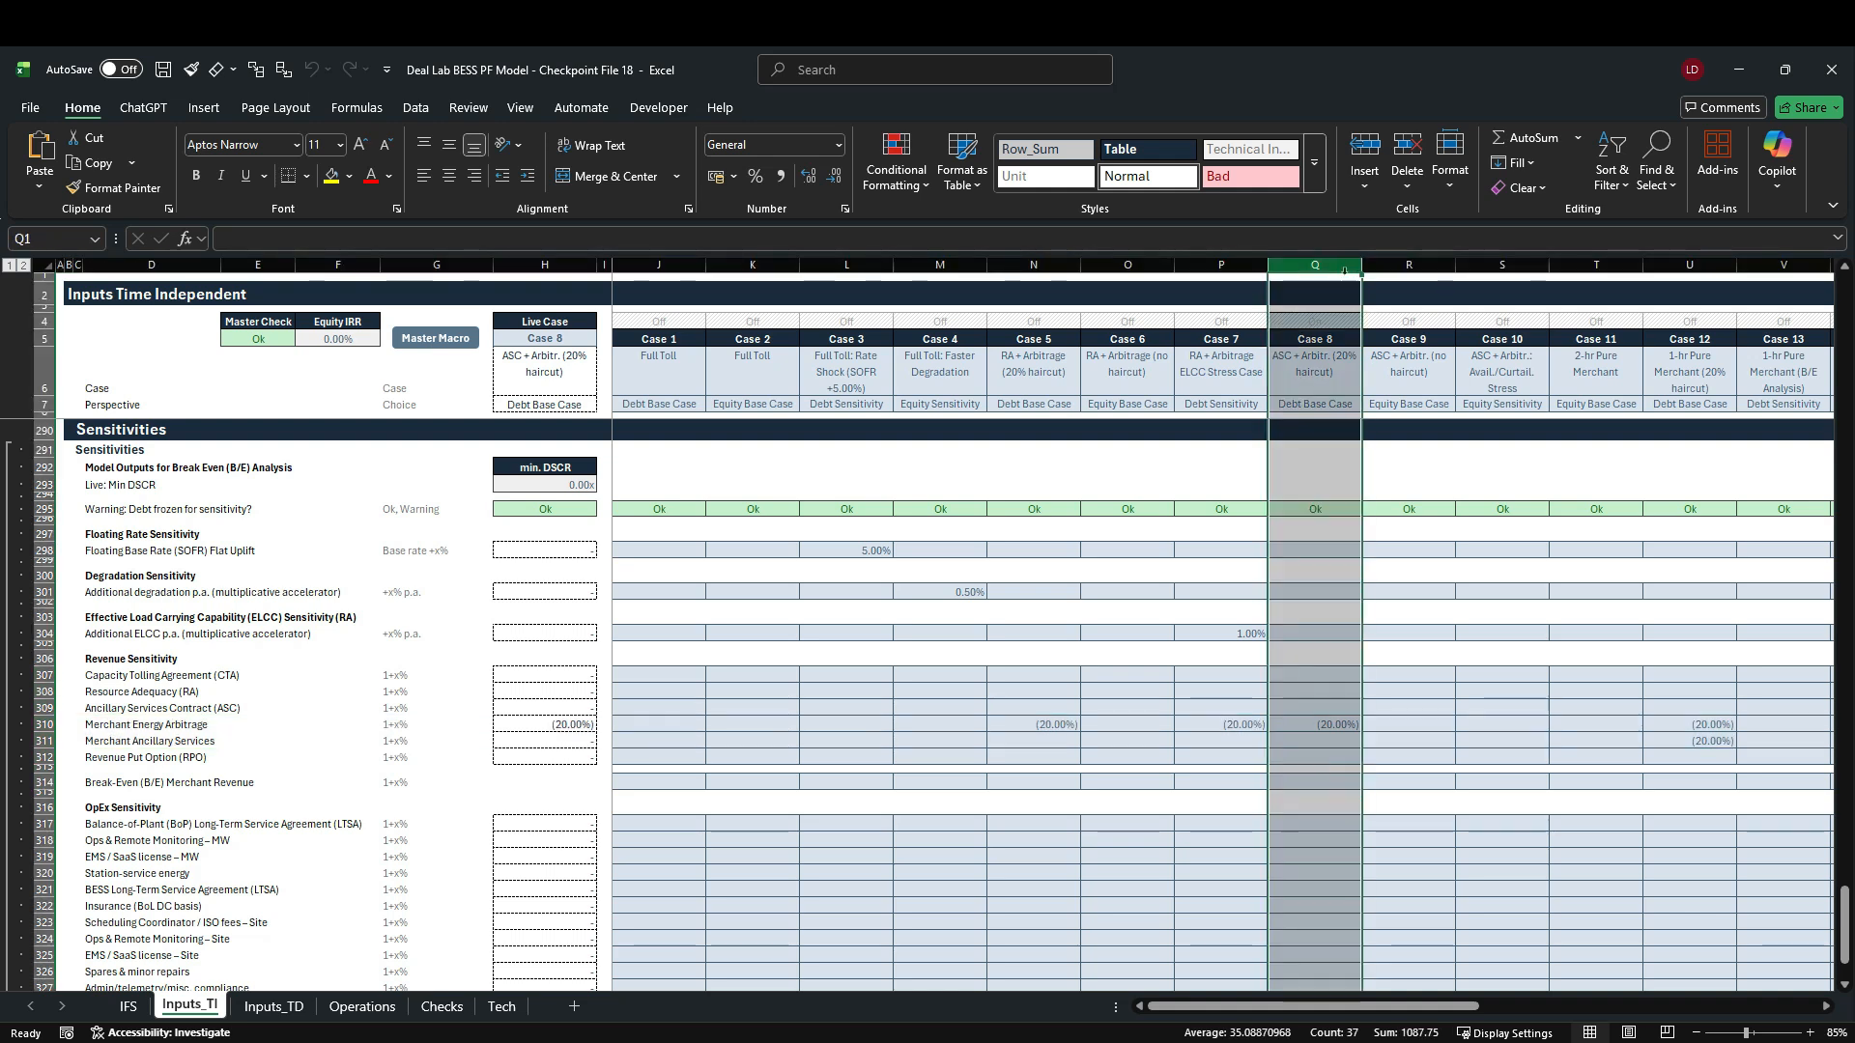
click(45, 404)
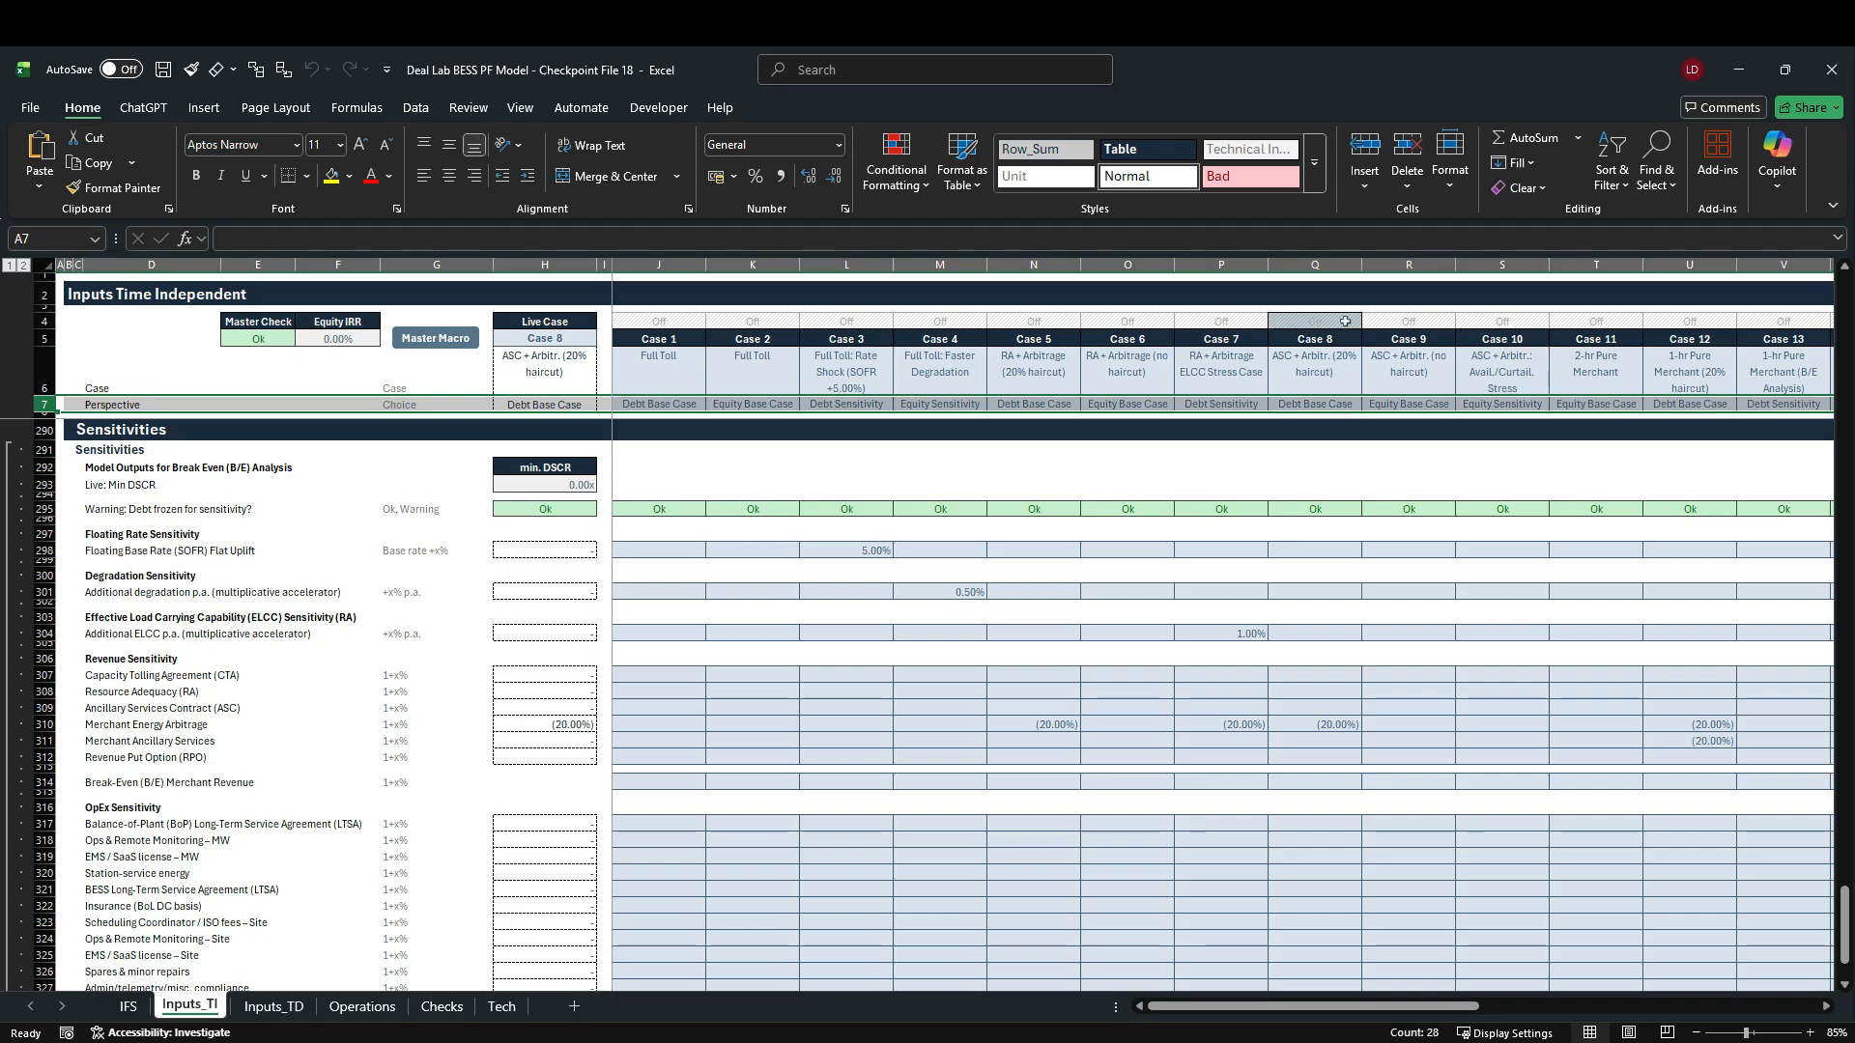
click(1337, 267)
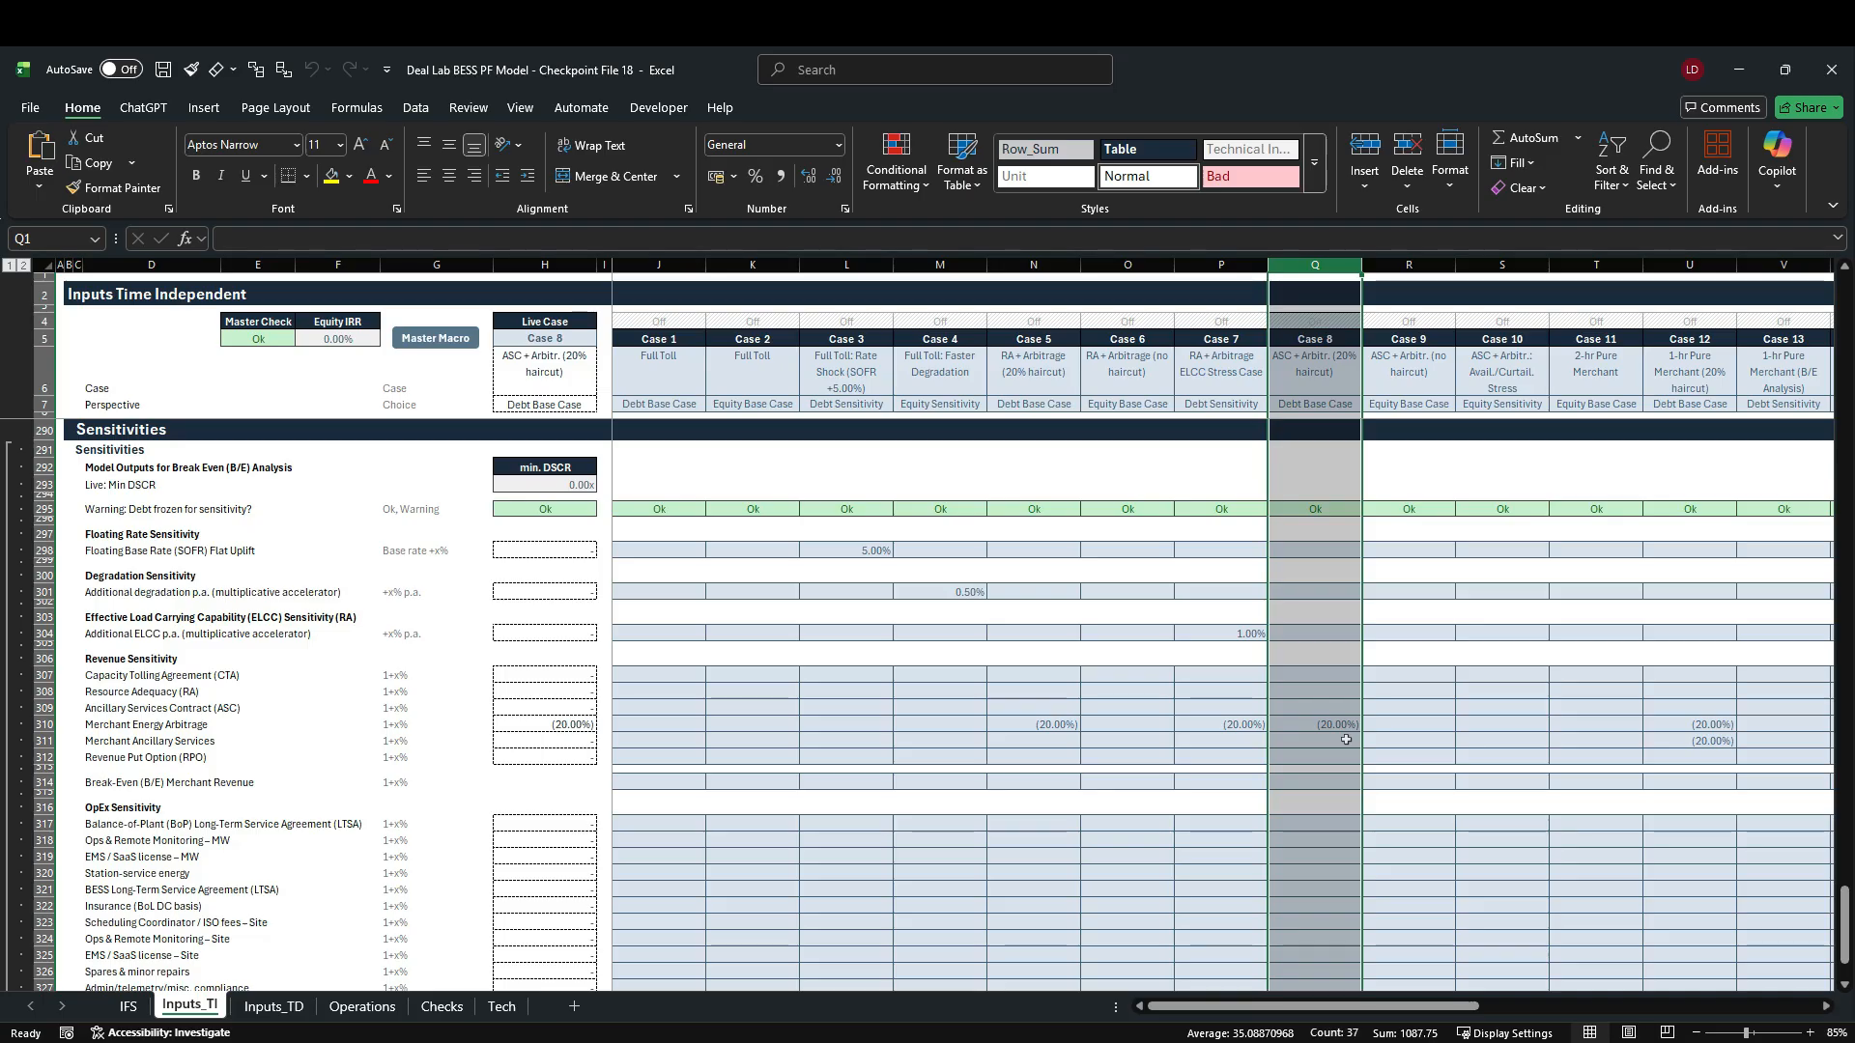
Step: Open the Operations sheet and select the Total Target Debt Service row in the Term Loan Sizing section
click(360, 1006)
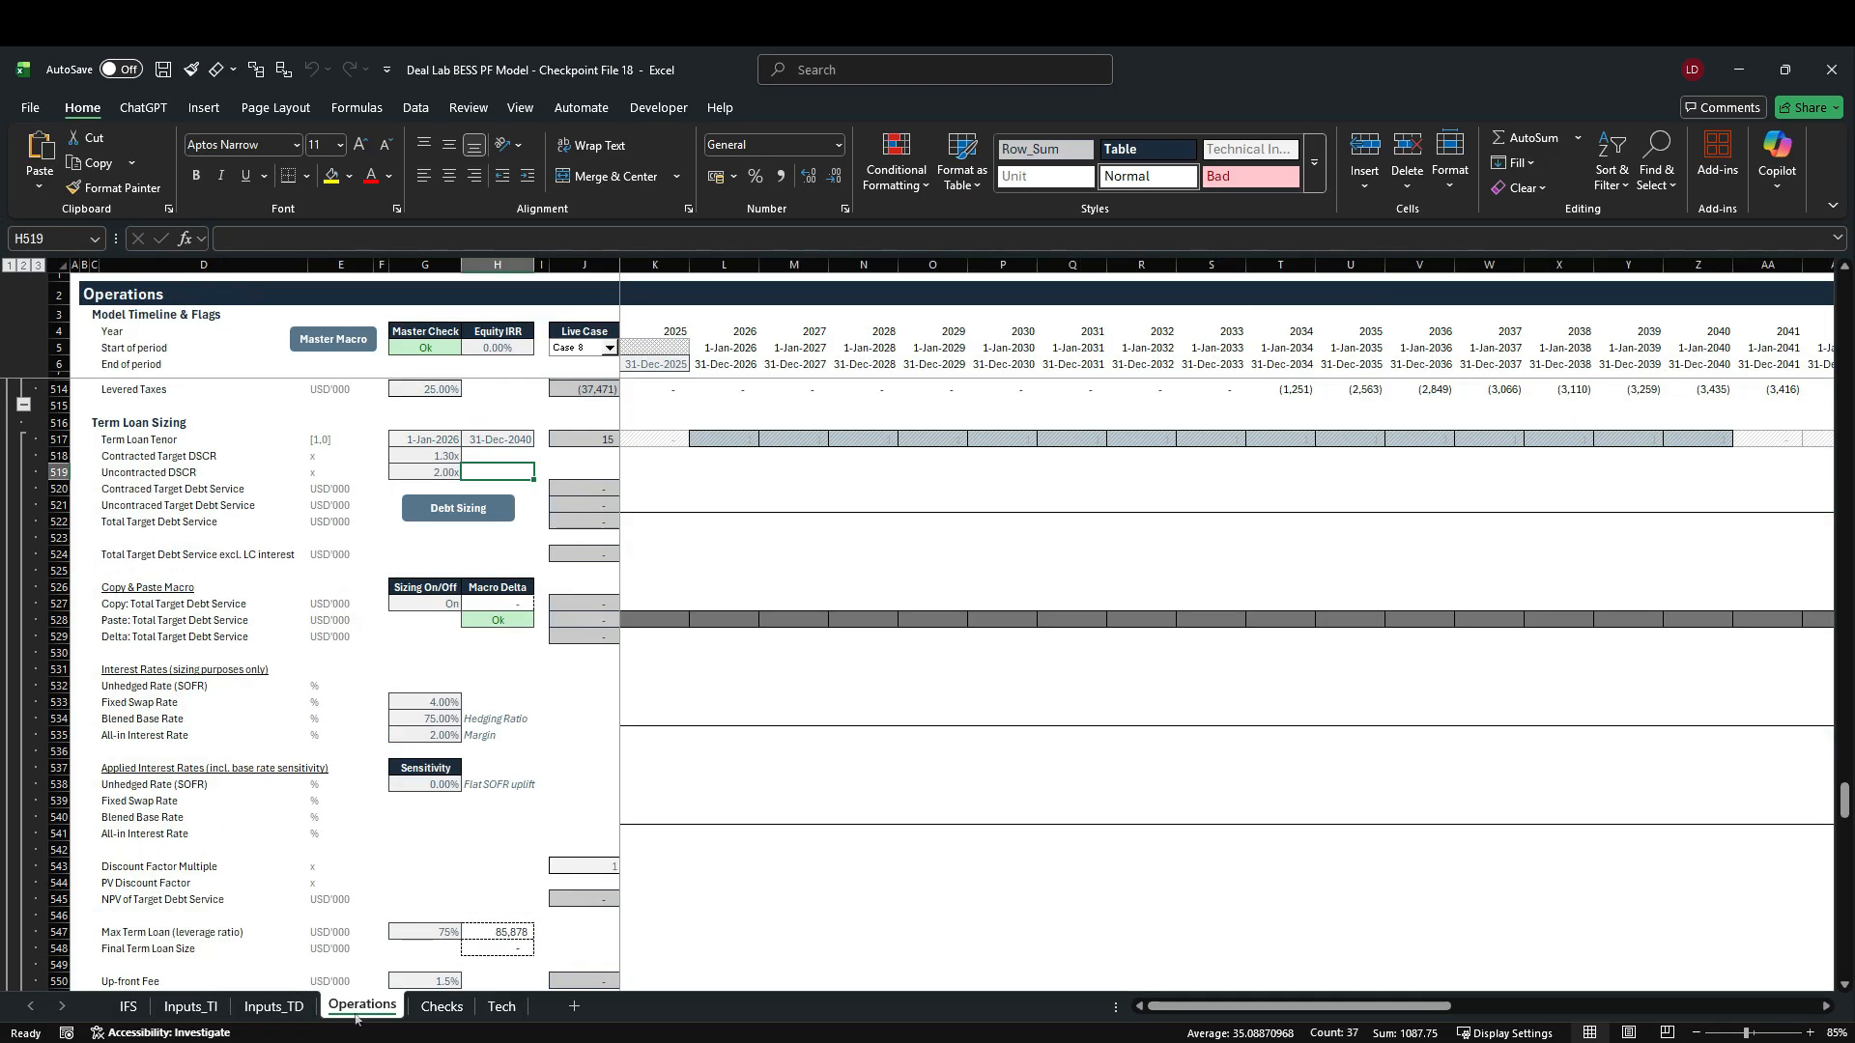
scroll(544, 851, up, 2)
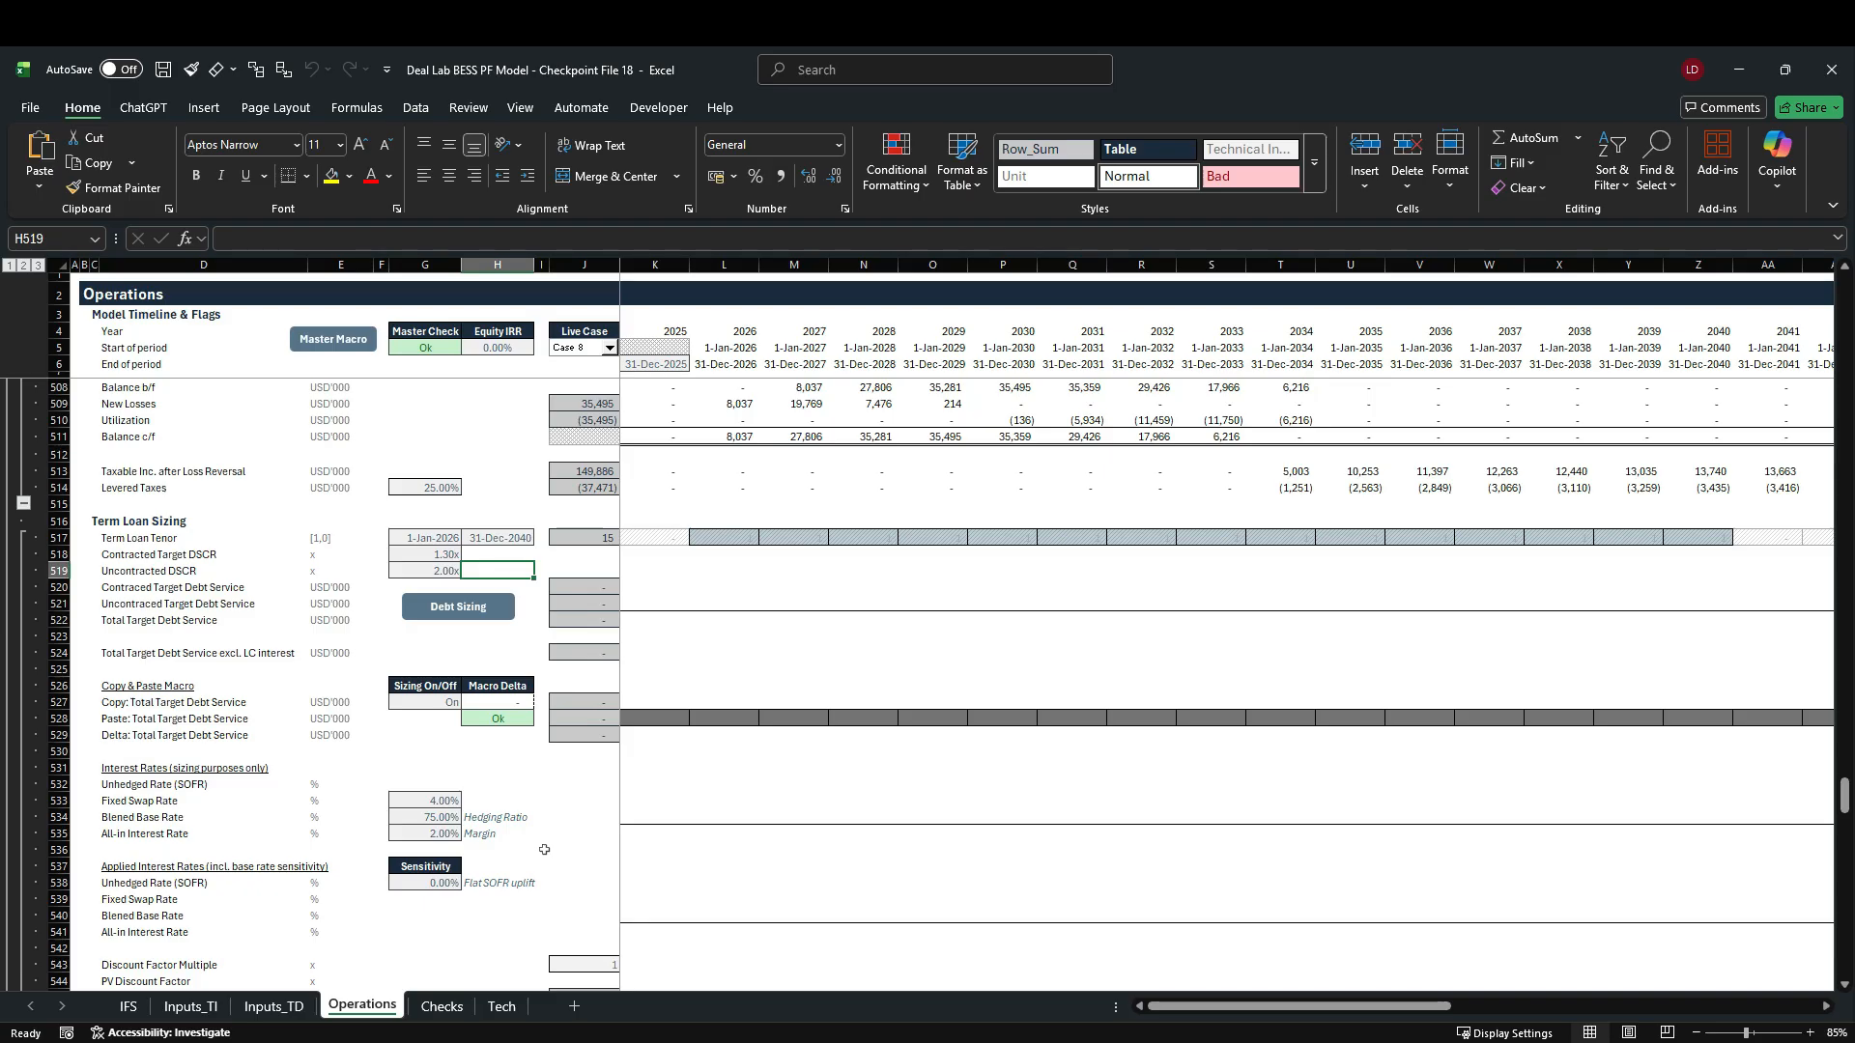
click(64, 622)
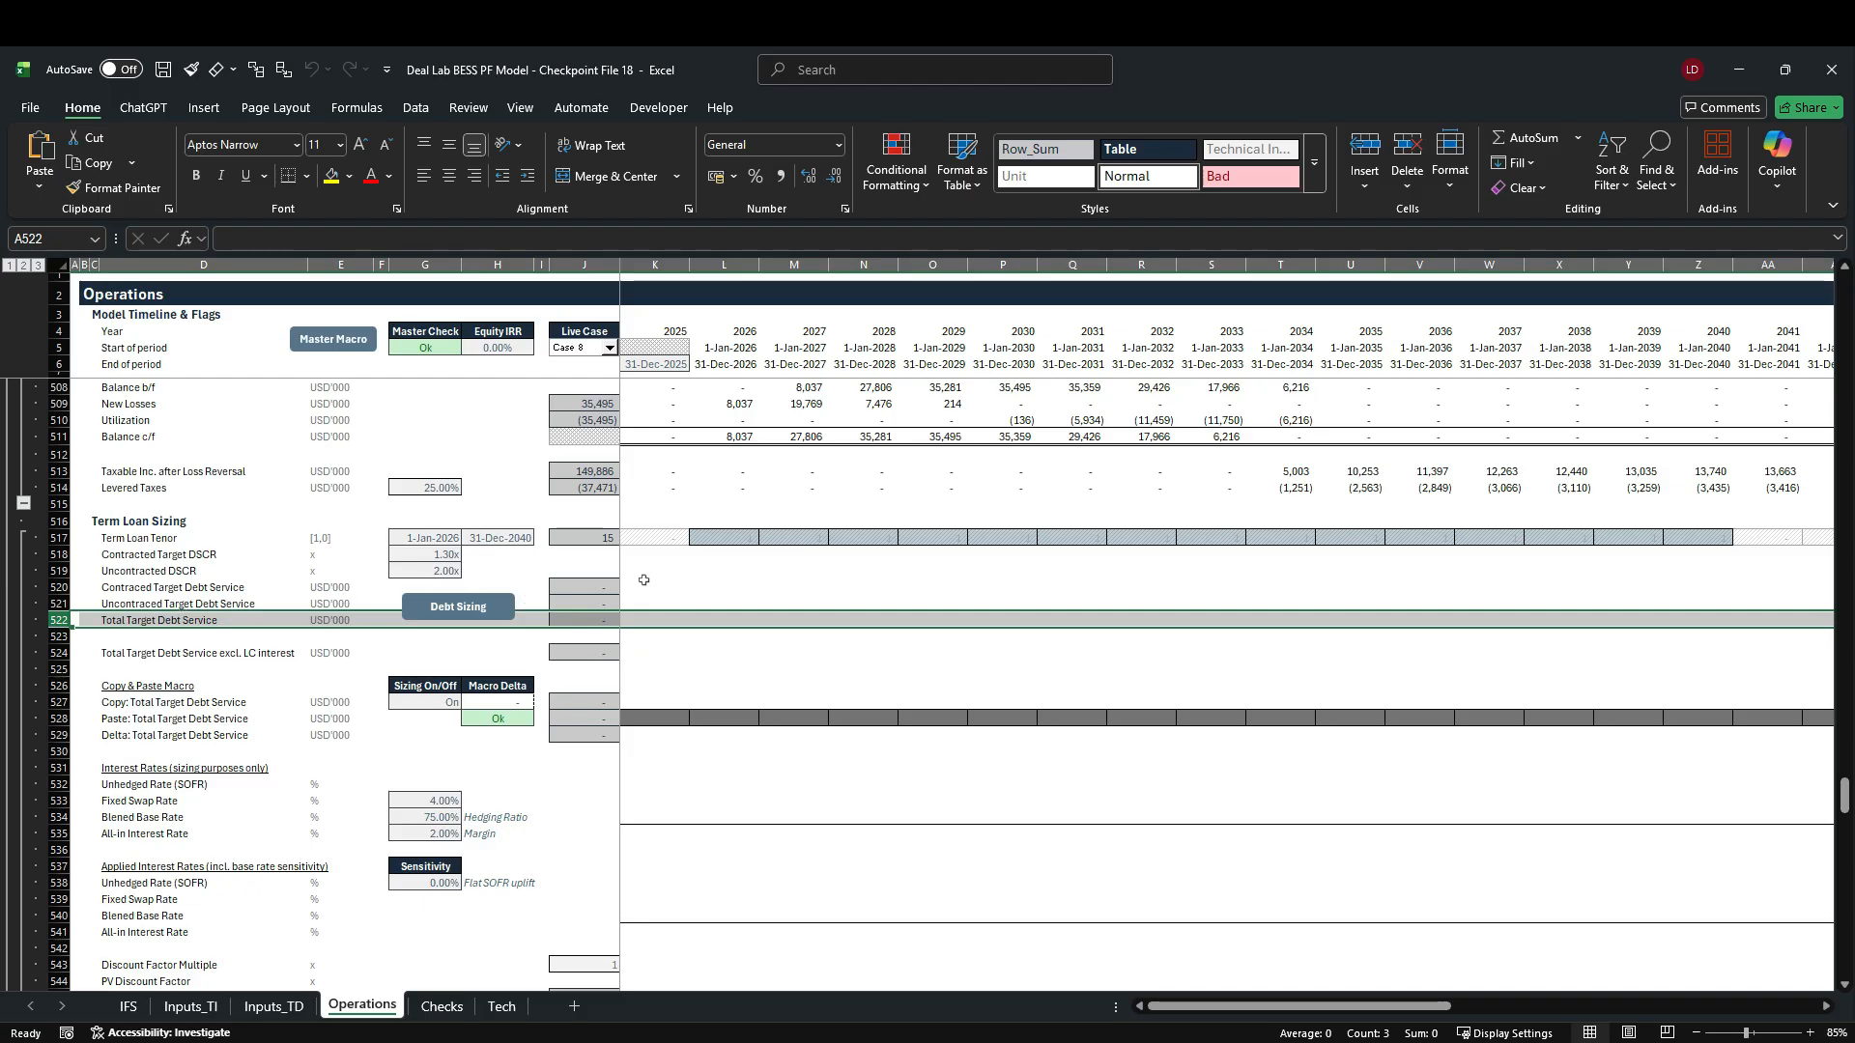
Step: Enter =$G518*K$517 in K518 to multiply the Contracted Target DSCR by the term loan tenor flag
click(665, 559)
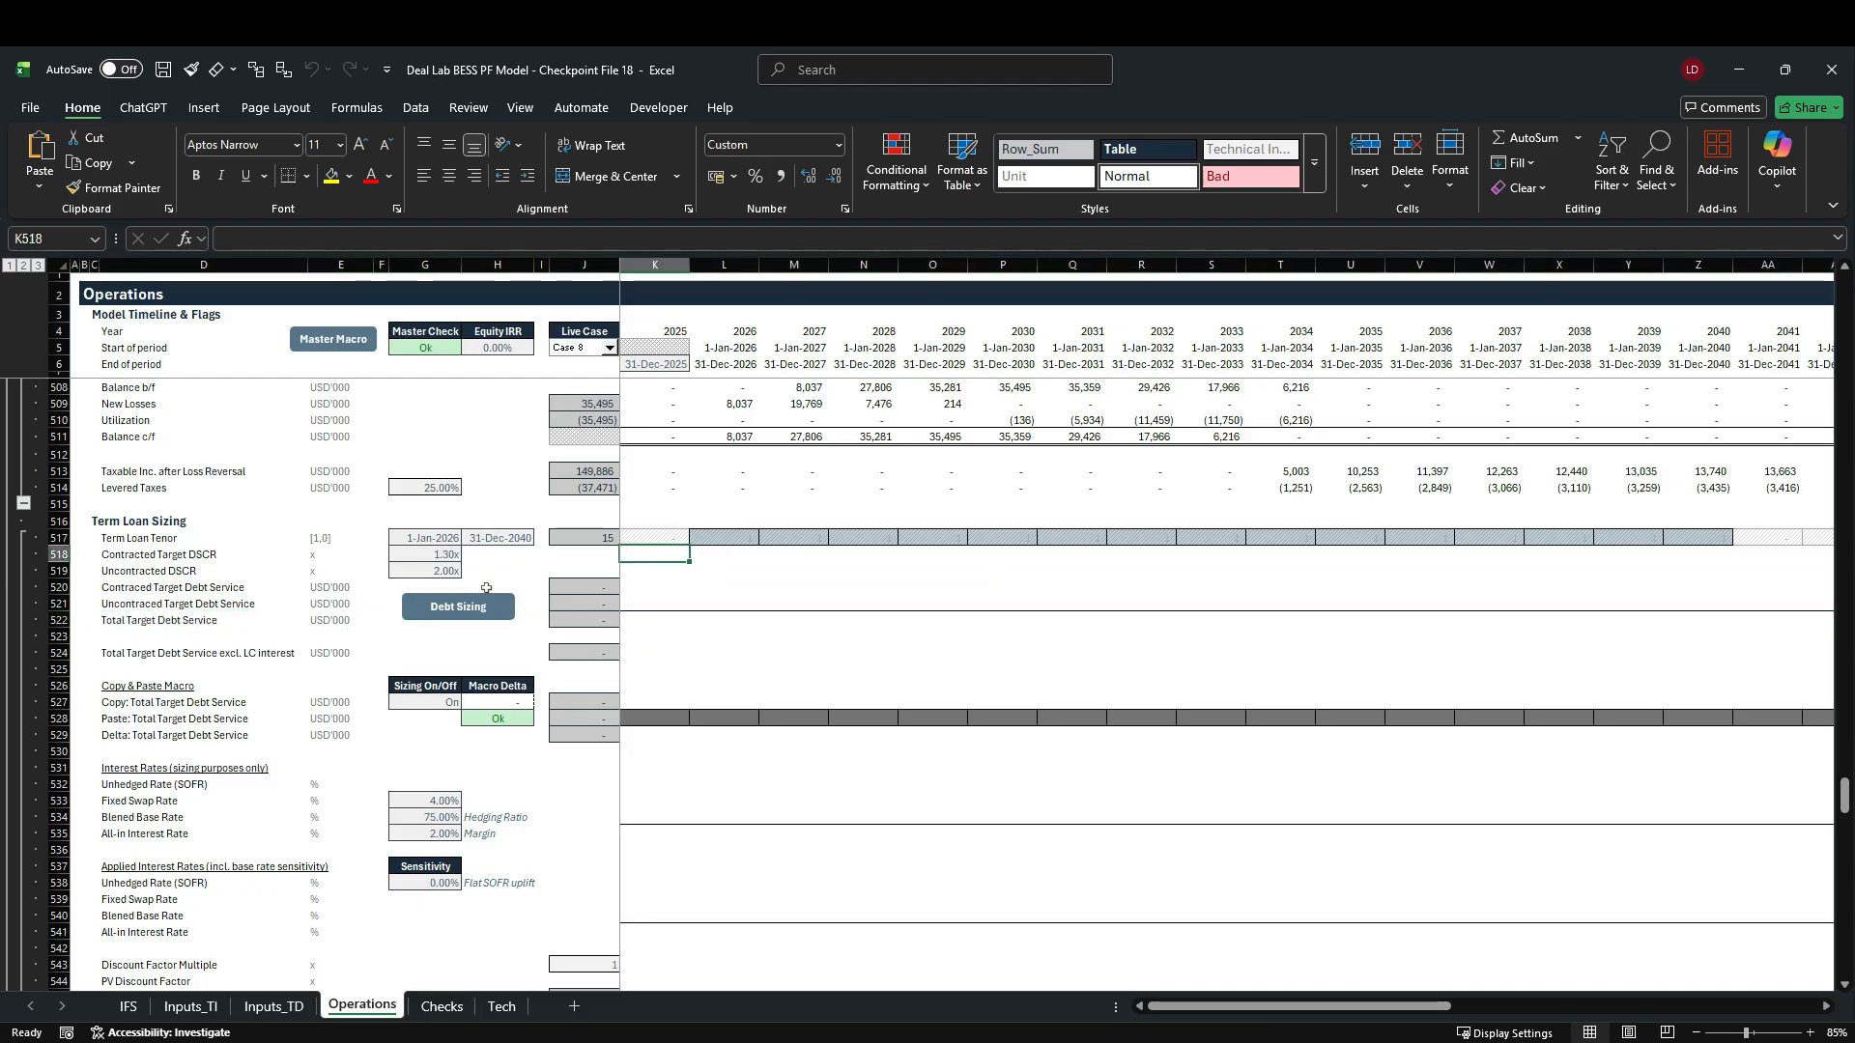
text(=)
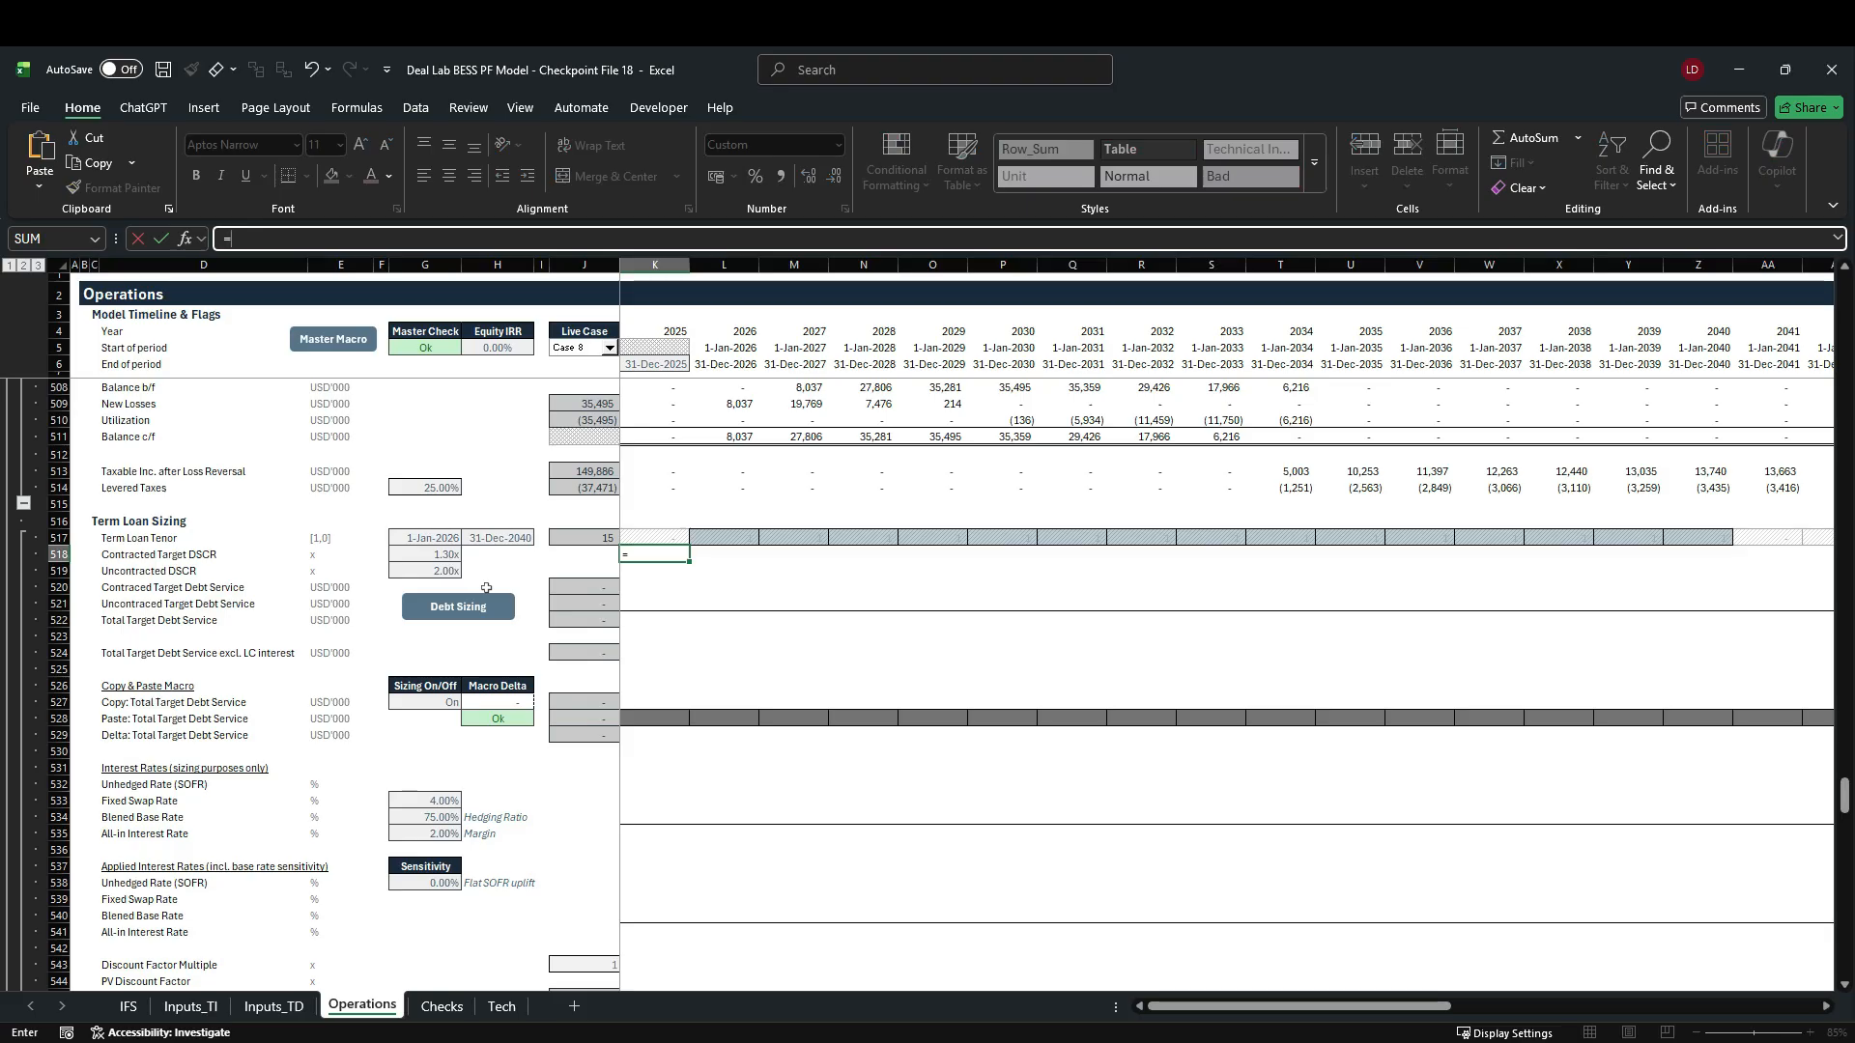
key(Left)
key(Left)
key(Left)
key(Left)
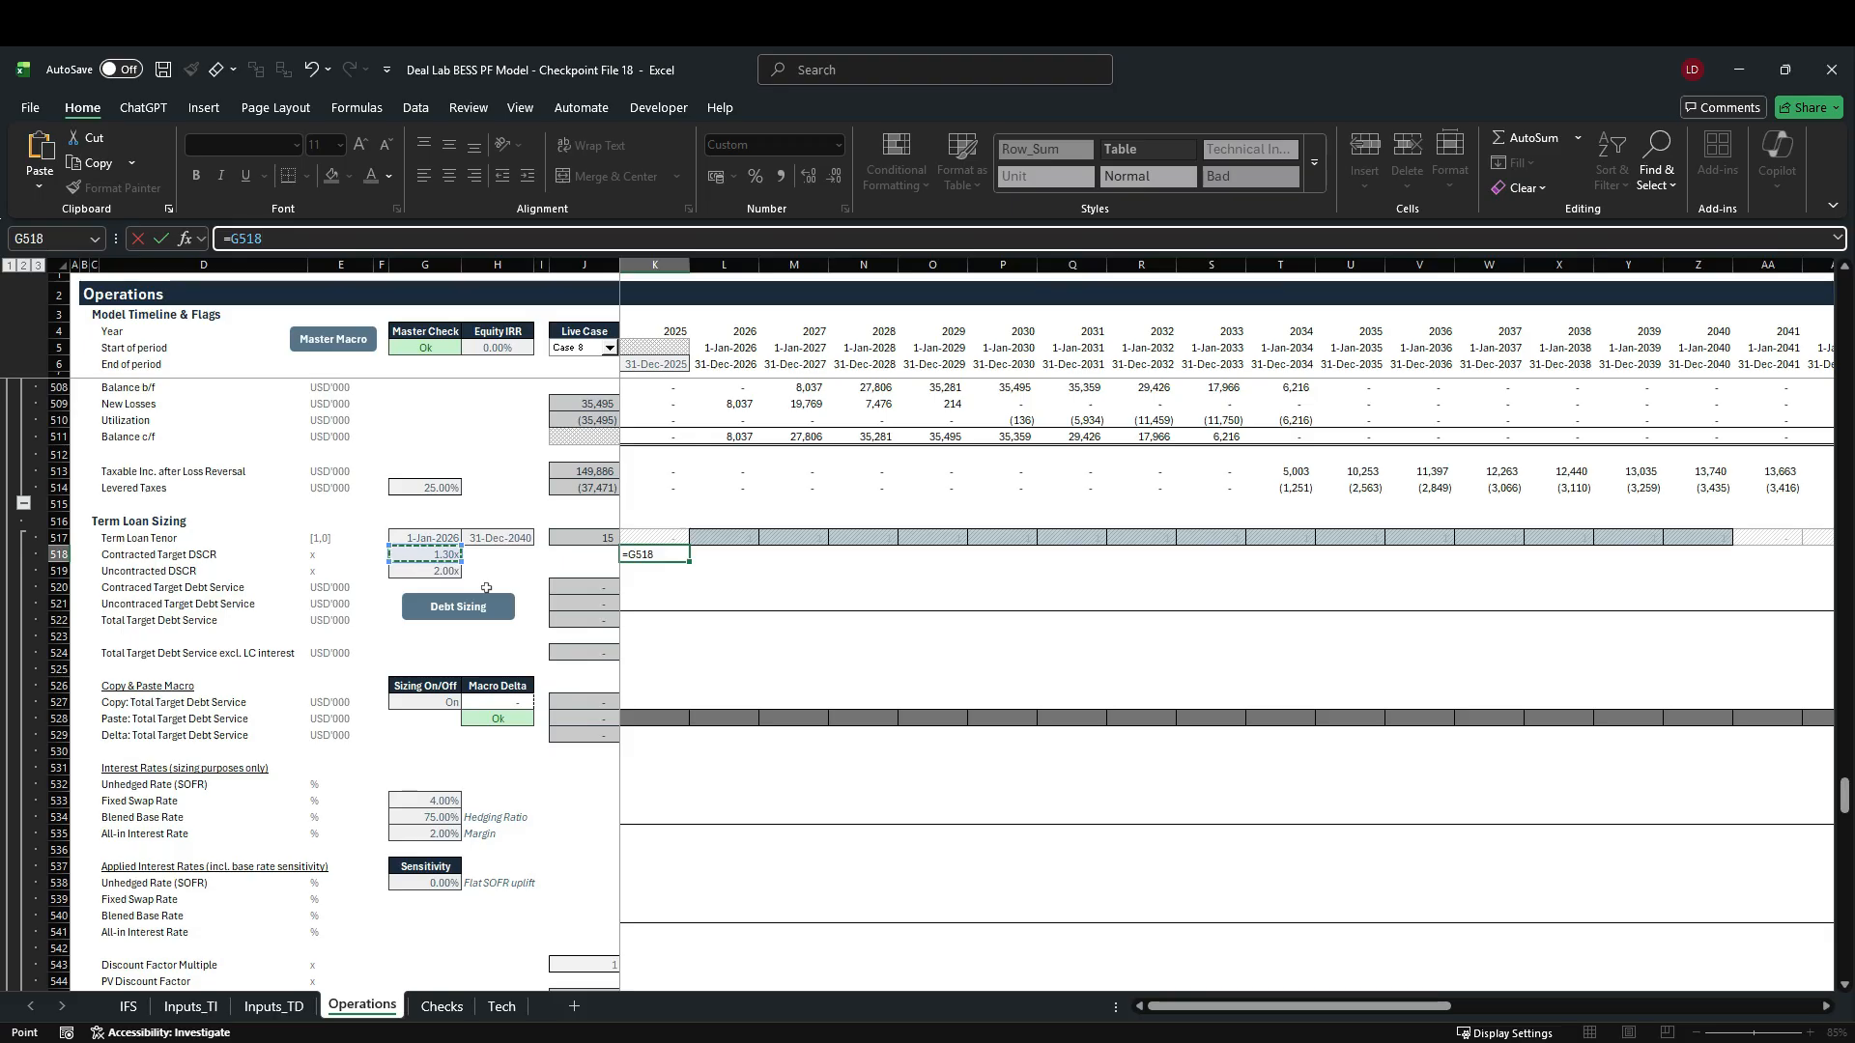
key(F4)
key(F4)
key(F4)
key(F4)
text(*)
key(Up)
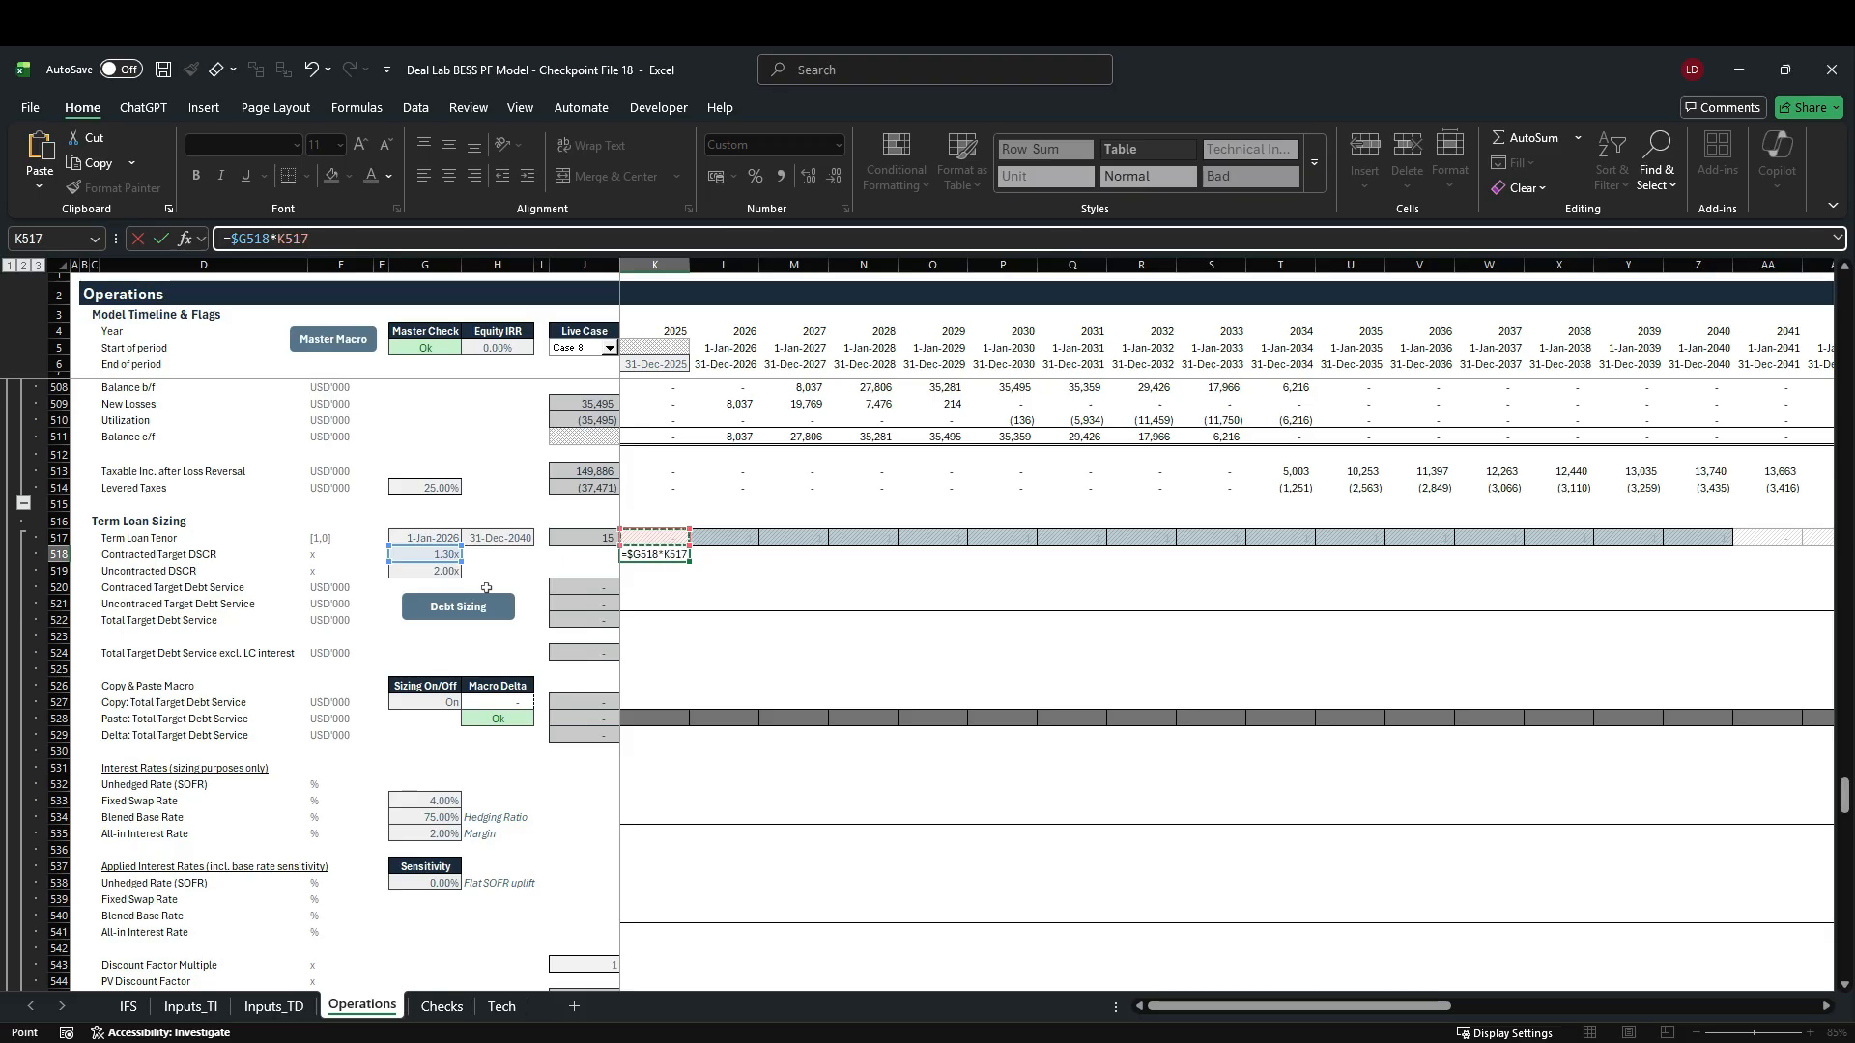
key(F4)
key(F4)
key(F4)
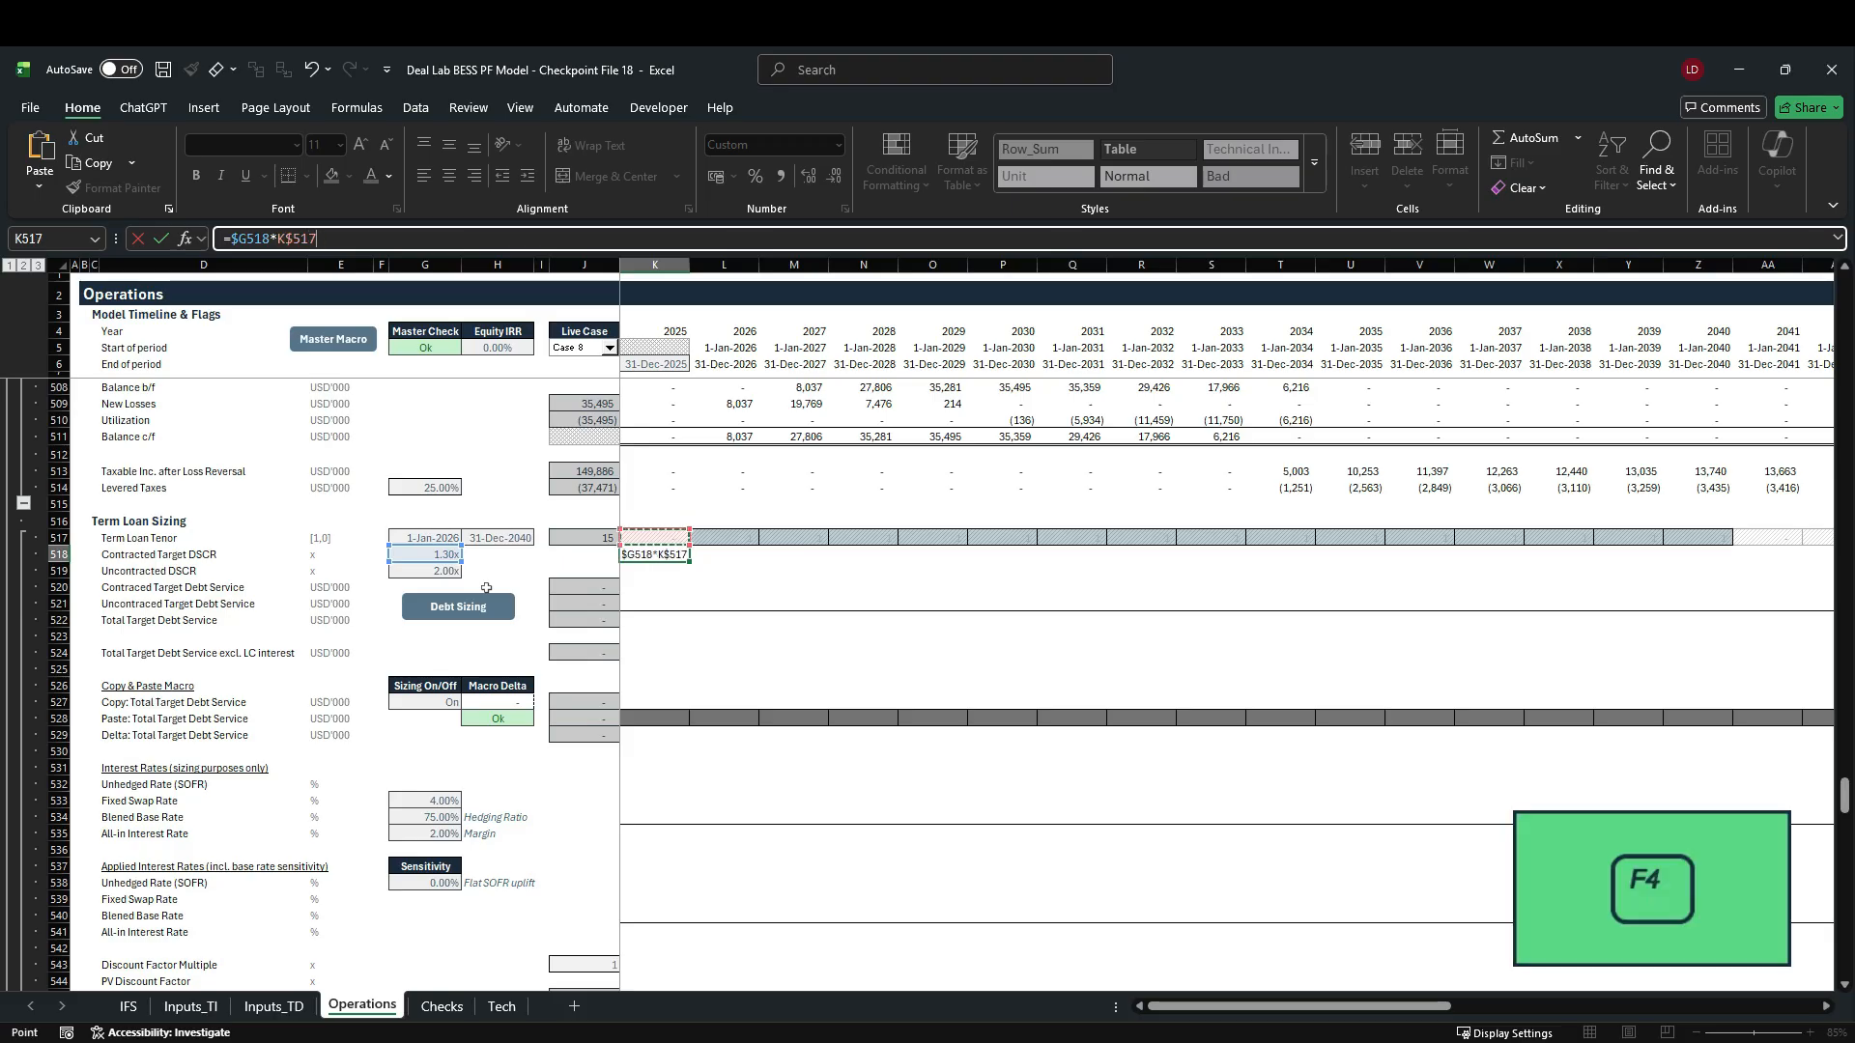
key(ctrl+Return)
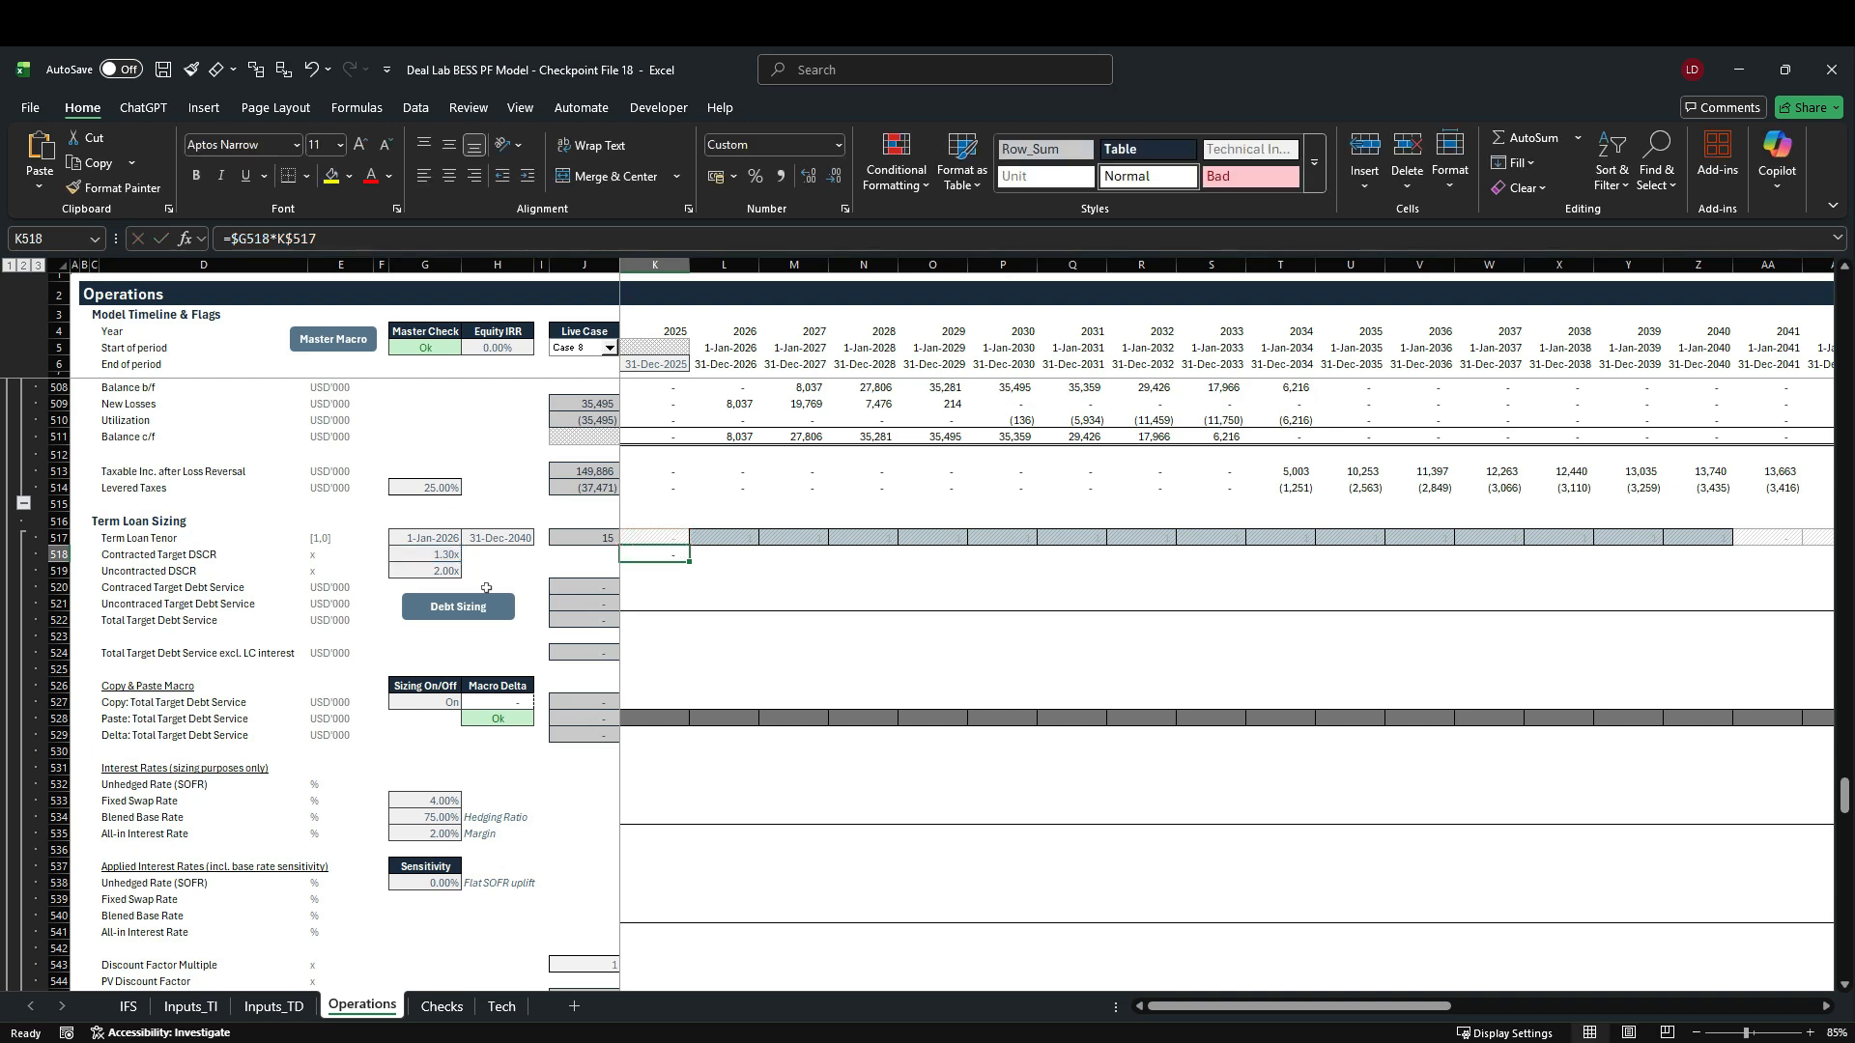
Step: Copy the K518 formula down to the Uncontracted DSCR row and fill both rows across the timeline to 2060
key(Down)
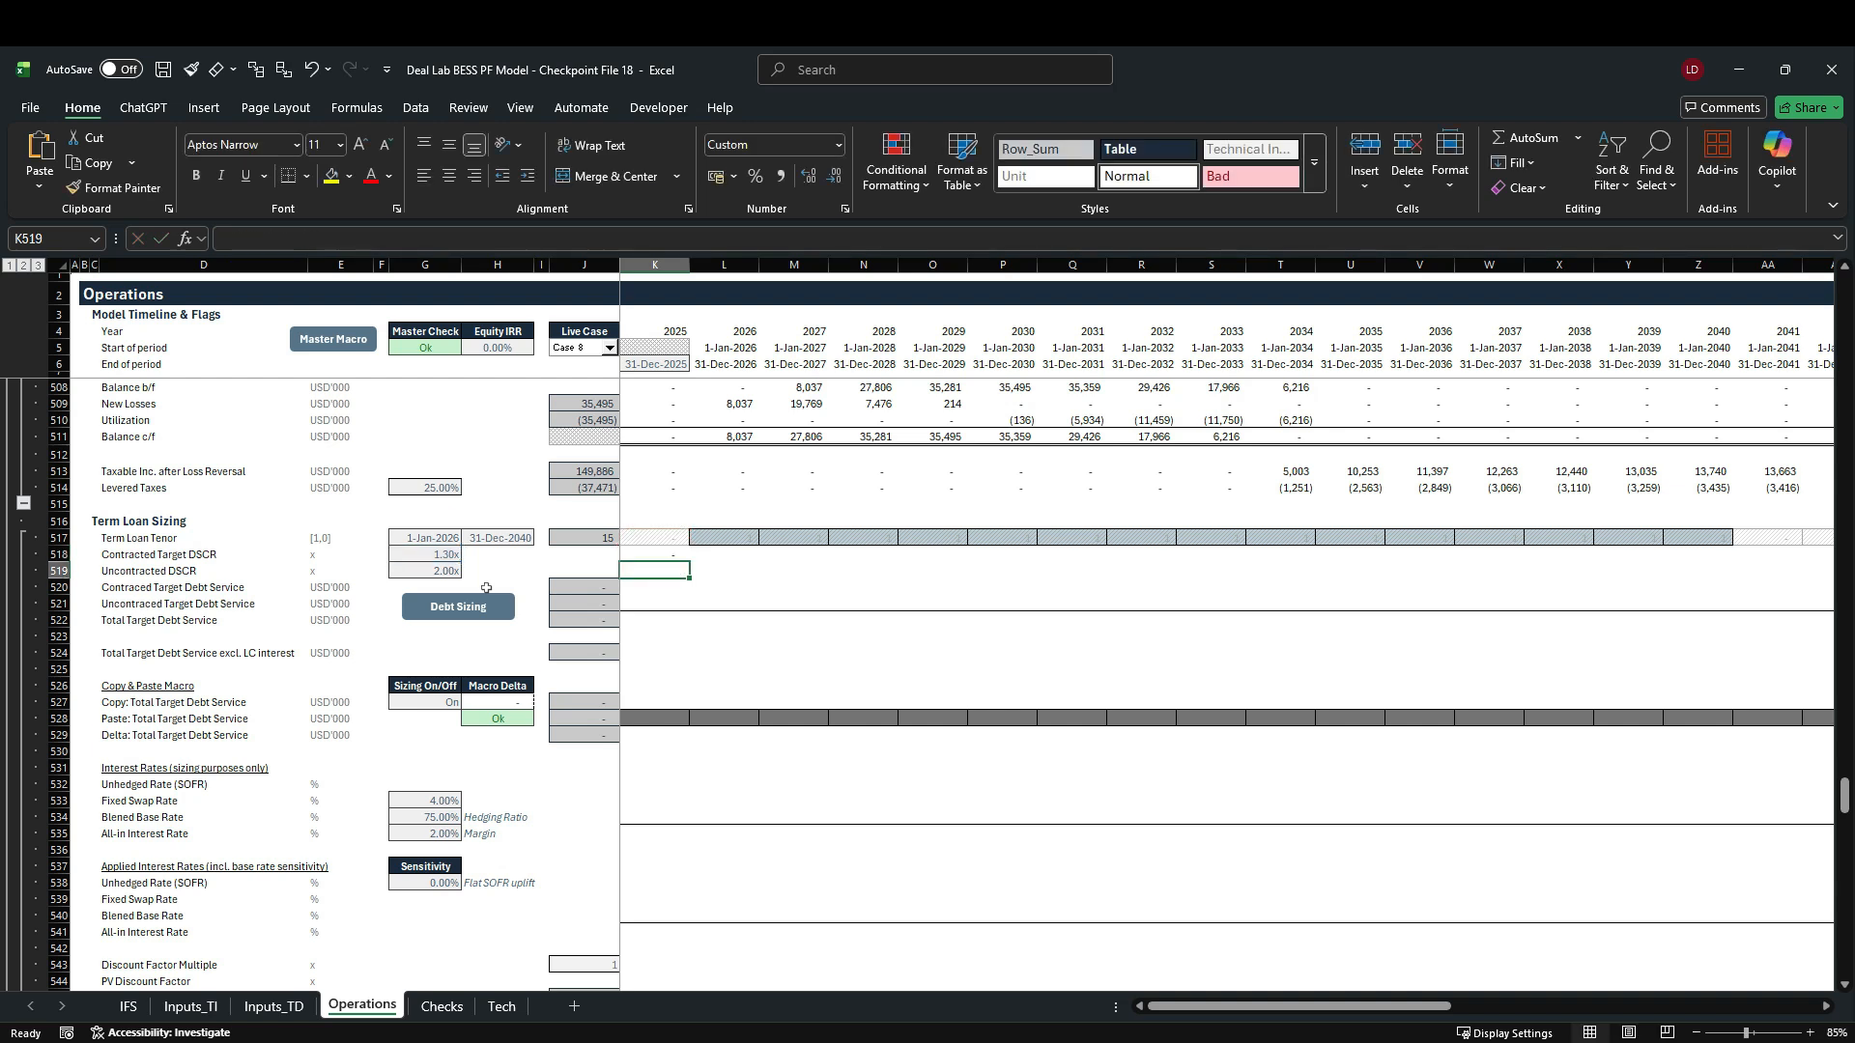
key(ctrl+d)
key(shift+Up)
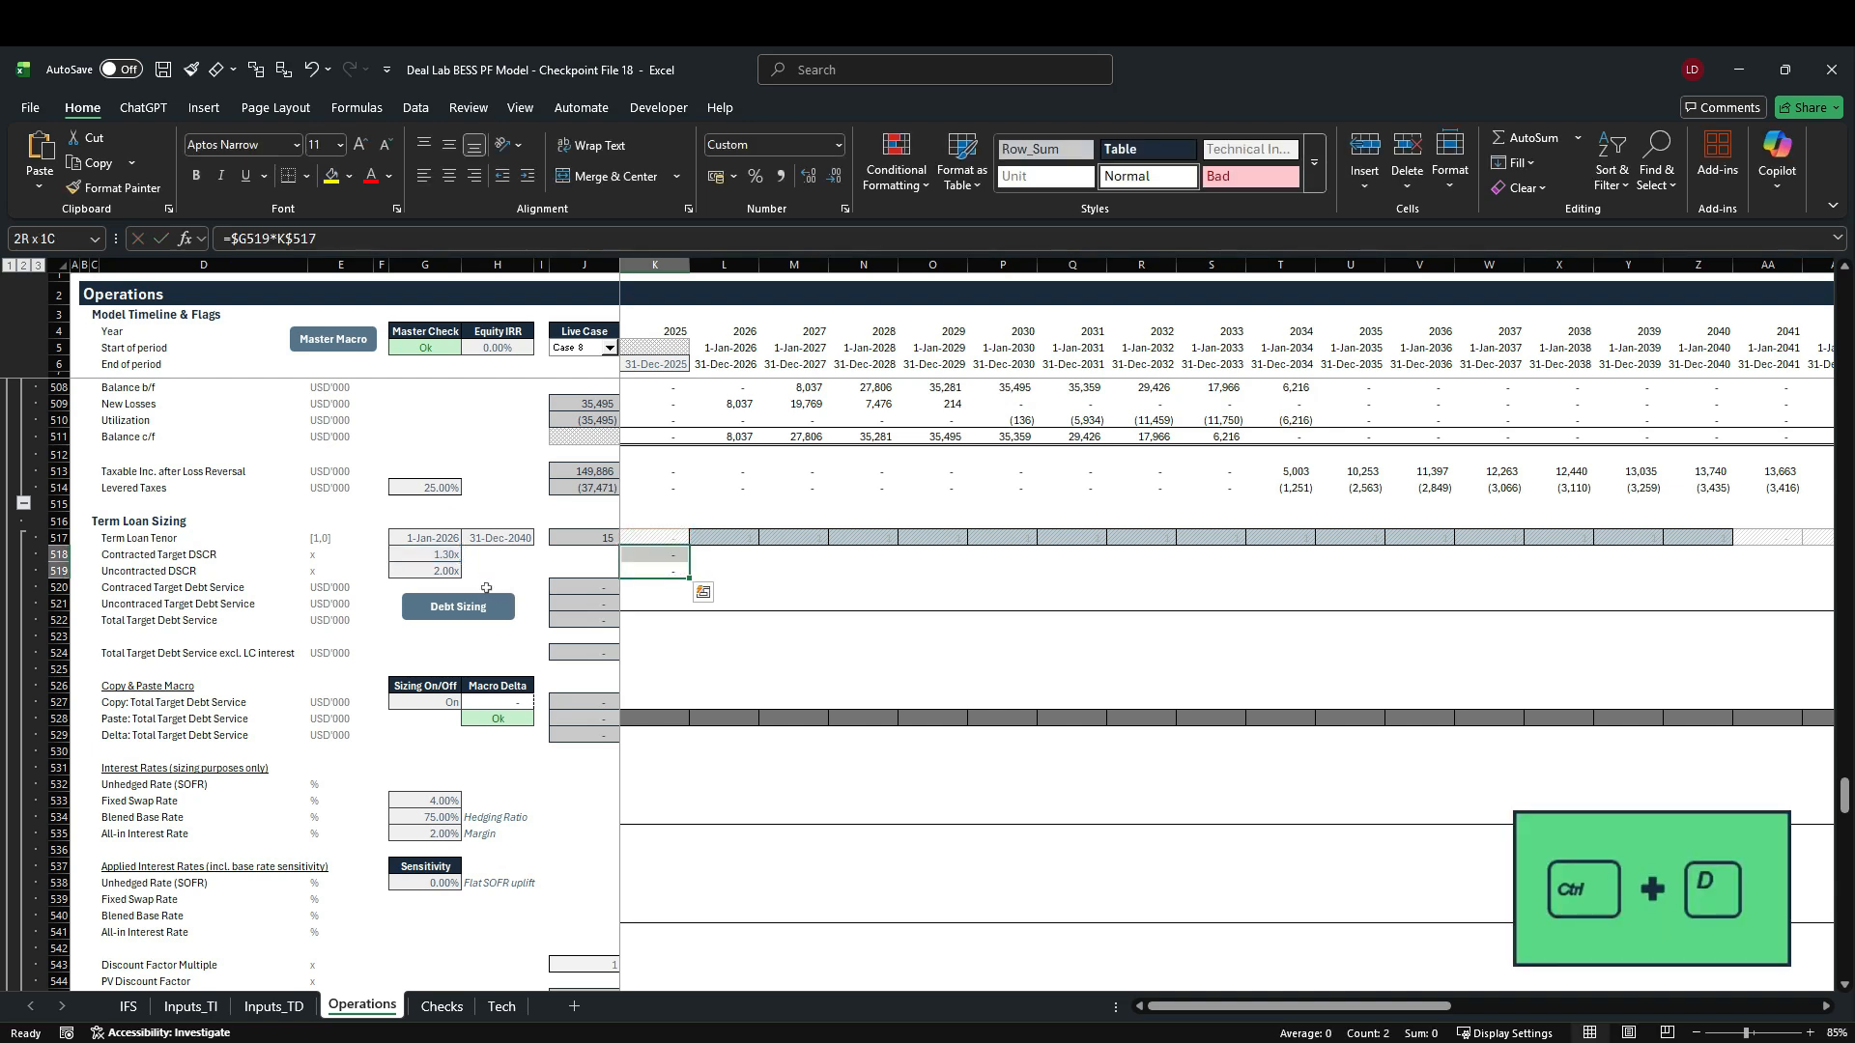
key(ctrl+shift+Right)
key(shift+Left)
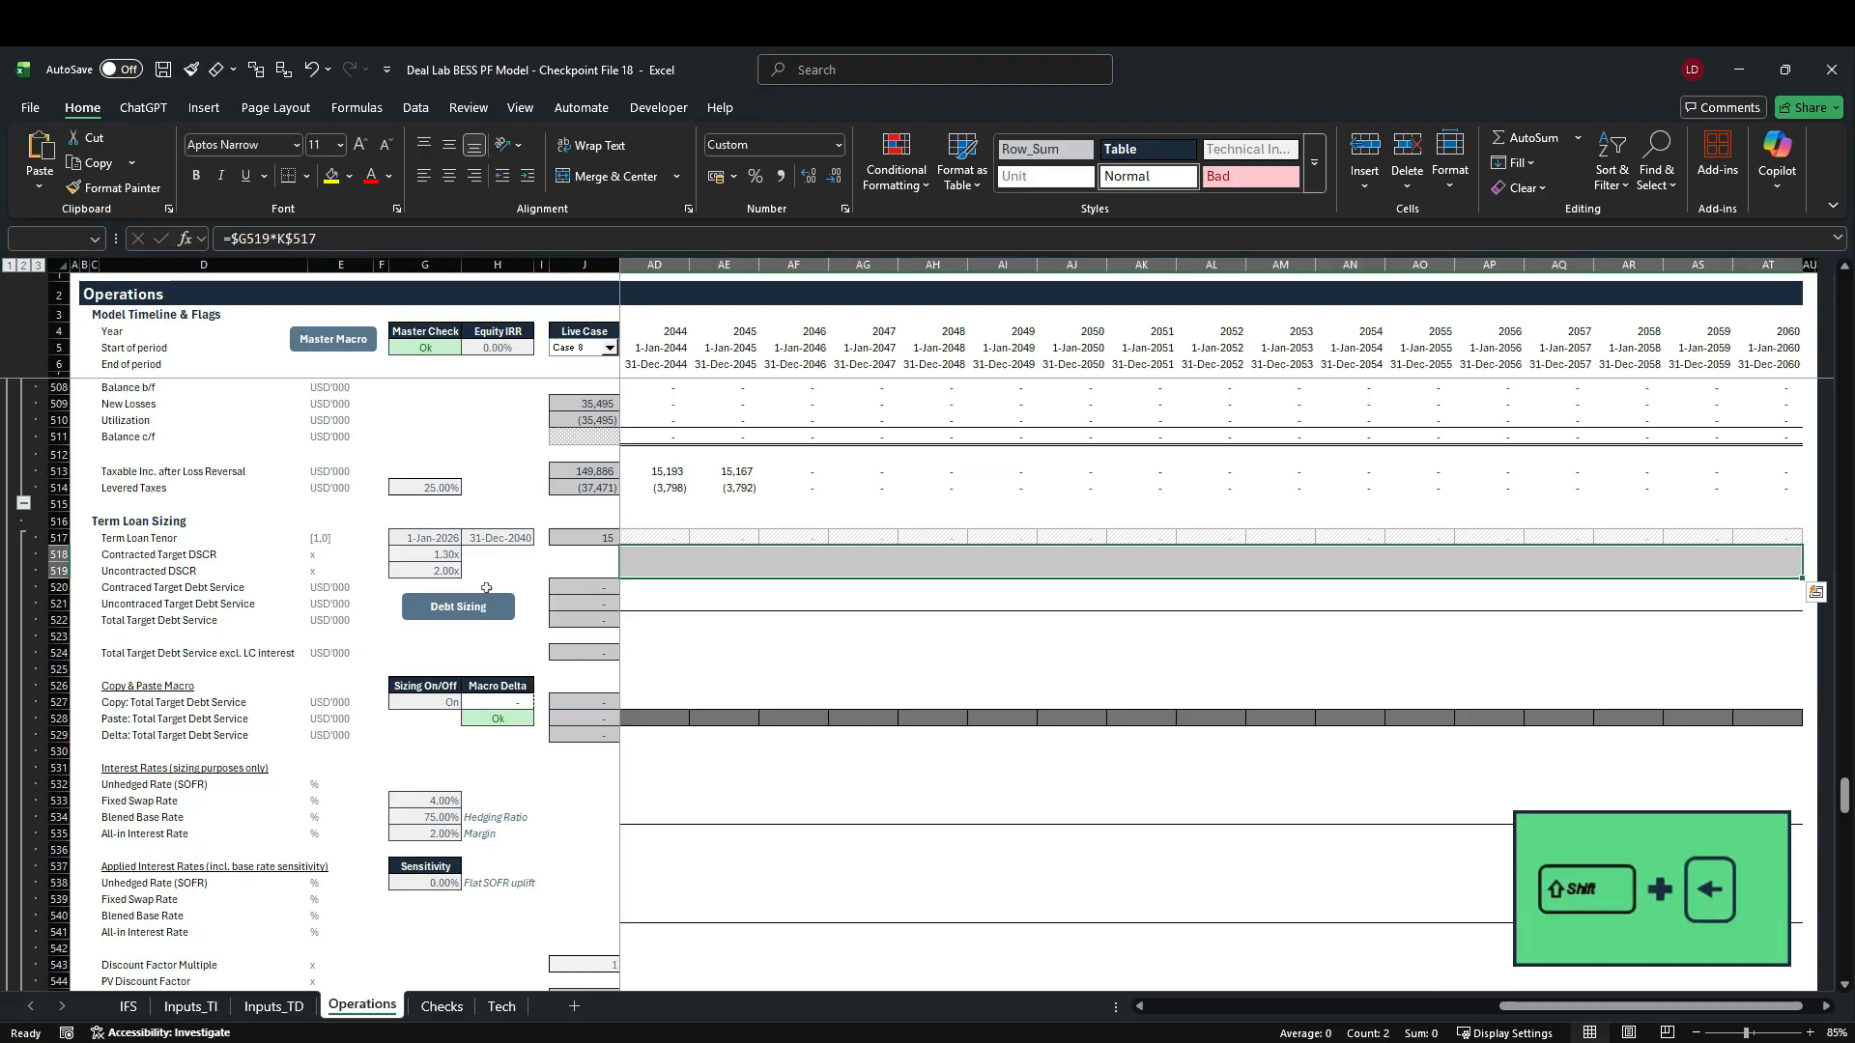
key(ctrl+r)
key(shift+BackSpace)
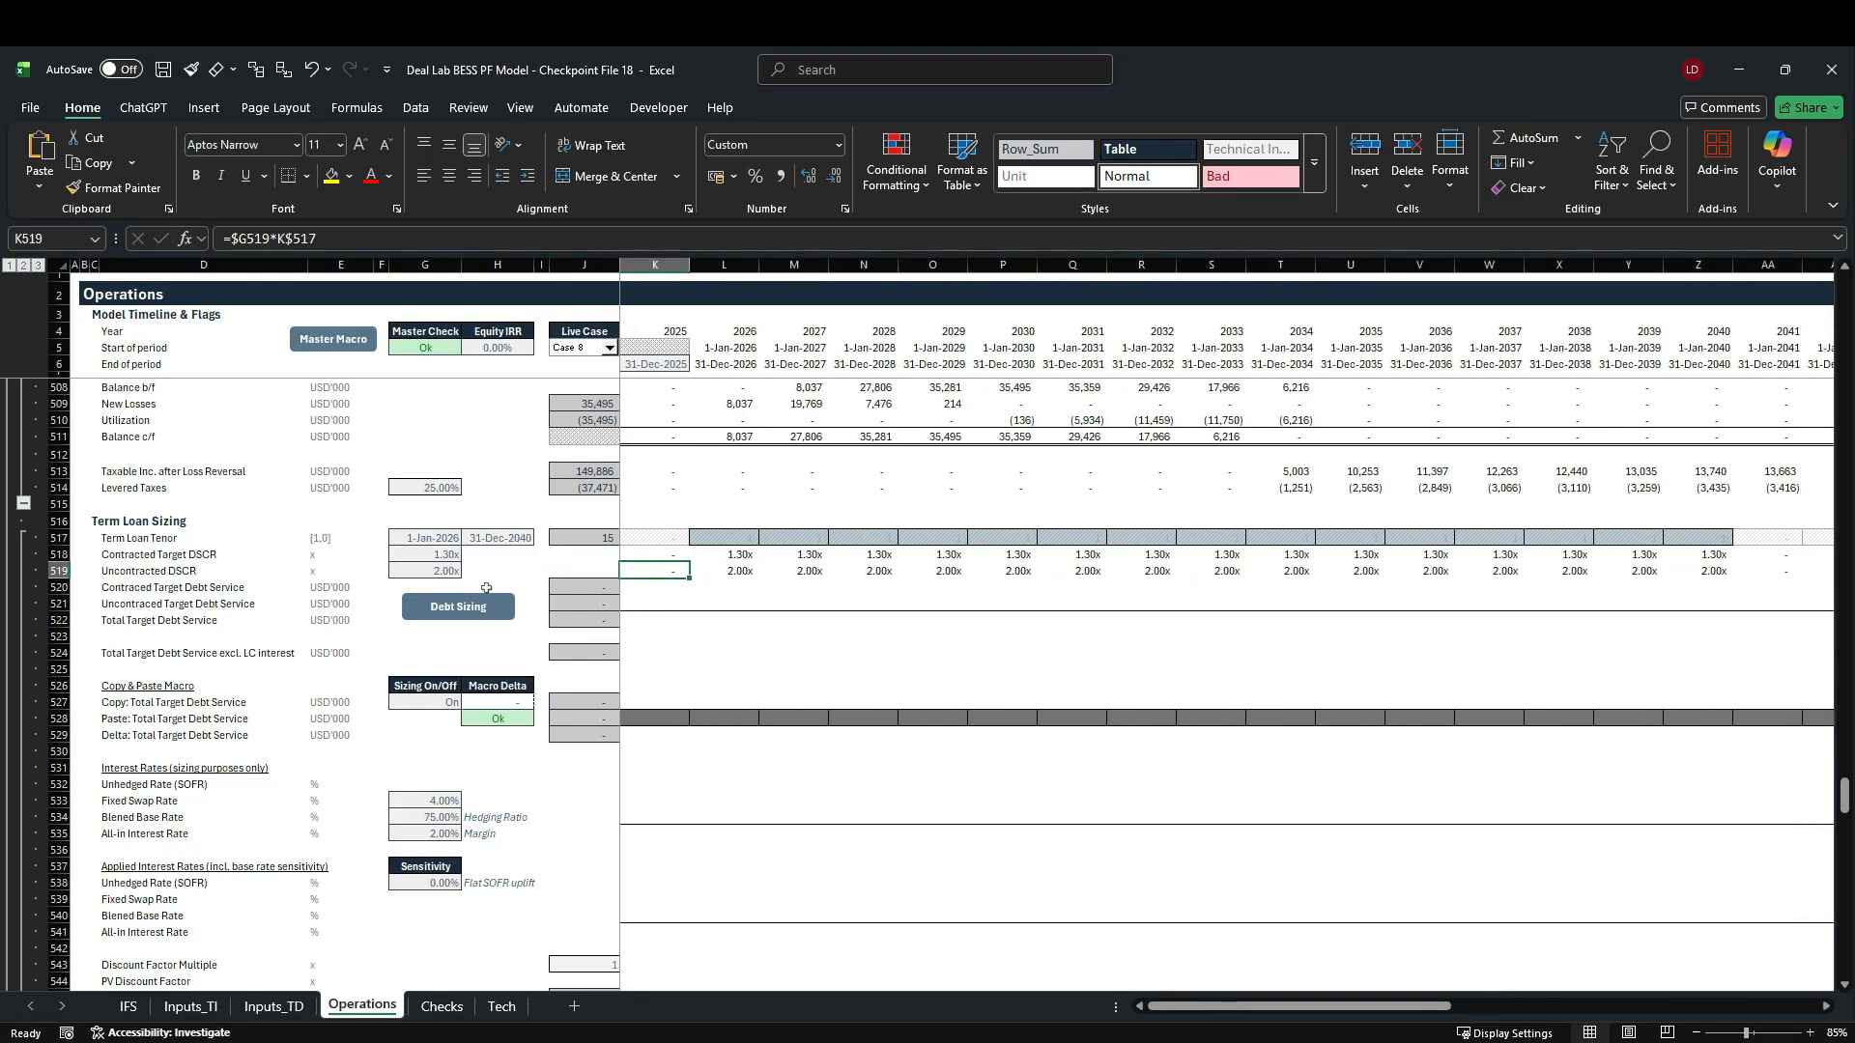
Step: Check the filled Contracted Target DSCR and Uncontracted DSCR formulas in the 2030 column
key(Right)
key(Up)
key(Right)
key(Right)
key(Right)
key(Right)
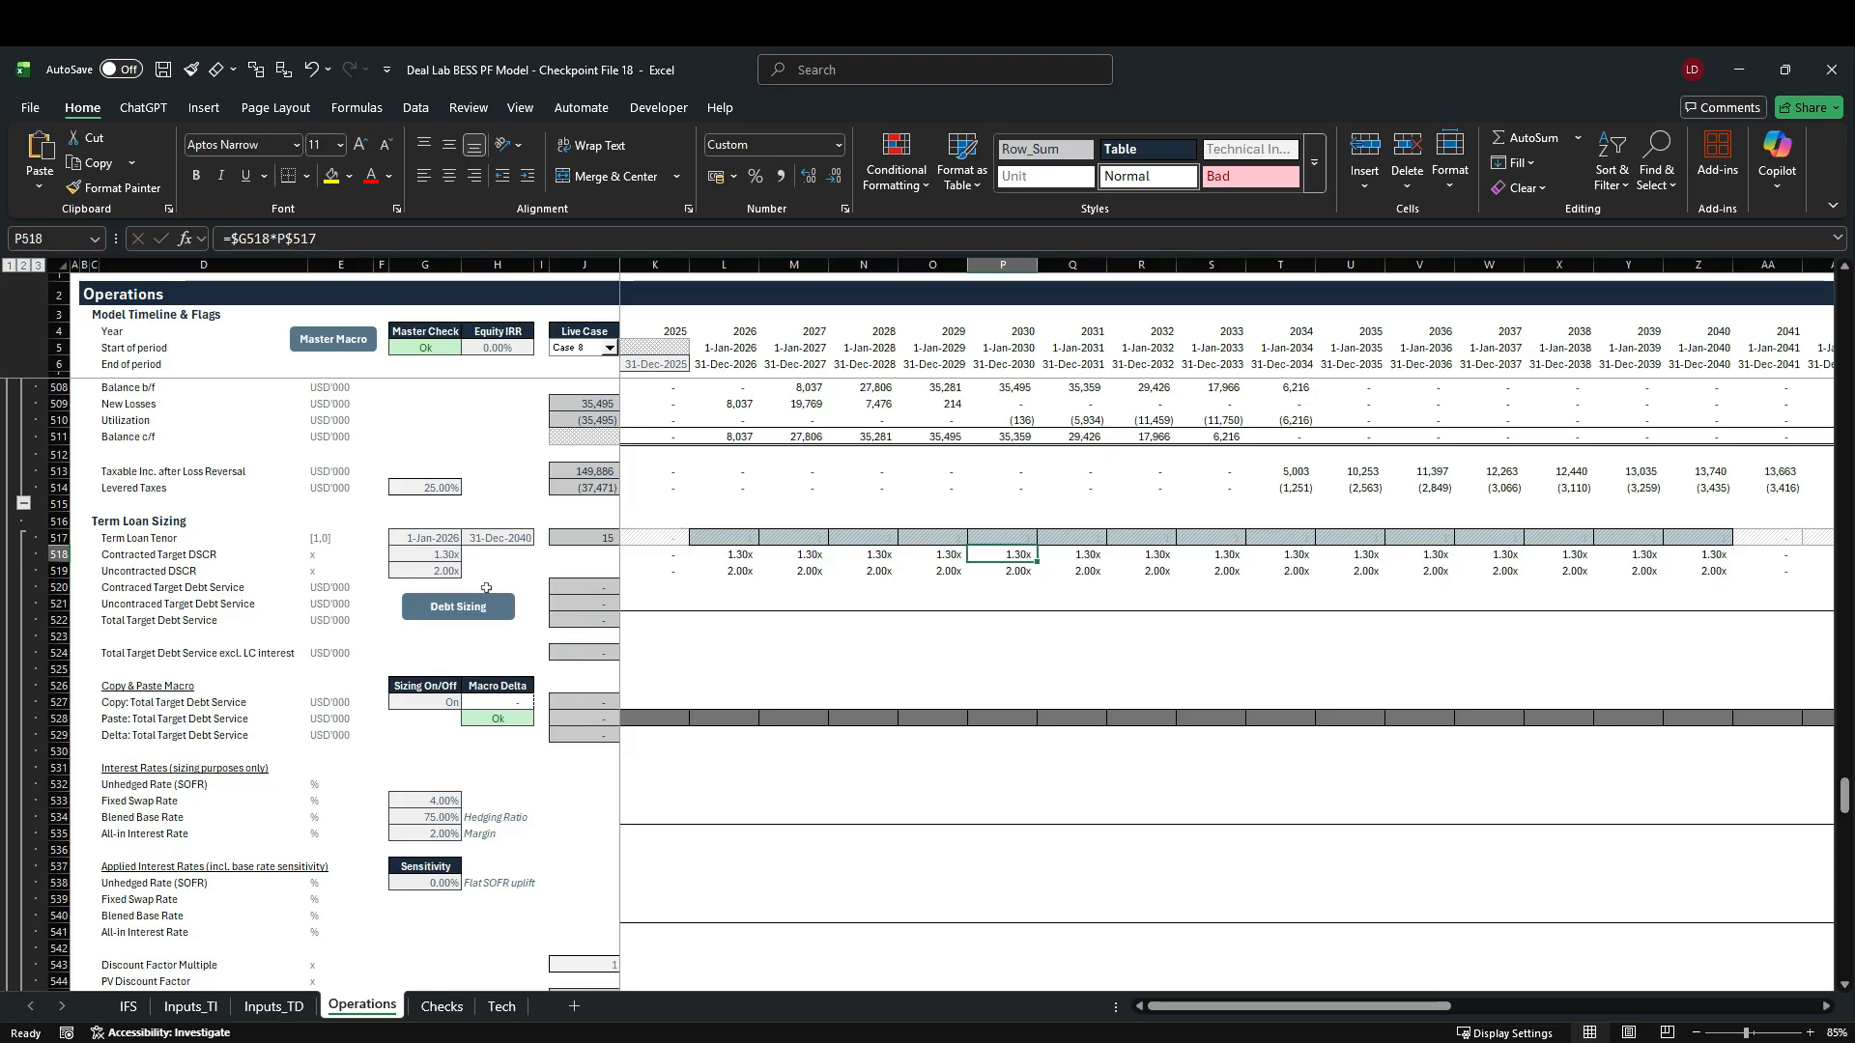
key(Down)
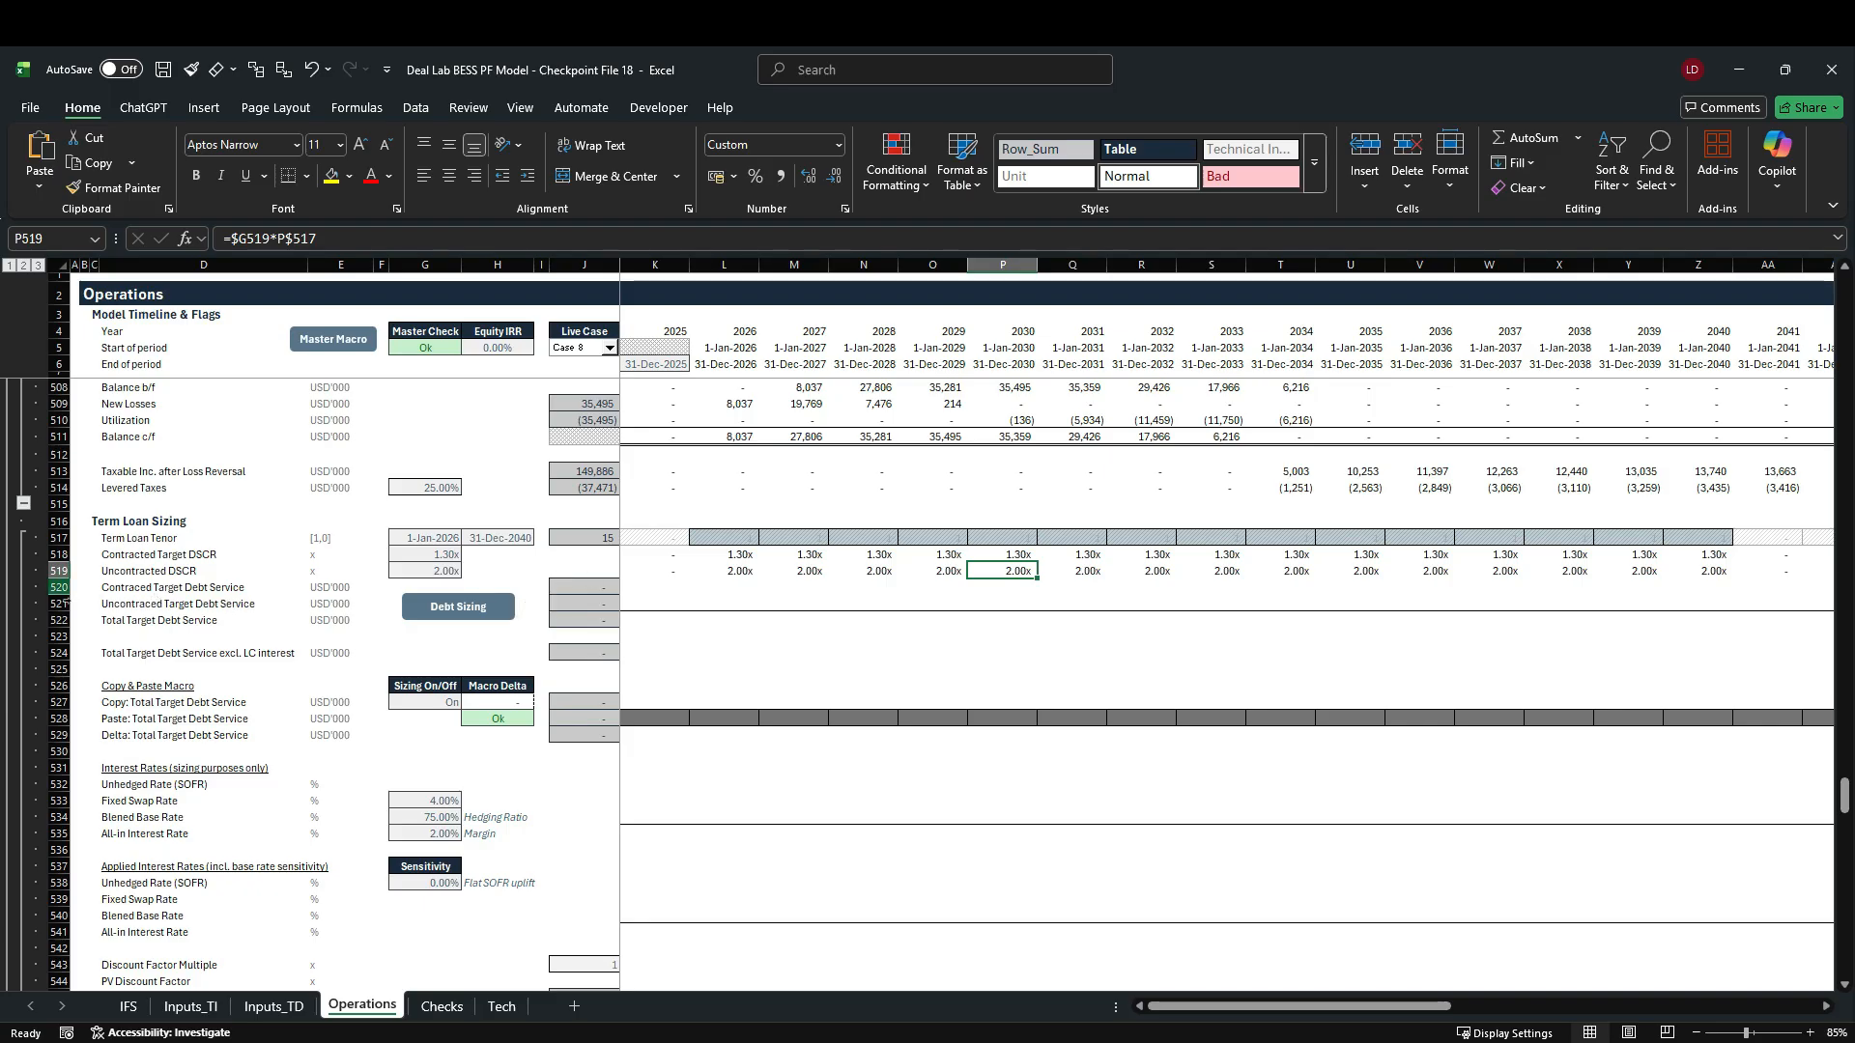
Step: Enter =IFERROR(MAX(0,K493/K518),0) in K520 to size the contracted target debt service from contracted CFADS
drag(62, 593, 60, 605)
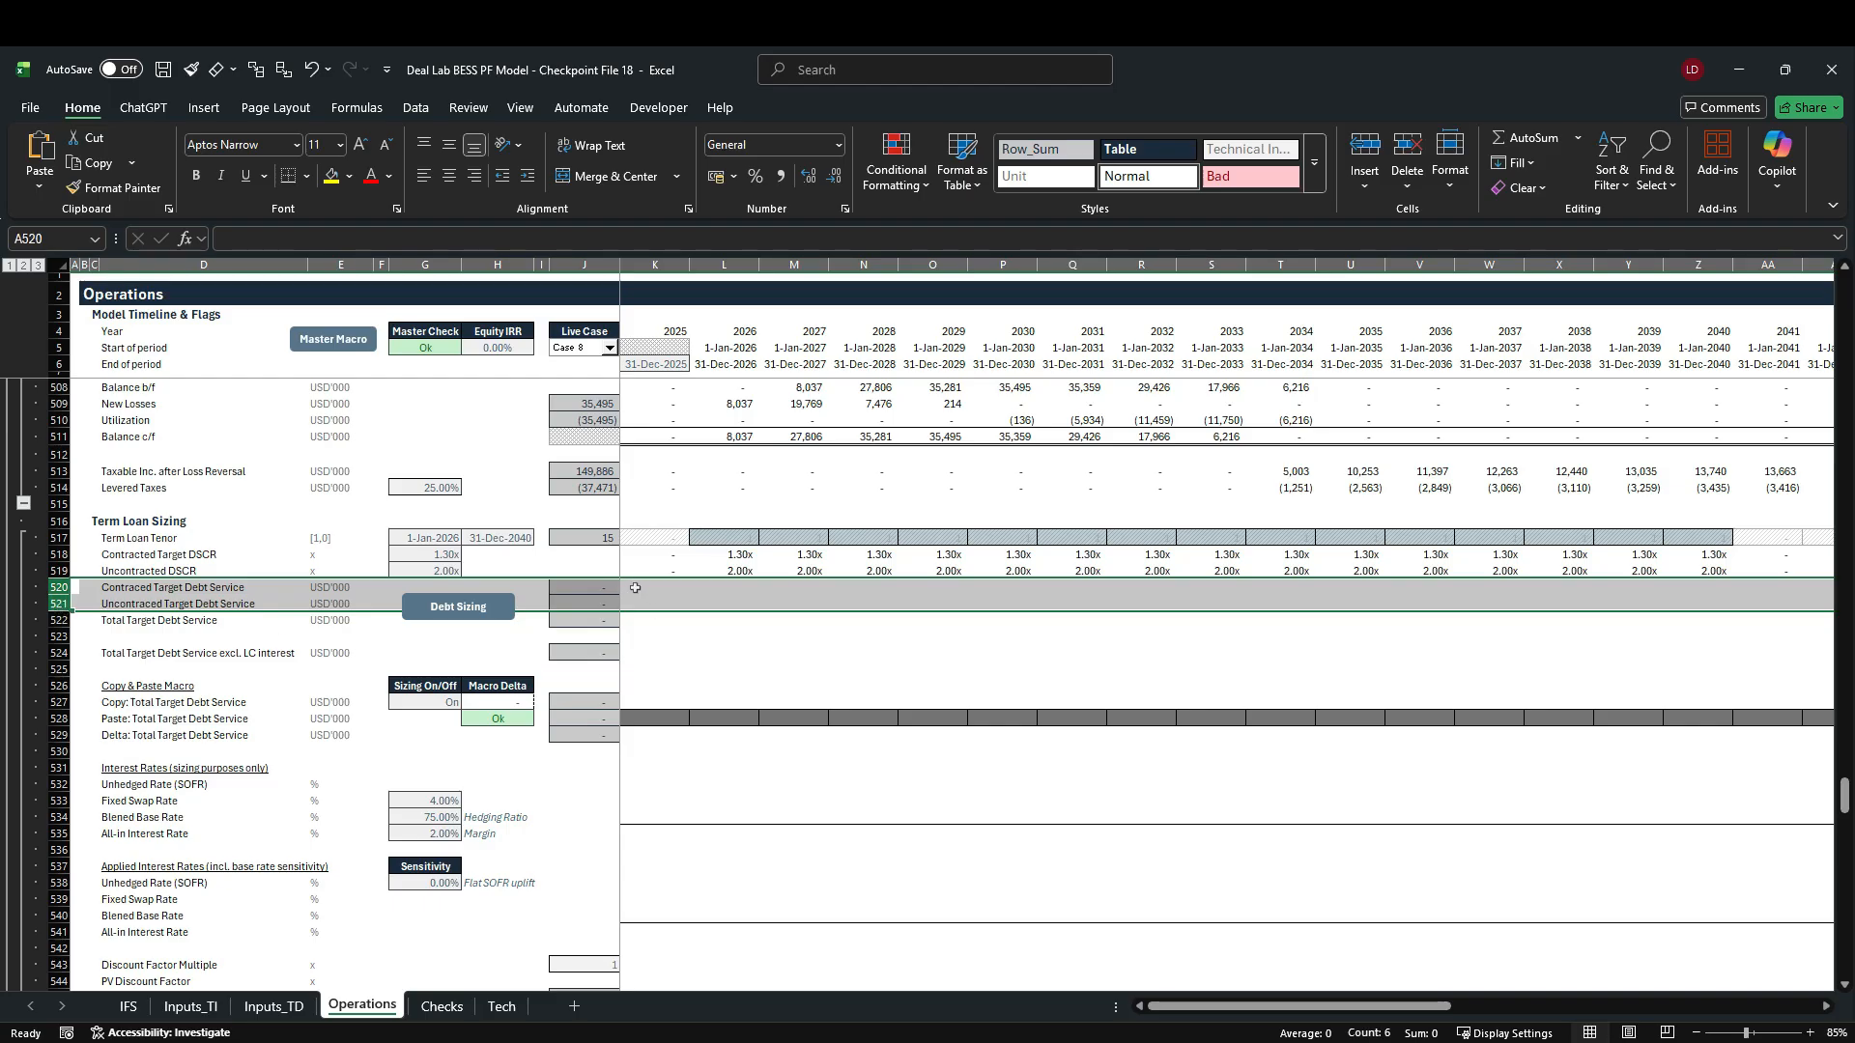
click(637, 589)
scroll(461, 560, up, 3)
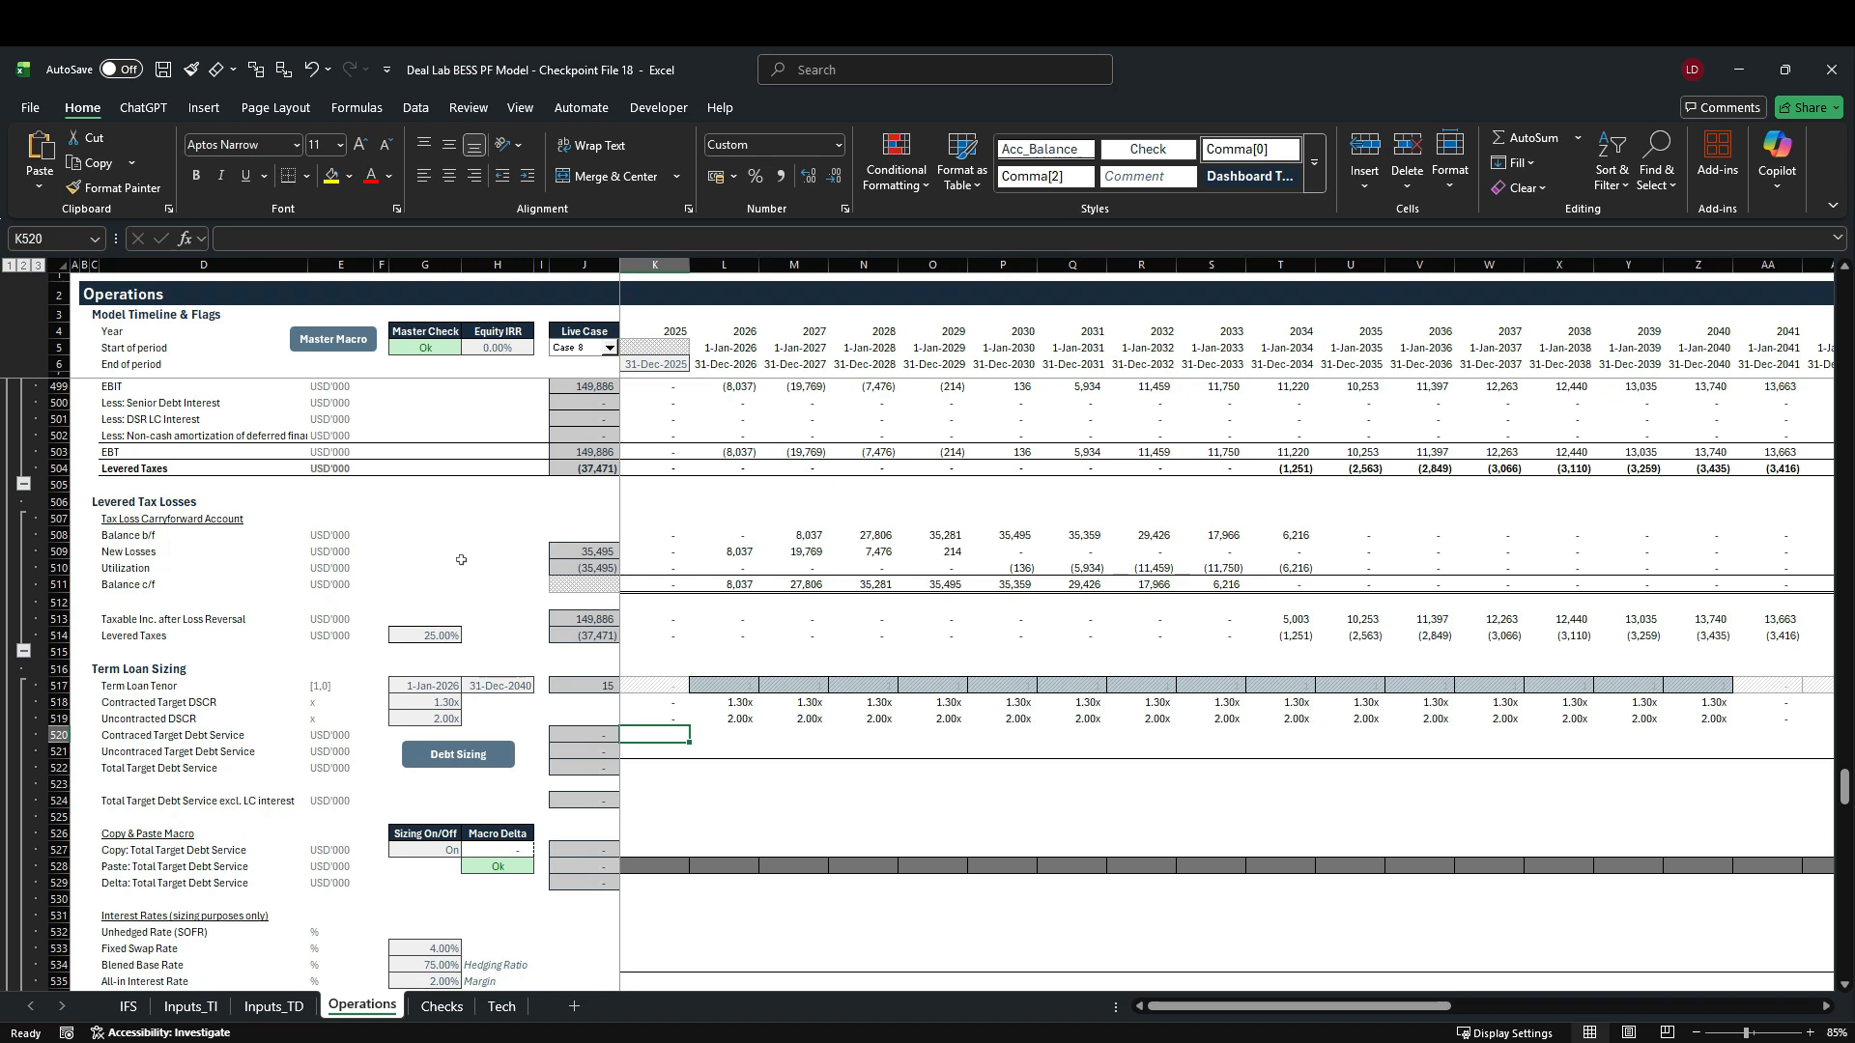
text(=if)
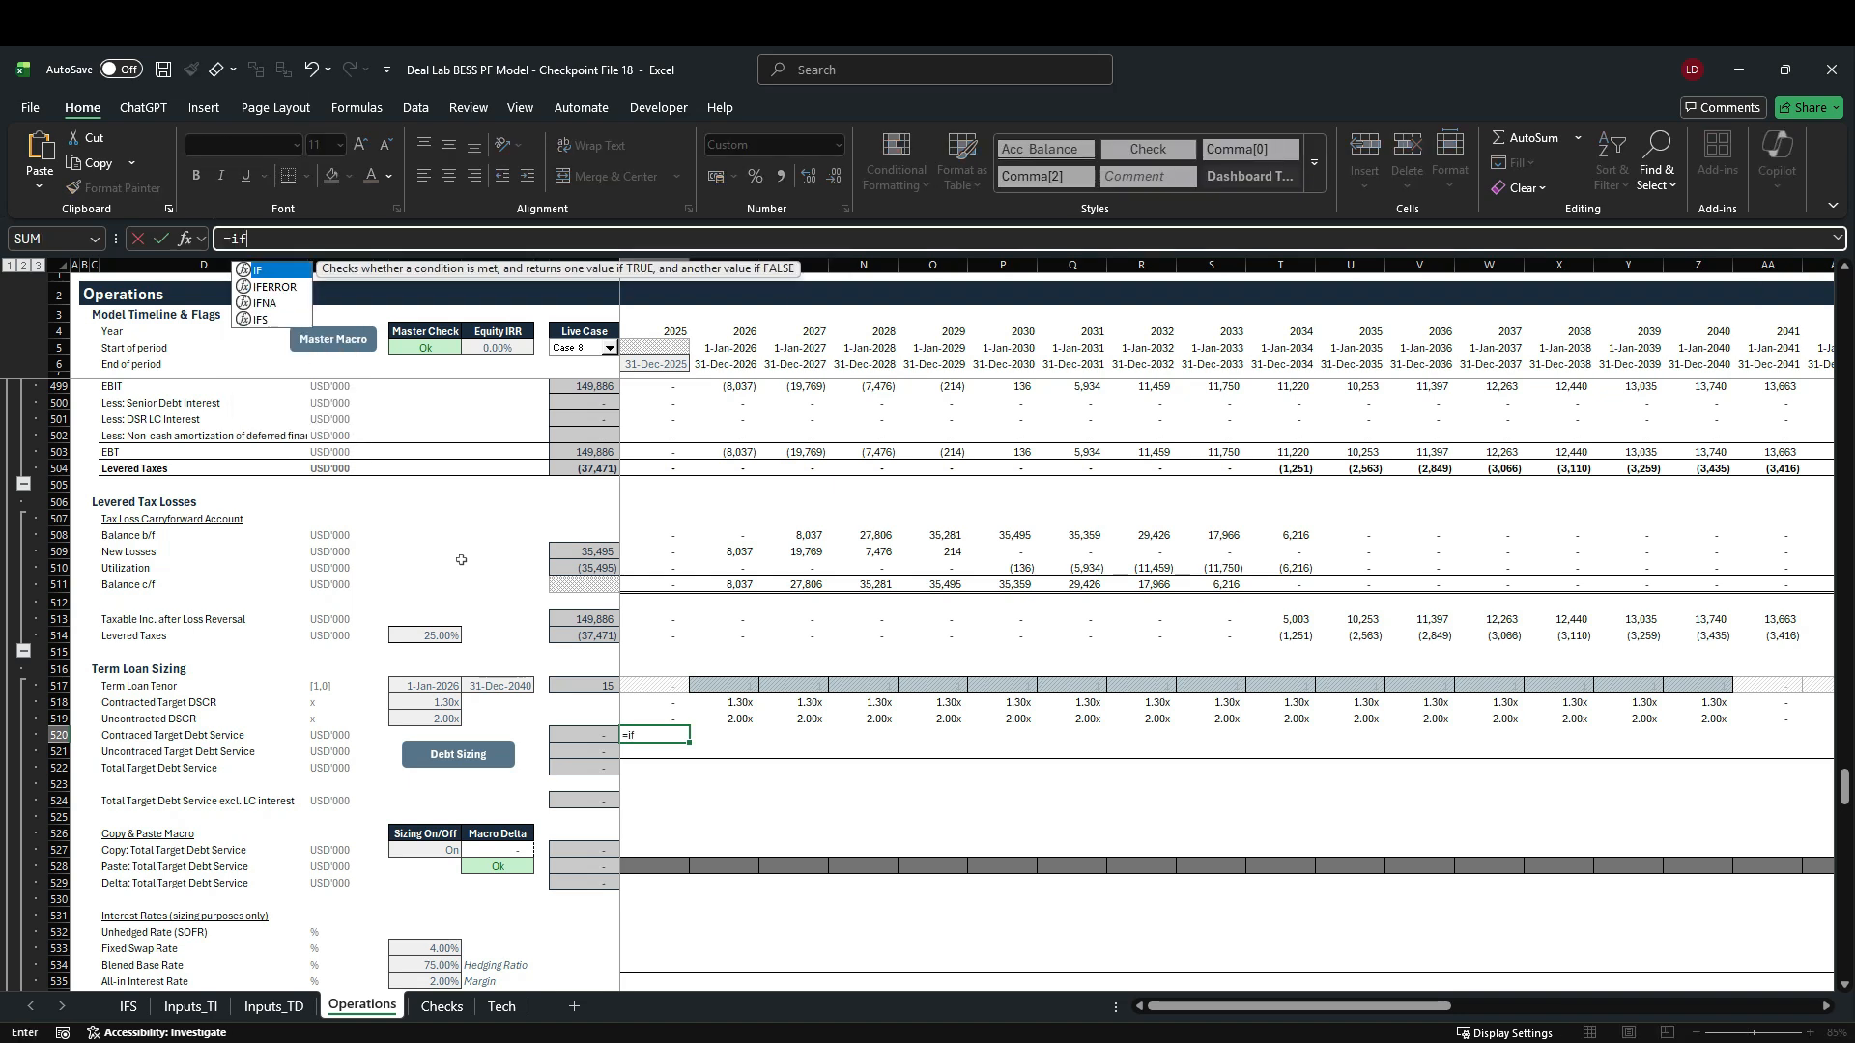
key(Down)
key(Tab)
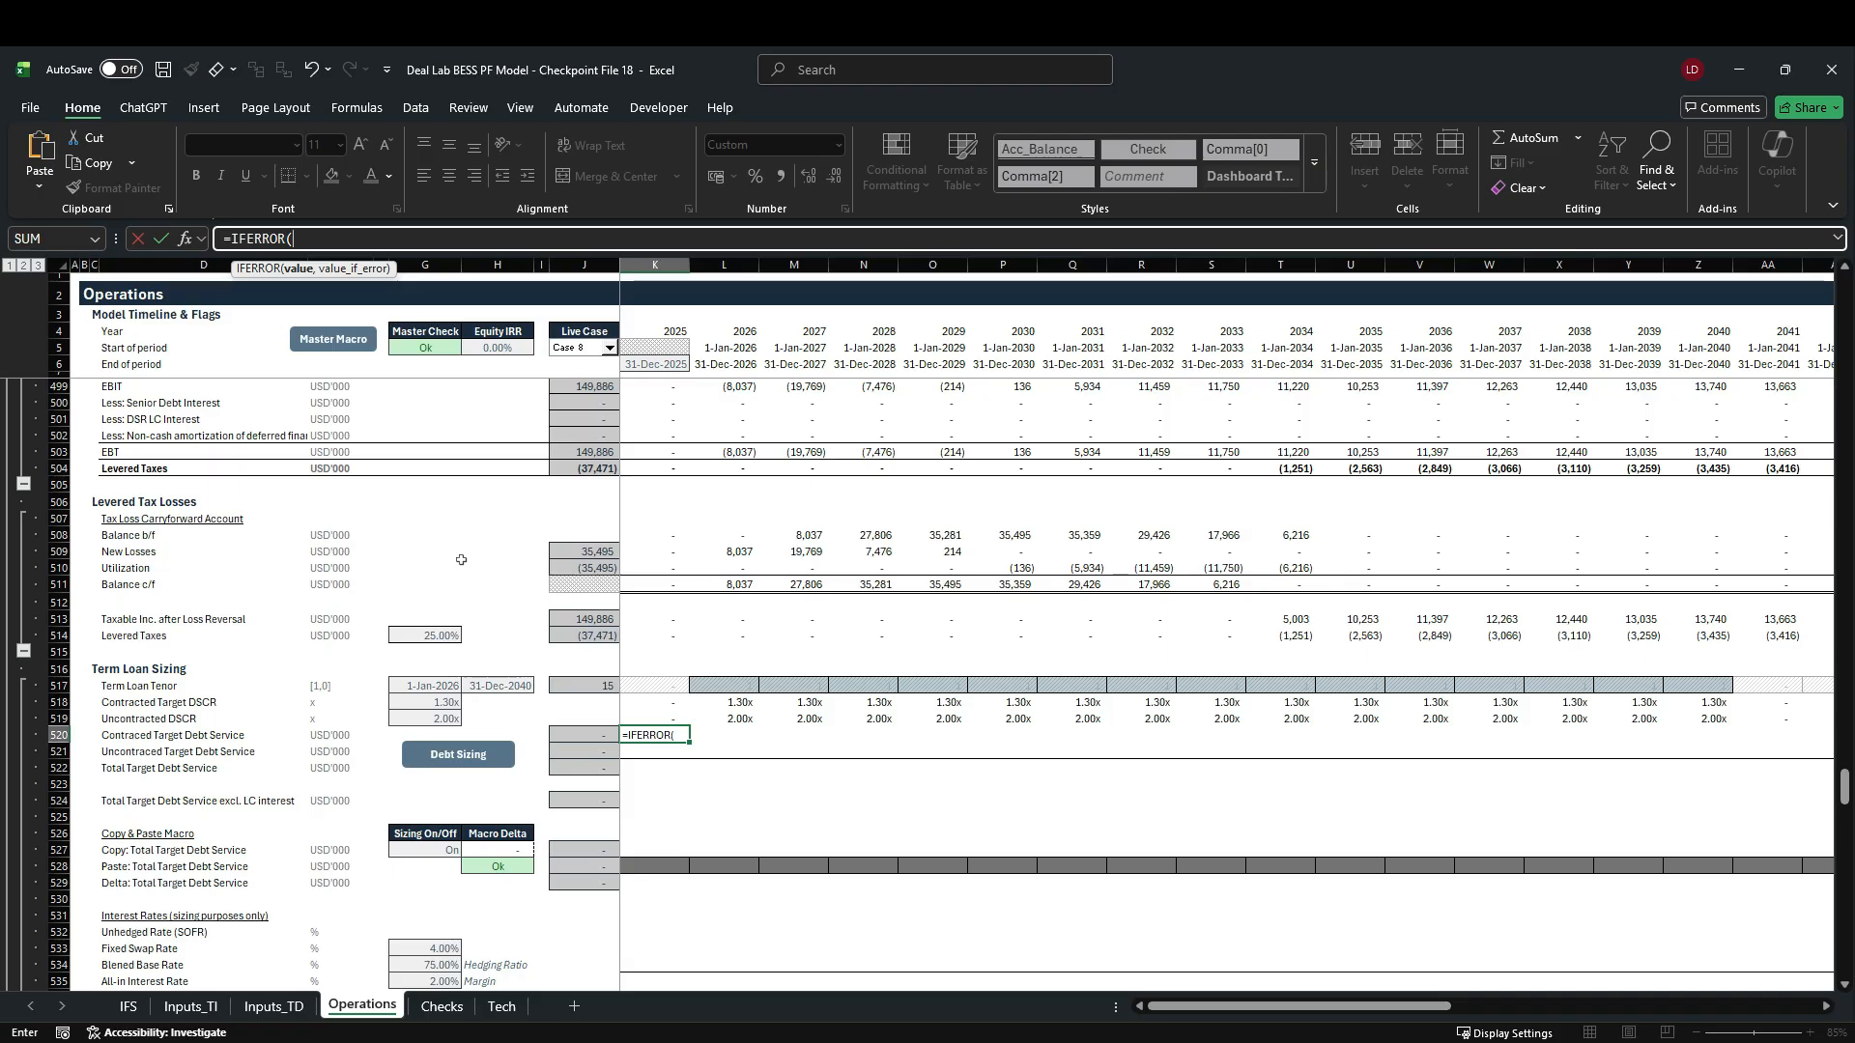
text(max)
key(Tab)
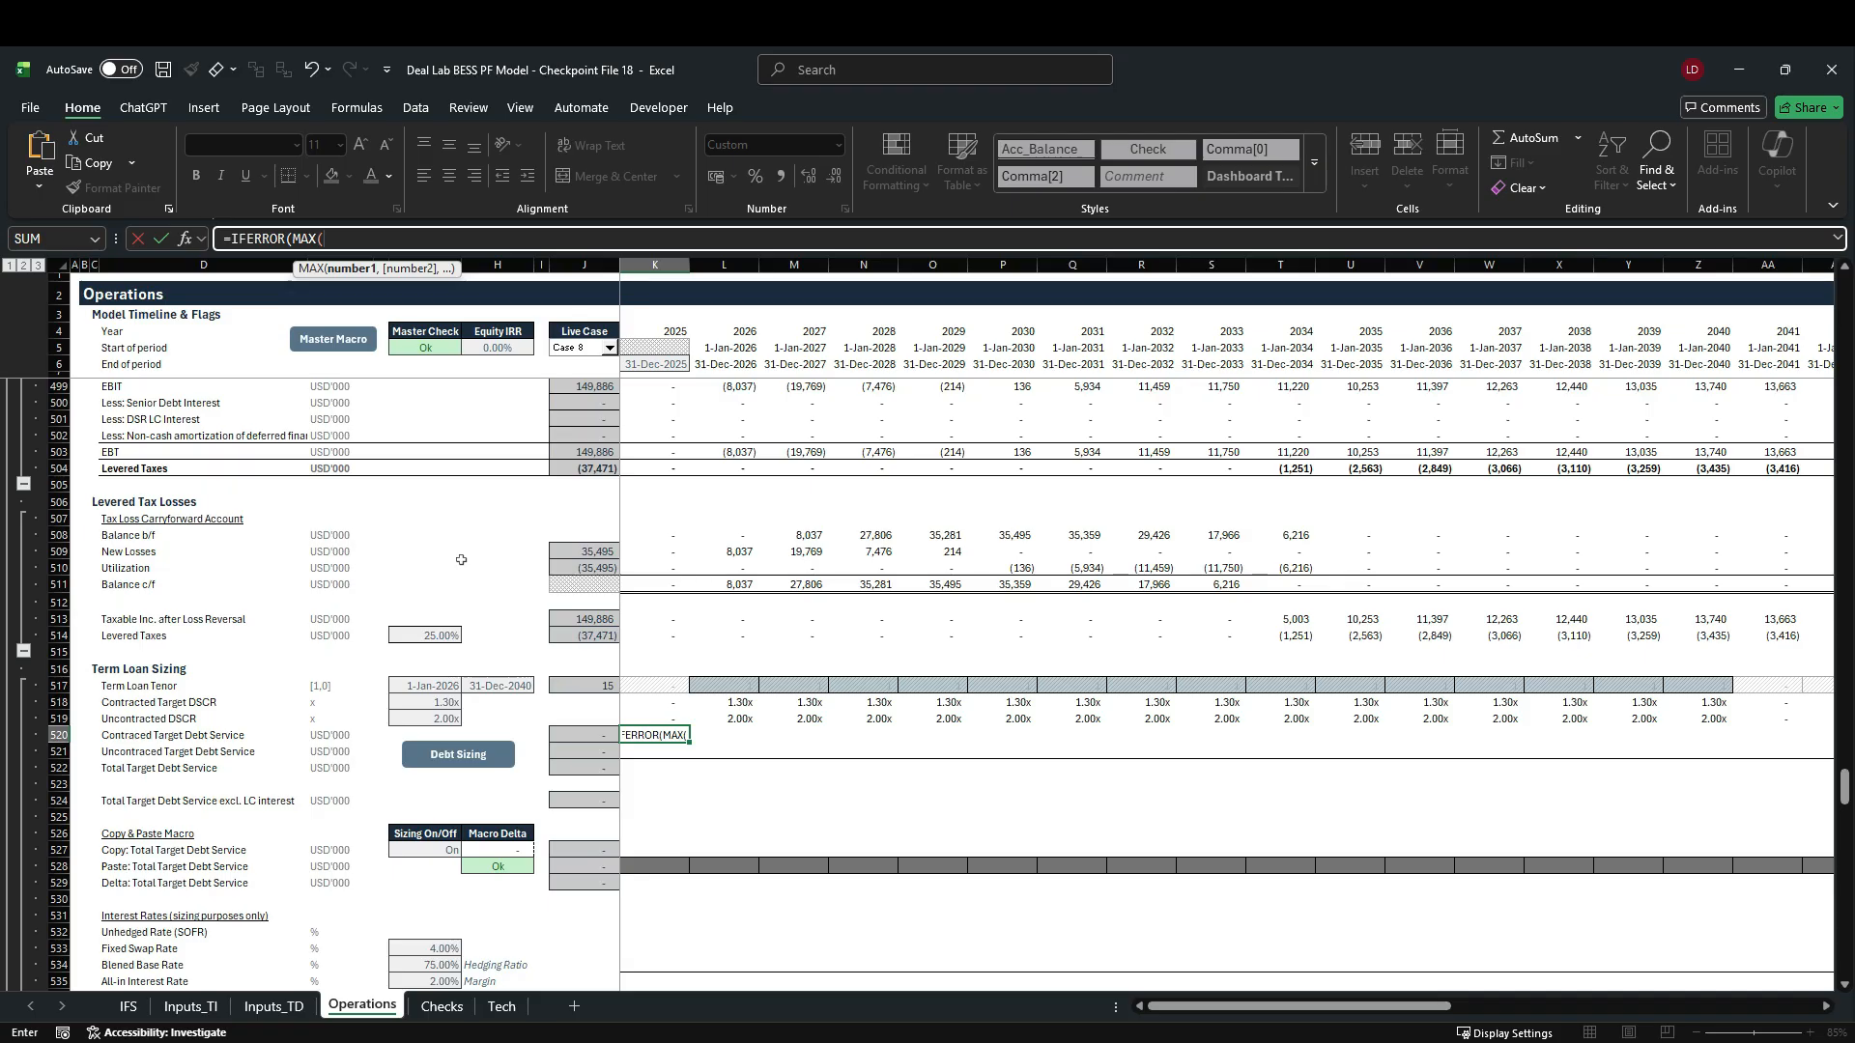
text(0)
text(,)
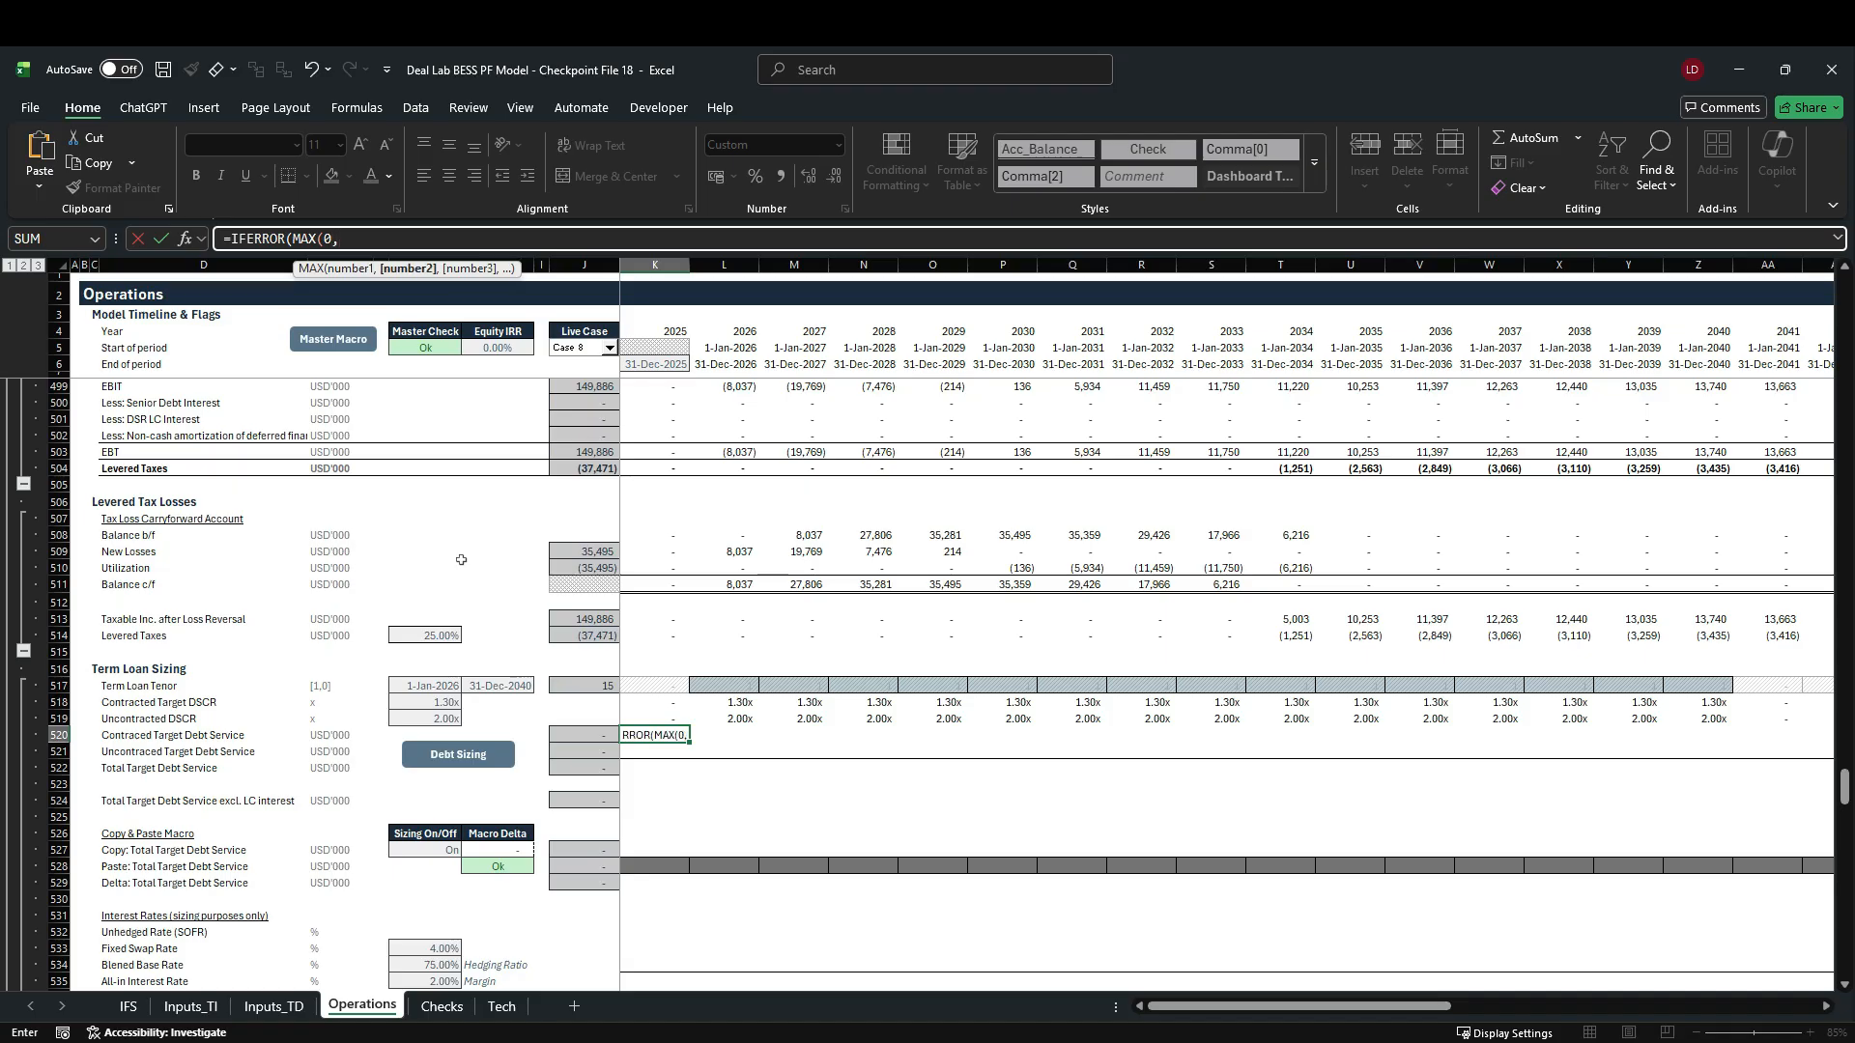
scroll(460, 559, up, 4)
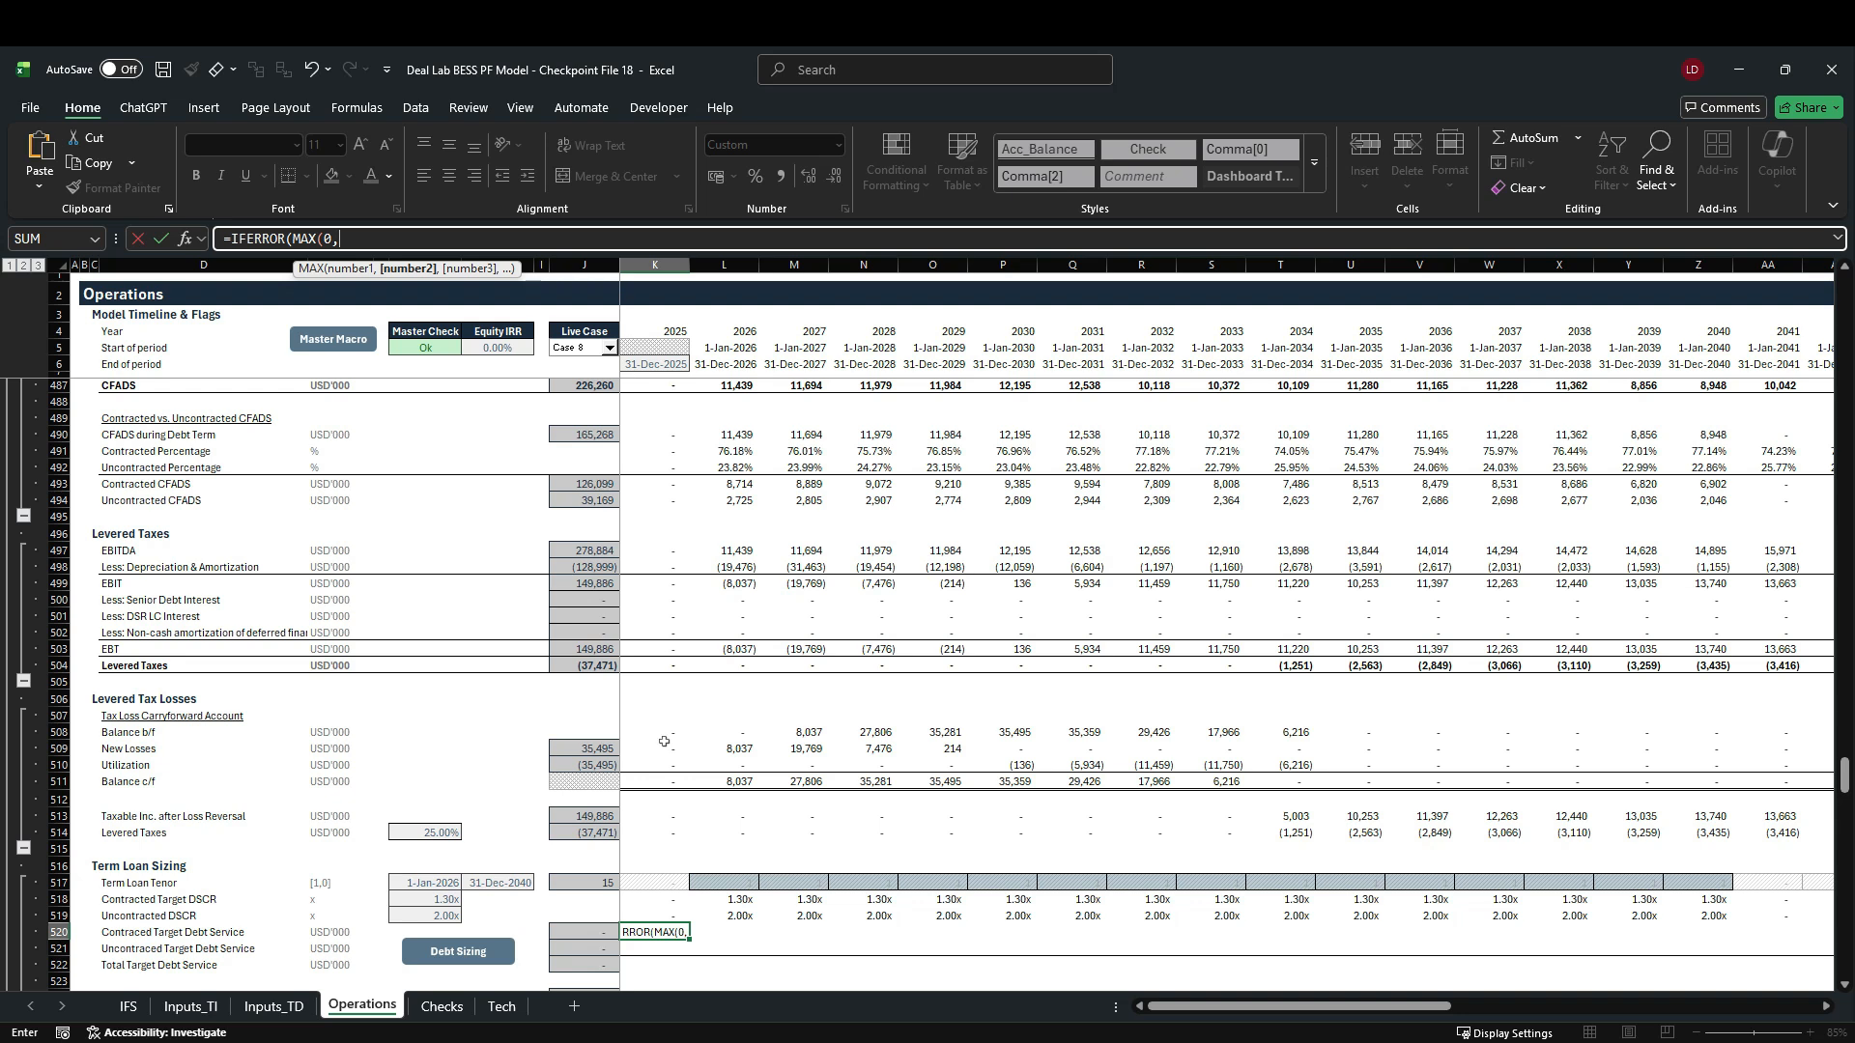
click(658, 485)
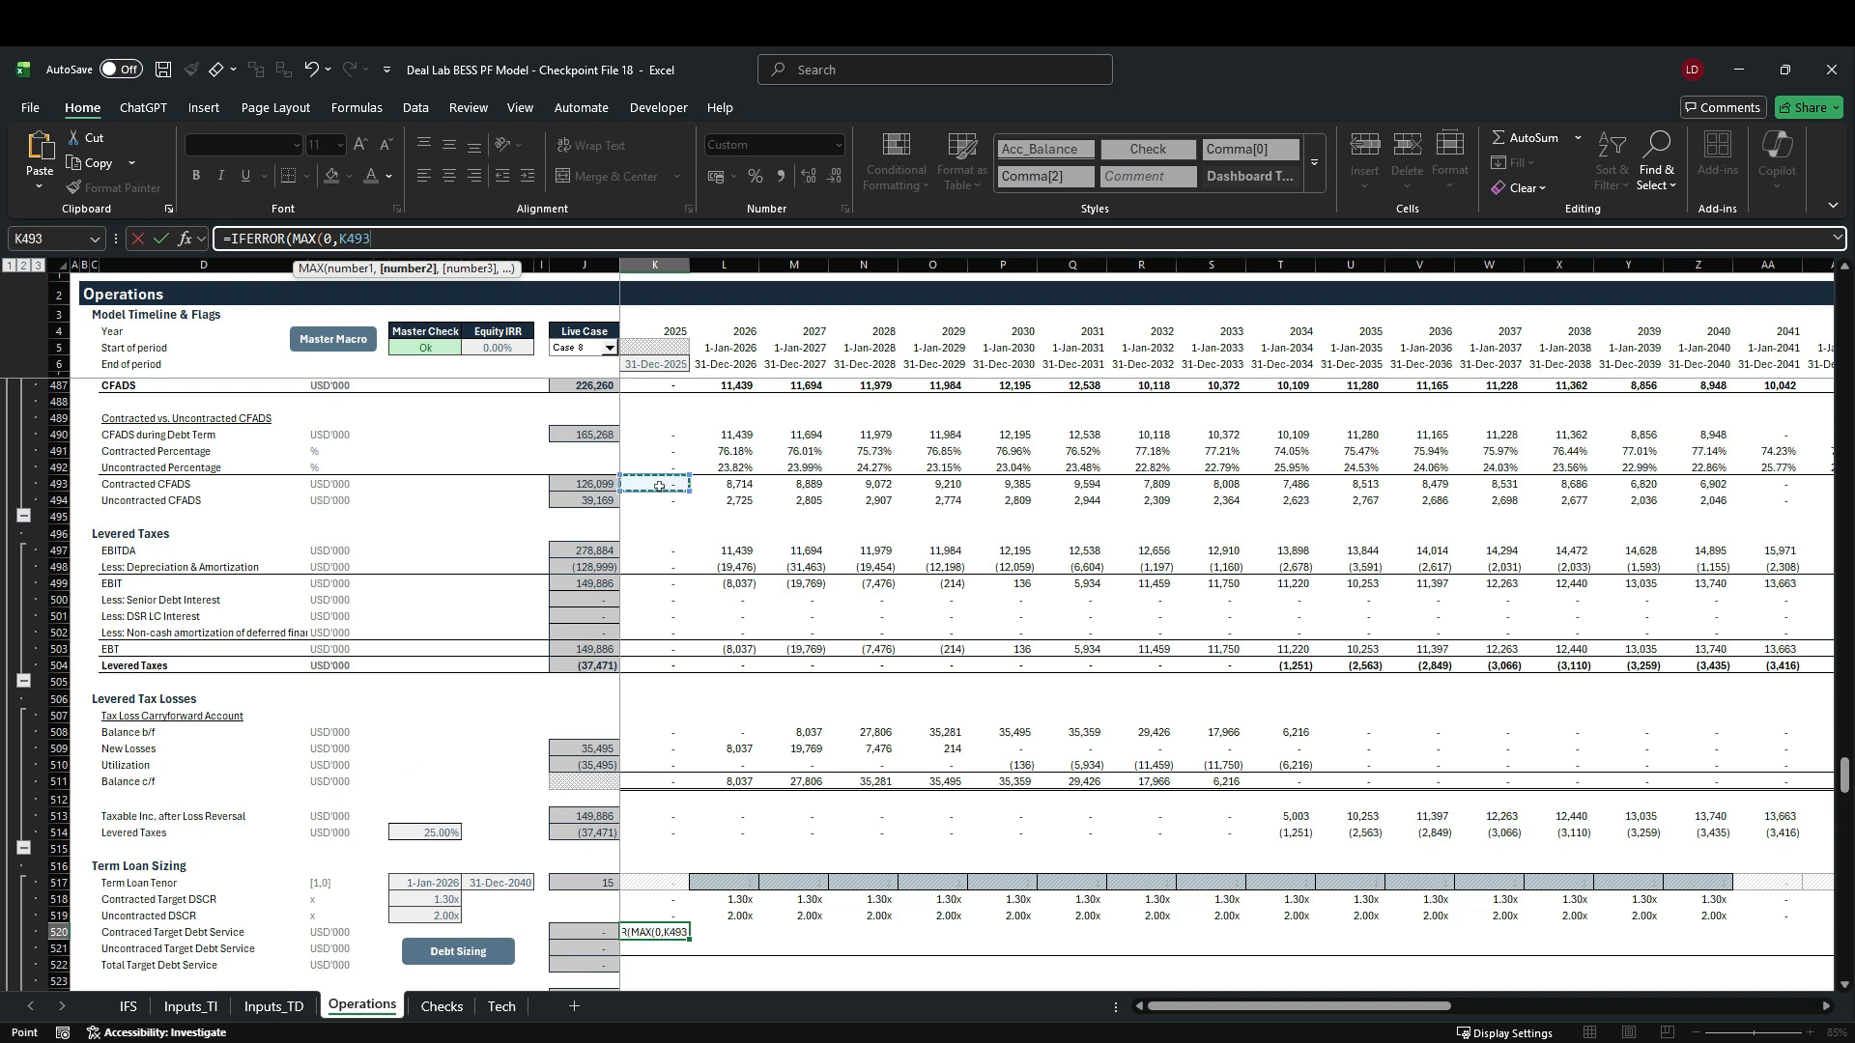
text(/)
click(678, 903)
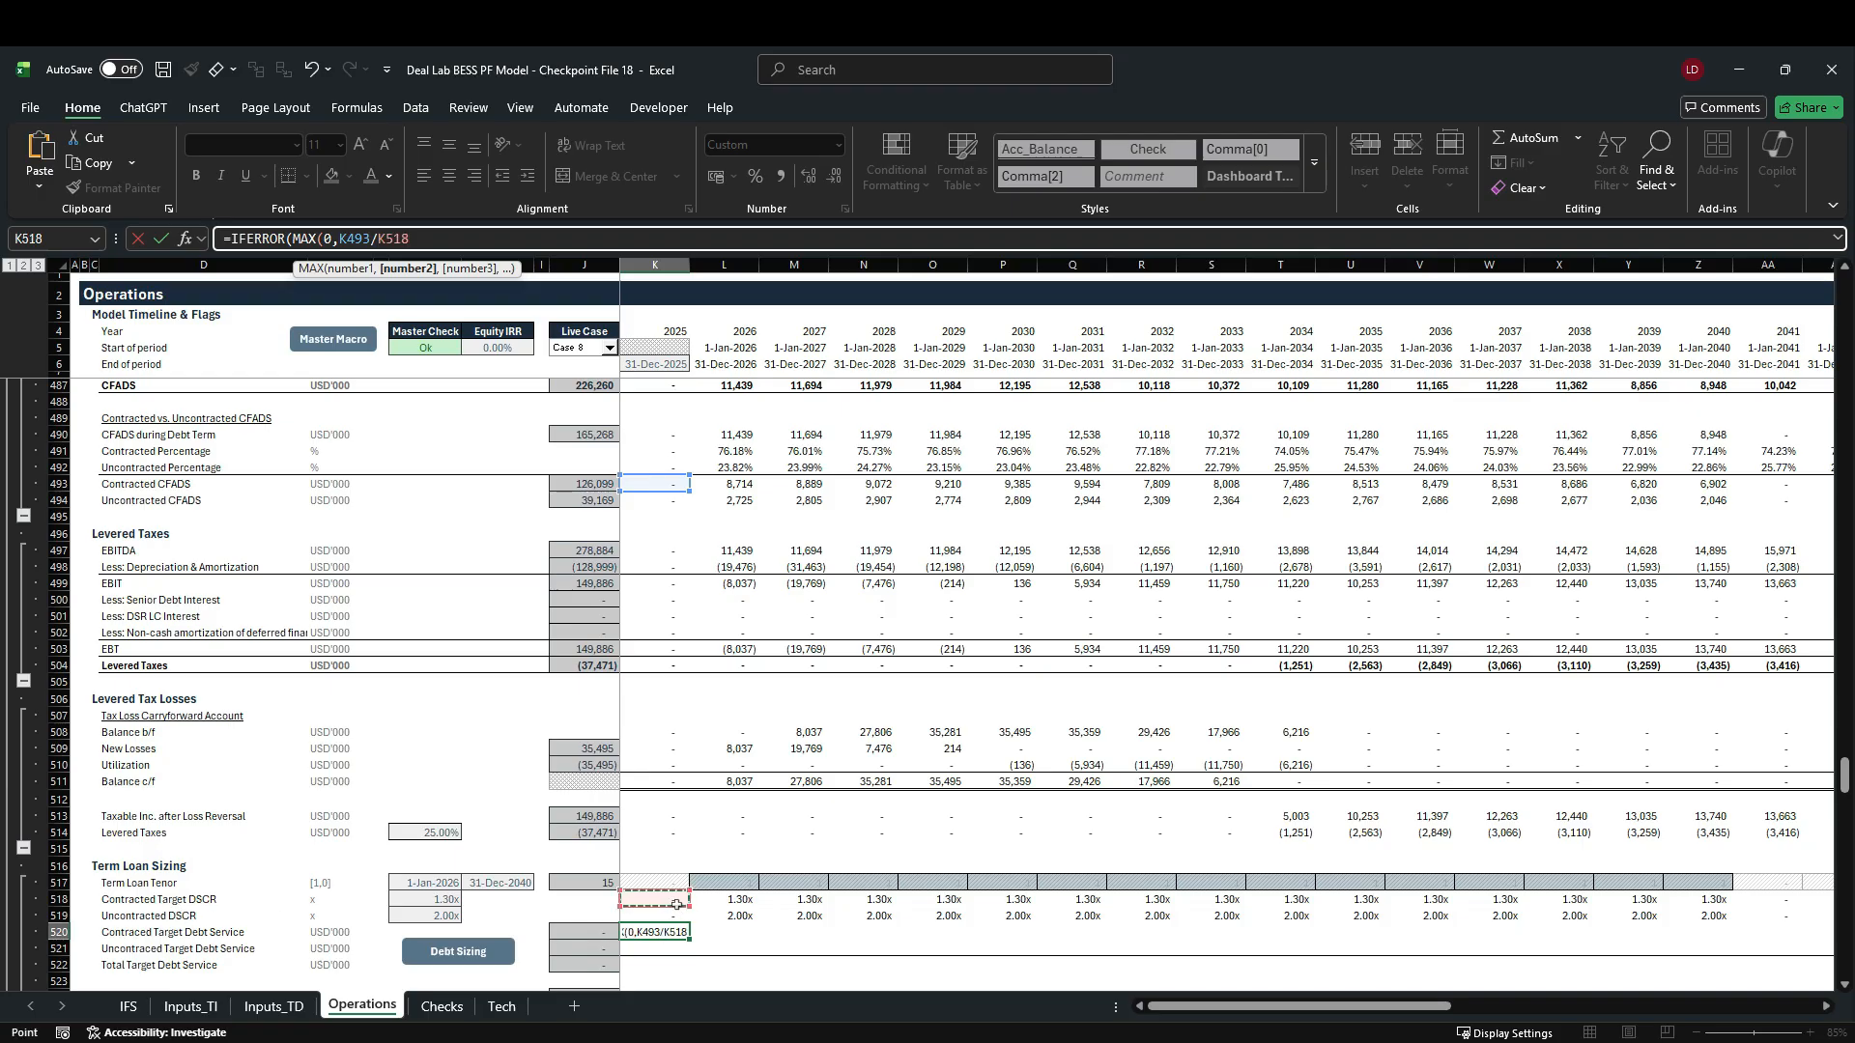
text(),)
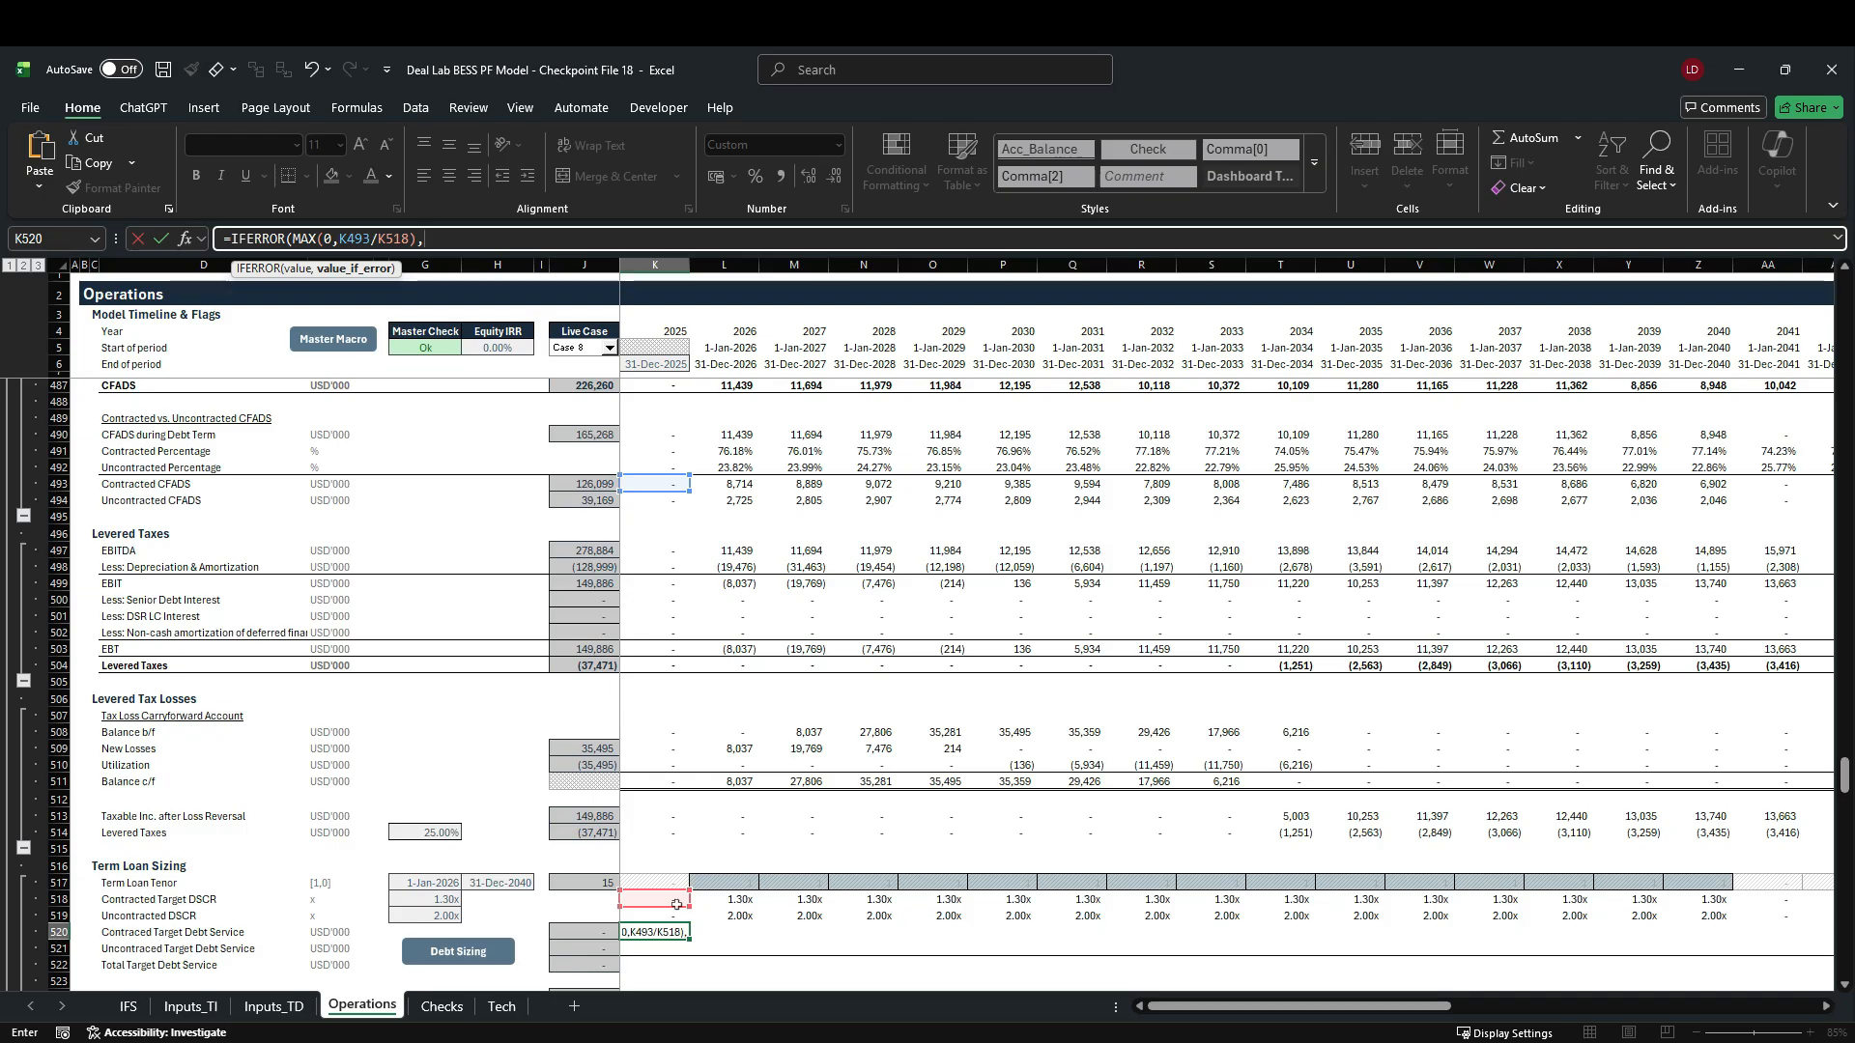
text(0))
key(ctrl+Return)
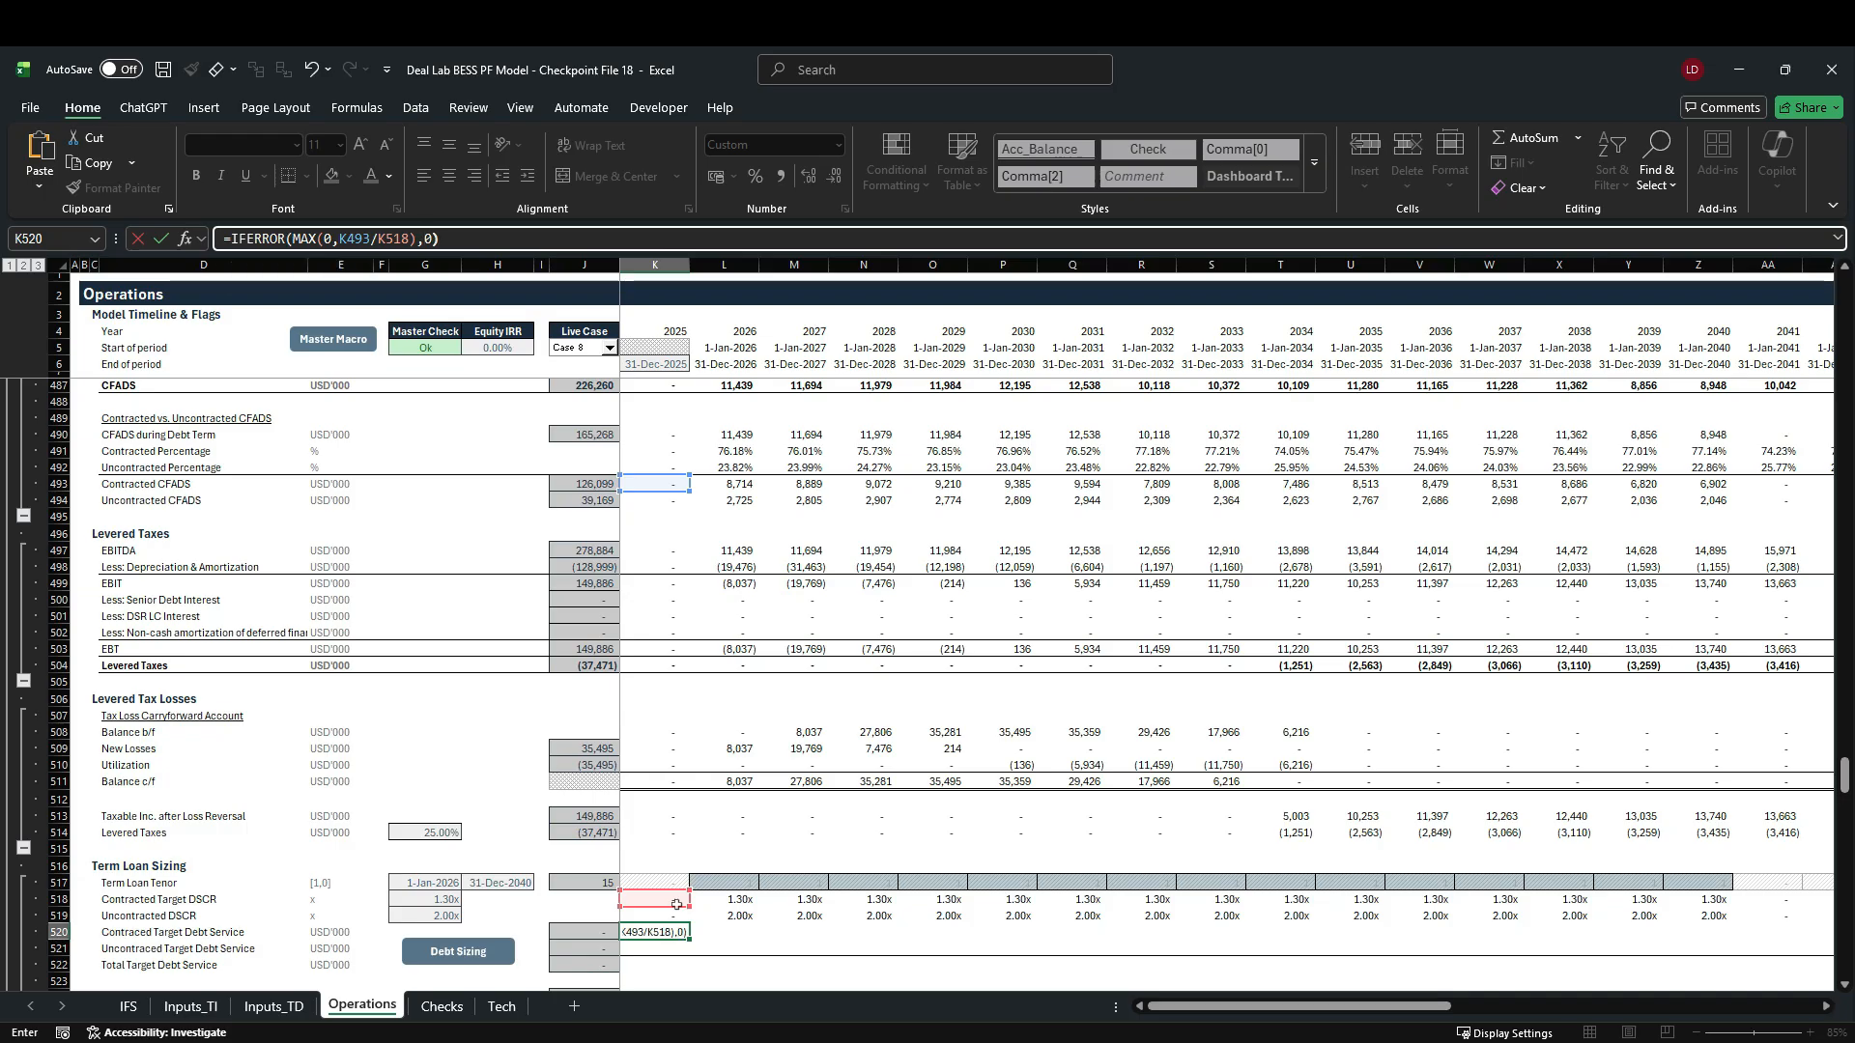
Step: Fill the contracted target debt service formula from K520 across the timeline to 2060
key(ctrl+shift+Right)
key(shift+Left)
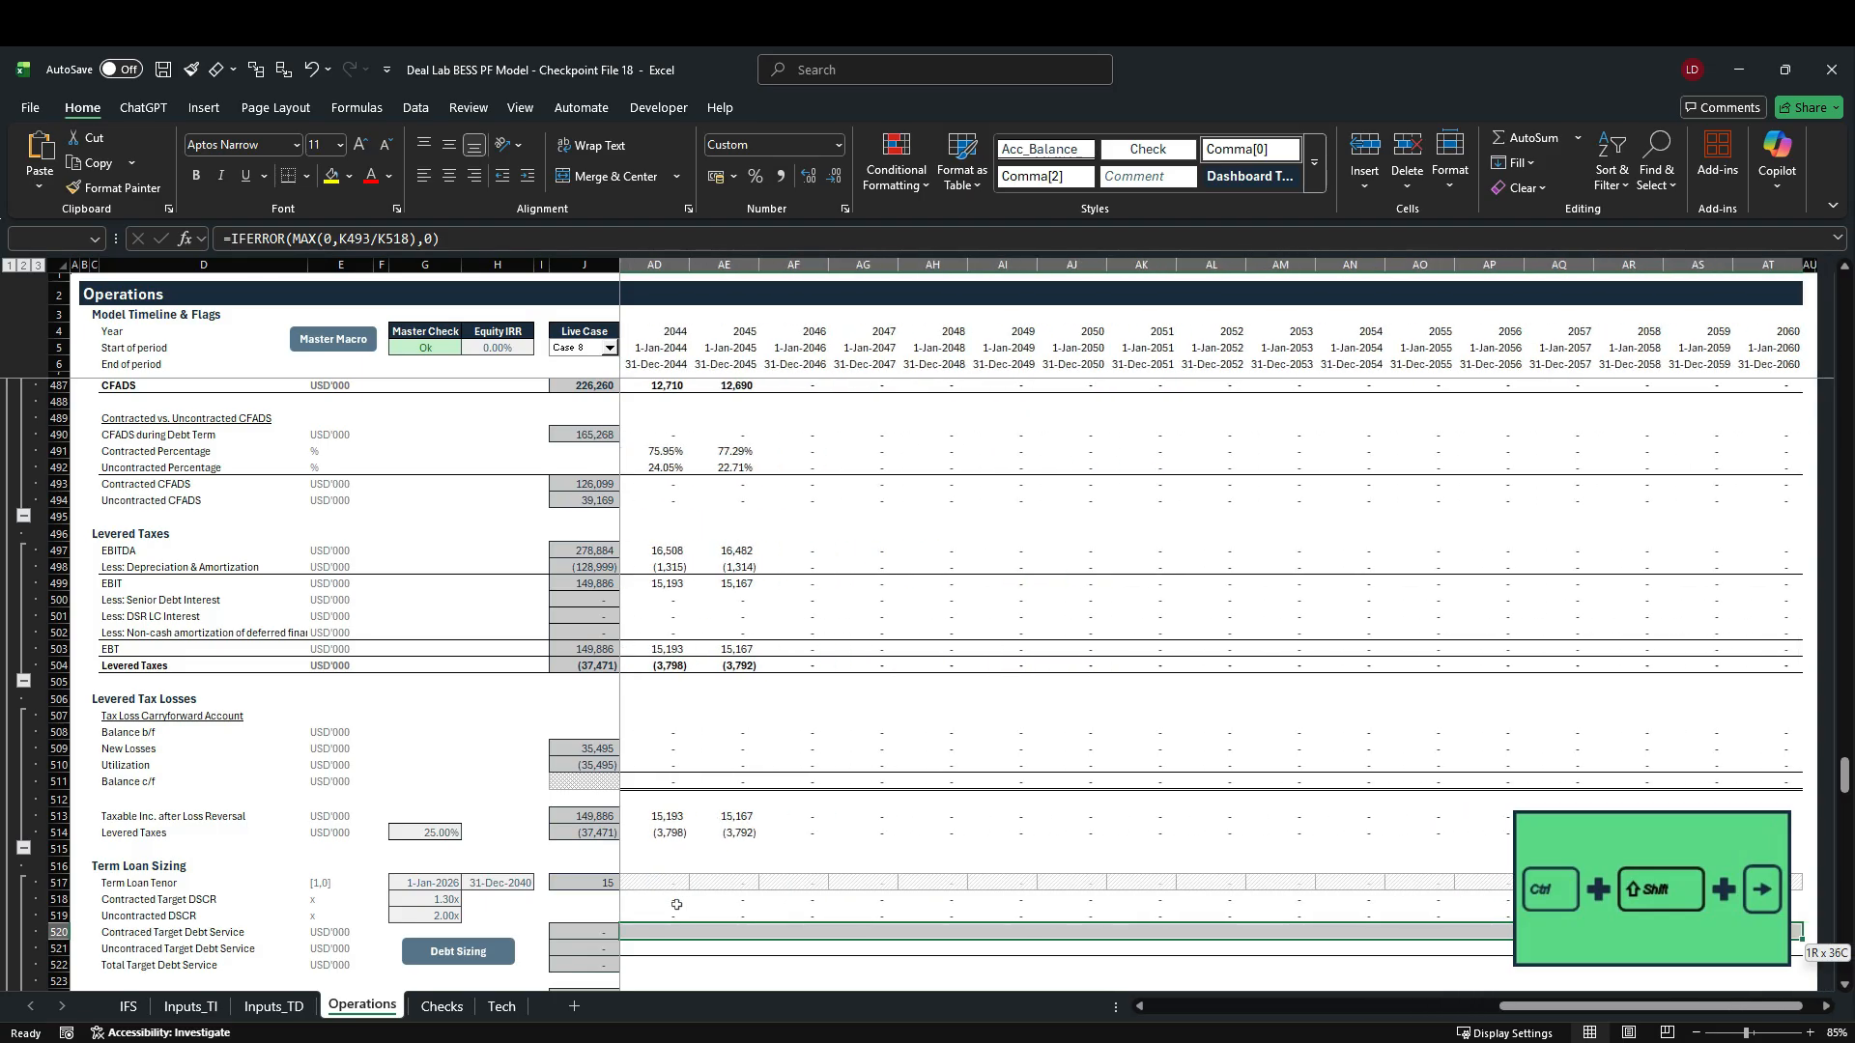
key(ctrl+r)
key(Left)
key(ctrl+r)
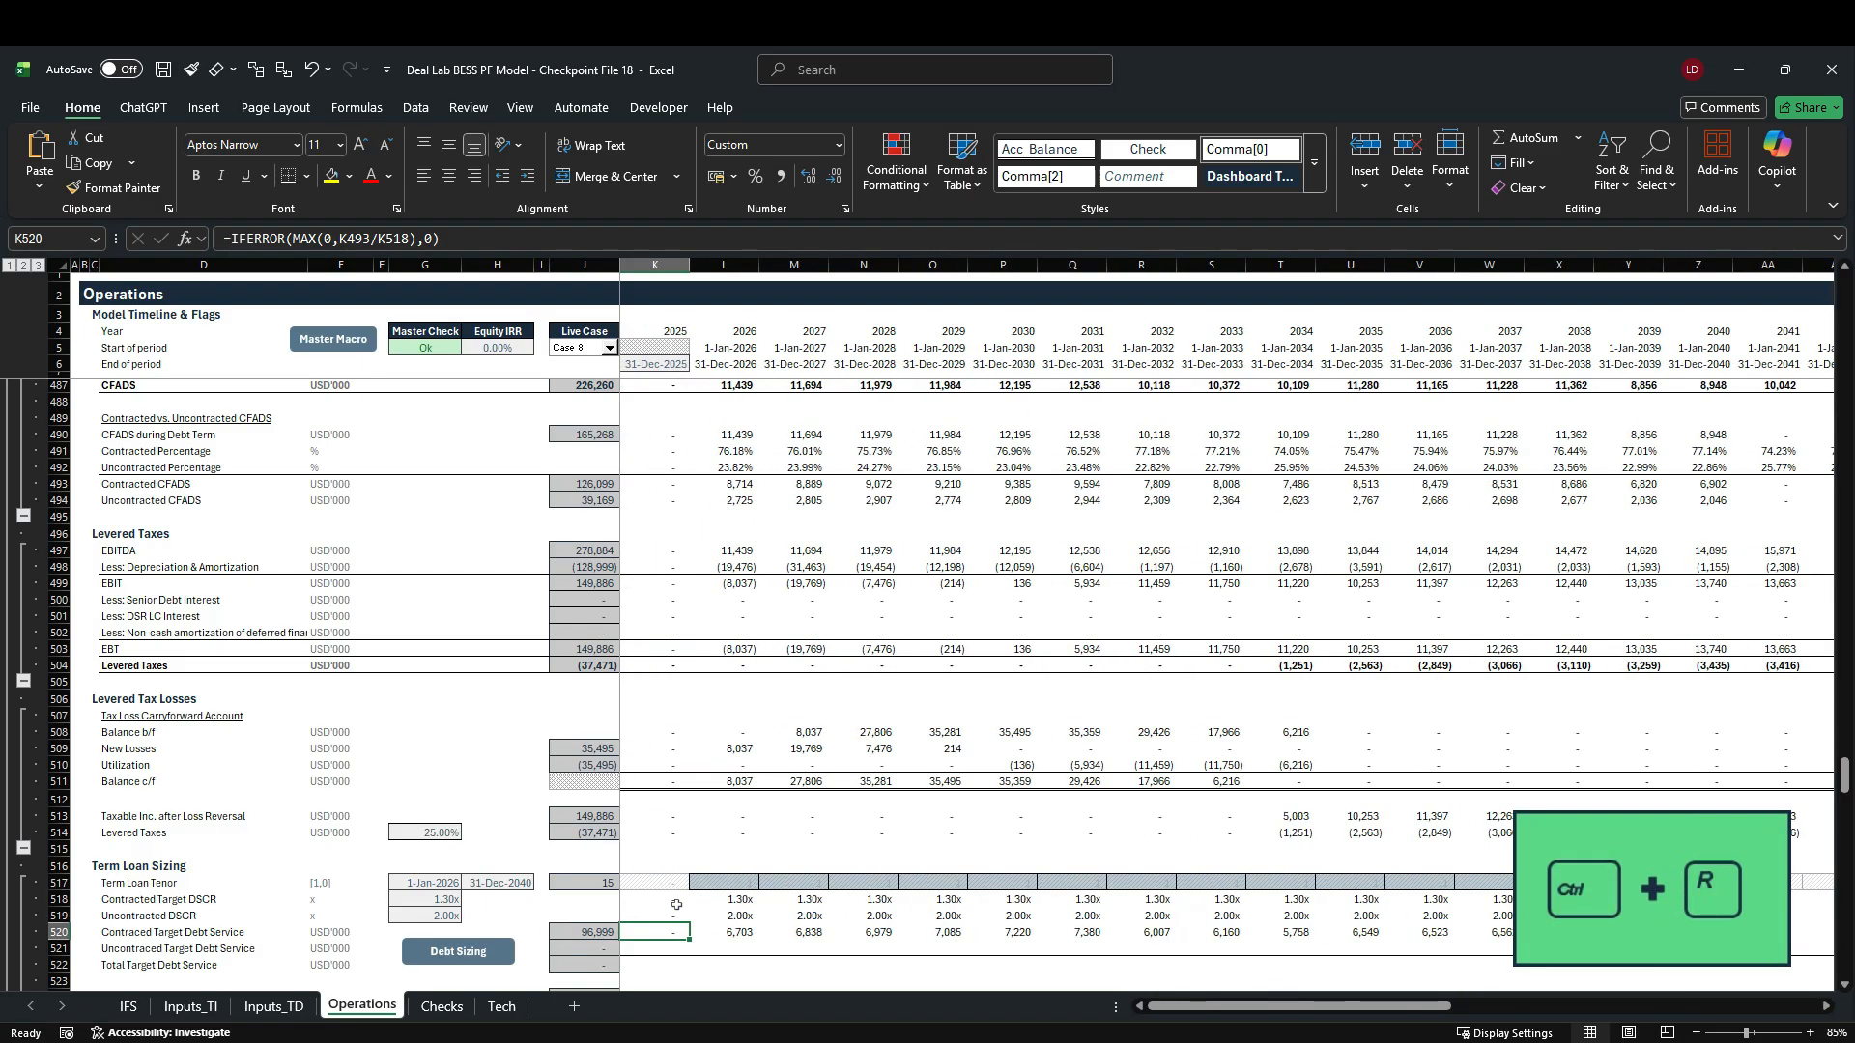
Step: Copy the K520 formula down to K521 as =IFERROR(MAX(0,K494/K519),0) for uncontracted target debt service and check its references
click(755, 937)
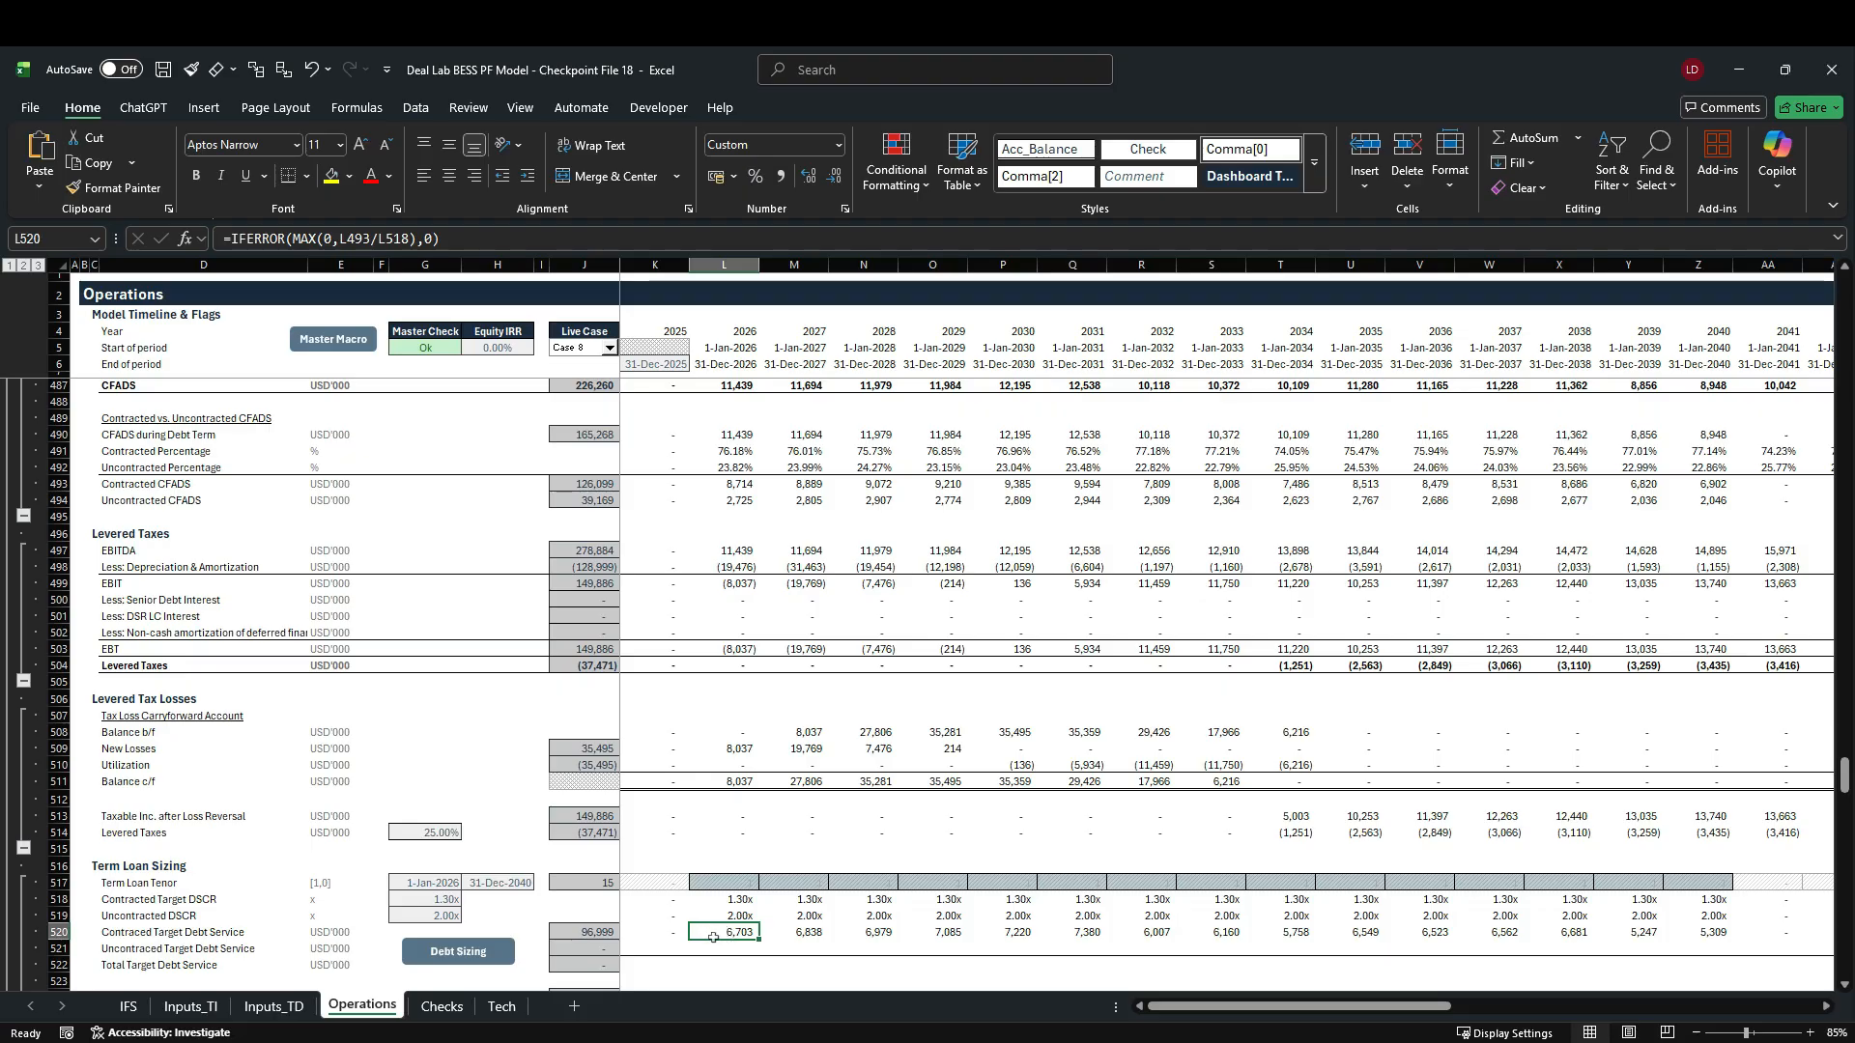
scroll(712, 937, down, 1)
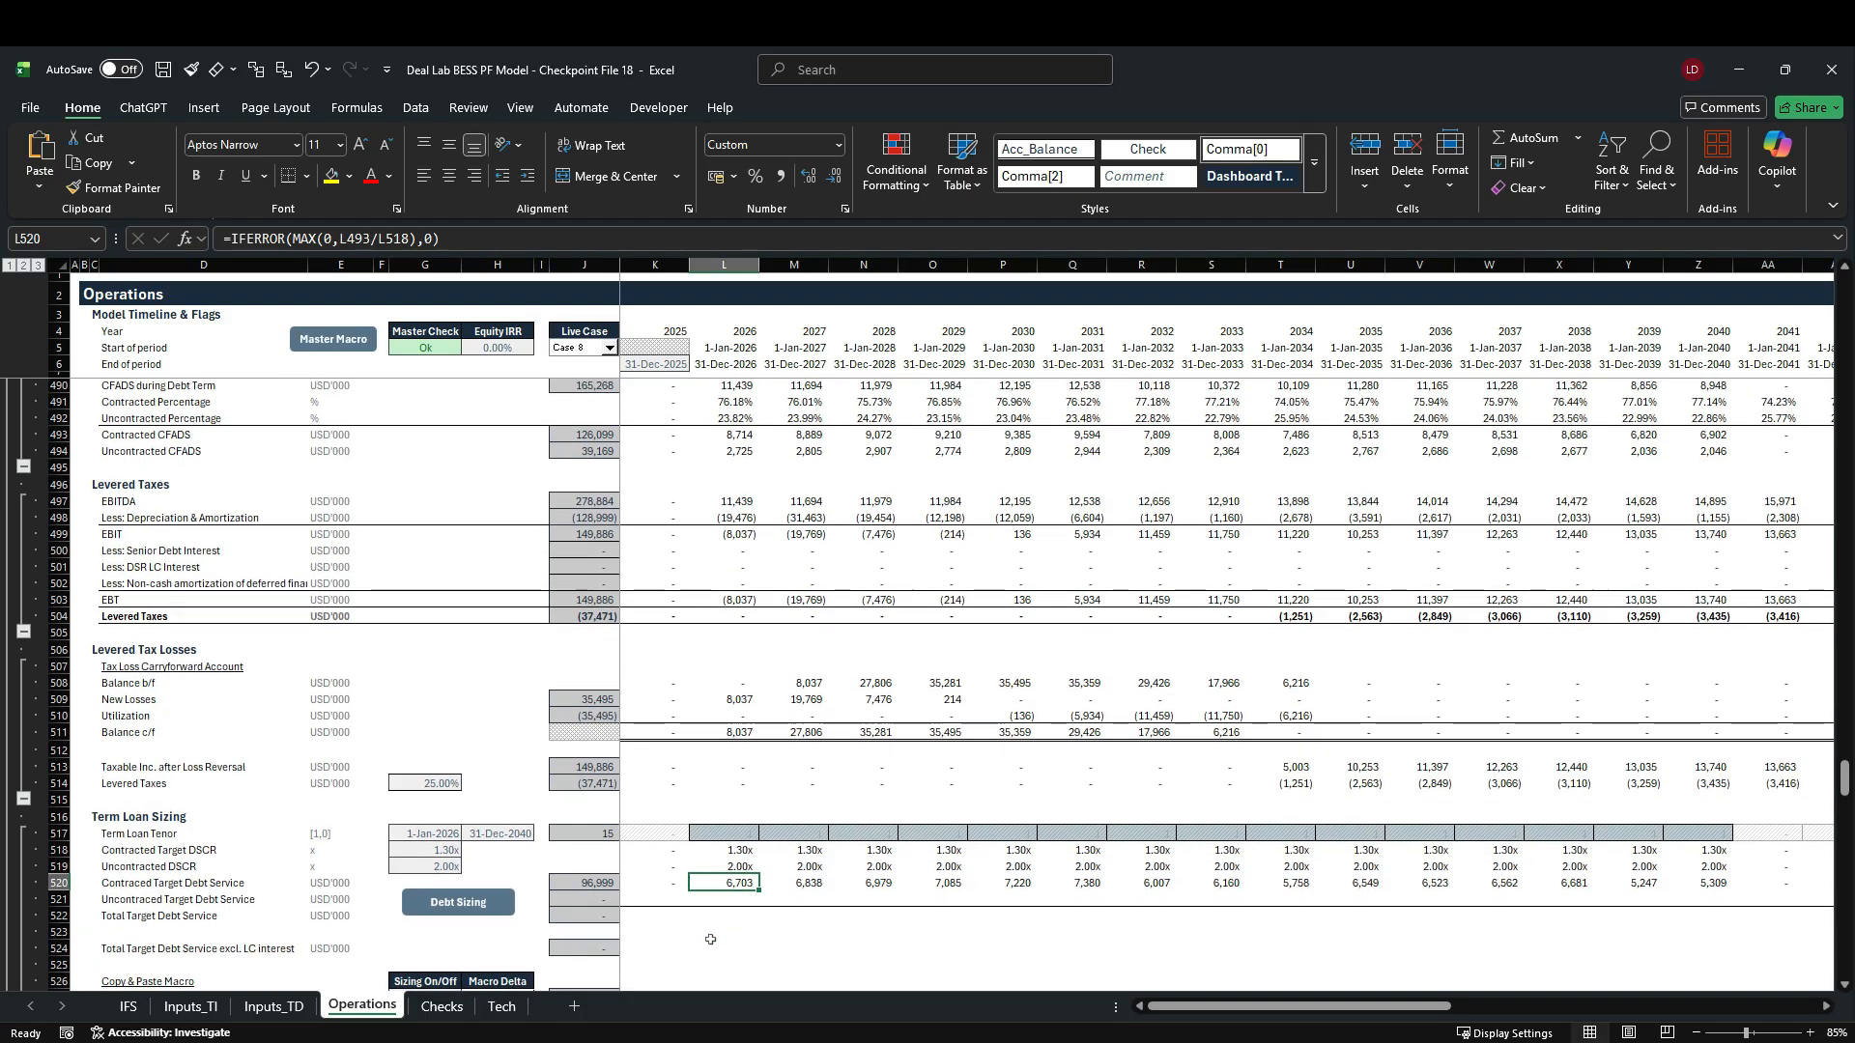
click(637, 896)
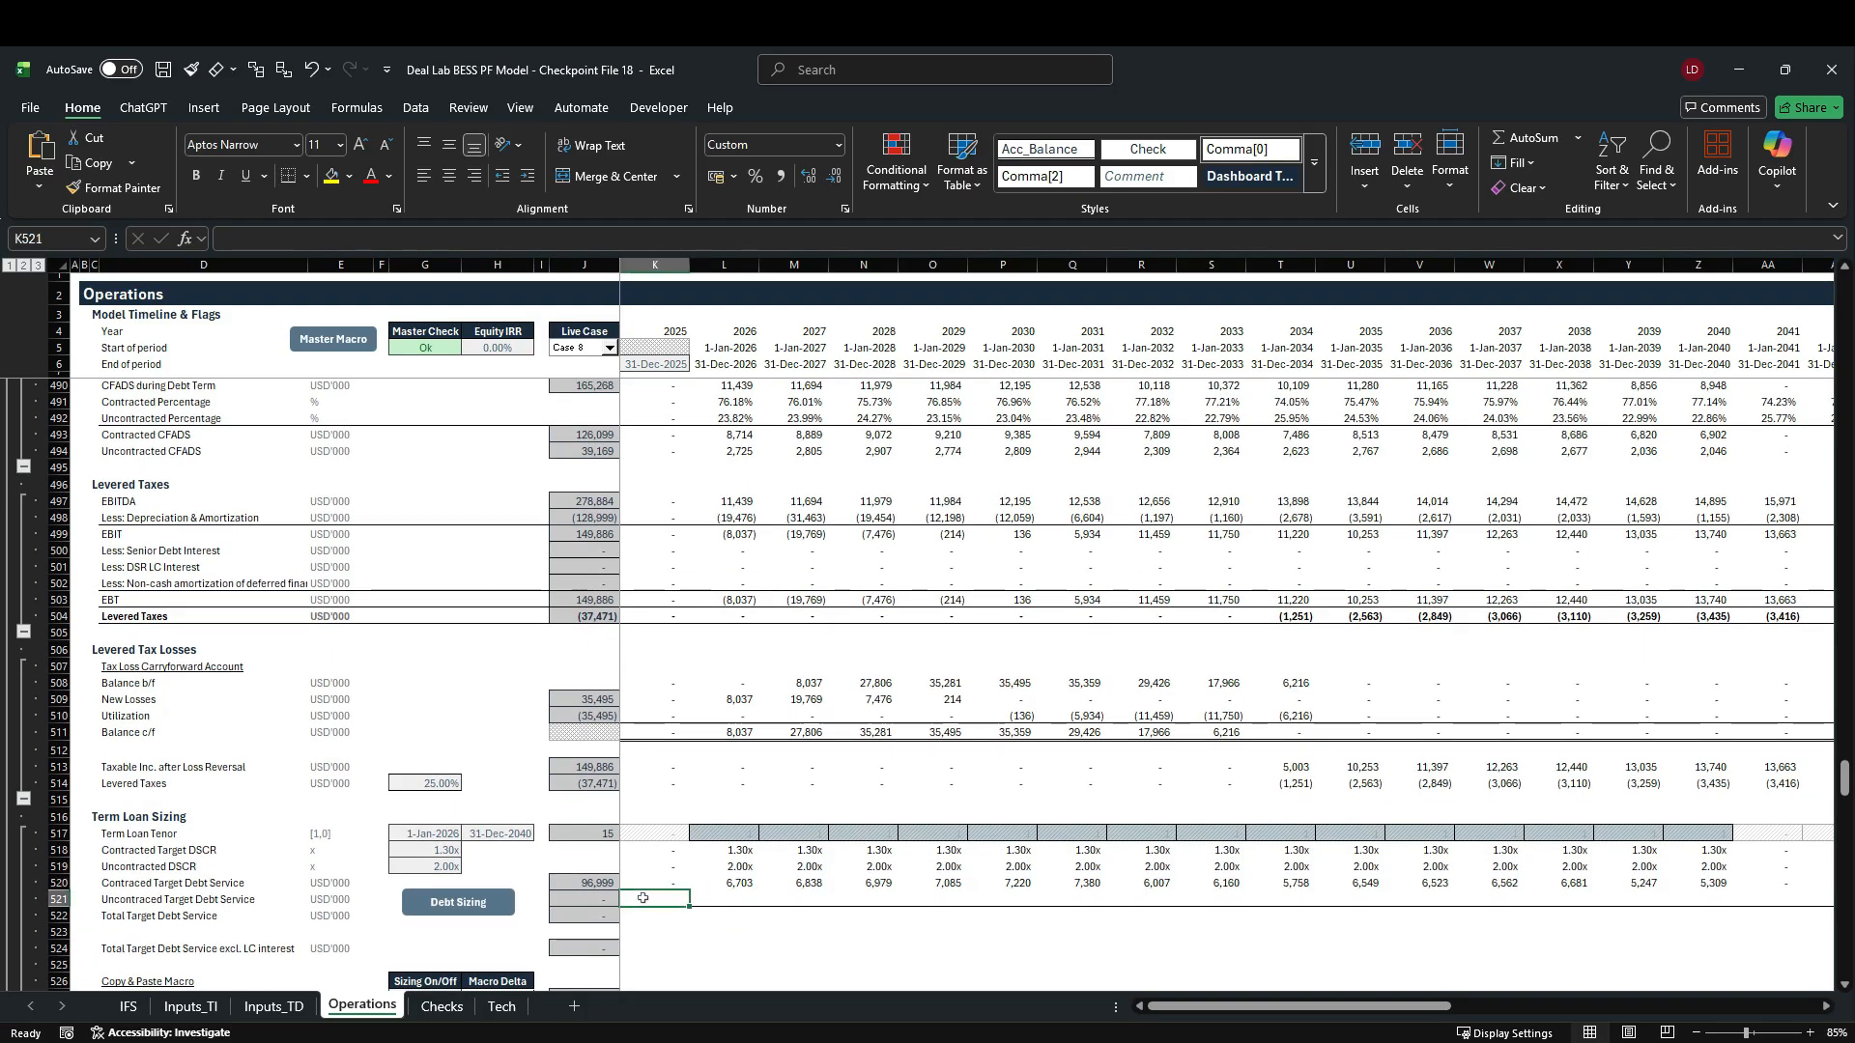
text(=IFERROR(MAX(0,K494/K519),0))
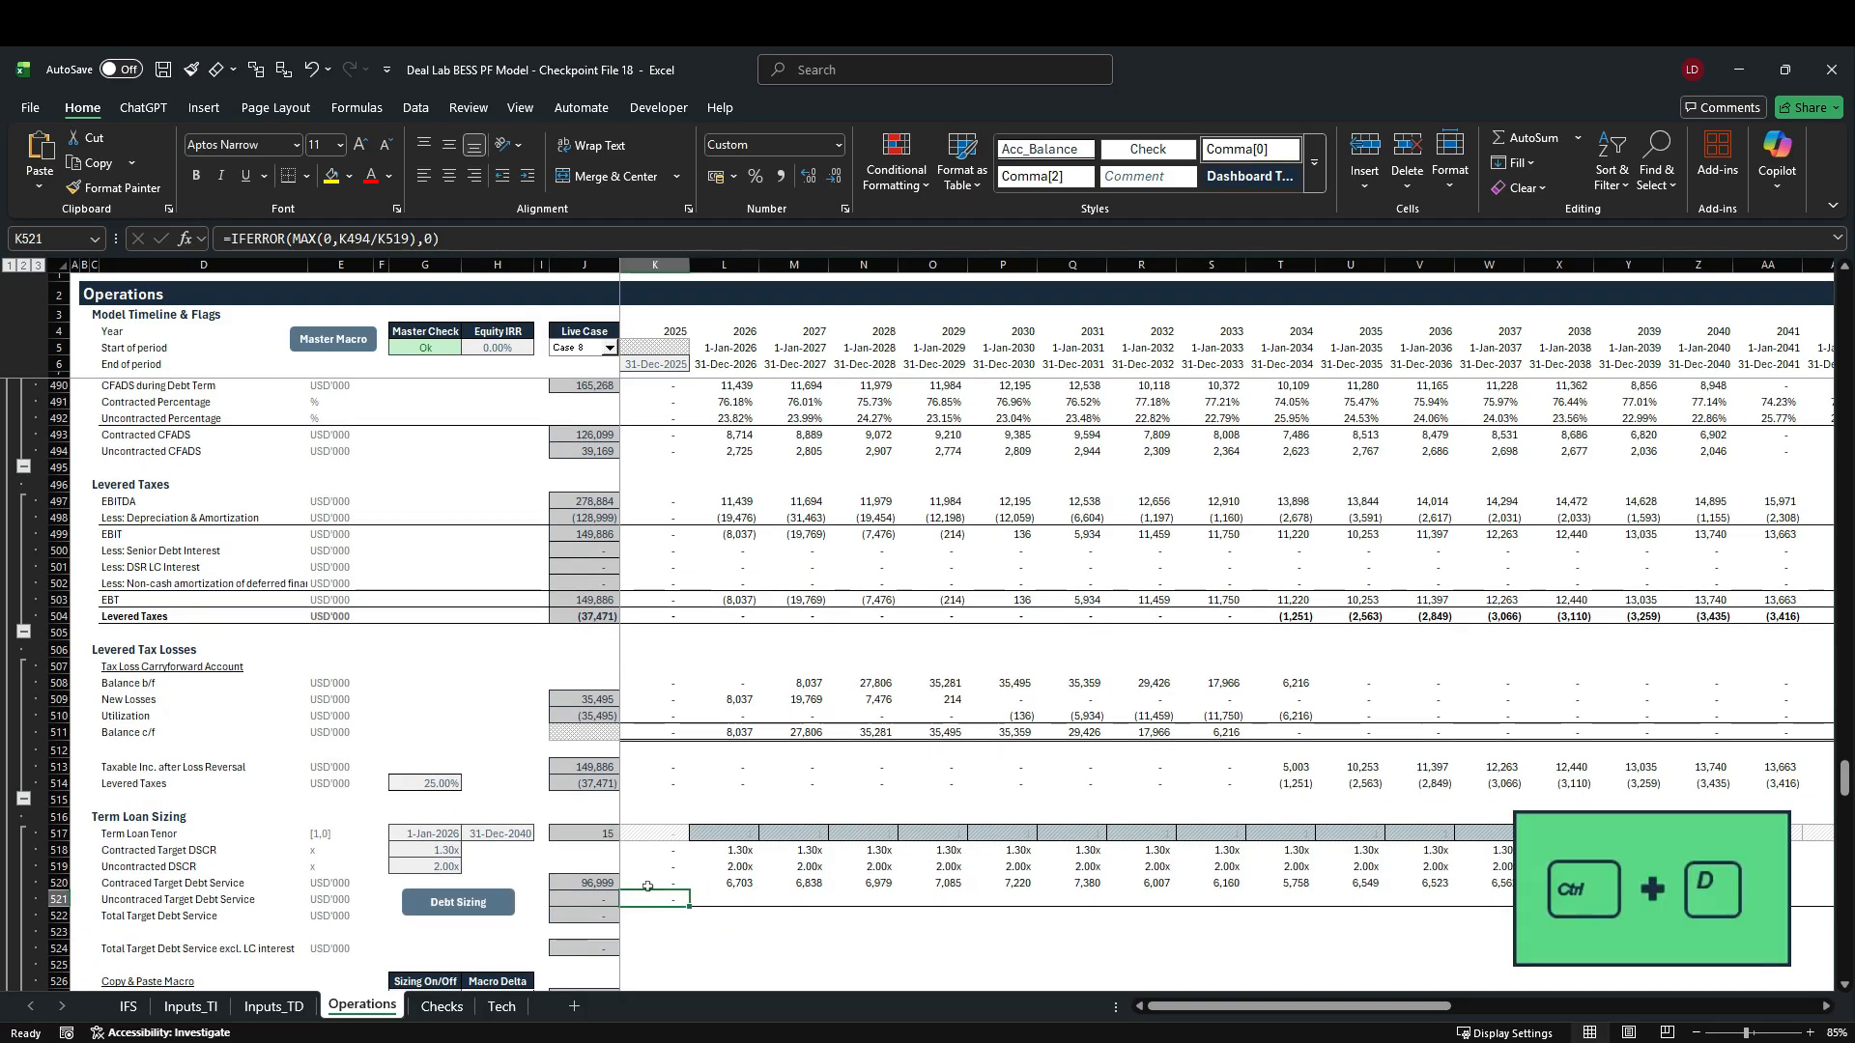
key(F2)
scroll(580, 619, up, 1)
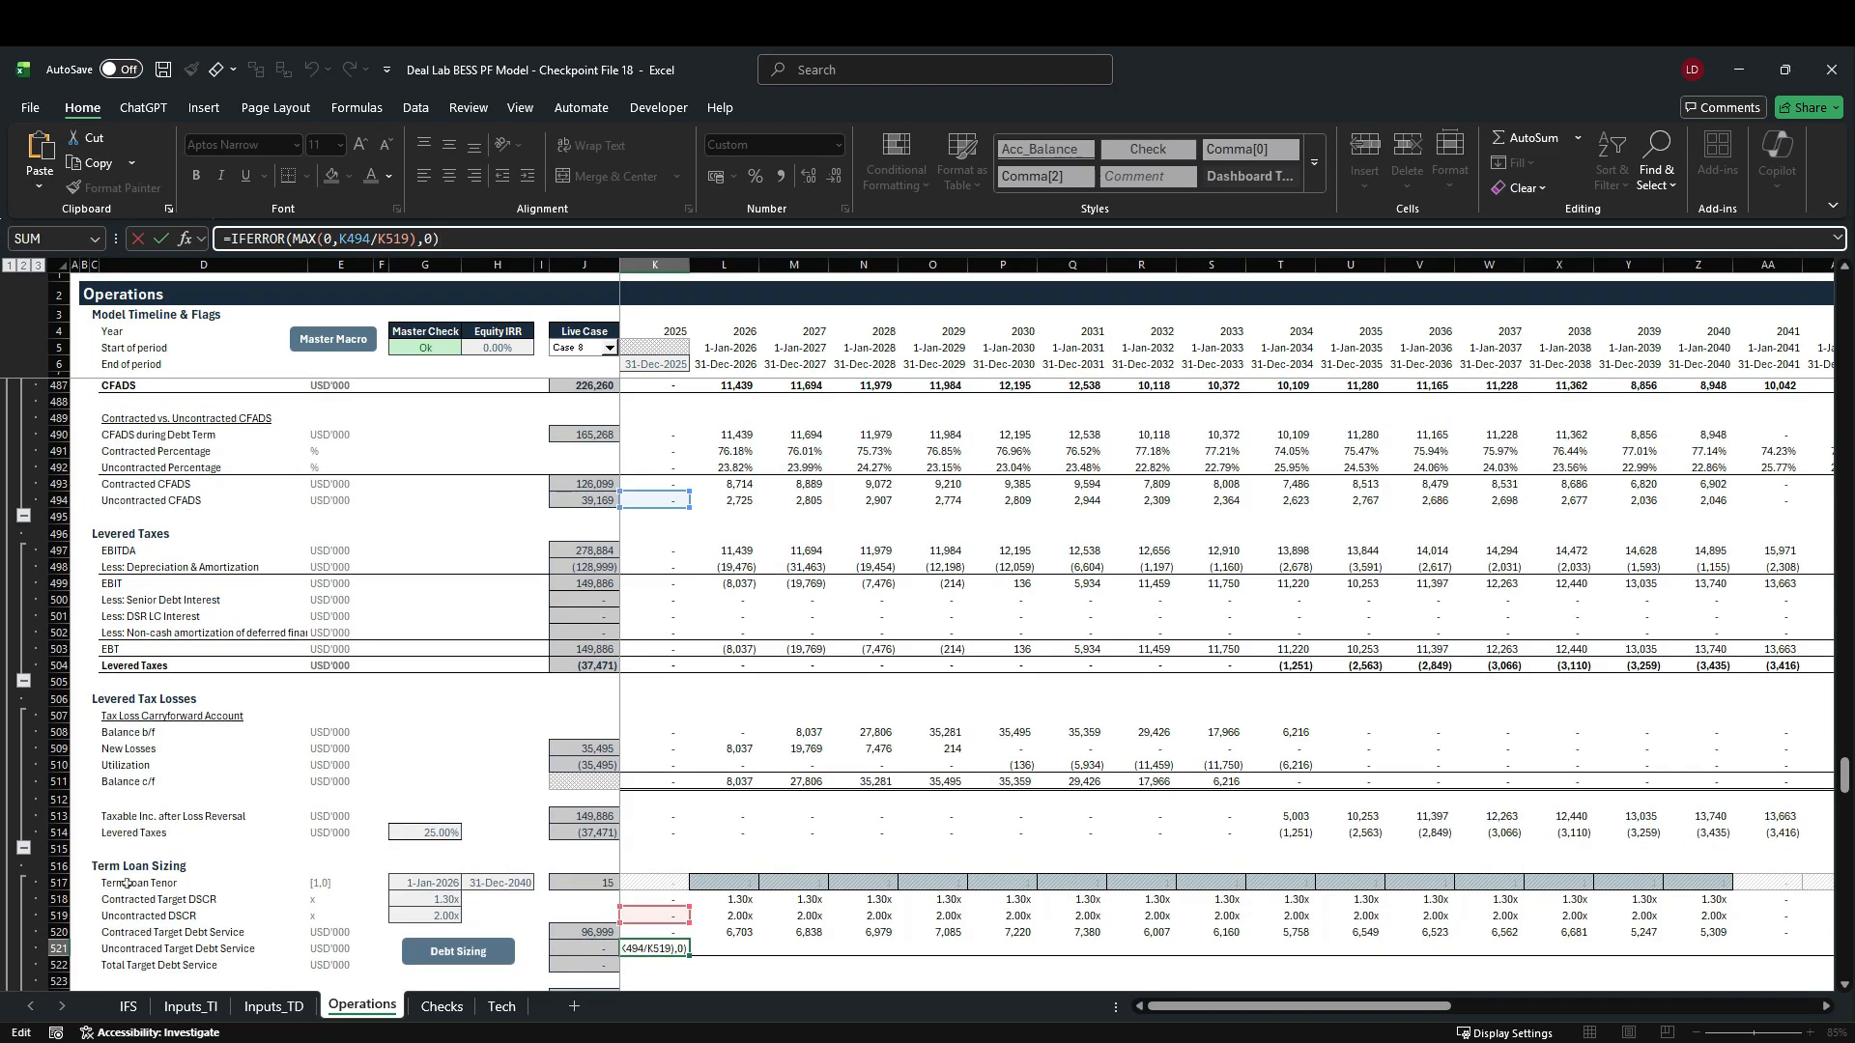
scroll(537, 773, down, 2)
key(Escape)
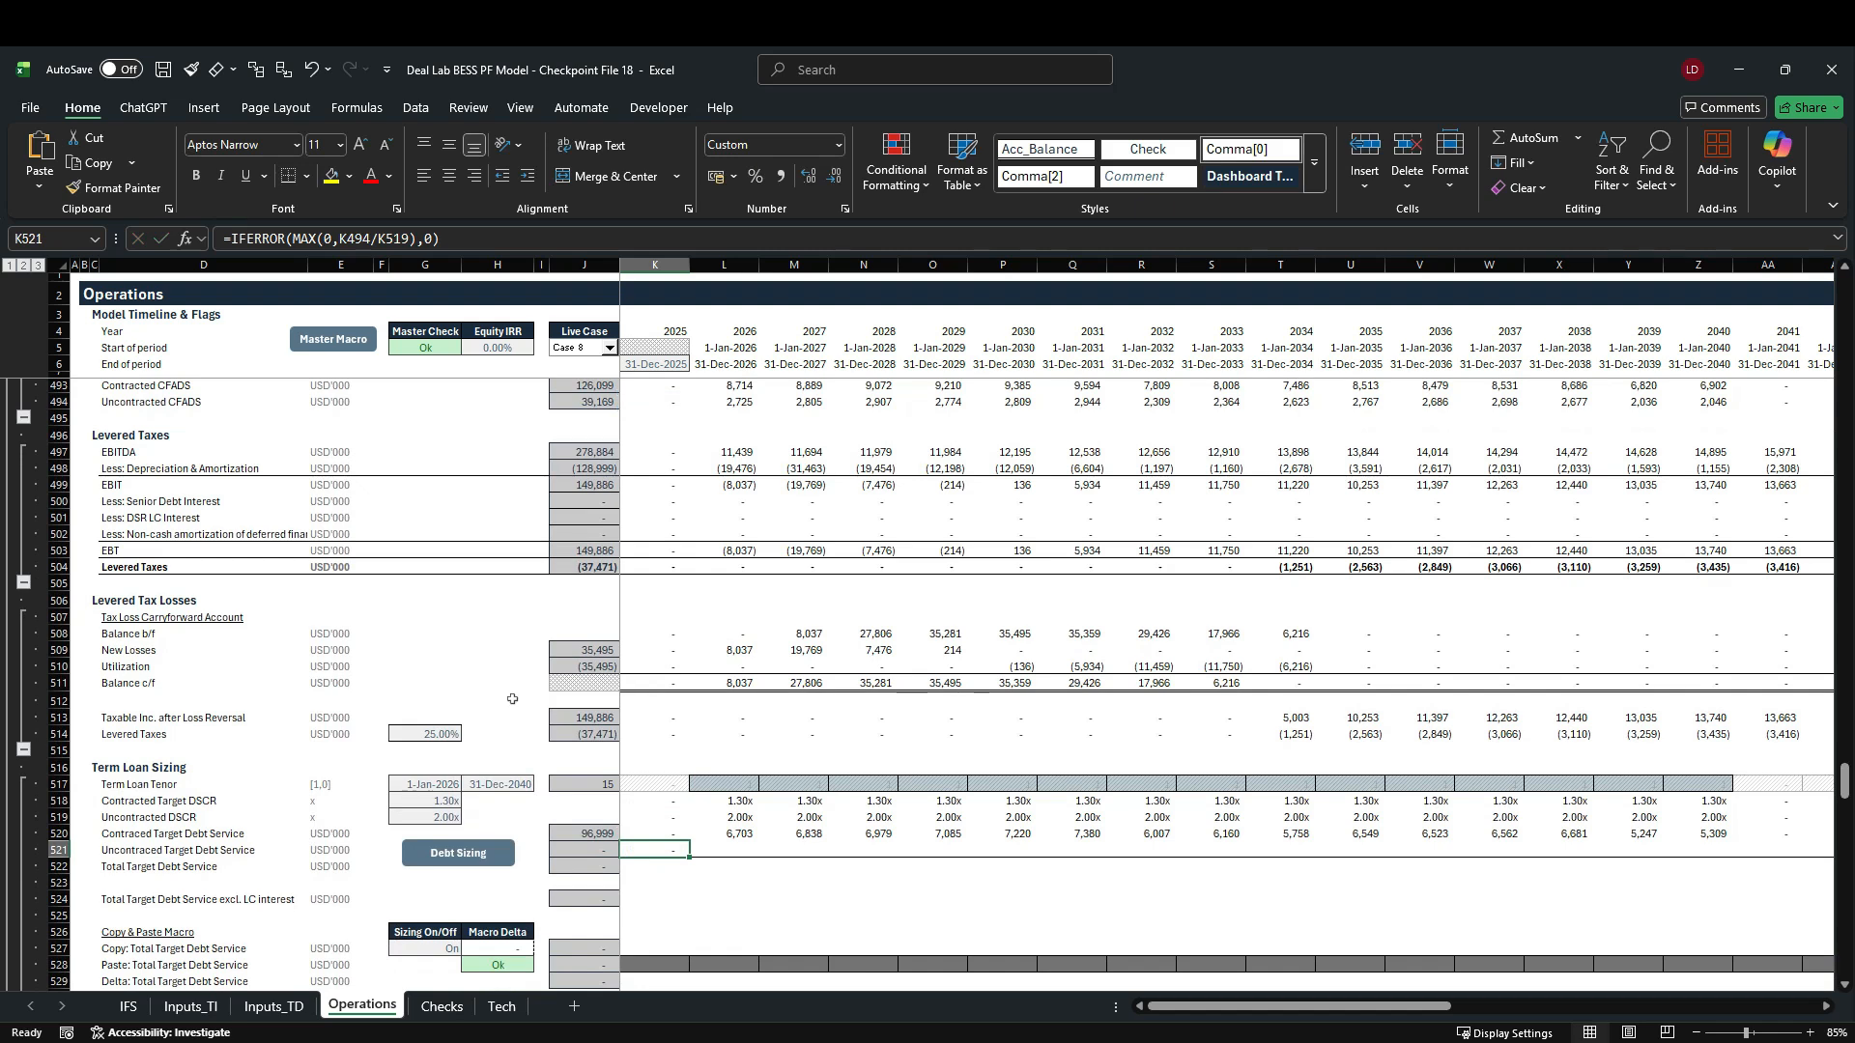
Step: Fill the uncontracted target debt service formula from K521 across the timeline to 2060 and check the 2026 formula
key(ctrl+shift+Right)
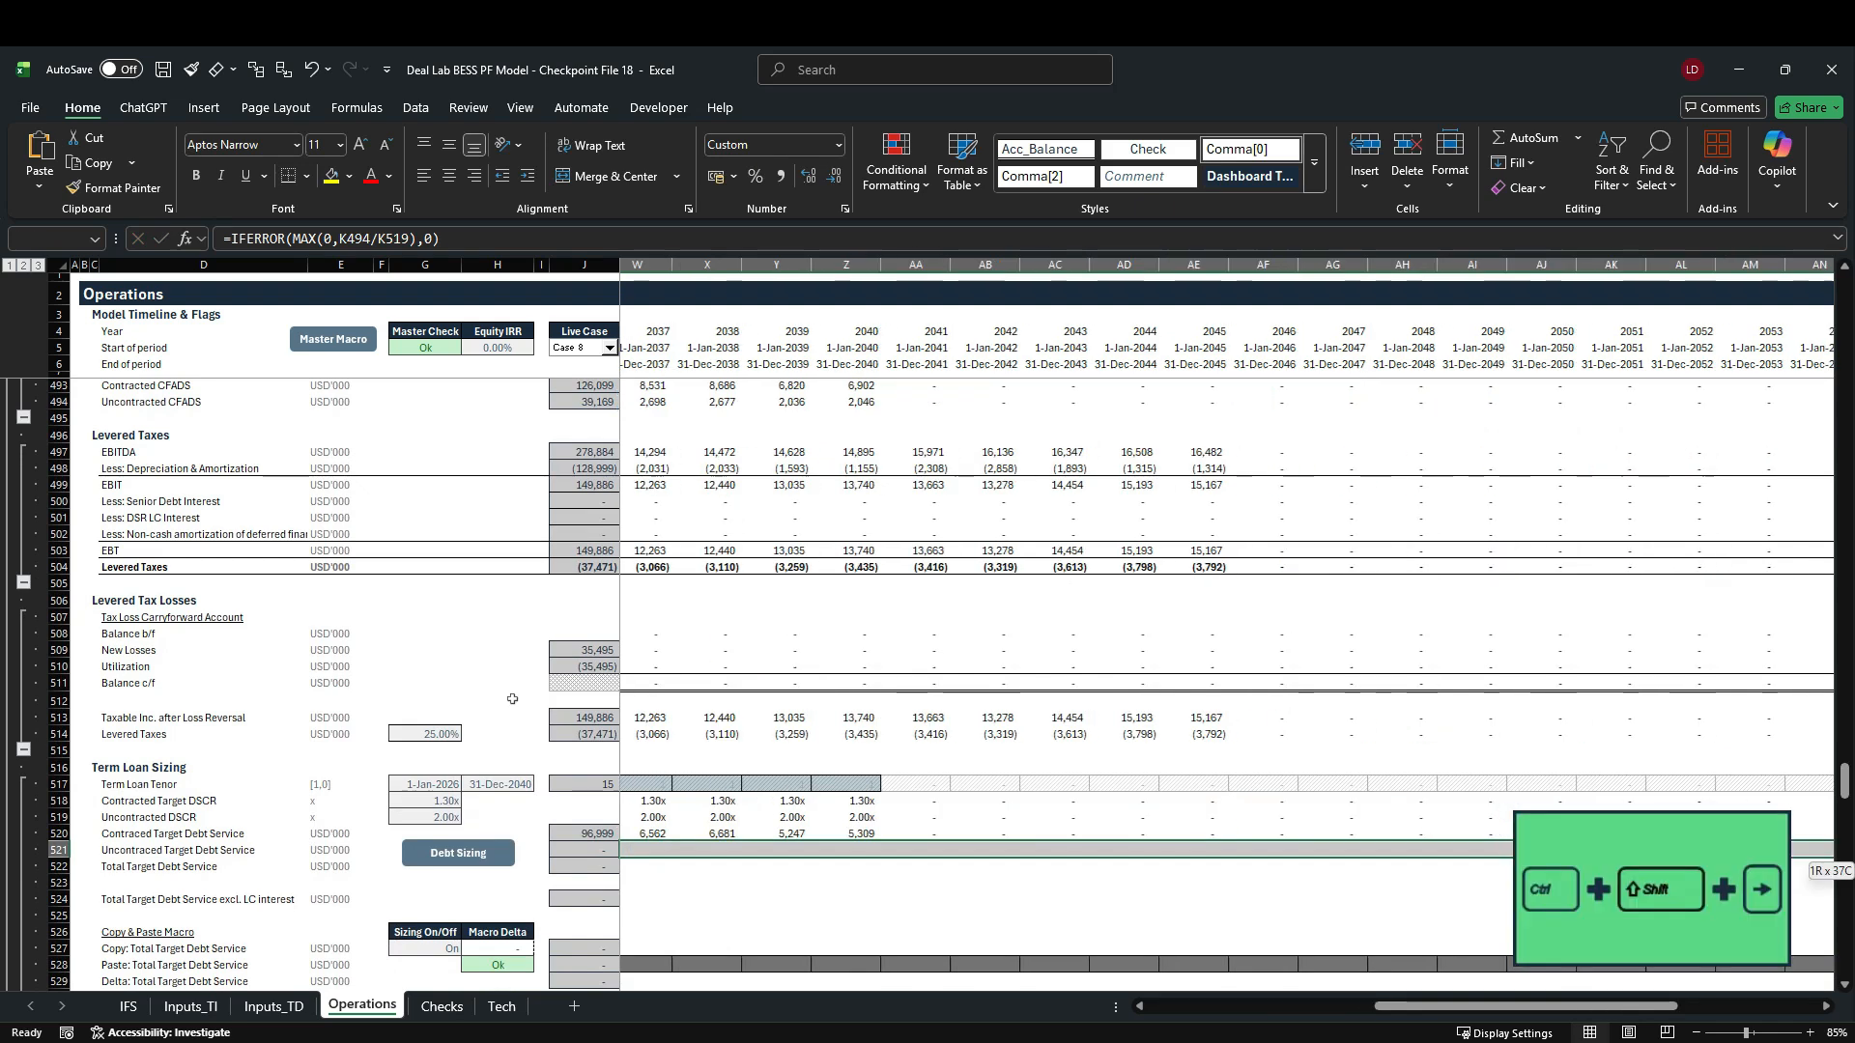
key(shift+Left)
key(ctrl+r)
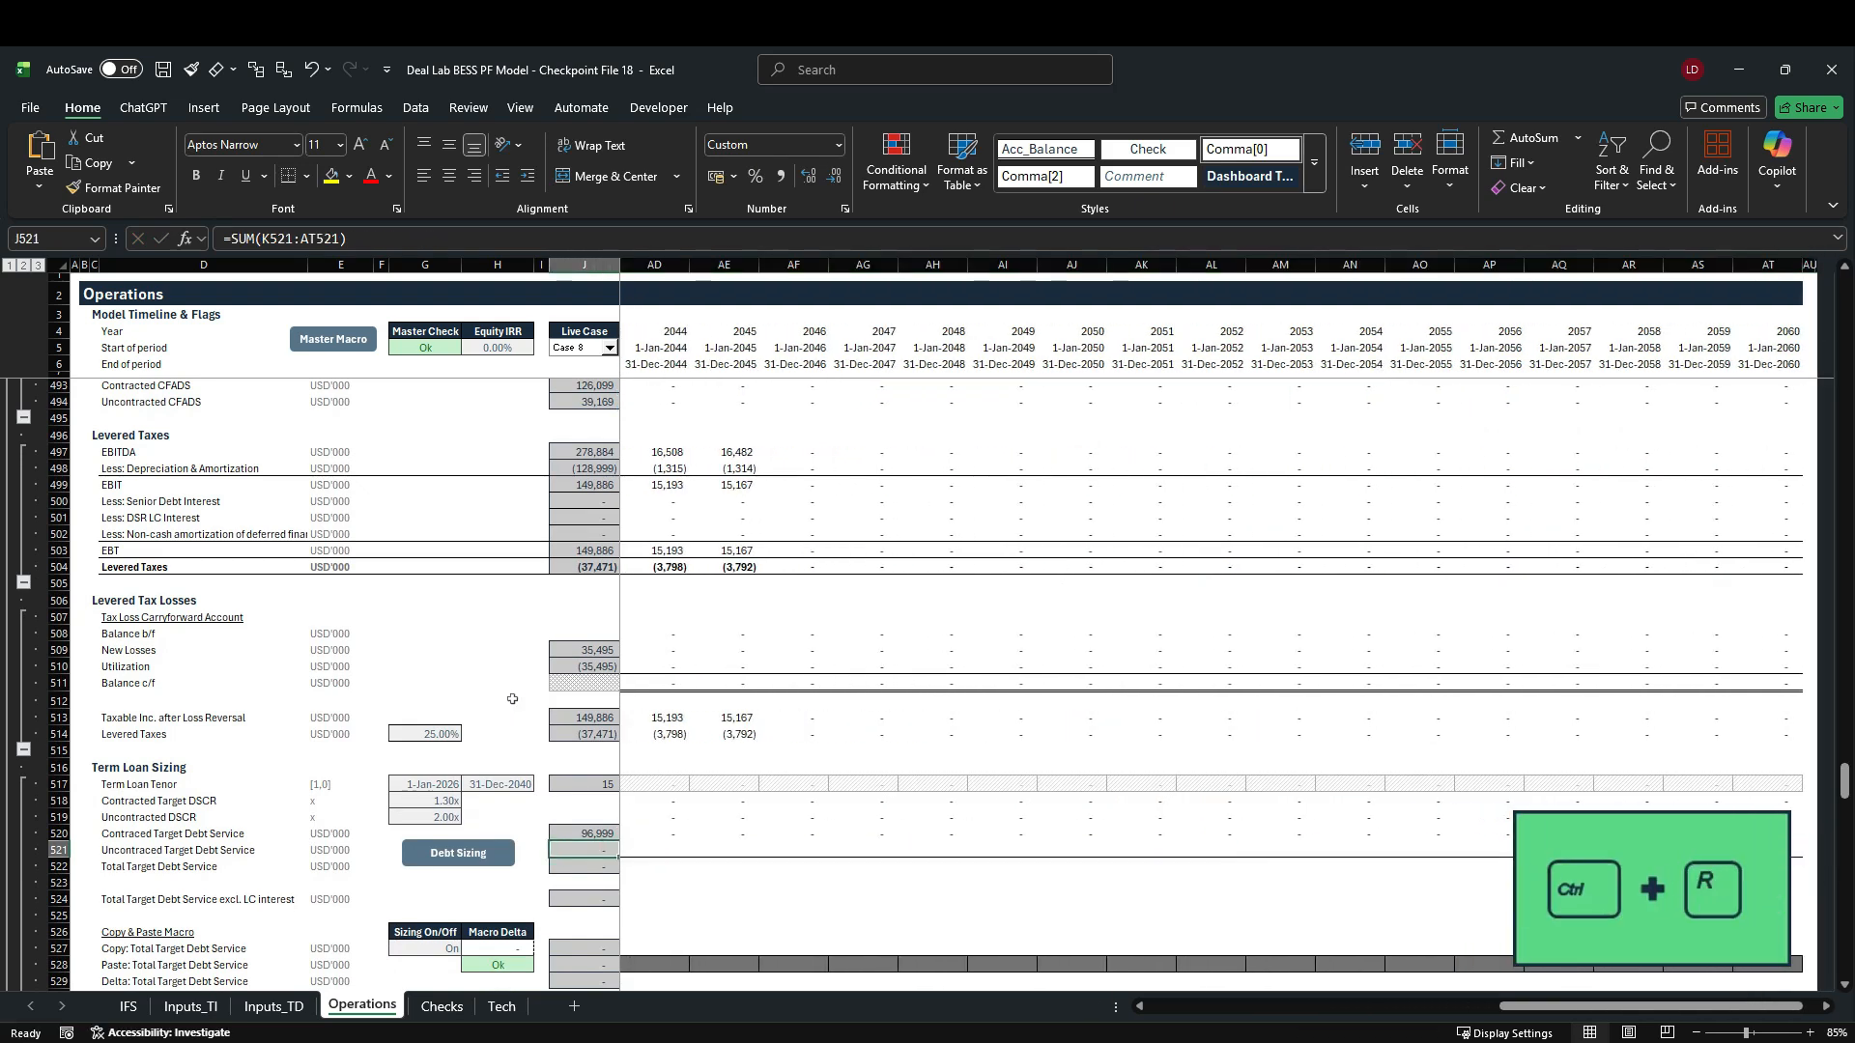
key(shift+BackSpace)
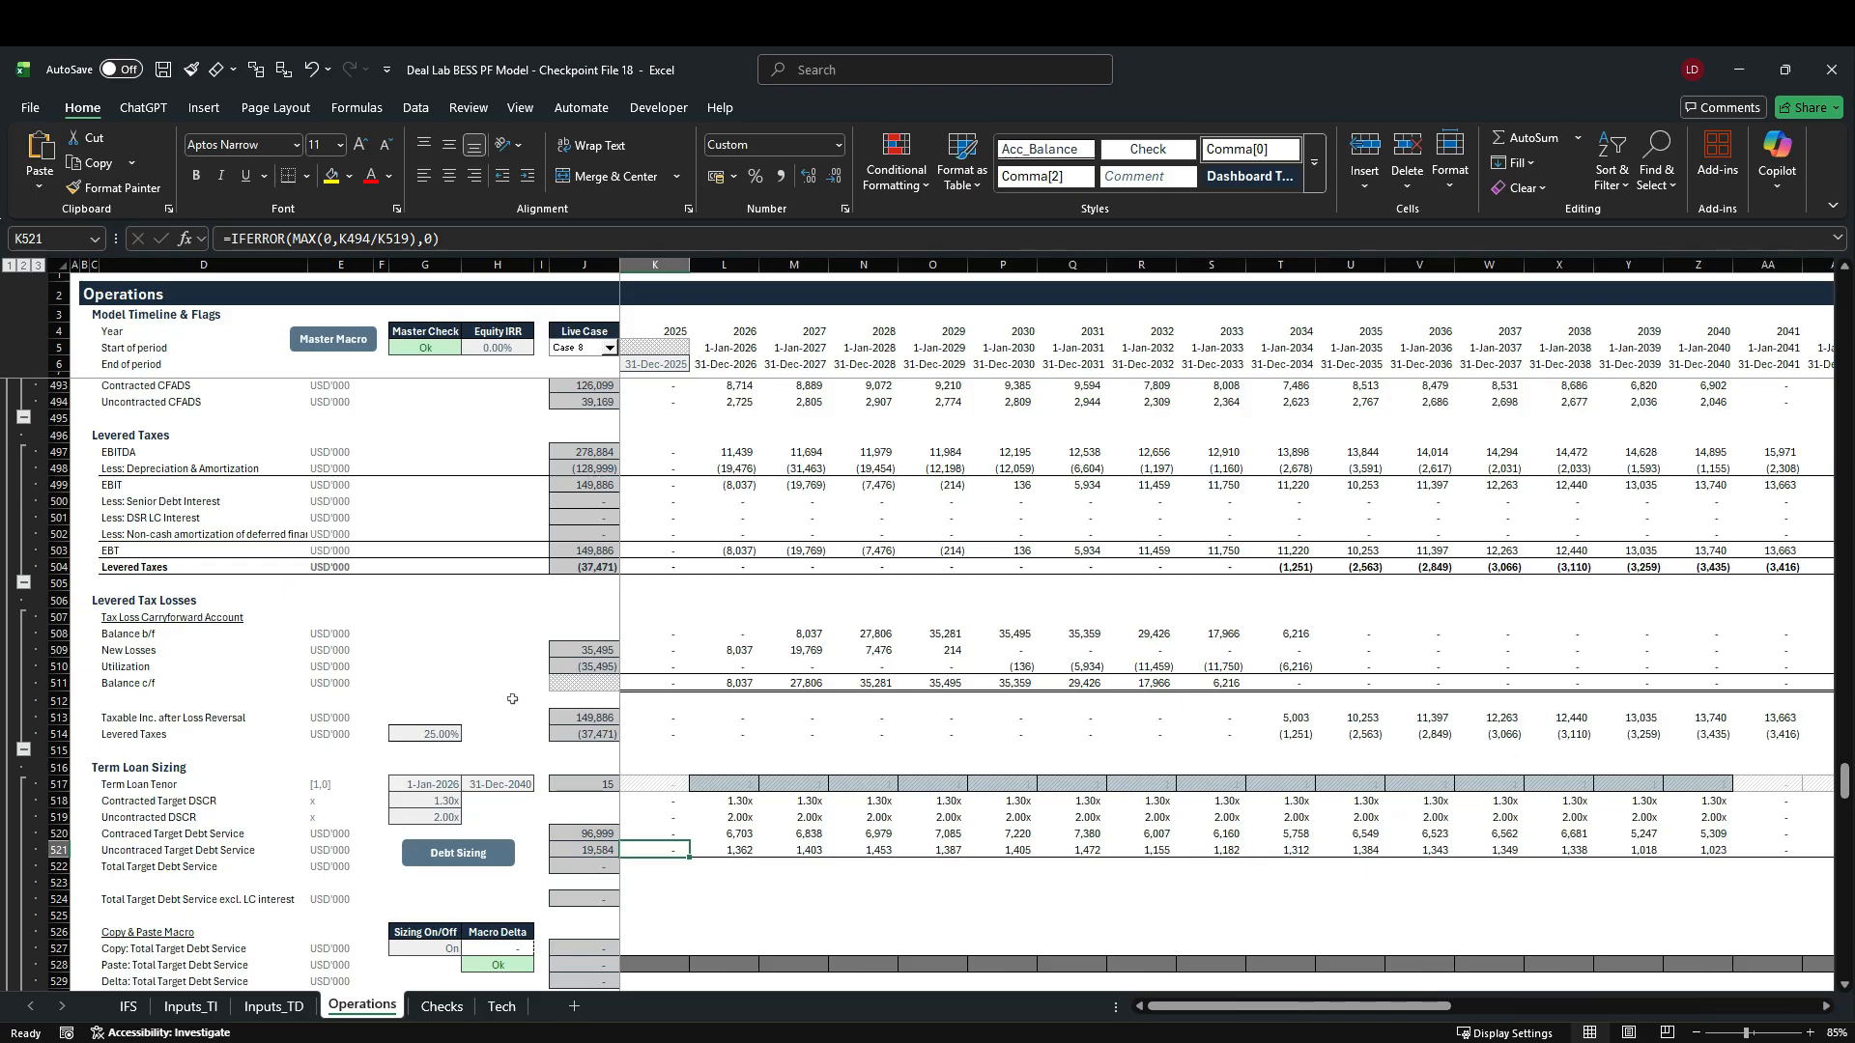
key(Right)
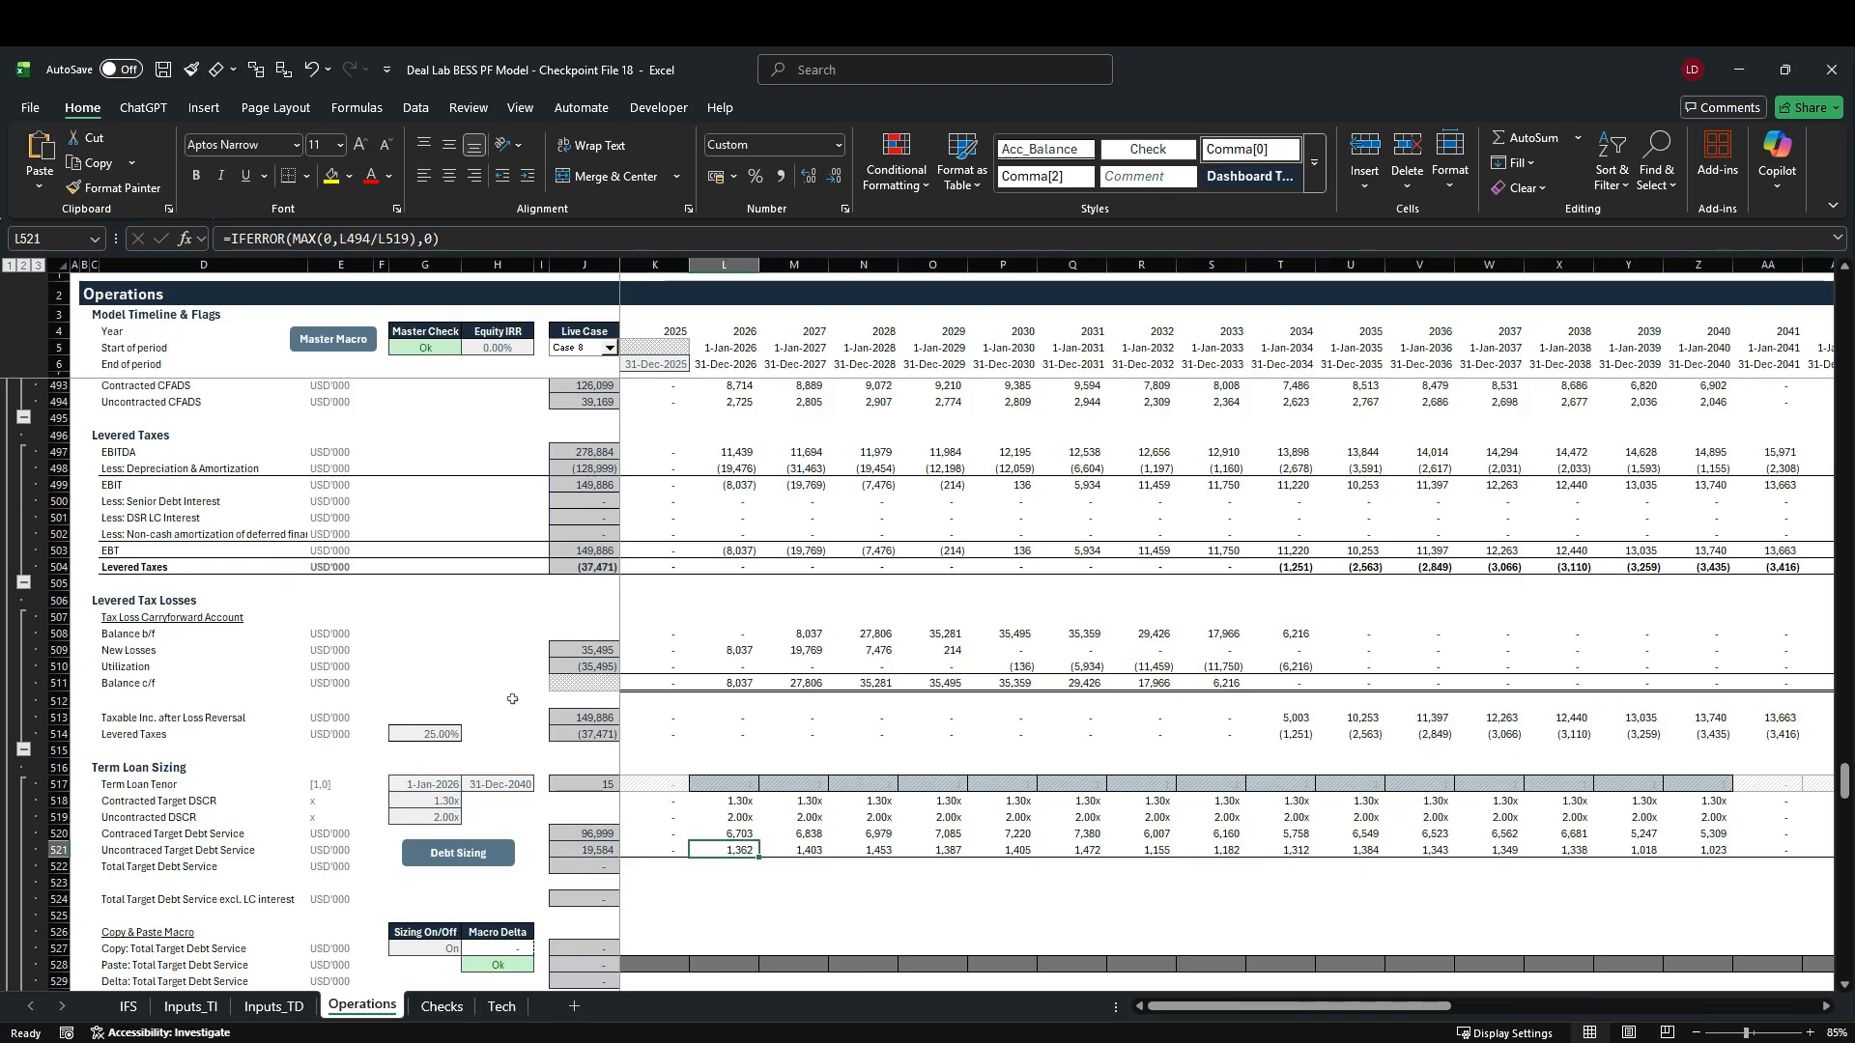
key(F2)
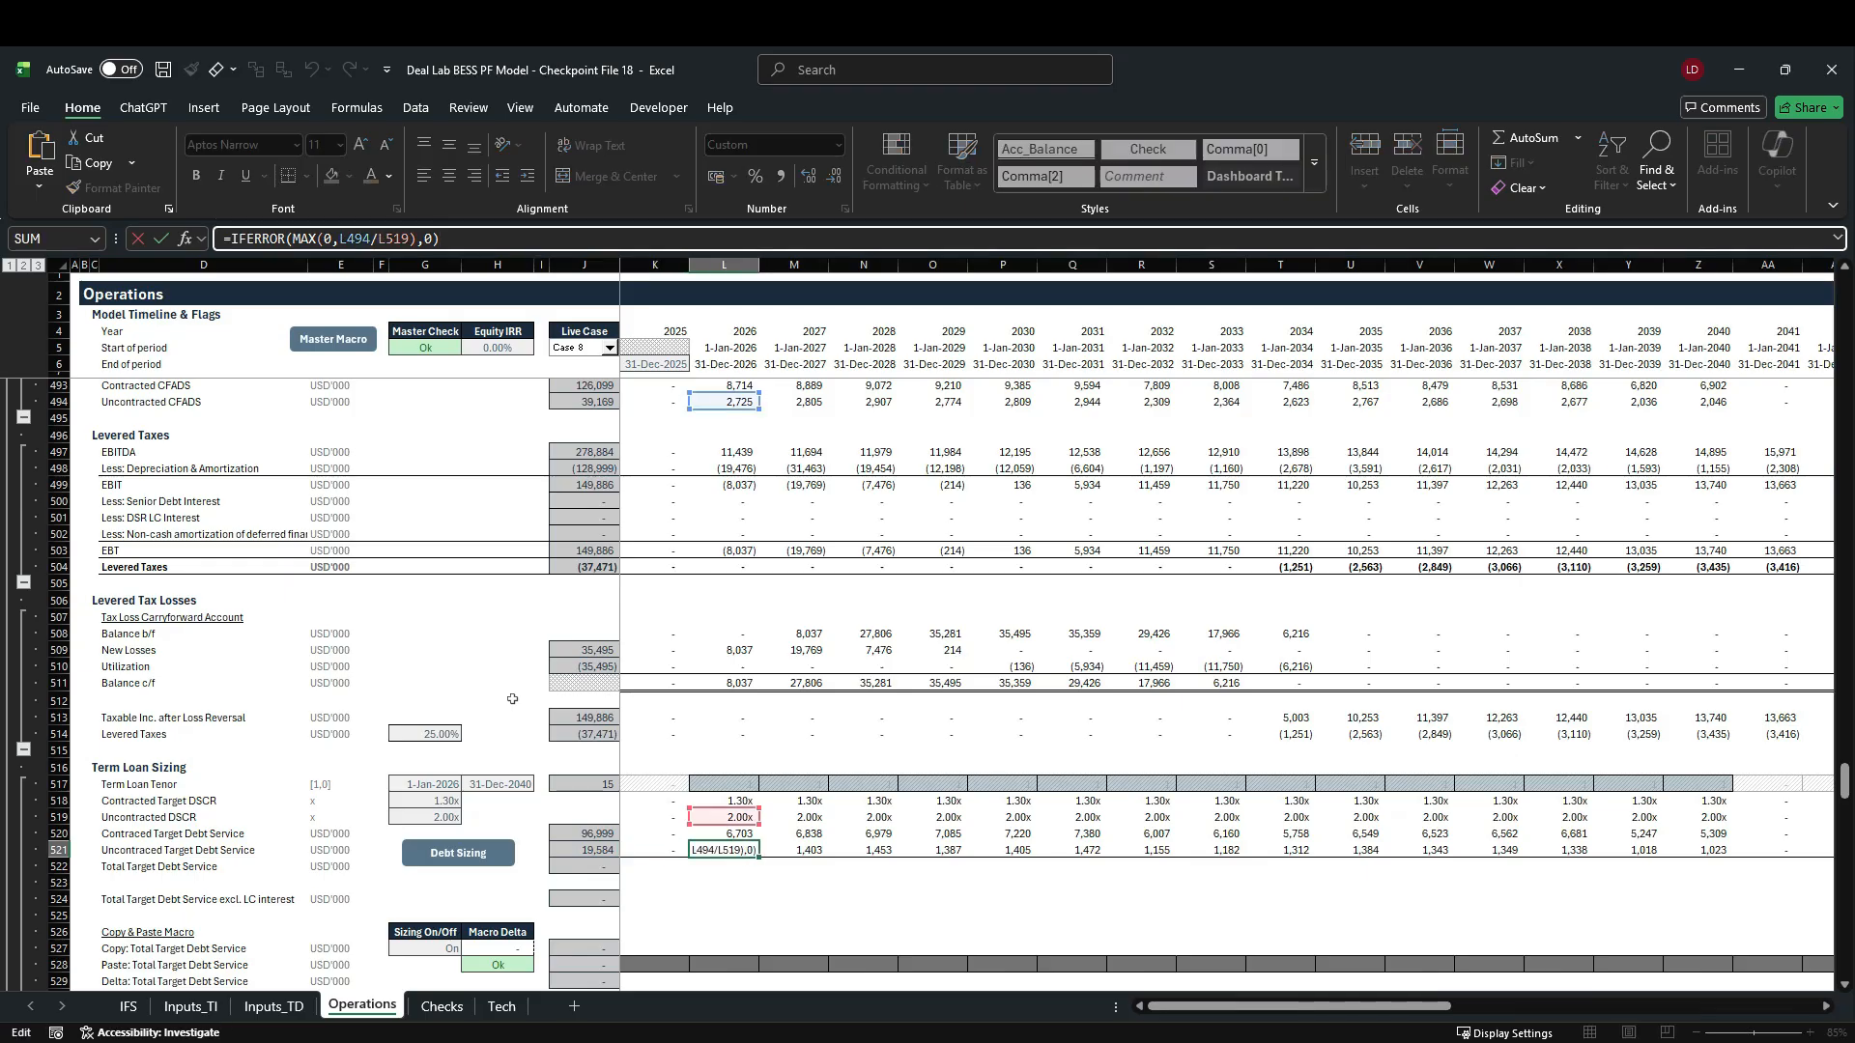
key(Escape)
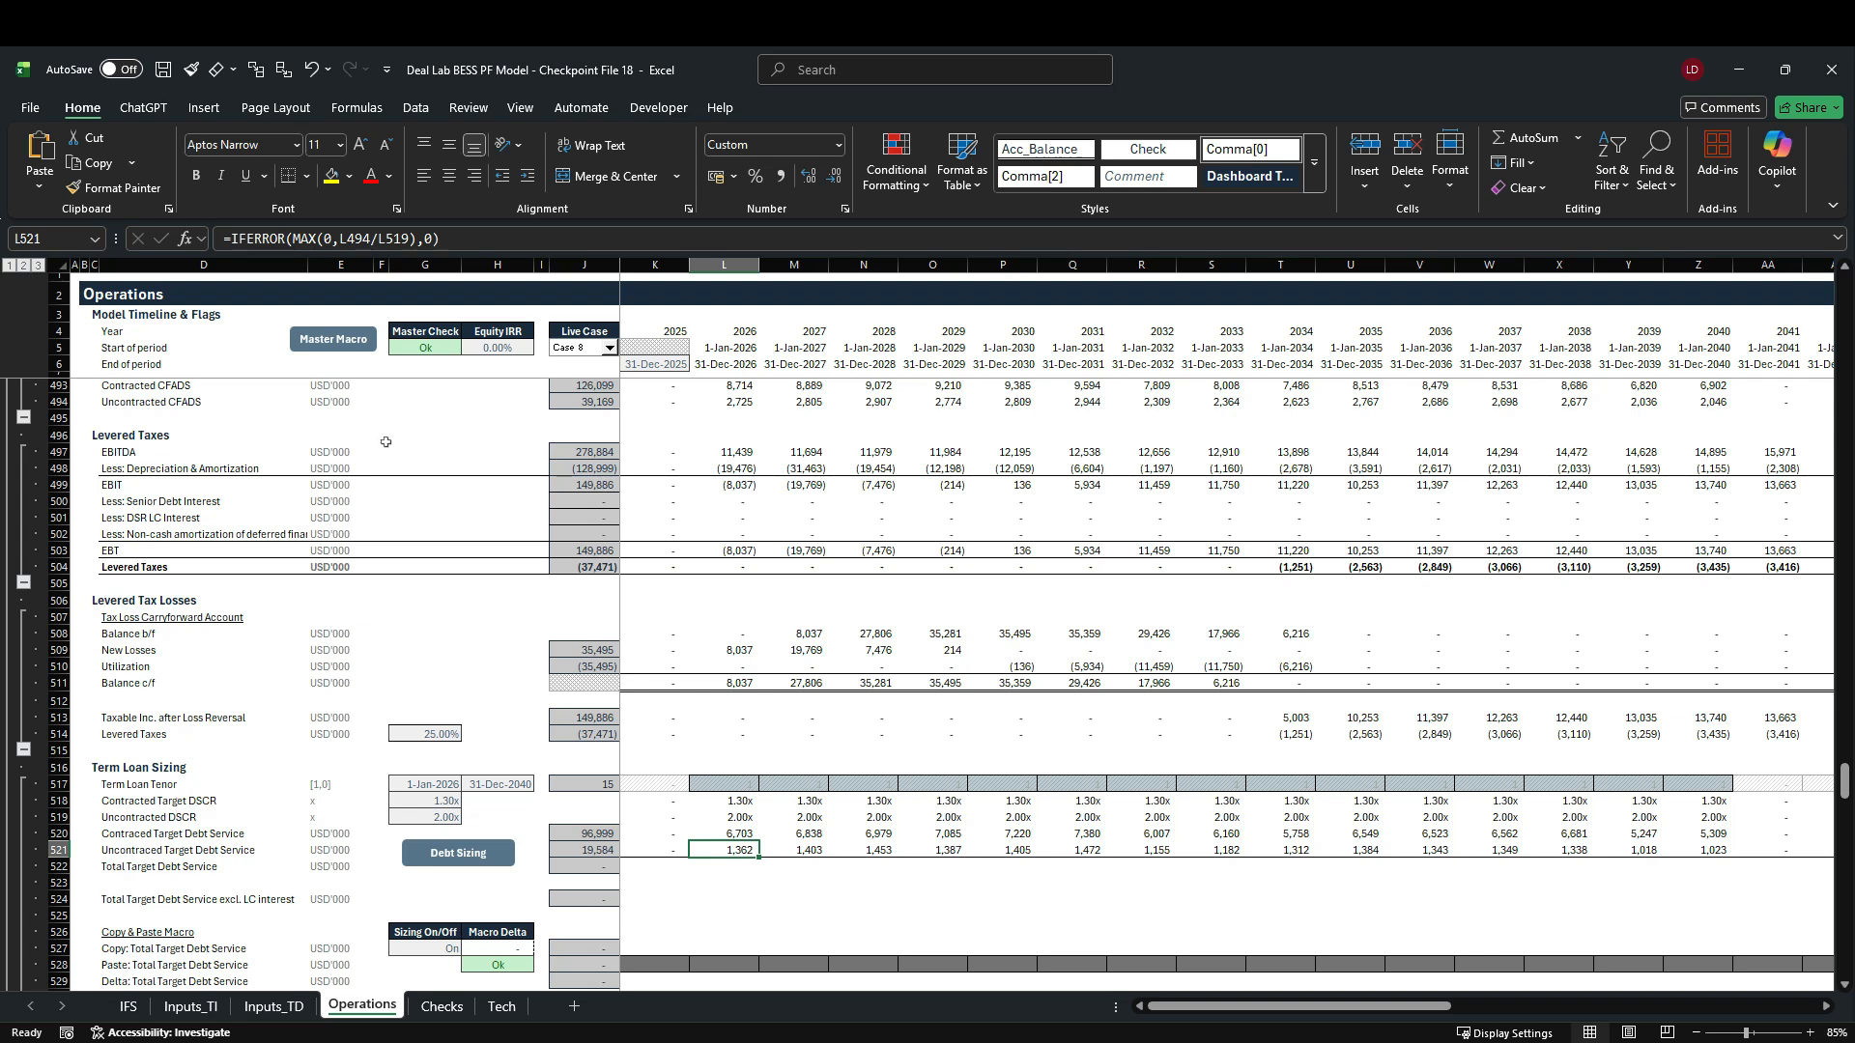
Step: Link Total Target Debt Service in K522 to the macro's paste row with =K528
scroll(388, 444, down, 2)
scroll(388, 446, down, 1)
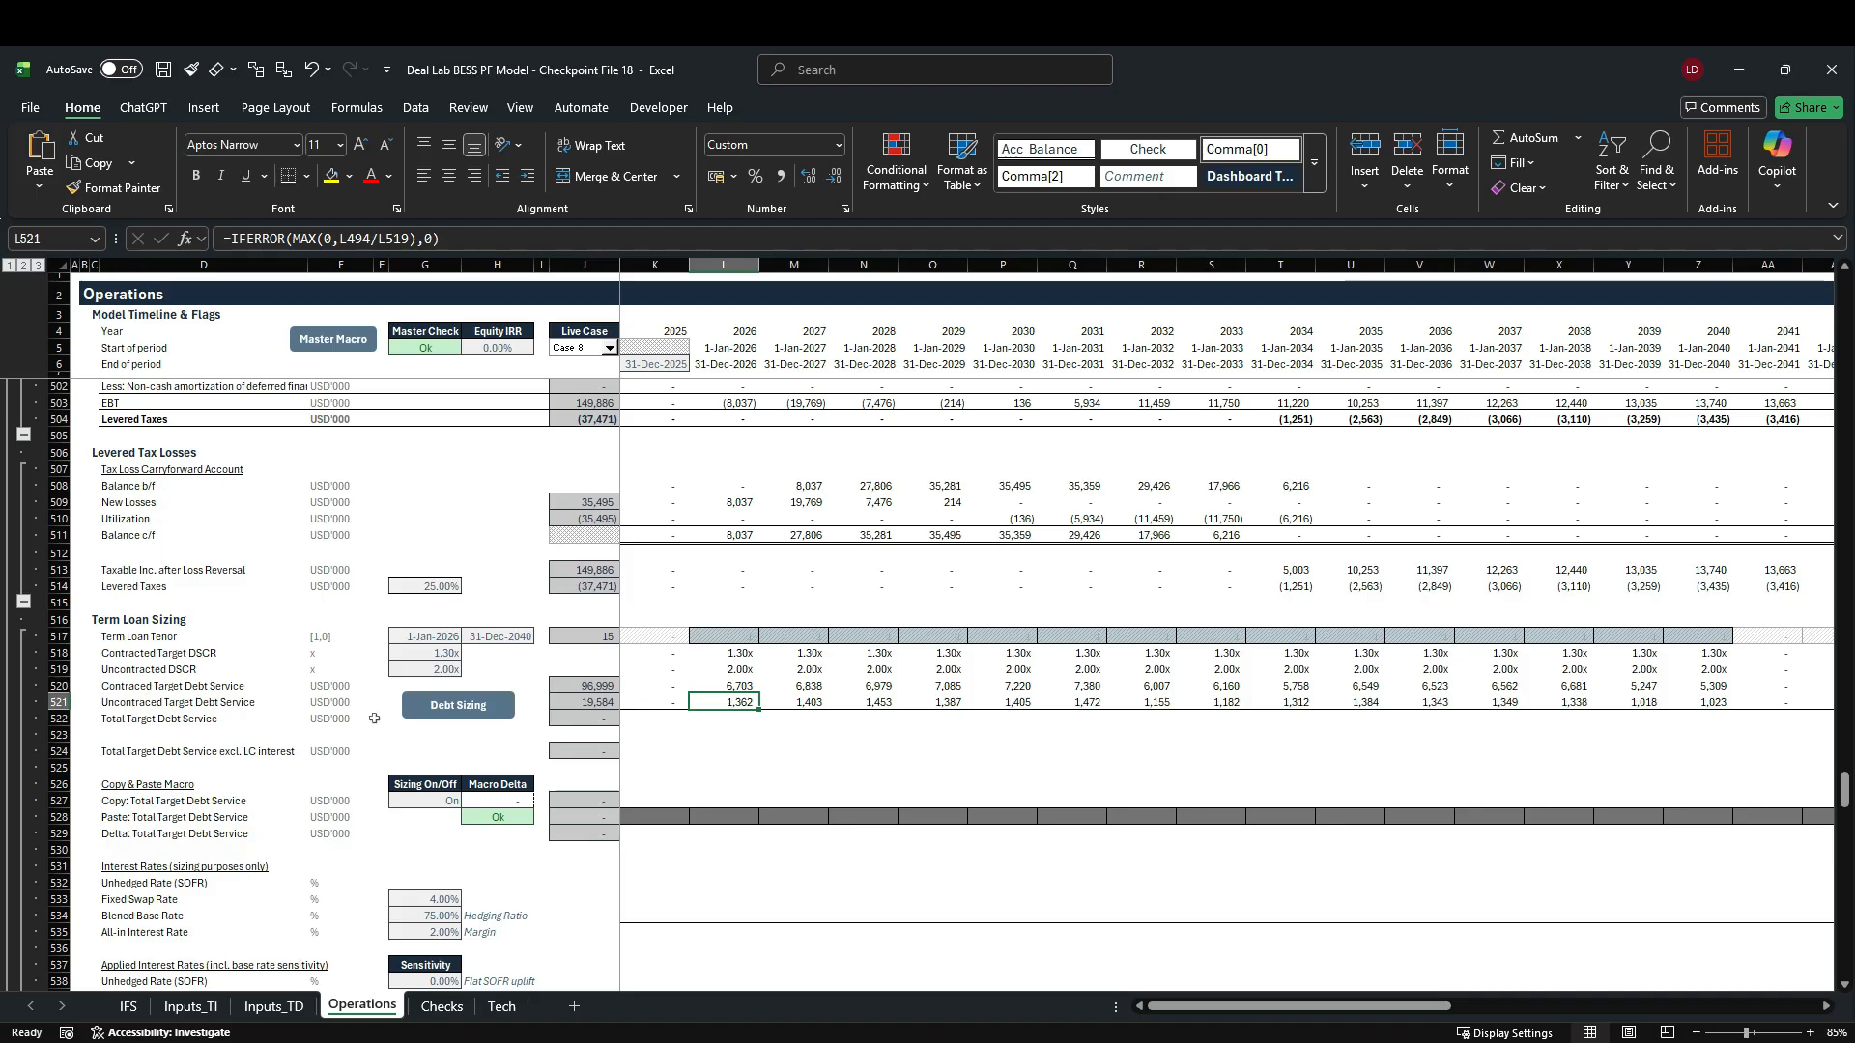
click(649, 723)
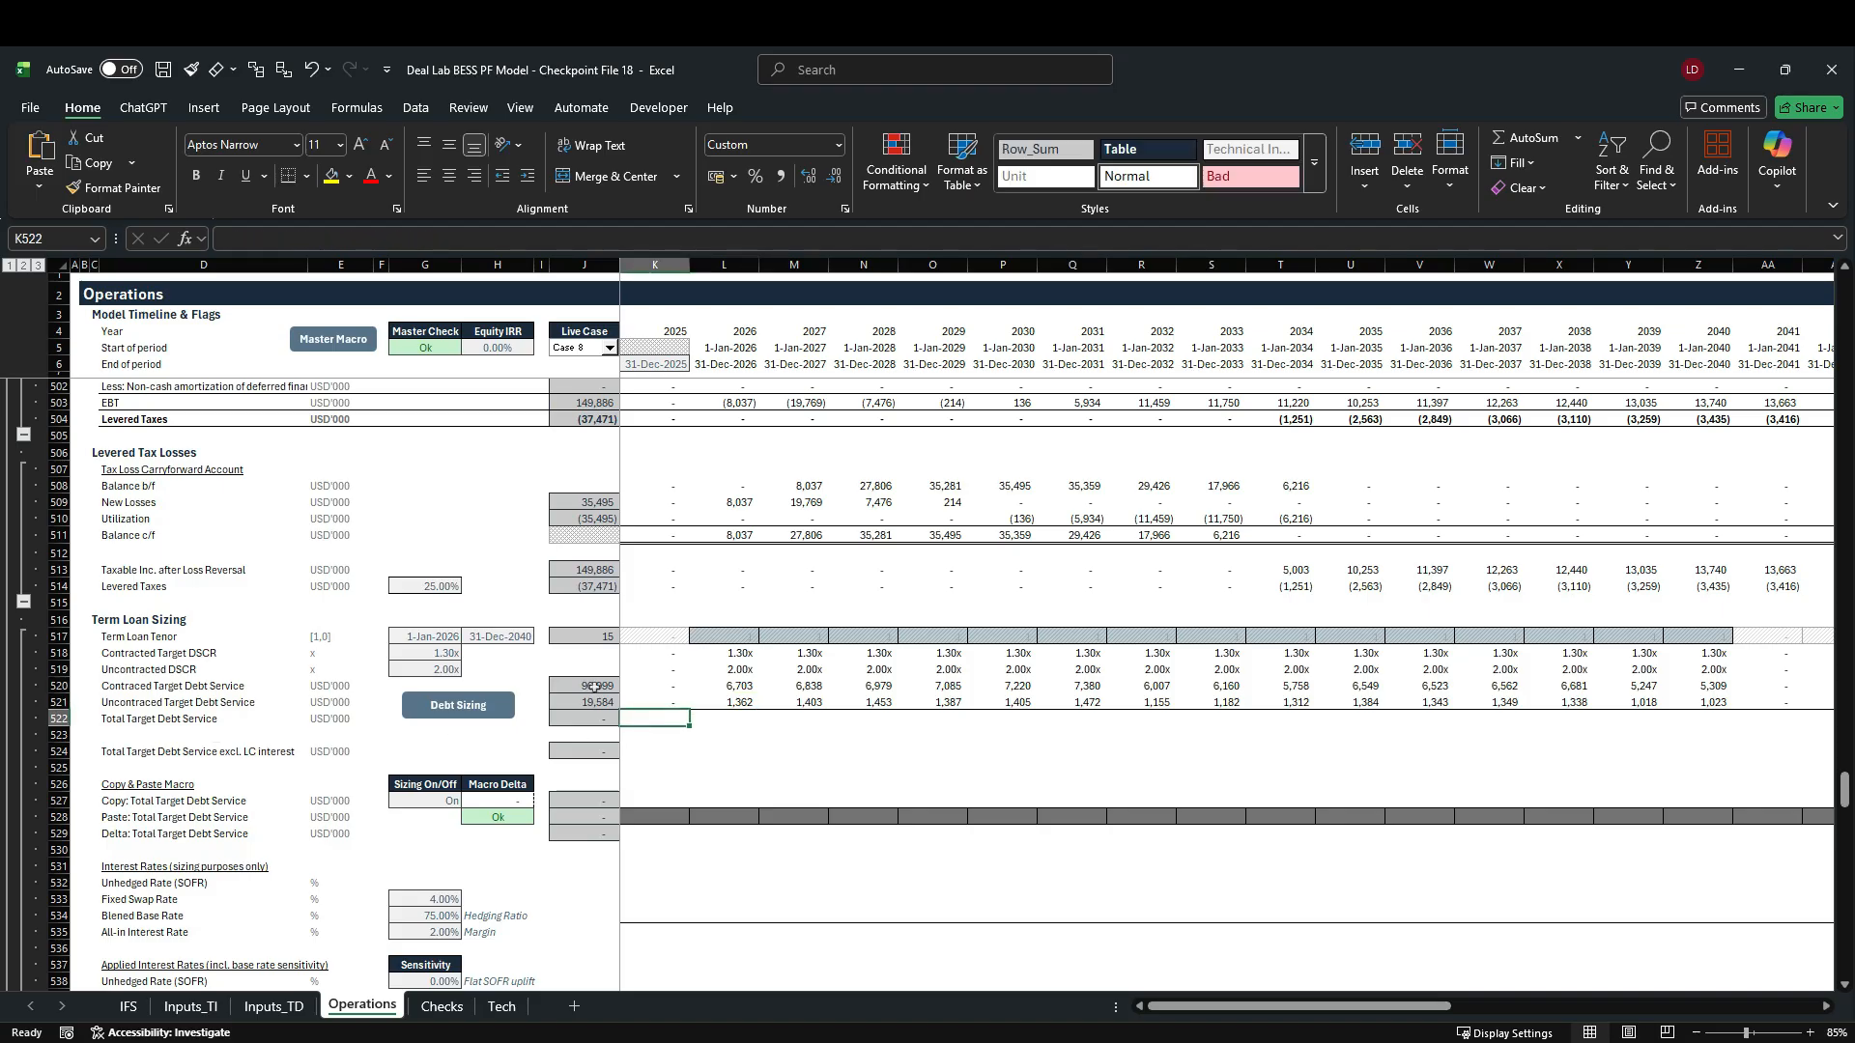
text(=)
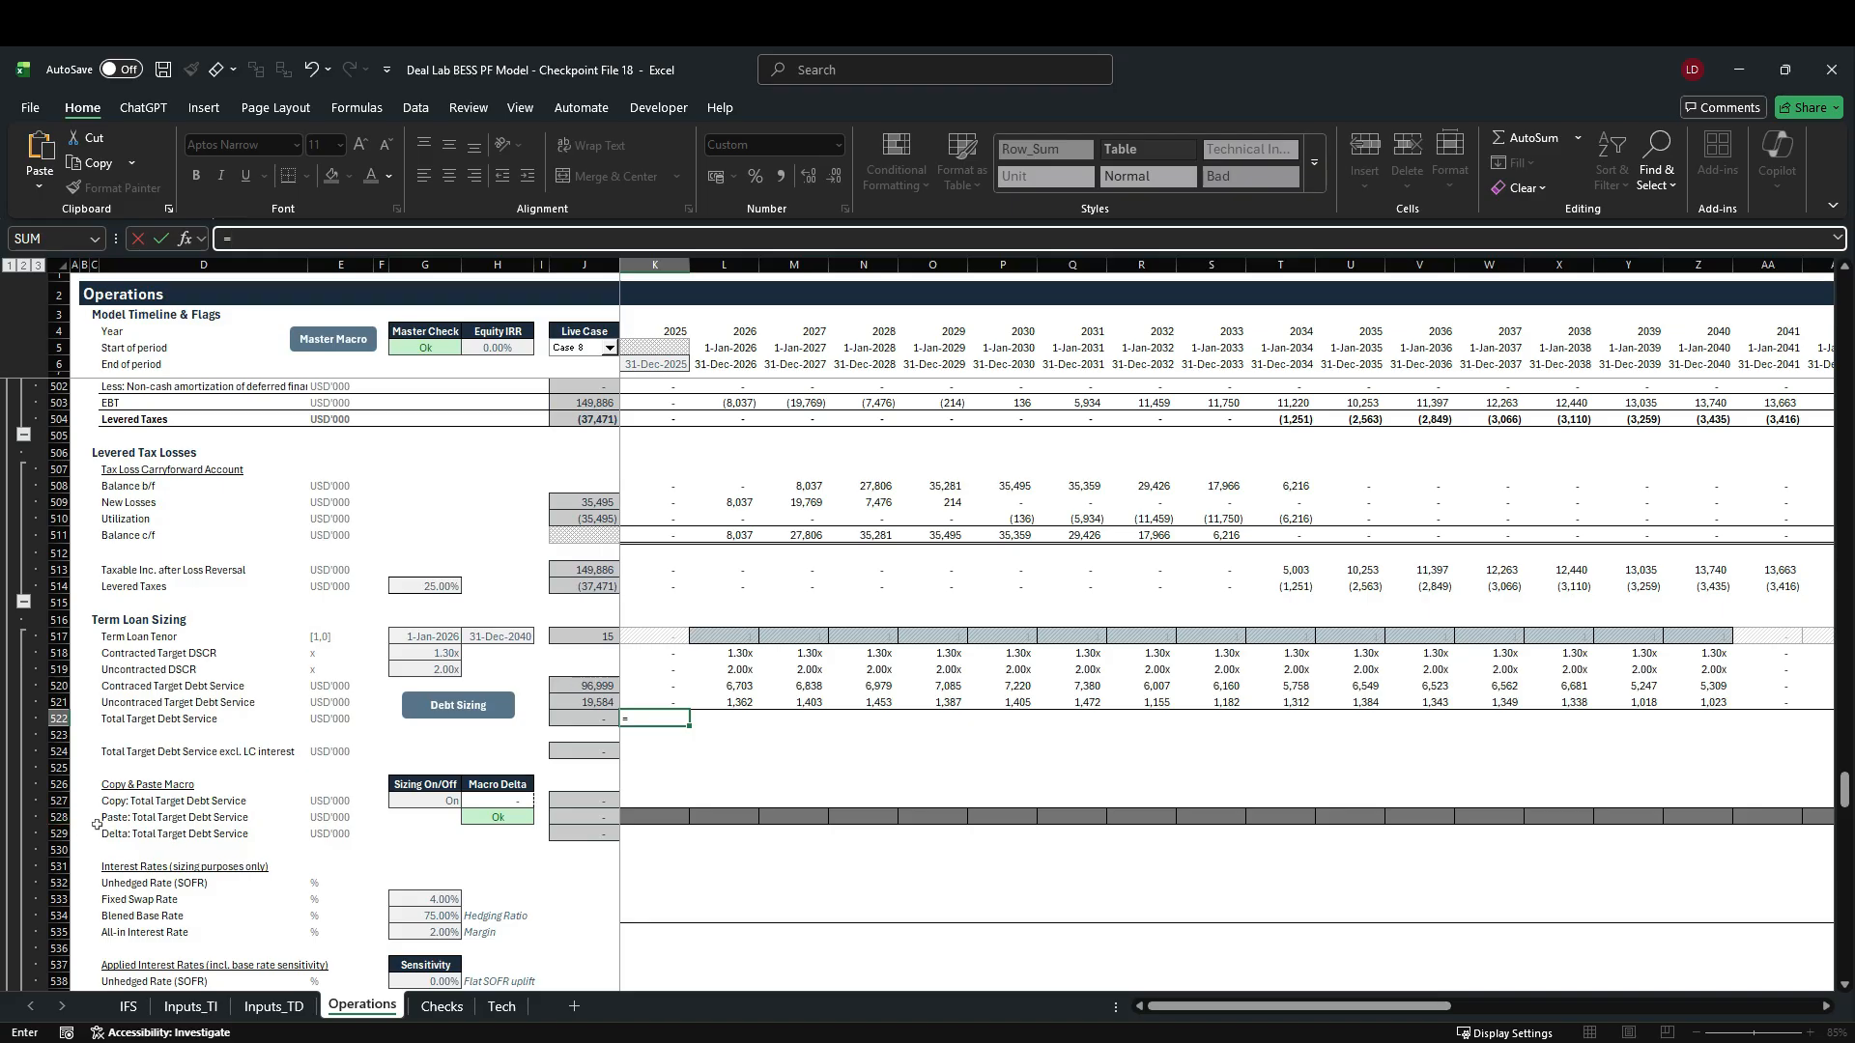
click(660, 821)
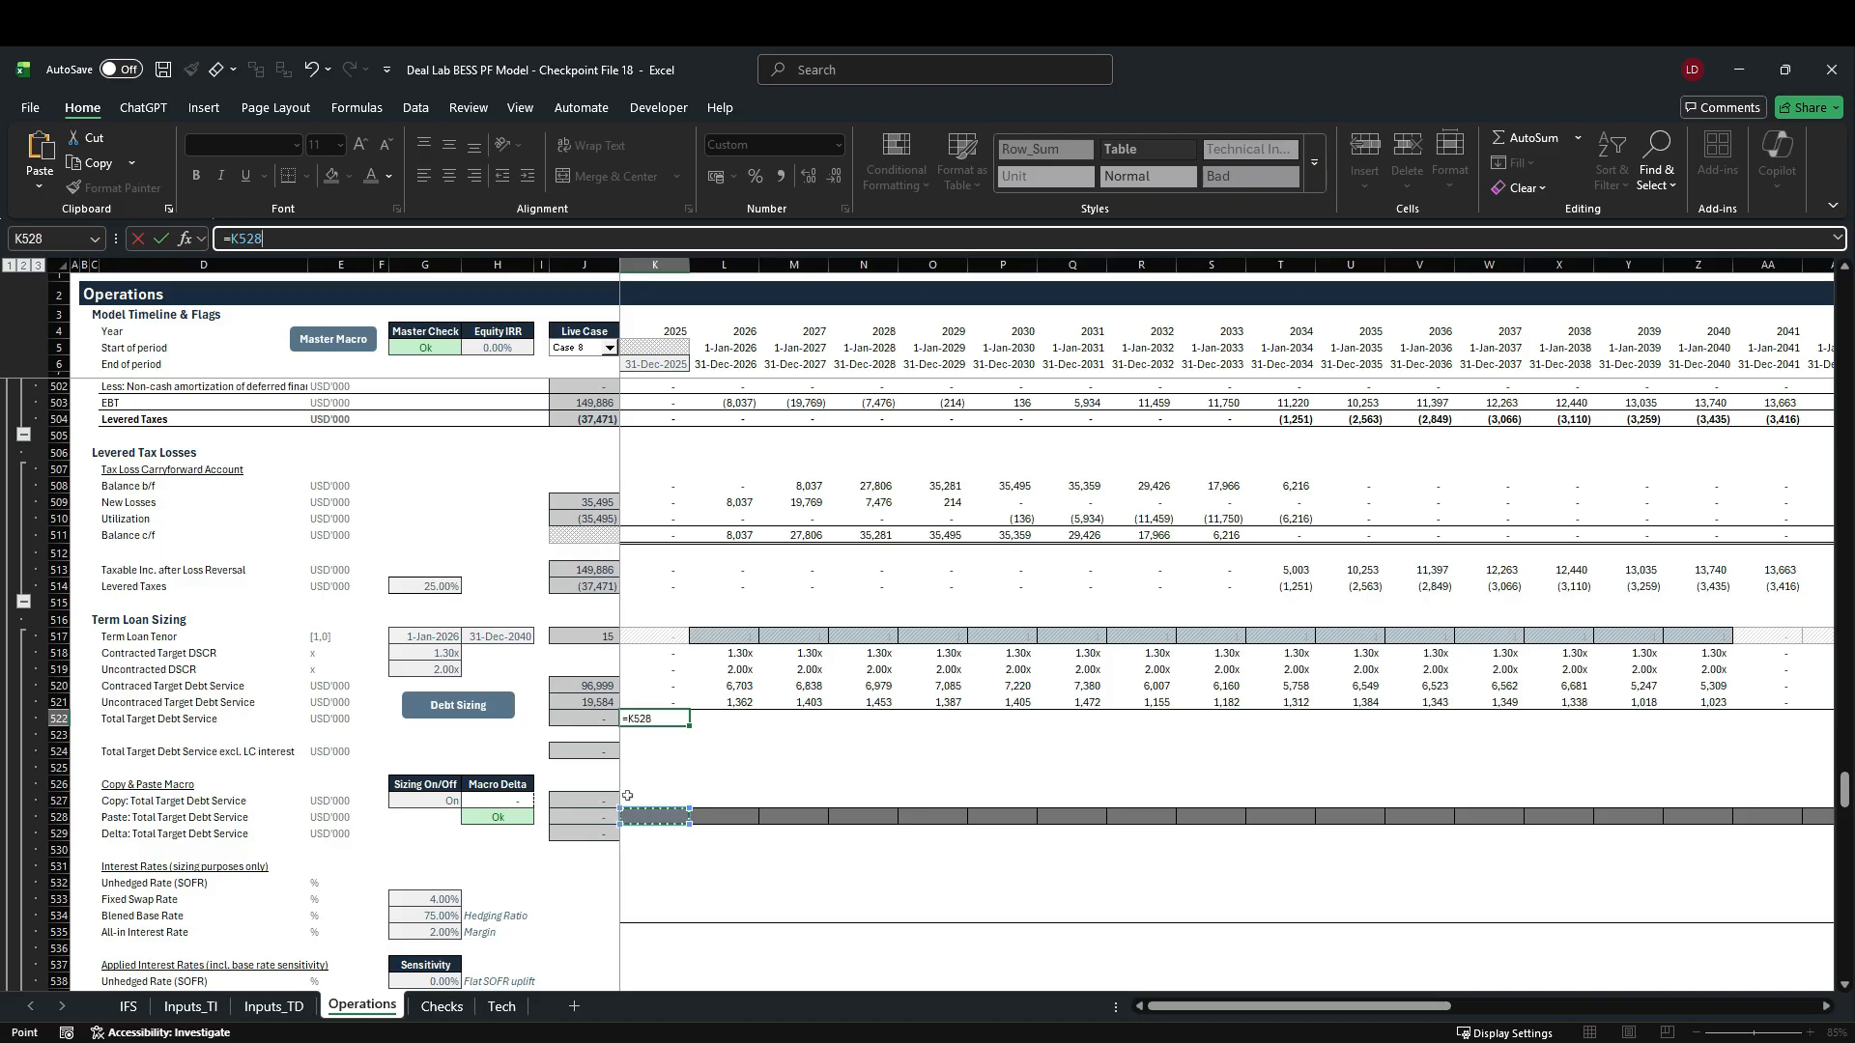
key(ctrl+Return)
Step: Fill the Total Target Debt Service link from K522 across the timeline to 2060
key(ctrl+shift+Right)
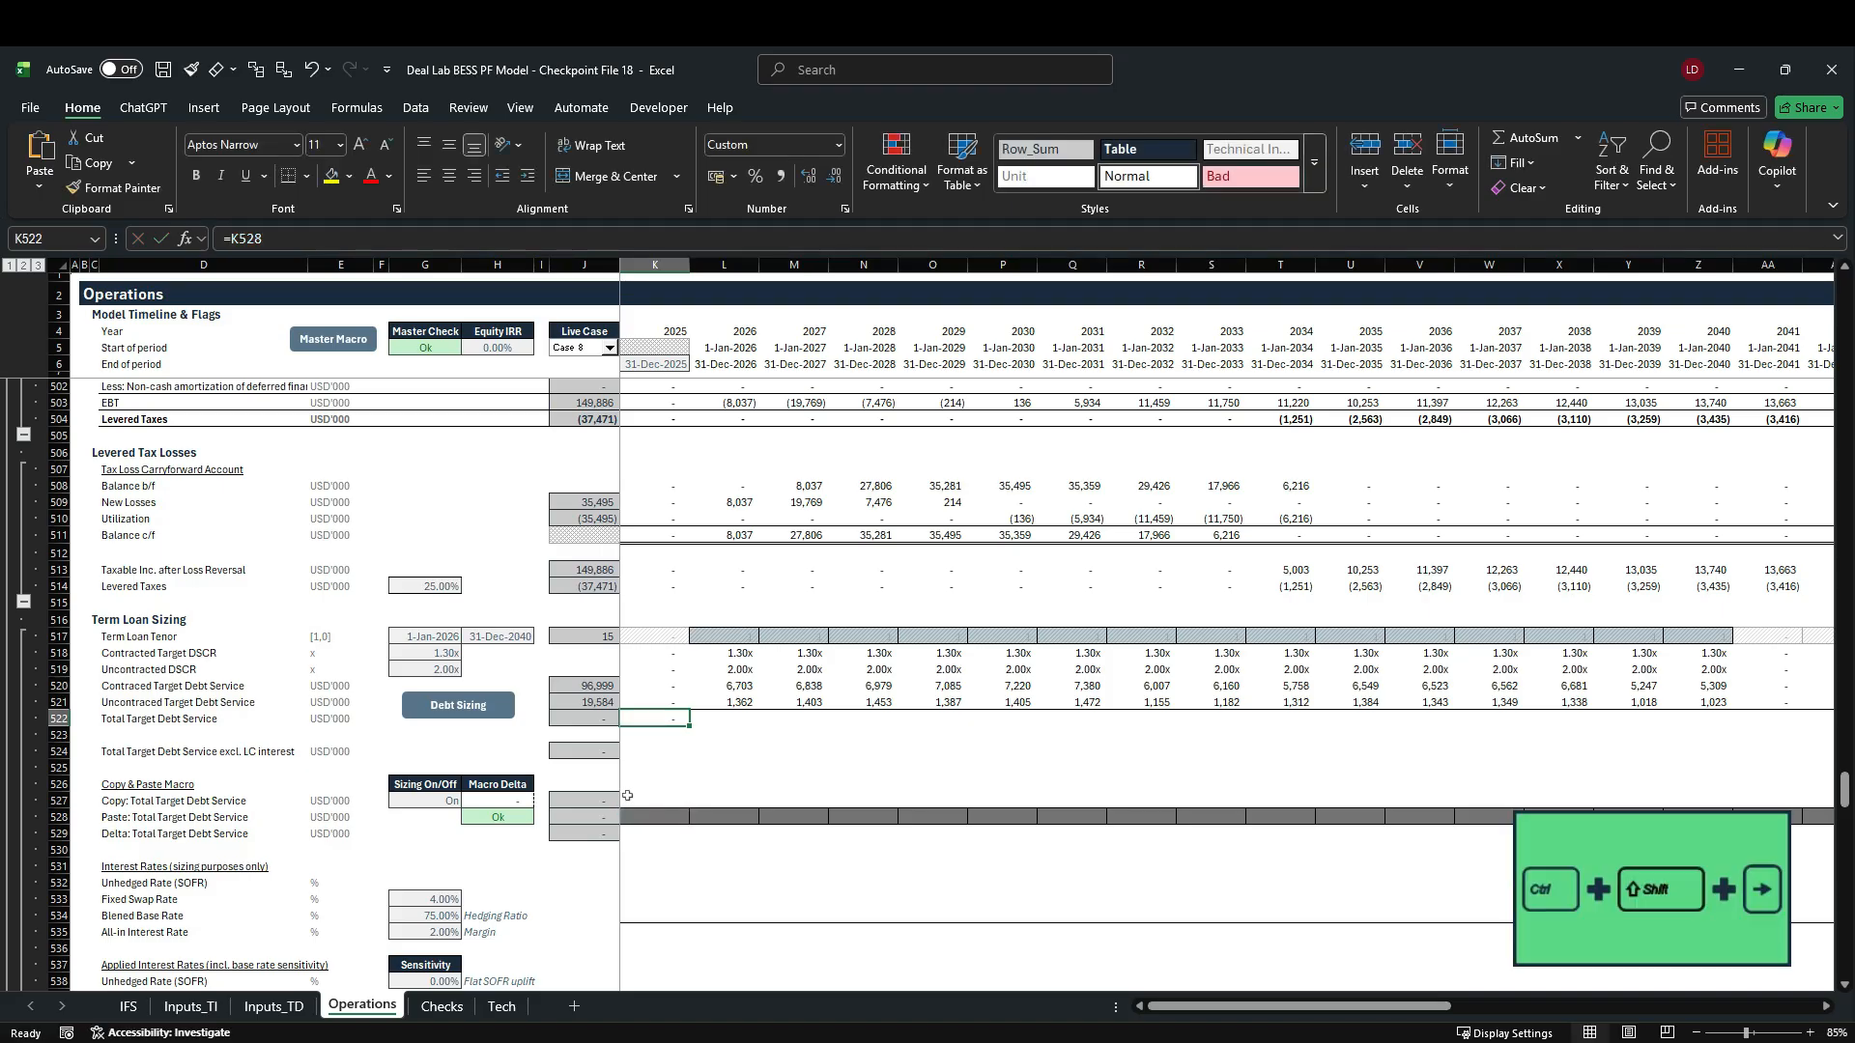
key(shift+Left)
key(ctrl+Left)
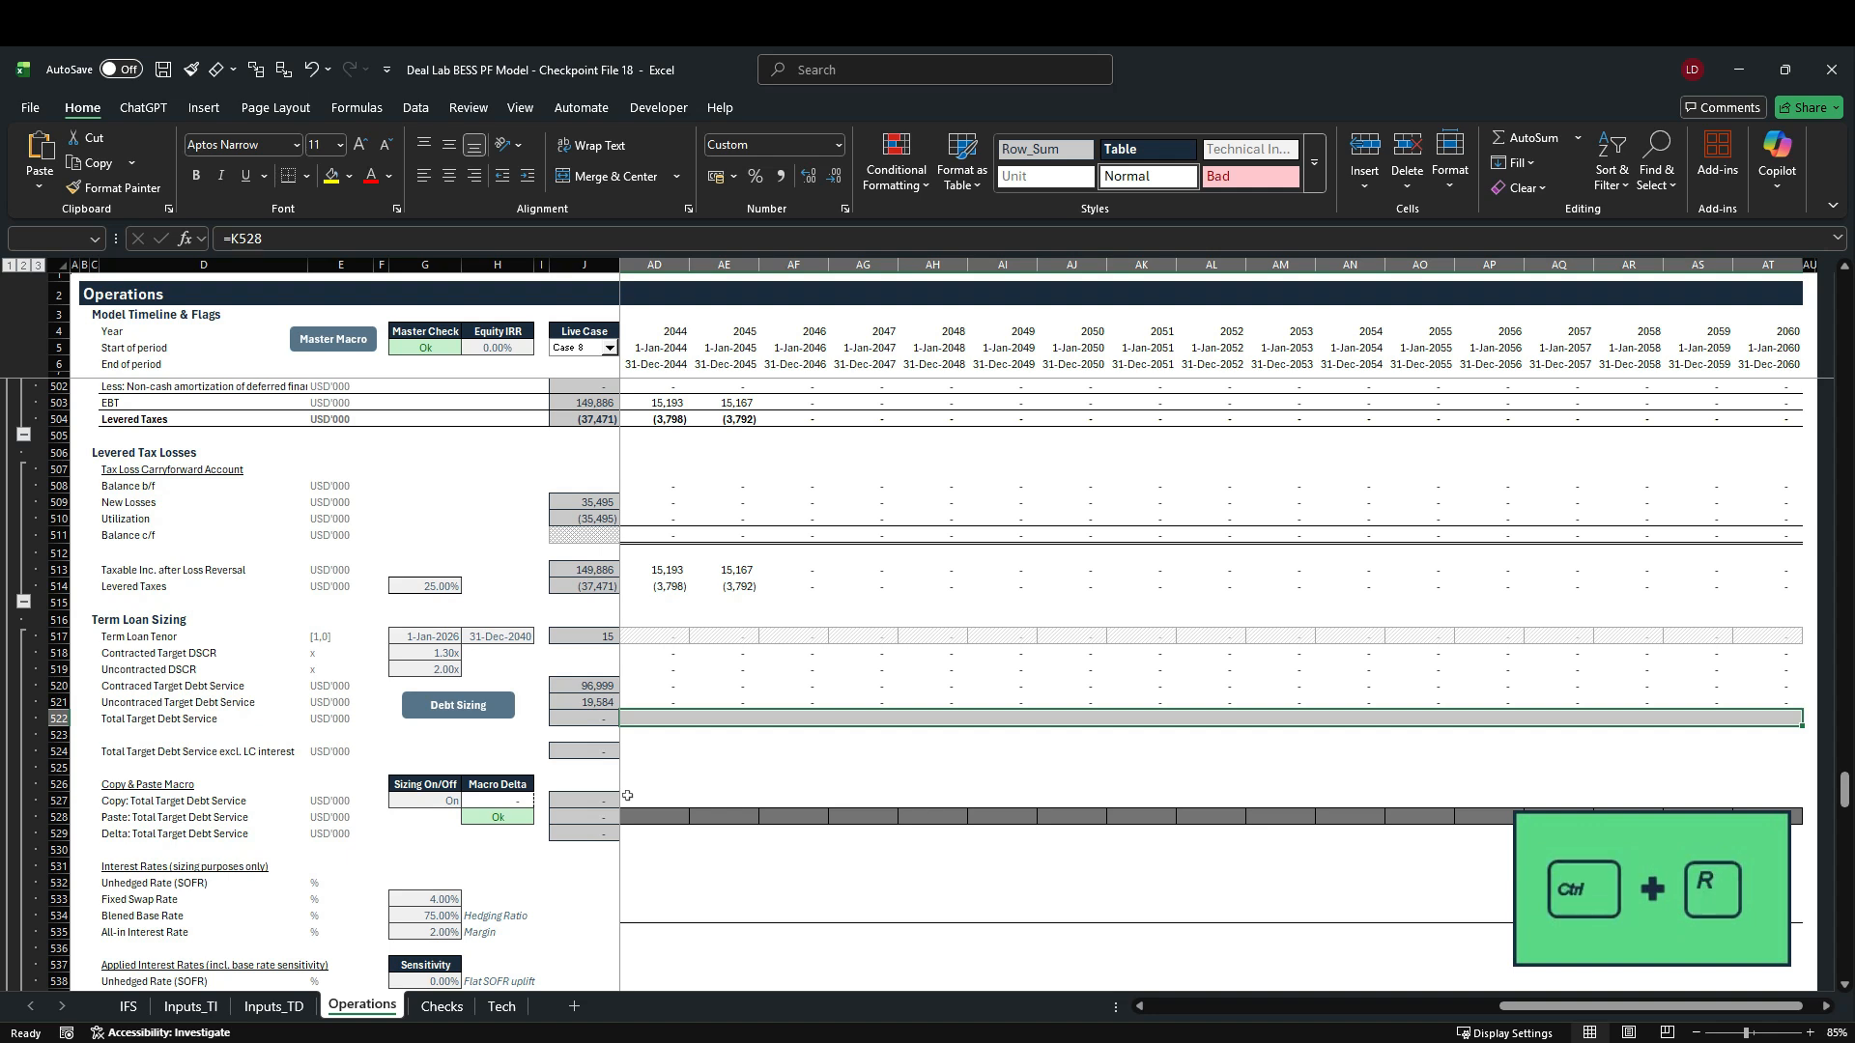
key(Right)
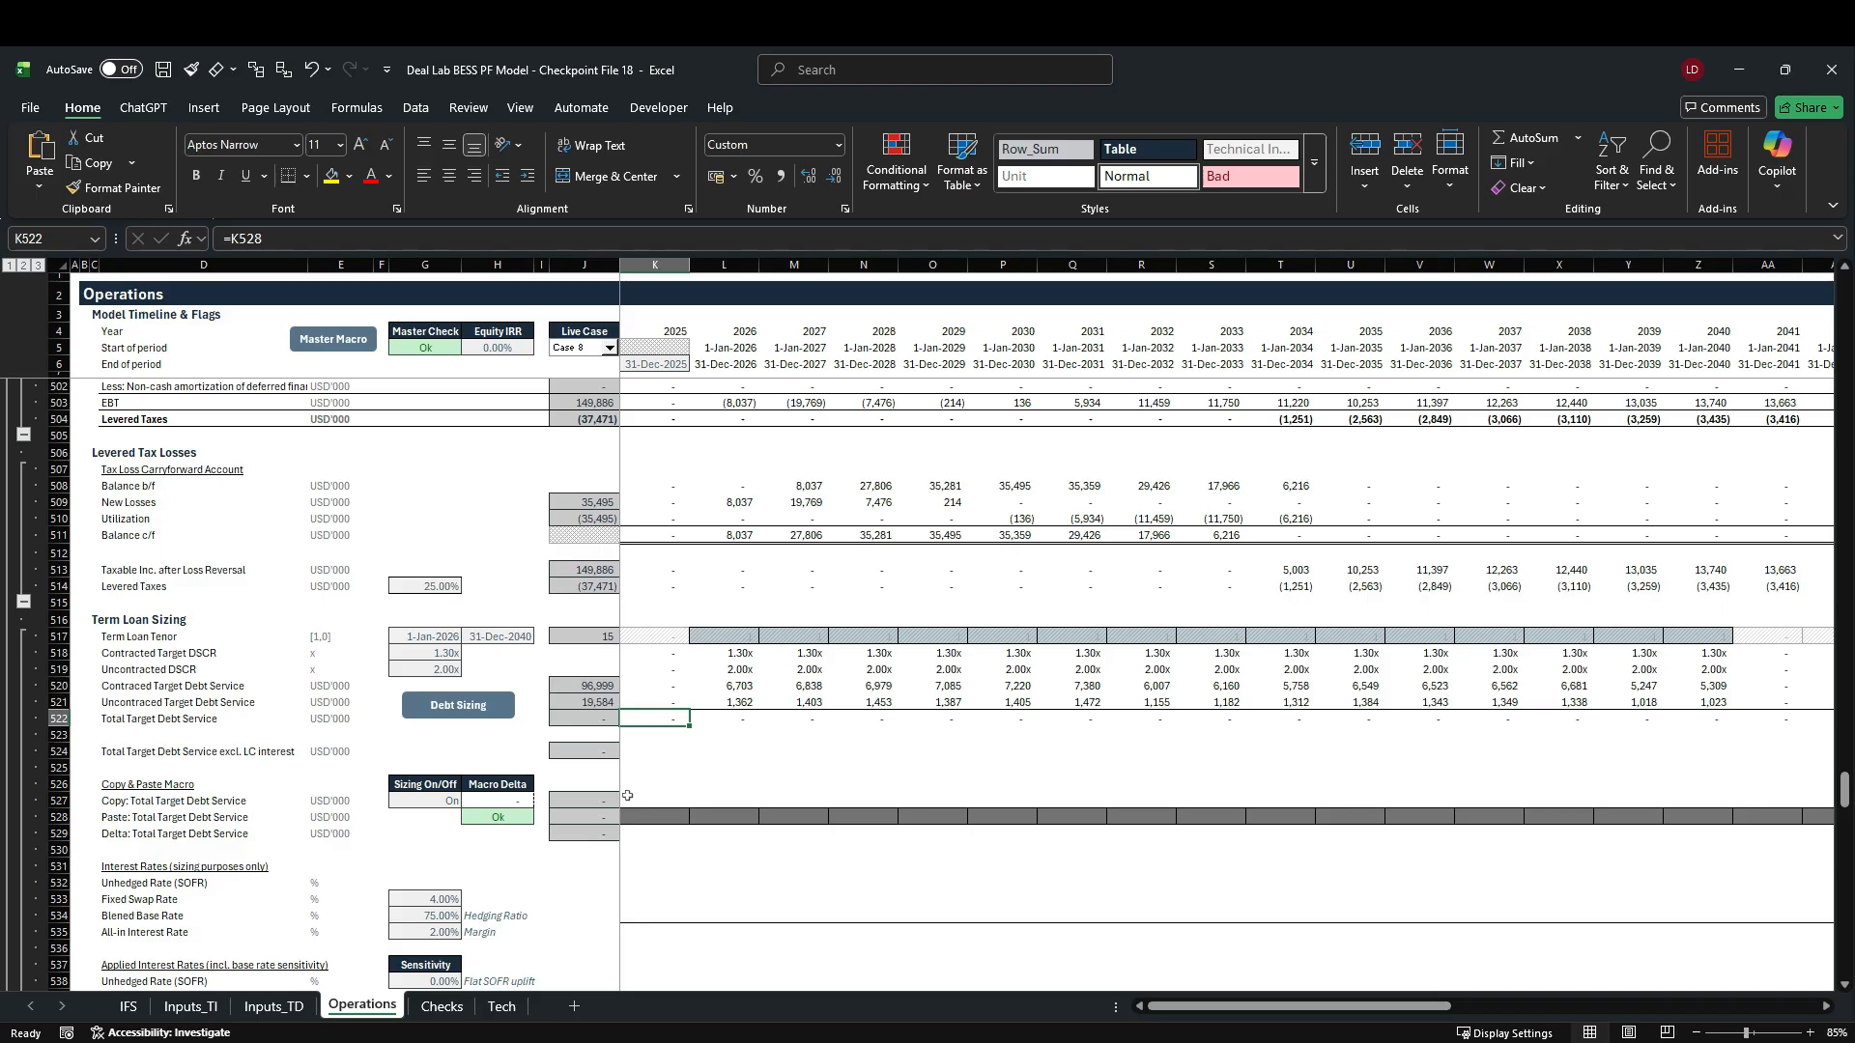
Step: Trace how total target debt service depends on interest deductions, levered taxes, CFADS and the contracted and uncontracted CFADS rows
click(59, 720)
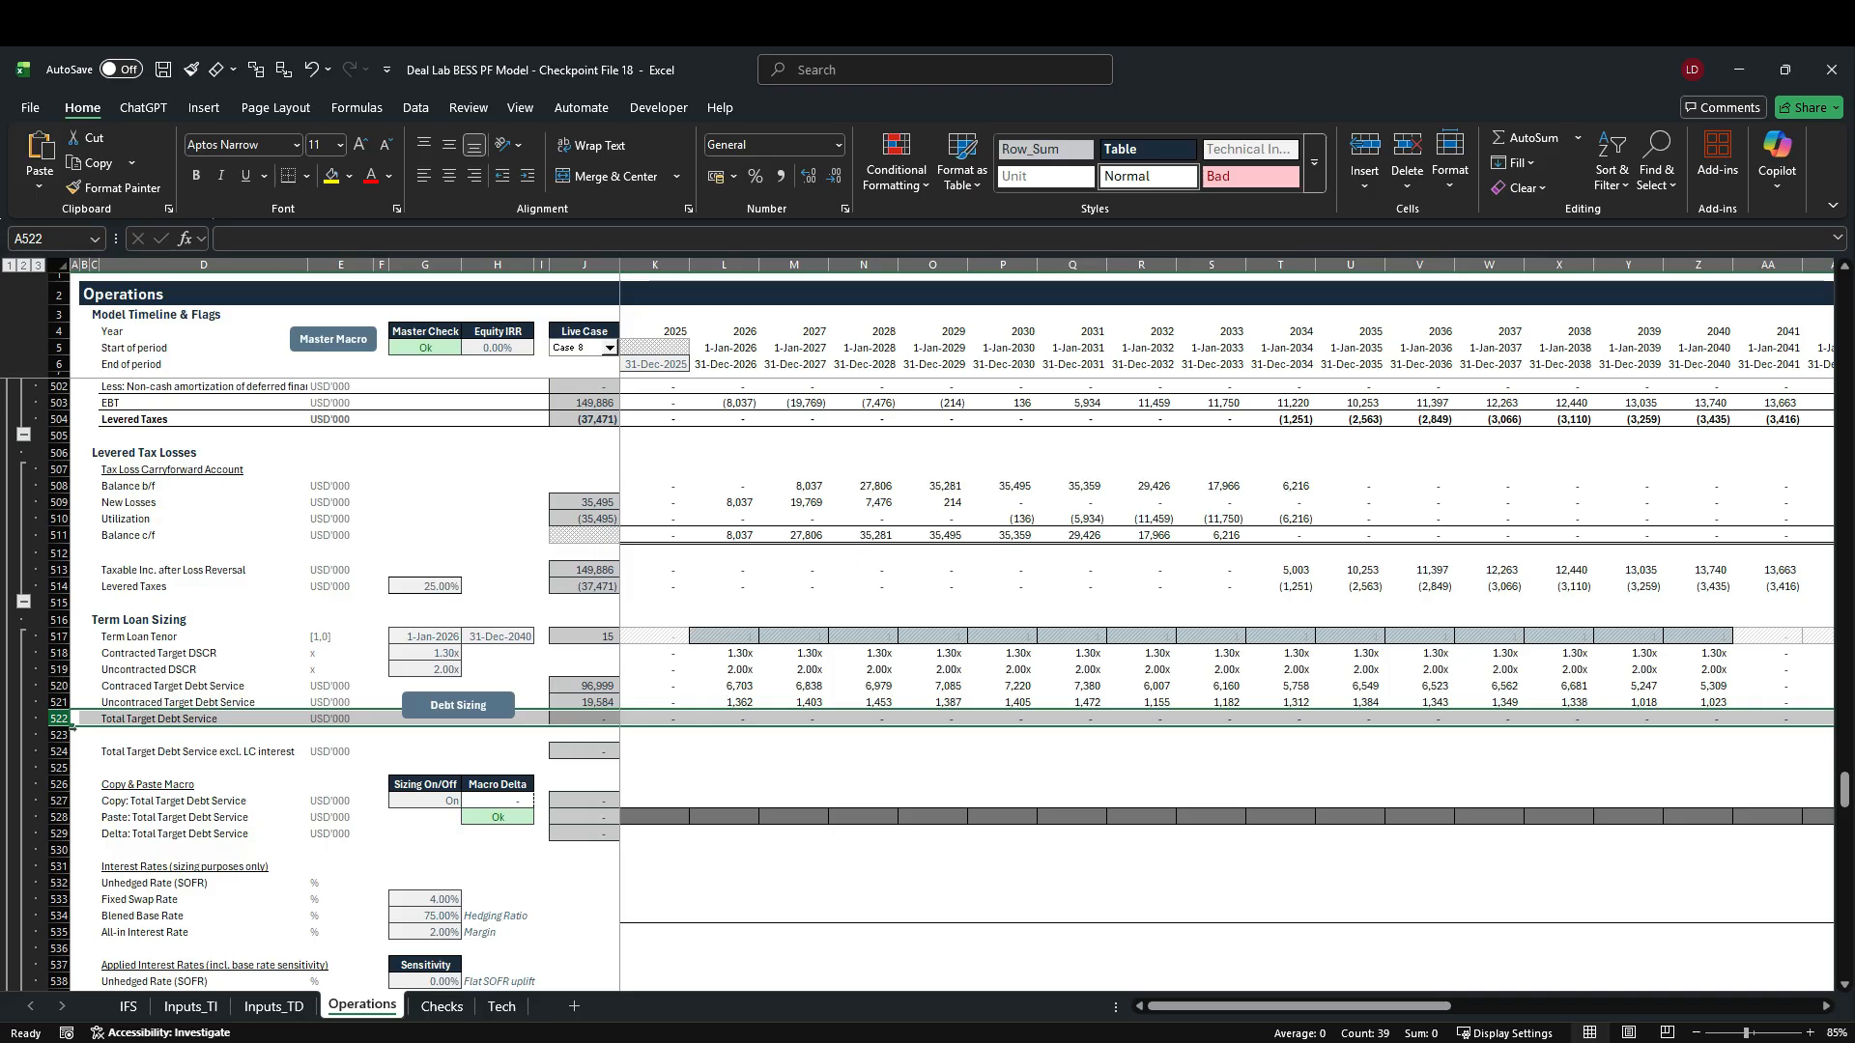
scroll(72, 726, up, 3)
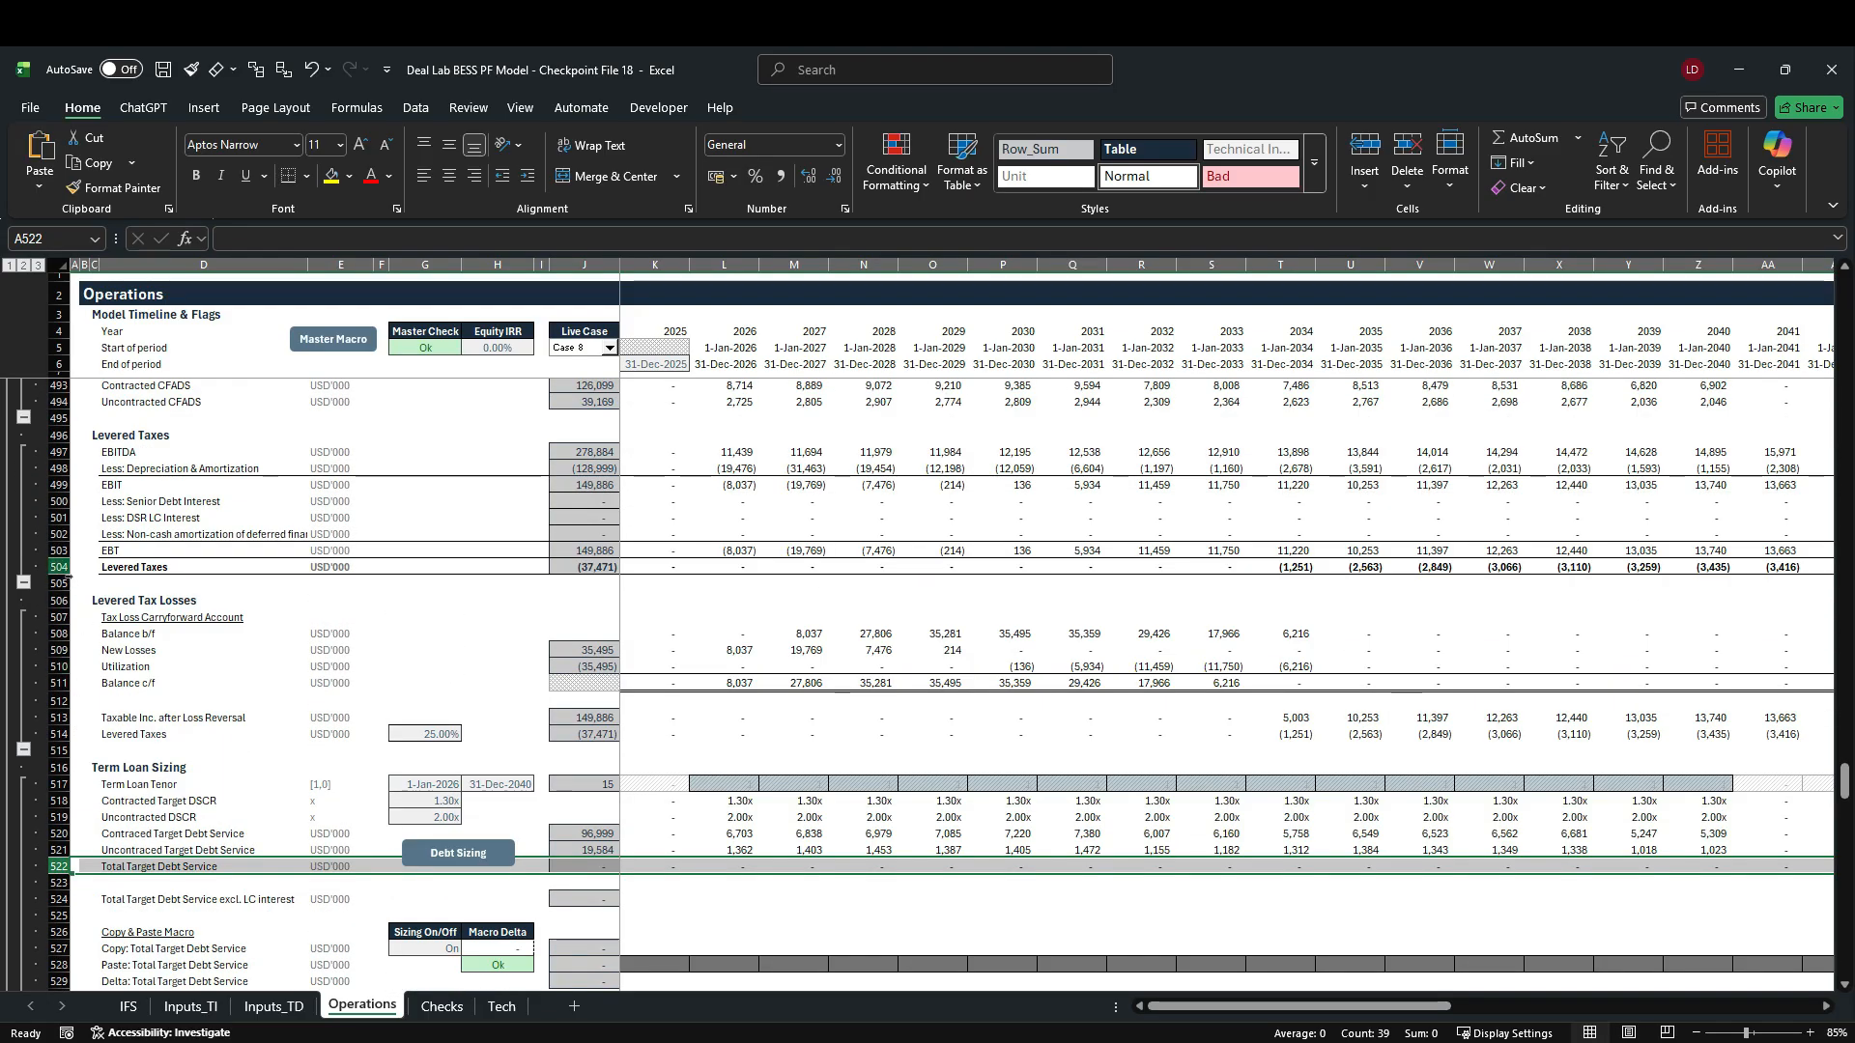
click(60, 567)
drag(58, 501, 60, 538)
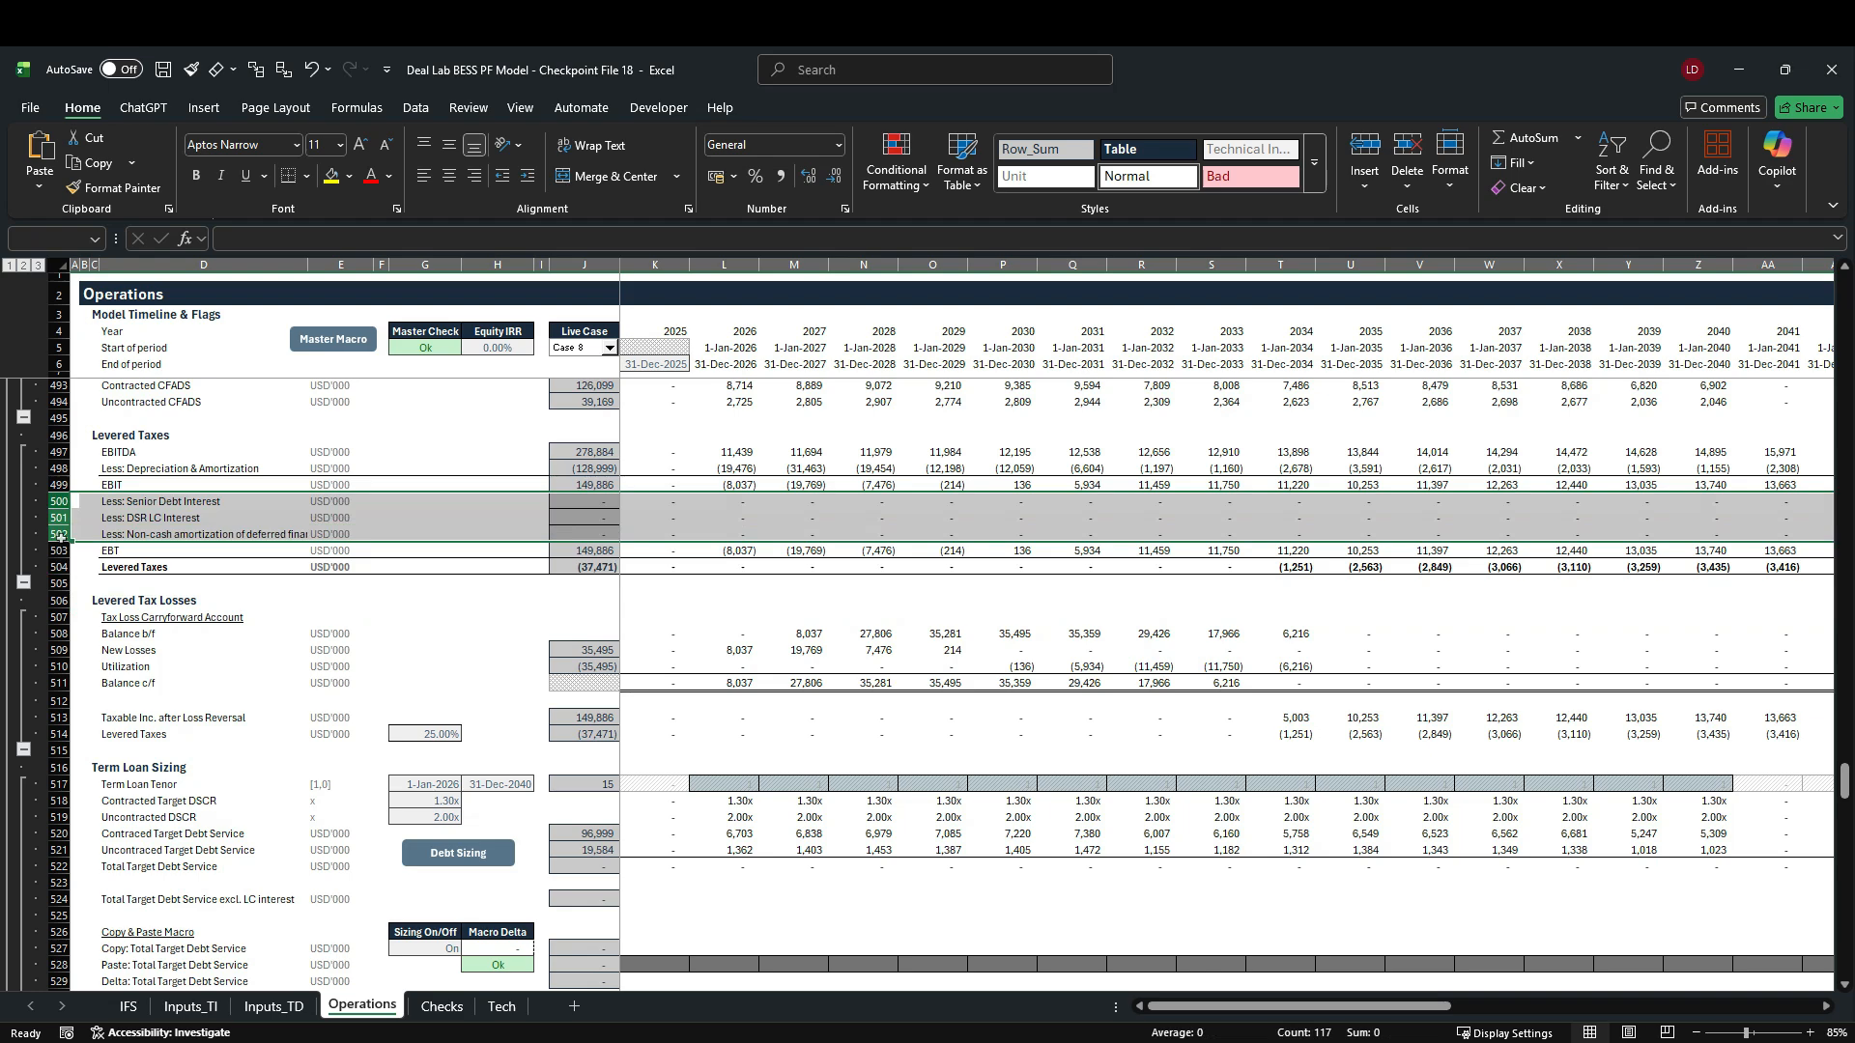
click(58, 567)
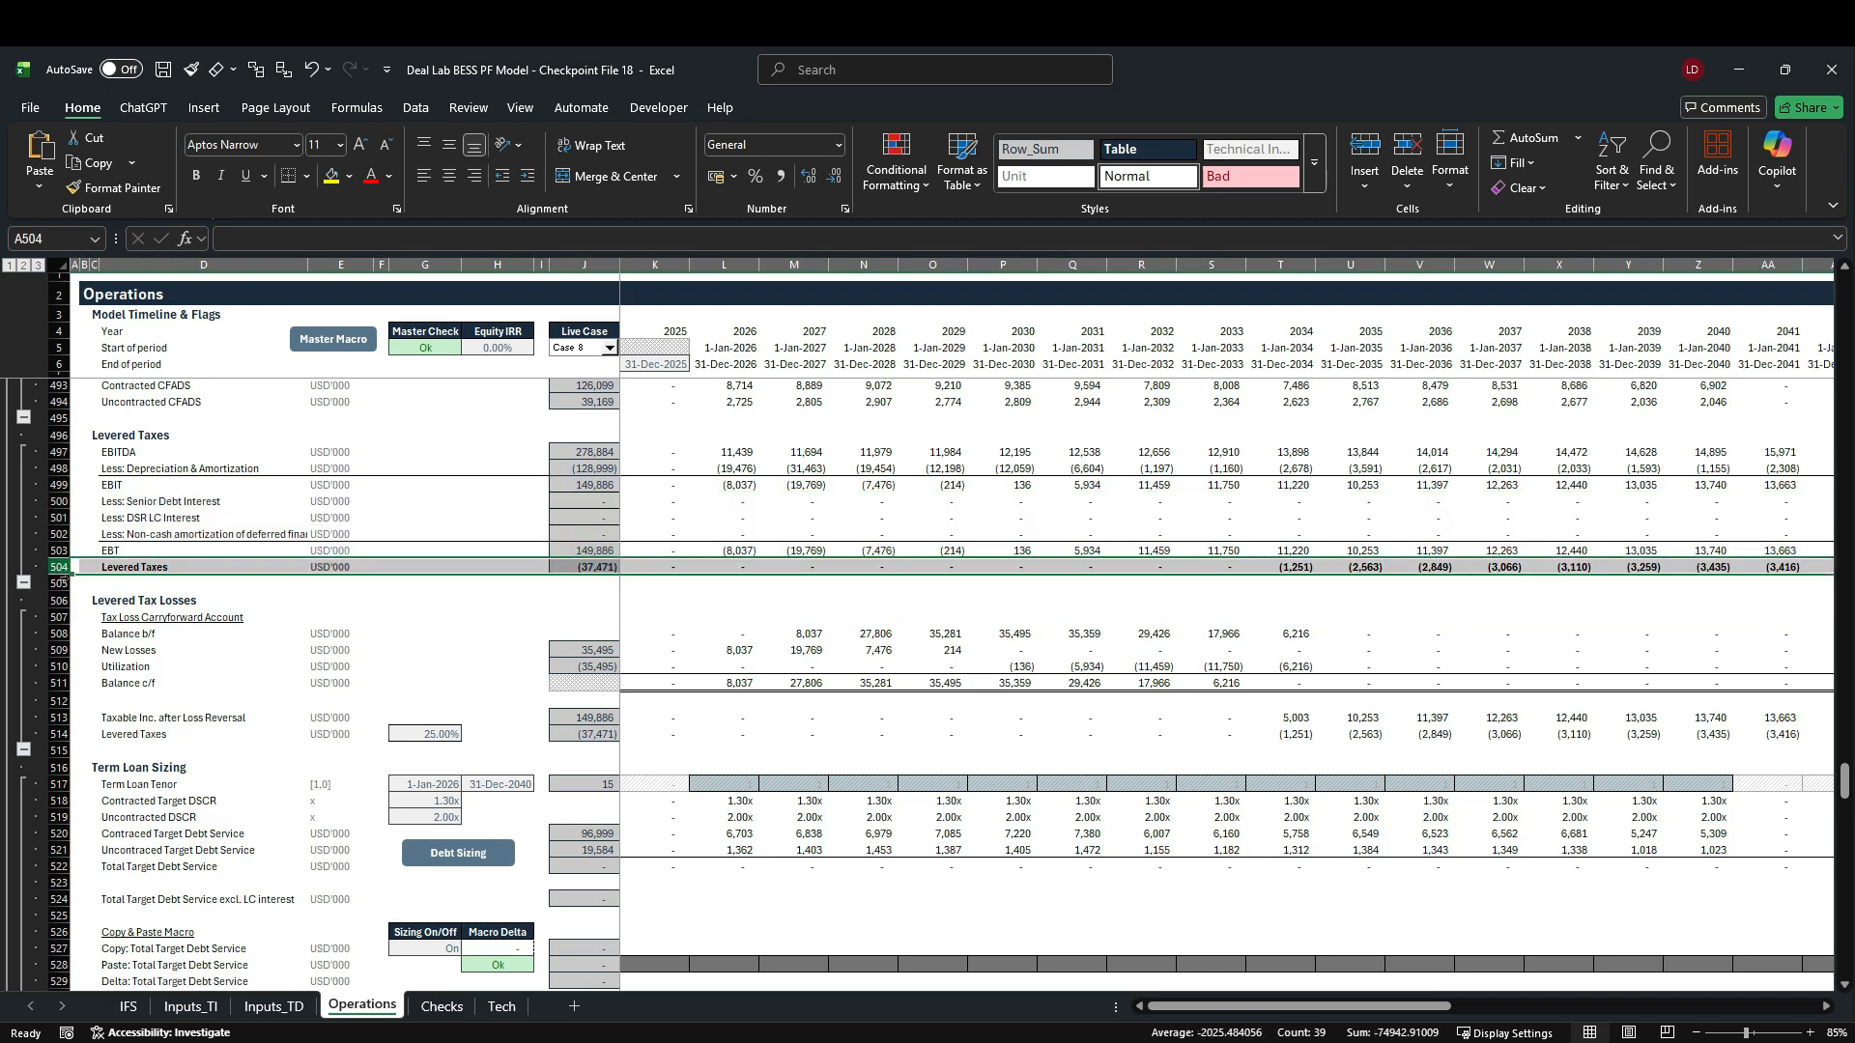
scroll(57, 580, up, 4)
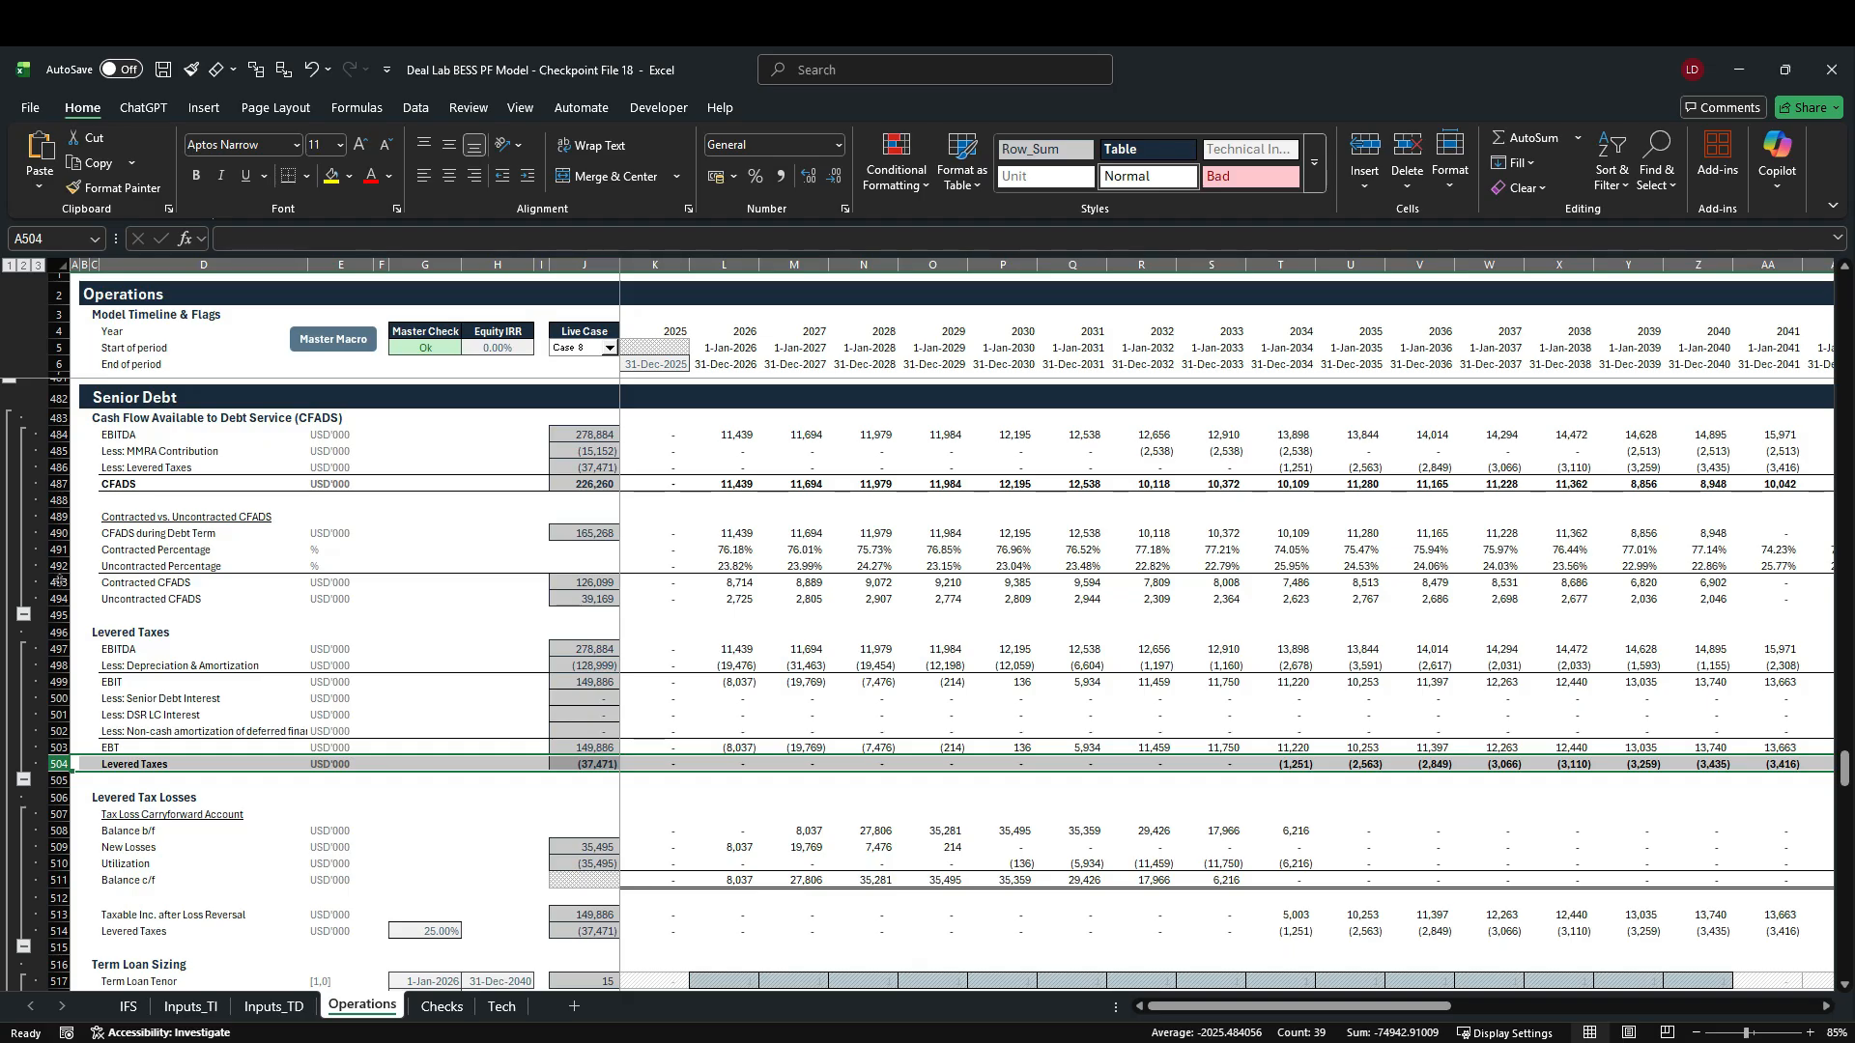
click(60, 469)
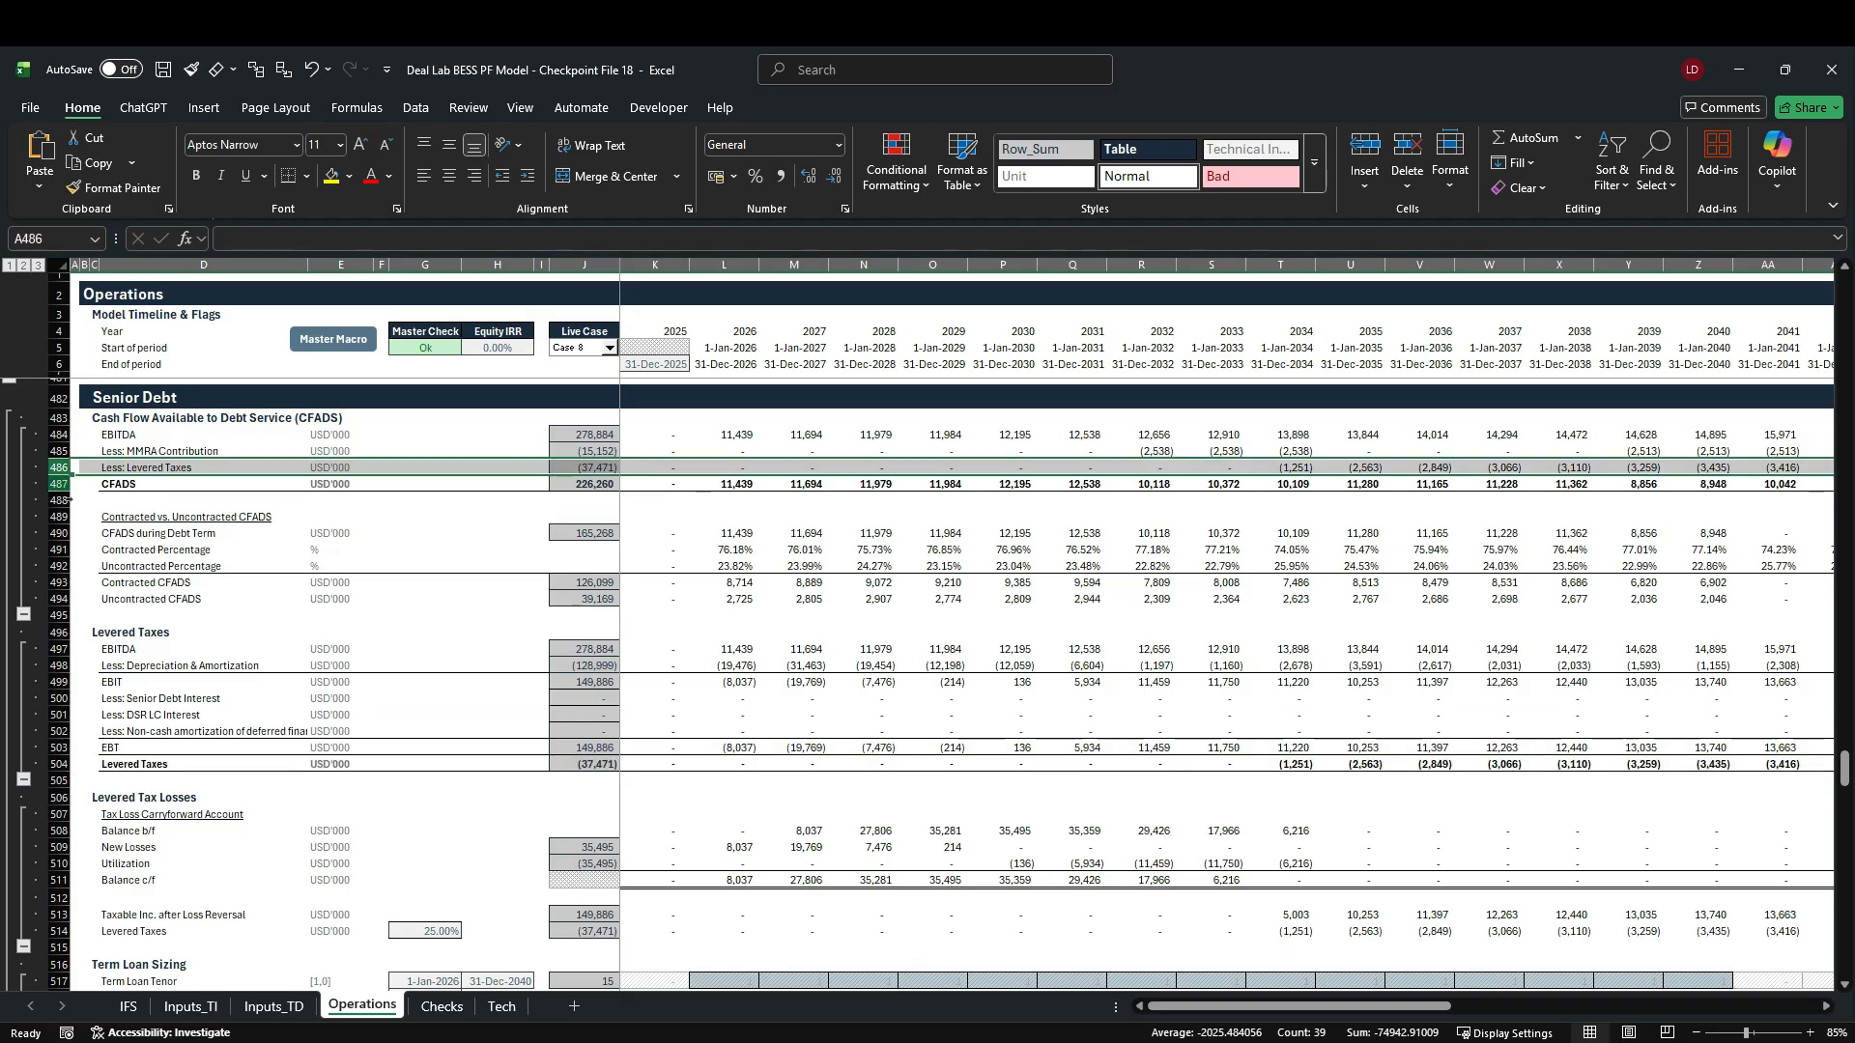
click(60, 482)
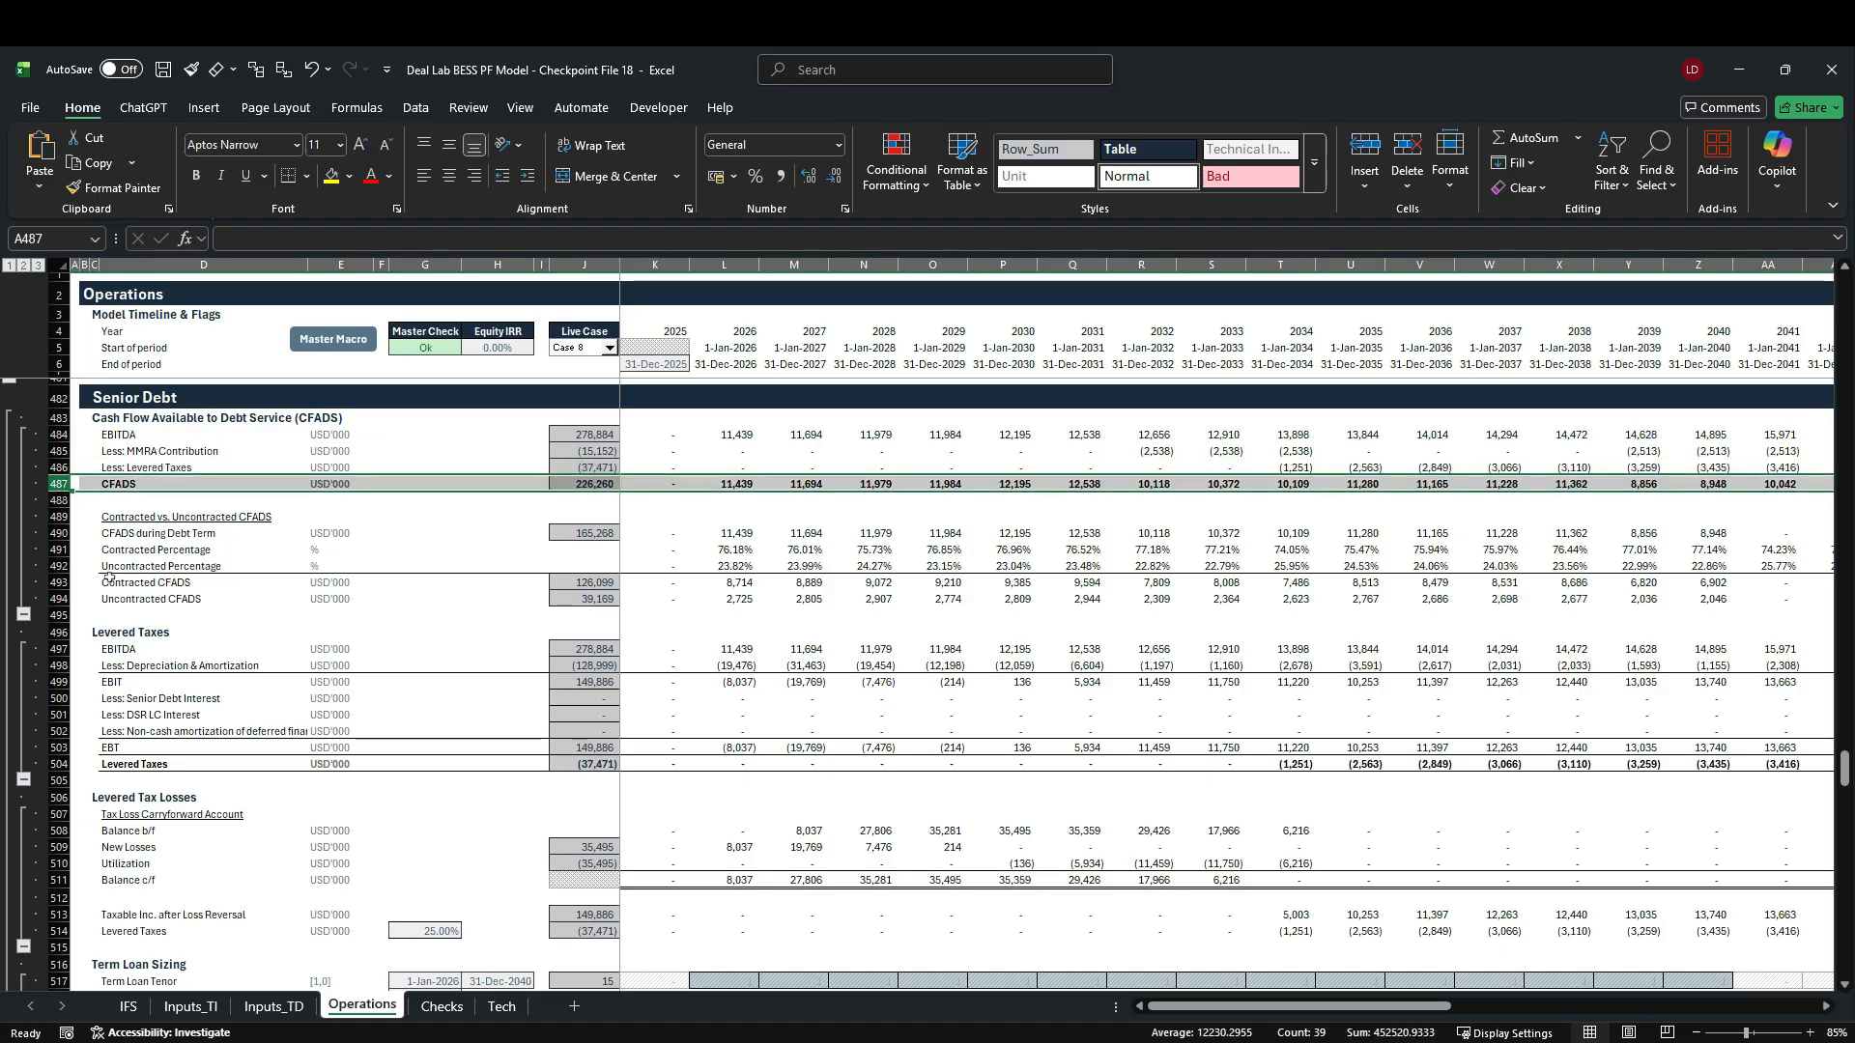
scroll(130, 674, down, 1)
scroll(130, 674, down, 1)
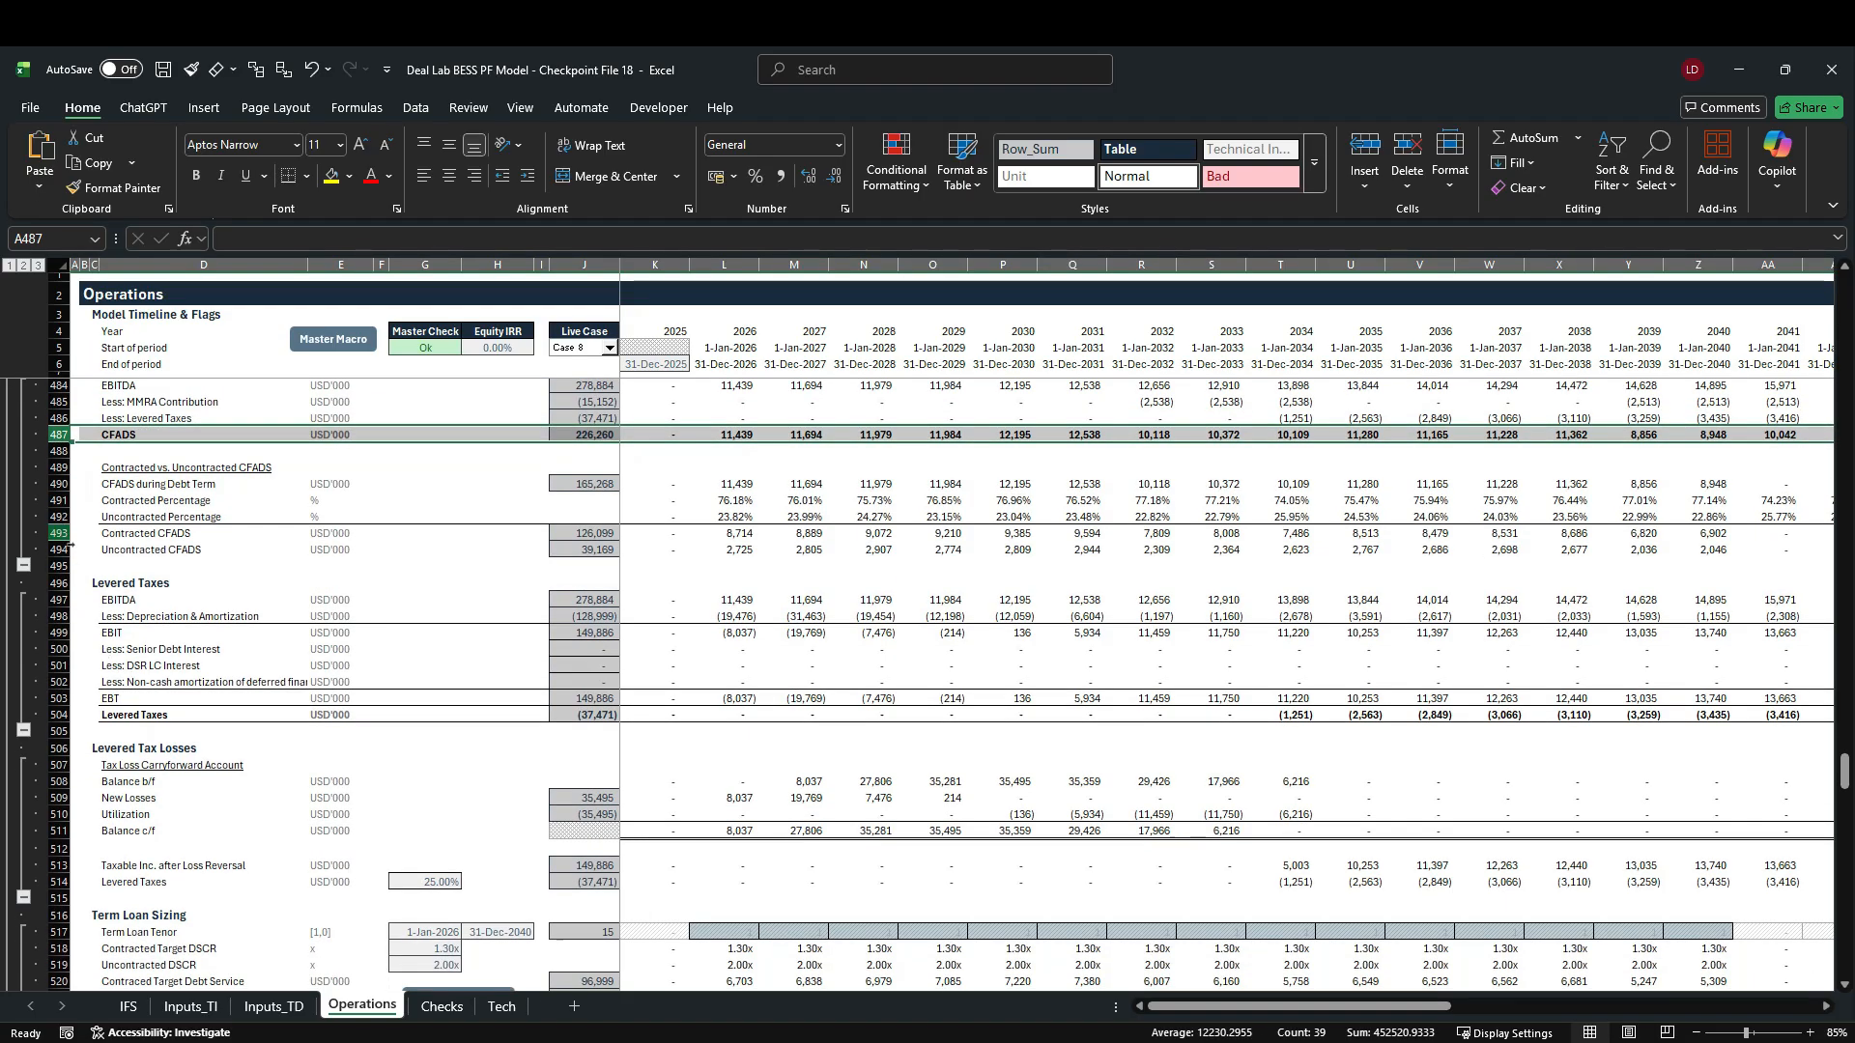
drag(60, 533, 60, 549)
scroll(152, 627, down, 3)
scroll(169, 651, down, 3)
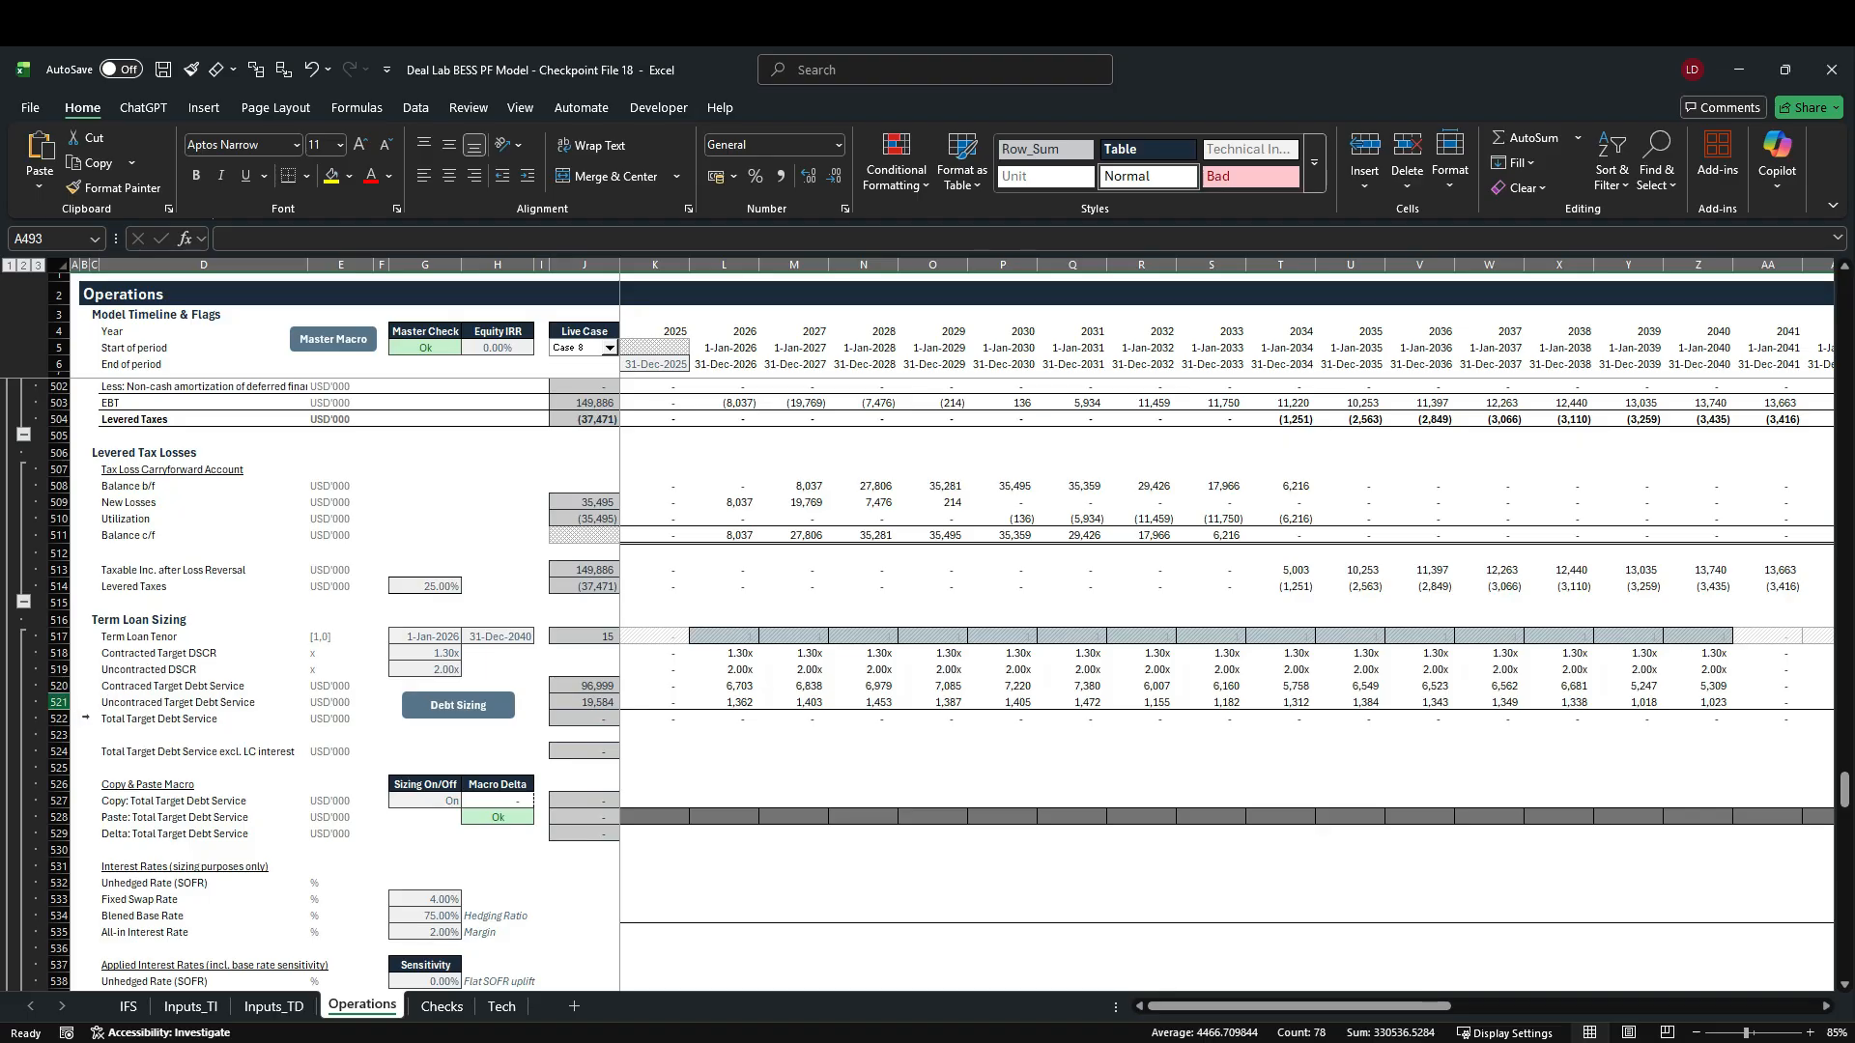
click(65, 720)
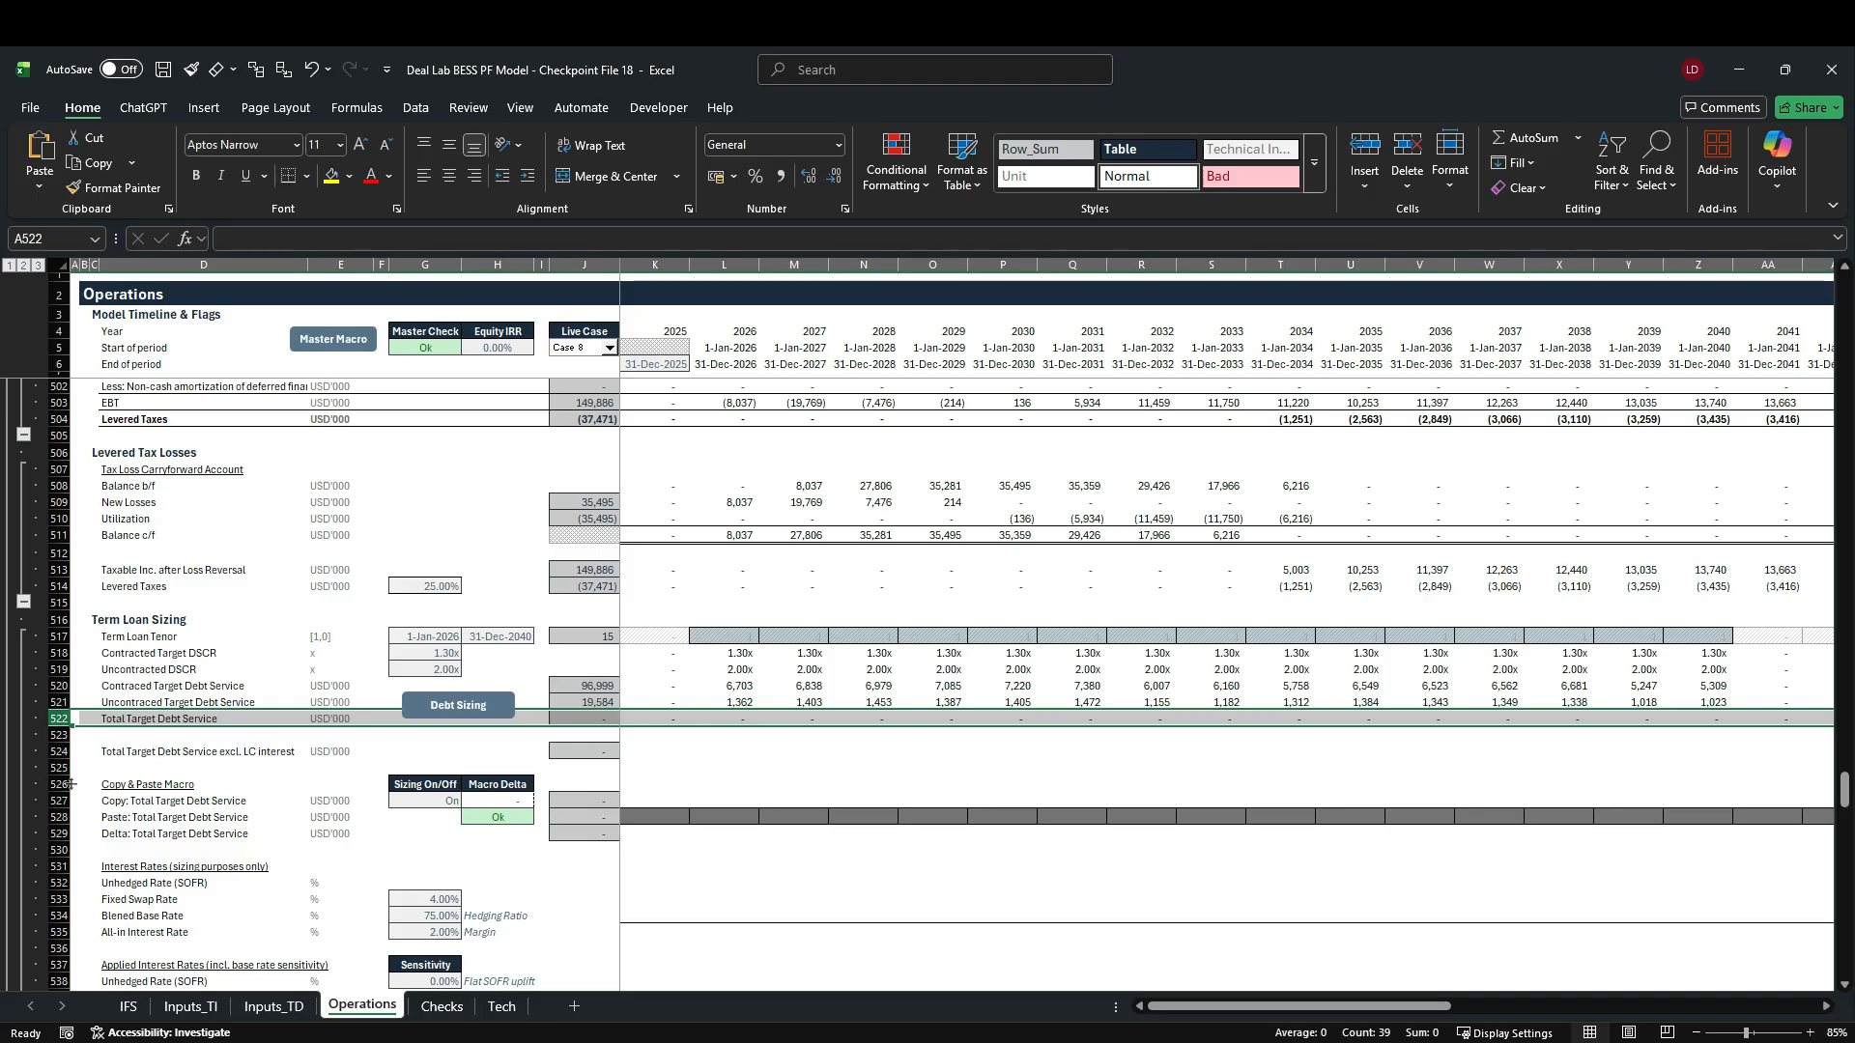
Step: Examine the Copy & Paste Macro block and its copy and paste rows for Total Target Debt Service
drag(59, 784, 74, 844)
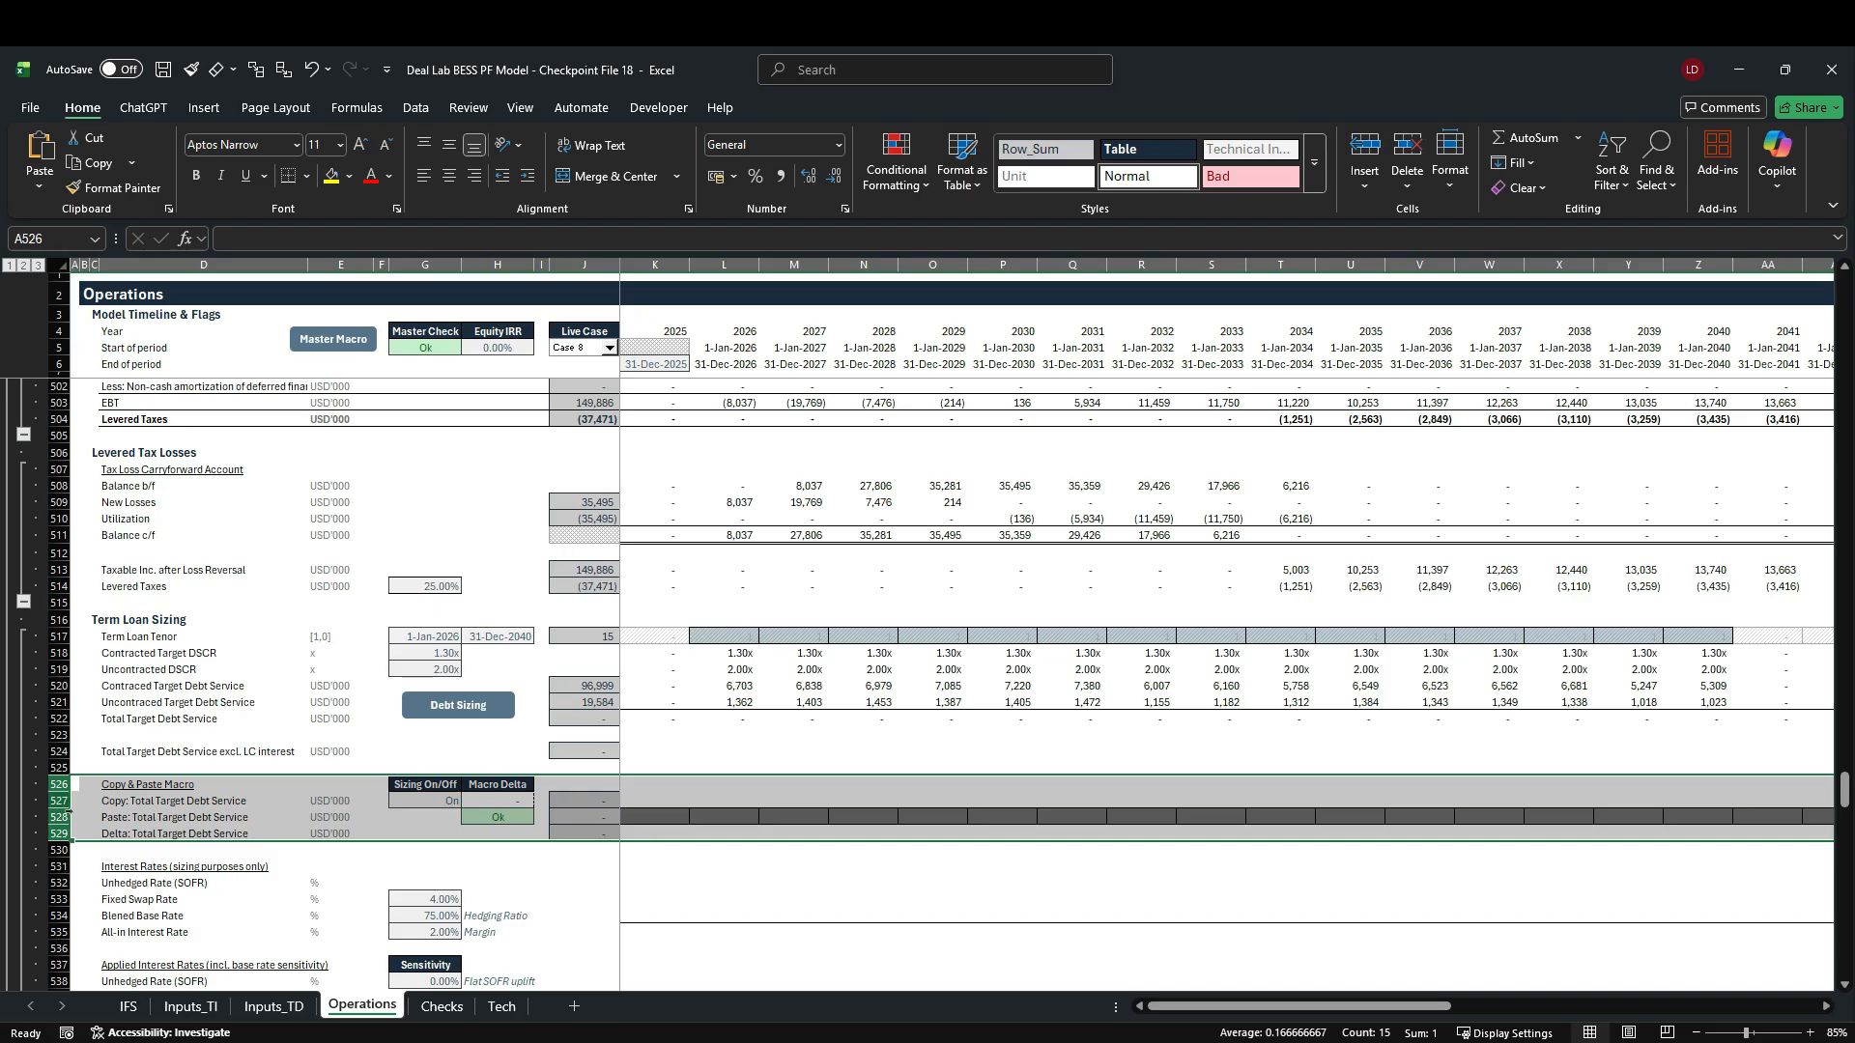
click(68, 801)
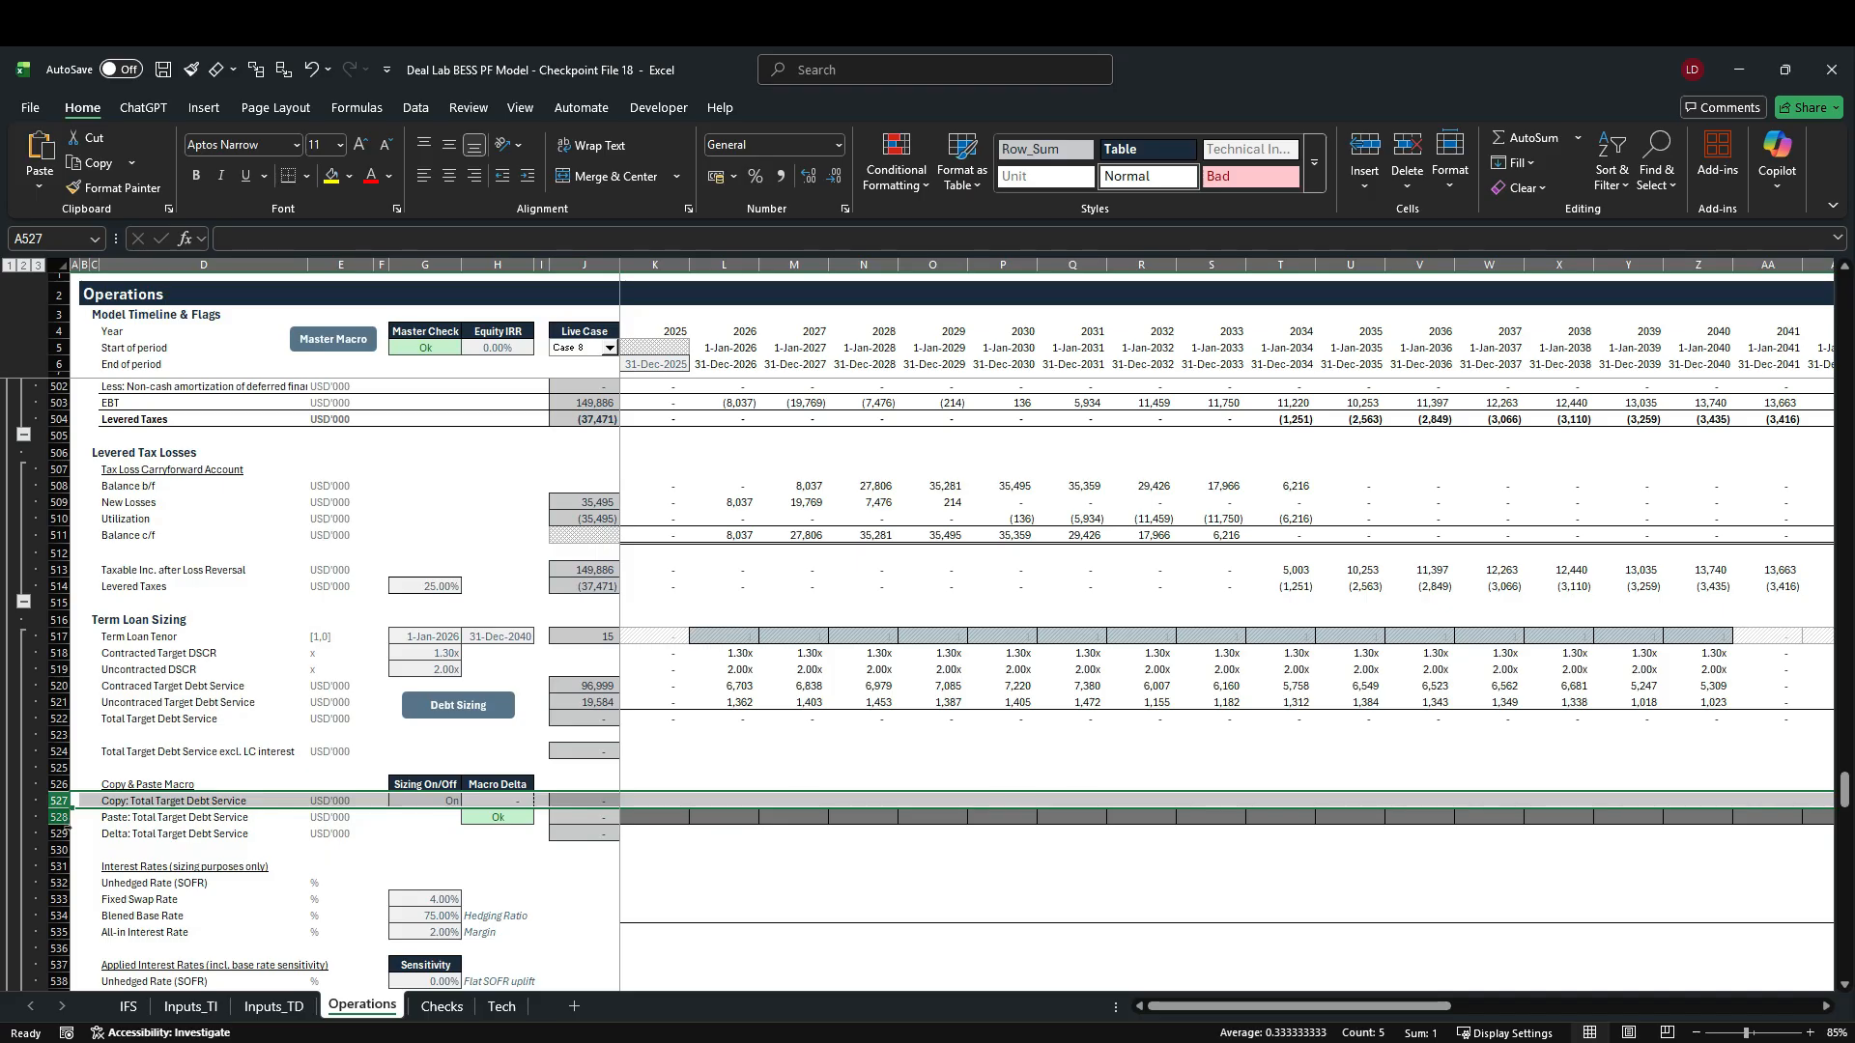
click(66, 819)
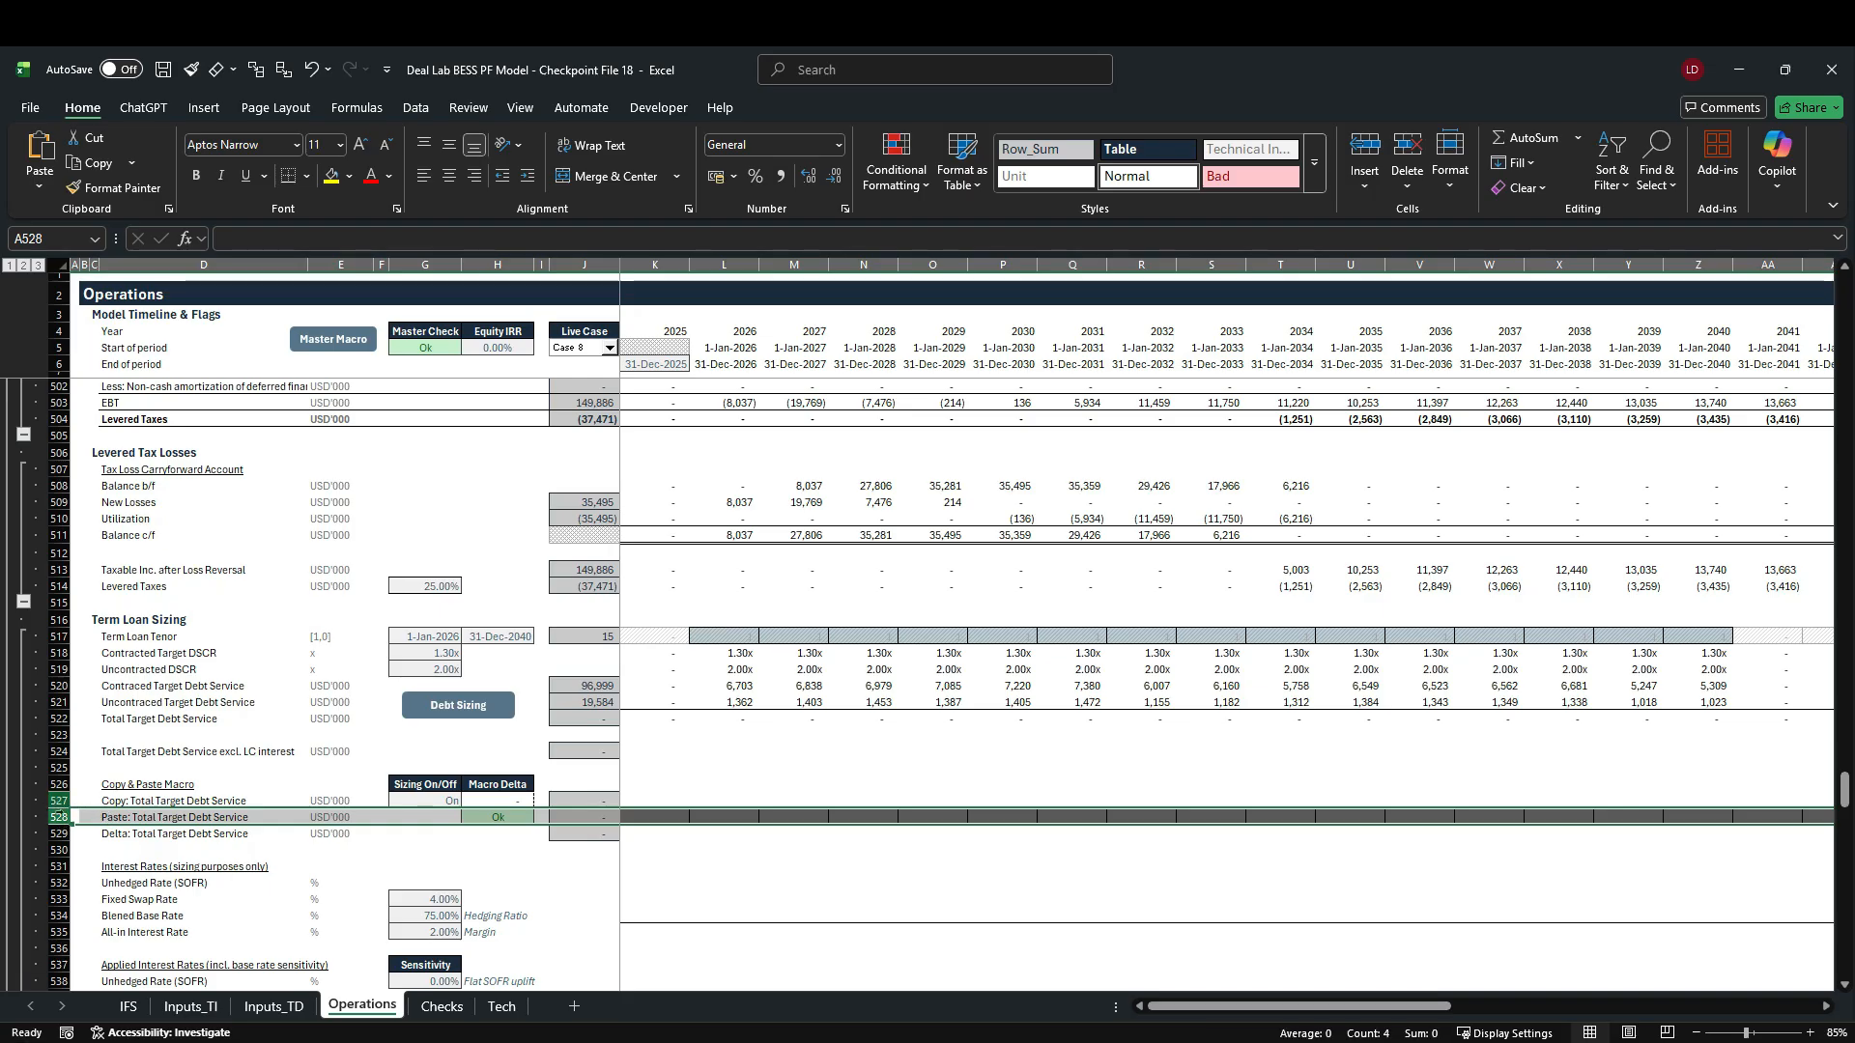
Step: Enter =SUM(K520:K521) in K527 of the Copy: Total Target Debt Service row and fill it across the timeline to 2060
click(654, 802)
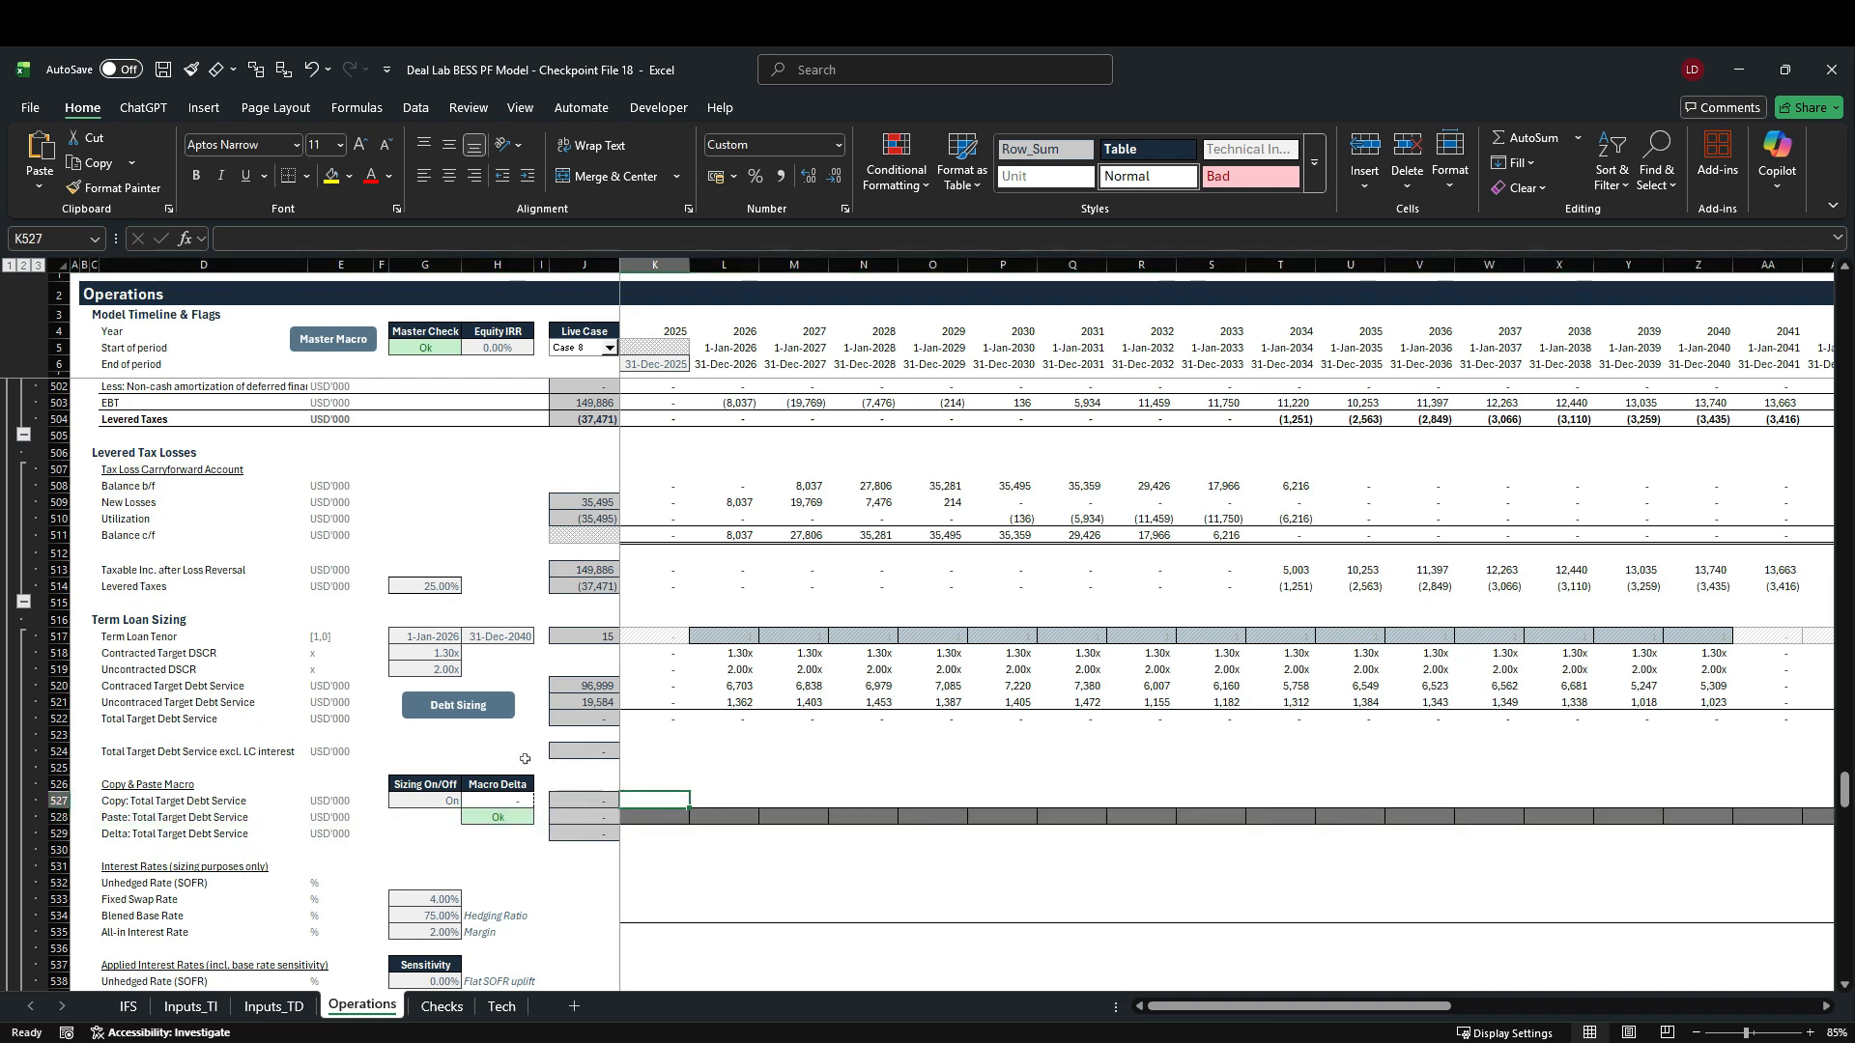
text(=SUM()
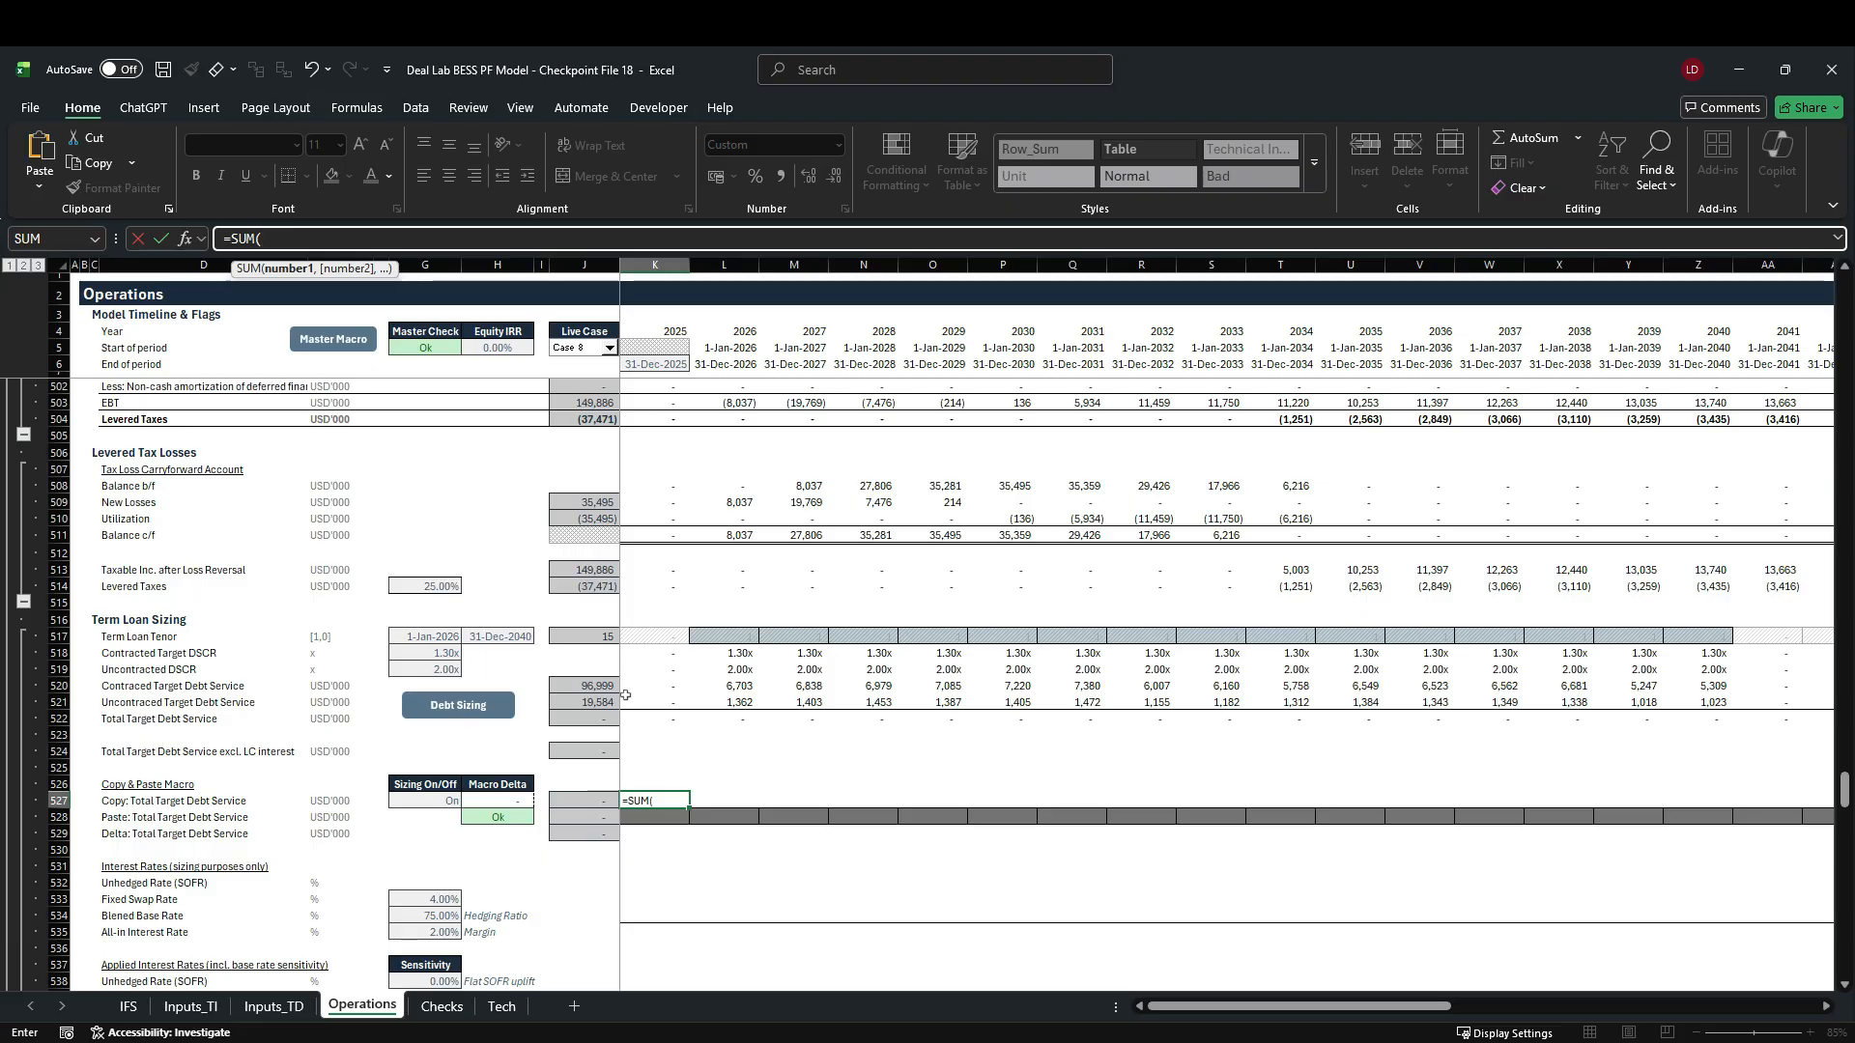
drag(643, 686, 643, 708)
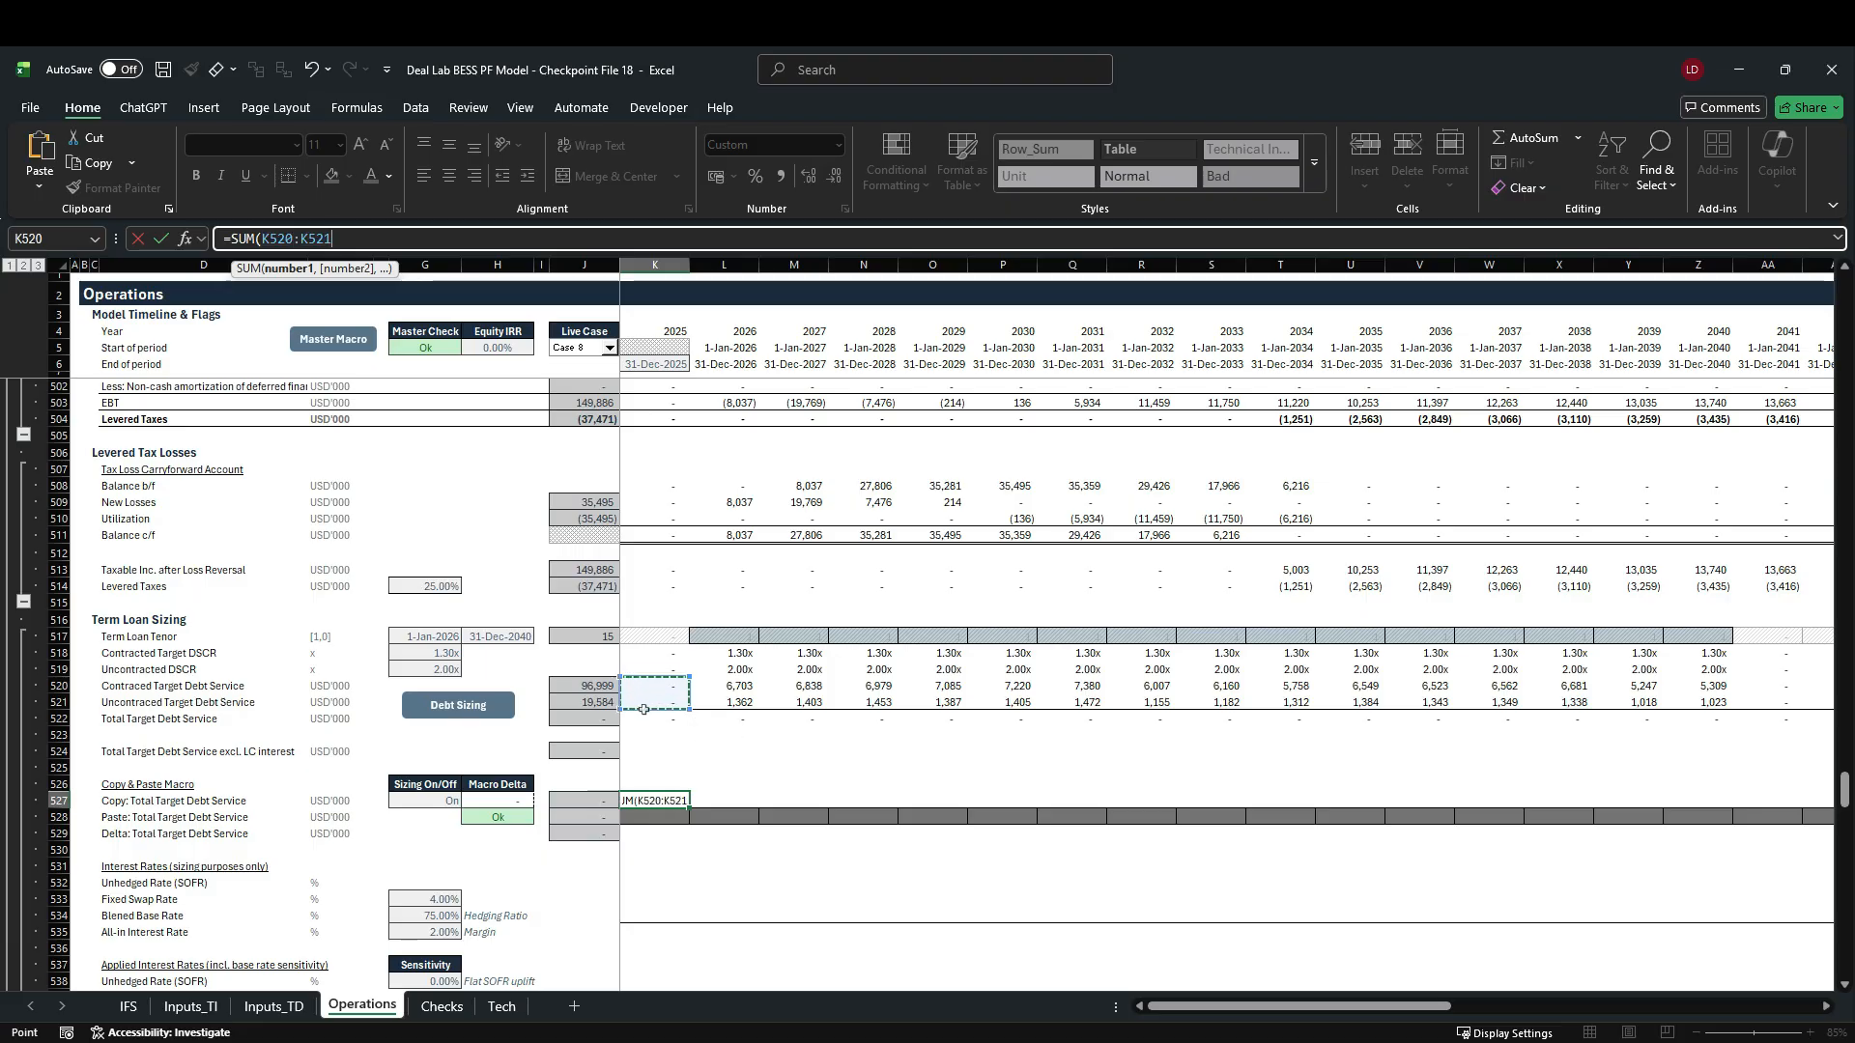
key(ctrl+Return)
key(ctrl+shift+Right)
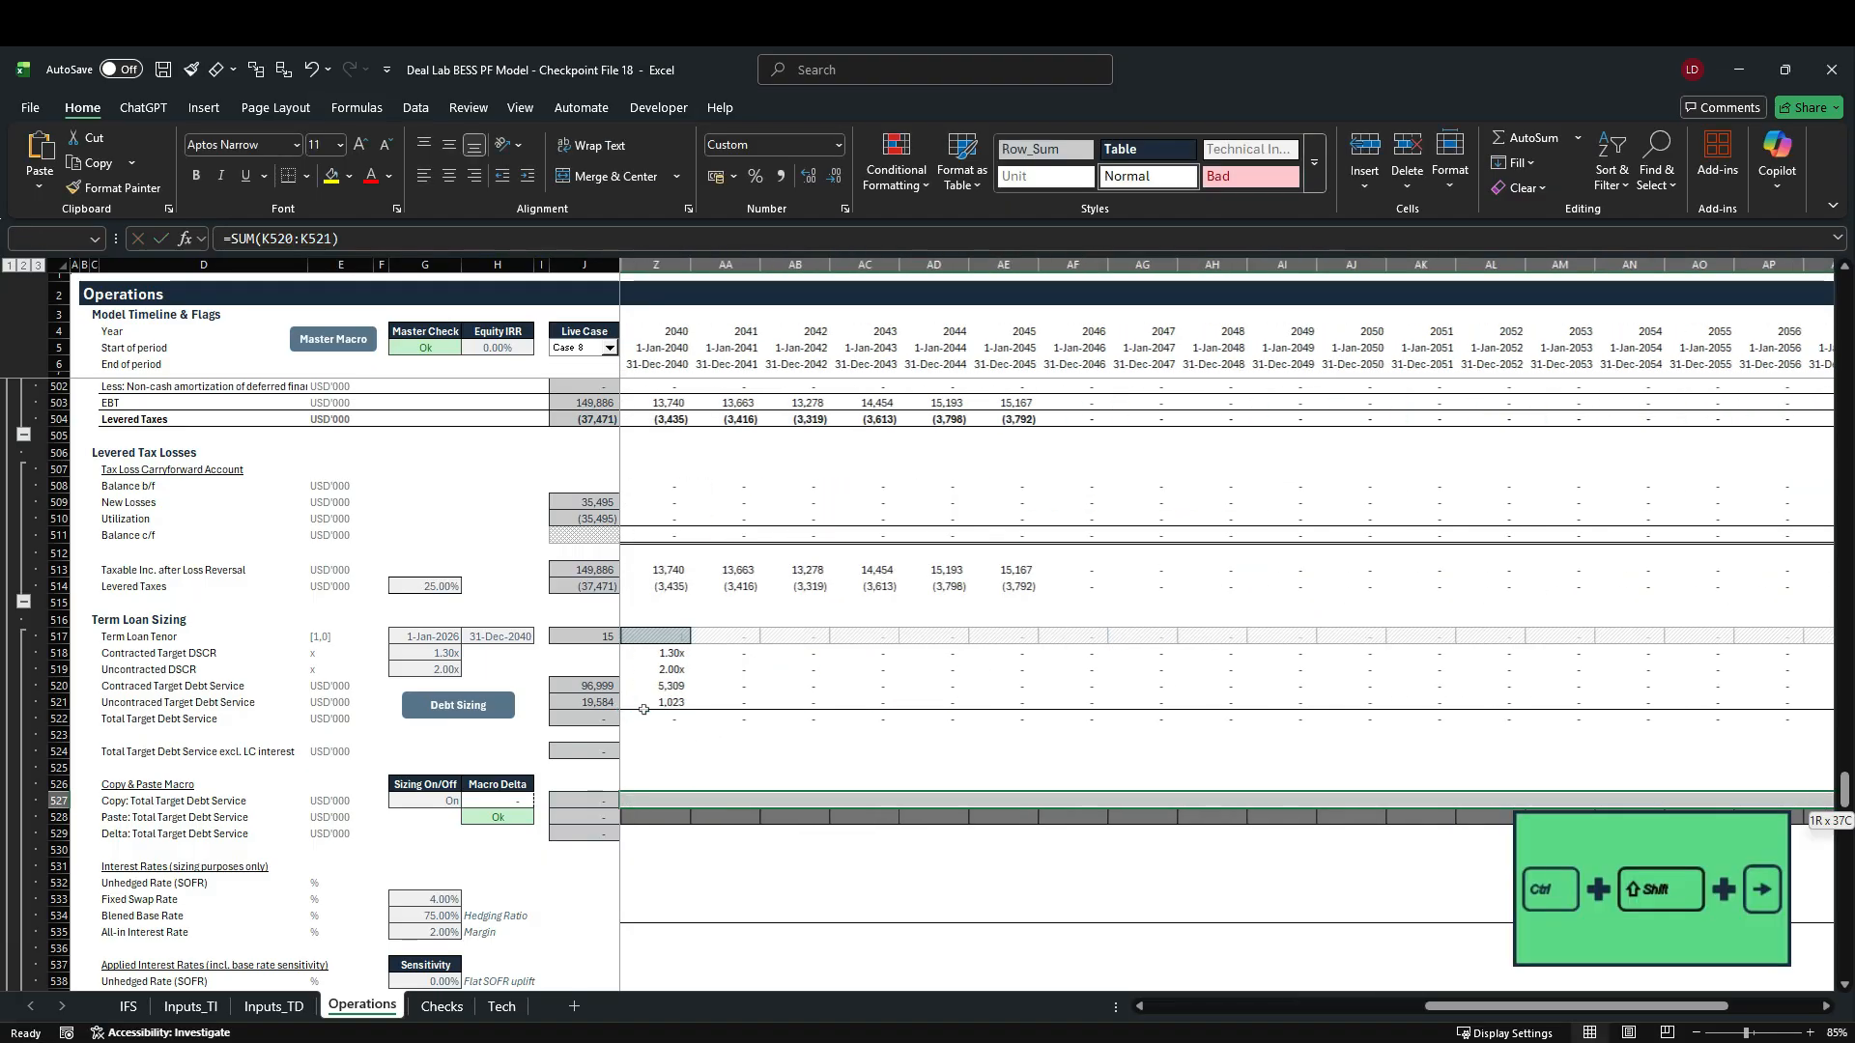
key(ctrl+r)
key(Home)
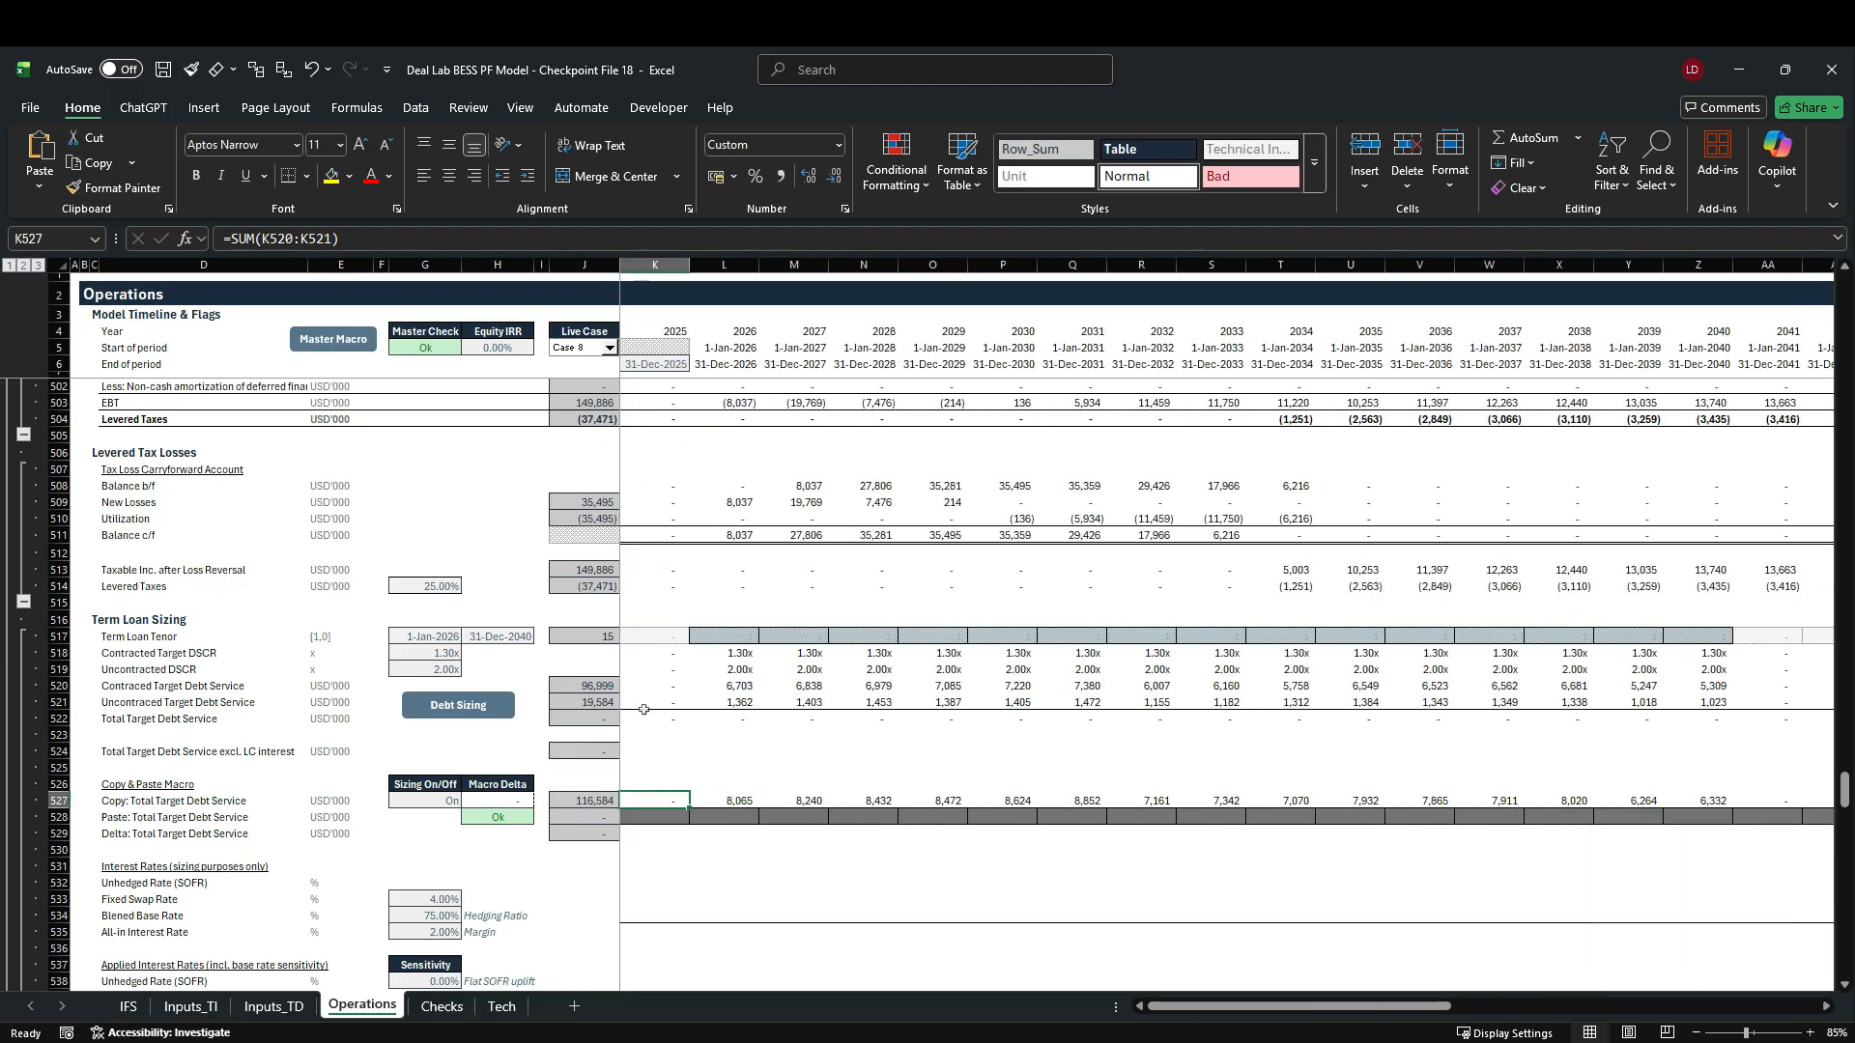
Step: Copy the Copy: Total Target Debt Service row from K527 to 2060, paste it as values into row 528, and check the hardcoded 2026 cell
key(ctrl+shift+Right)
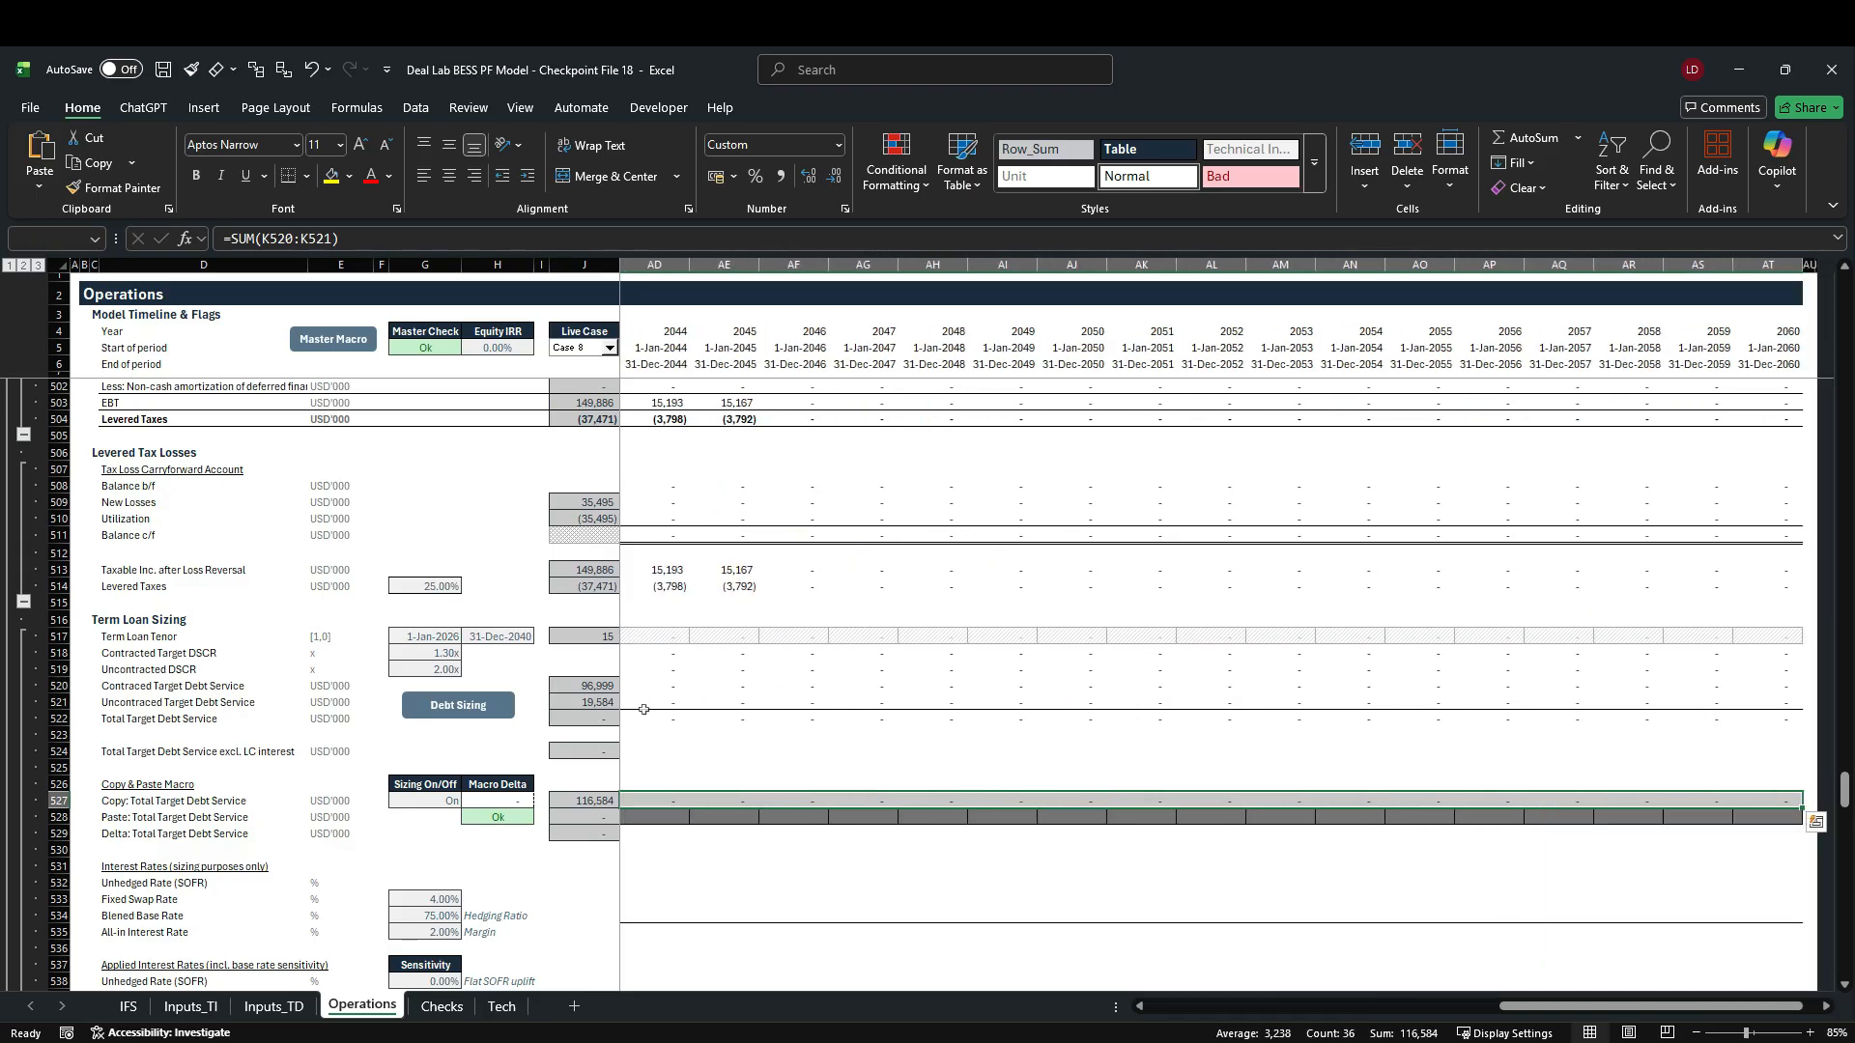
key(ctrl+c)
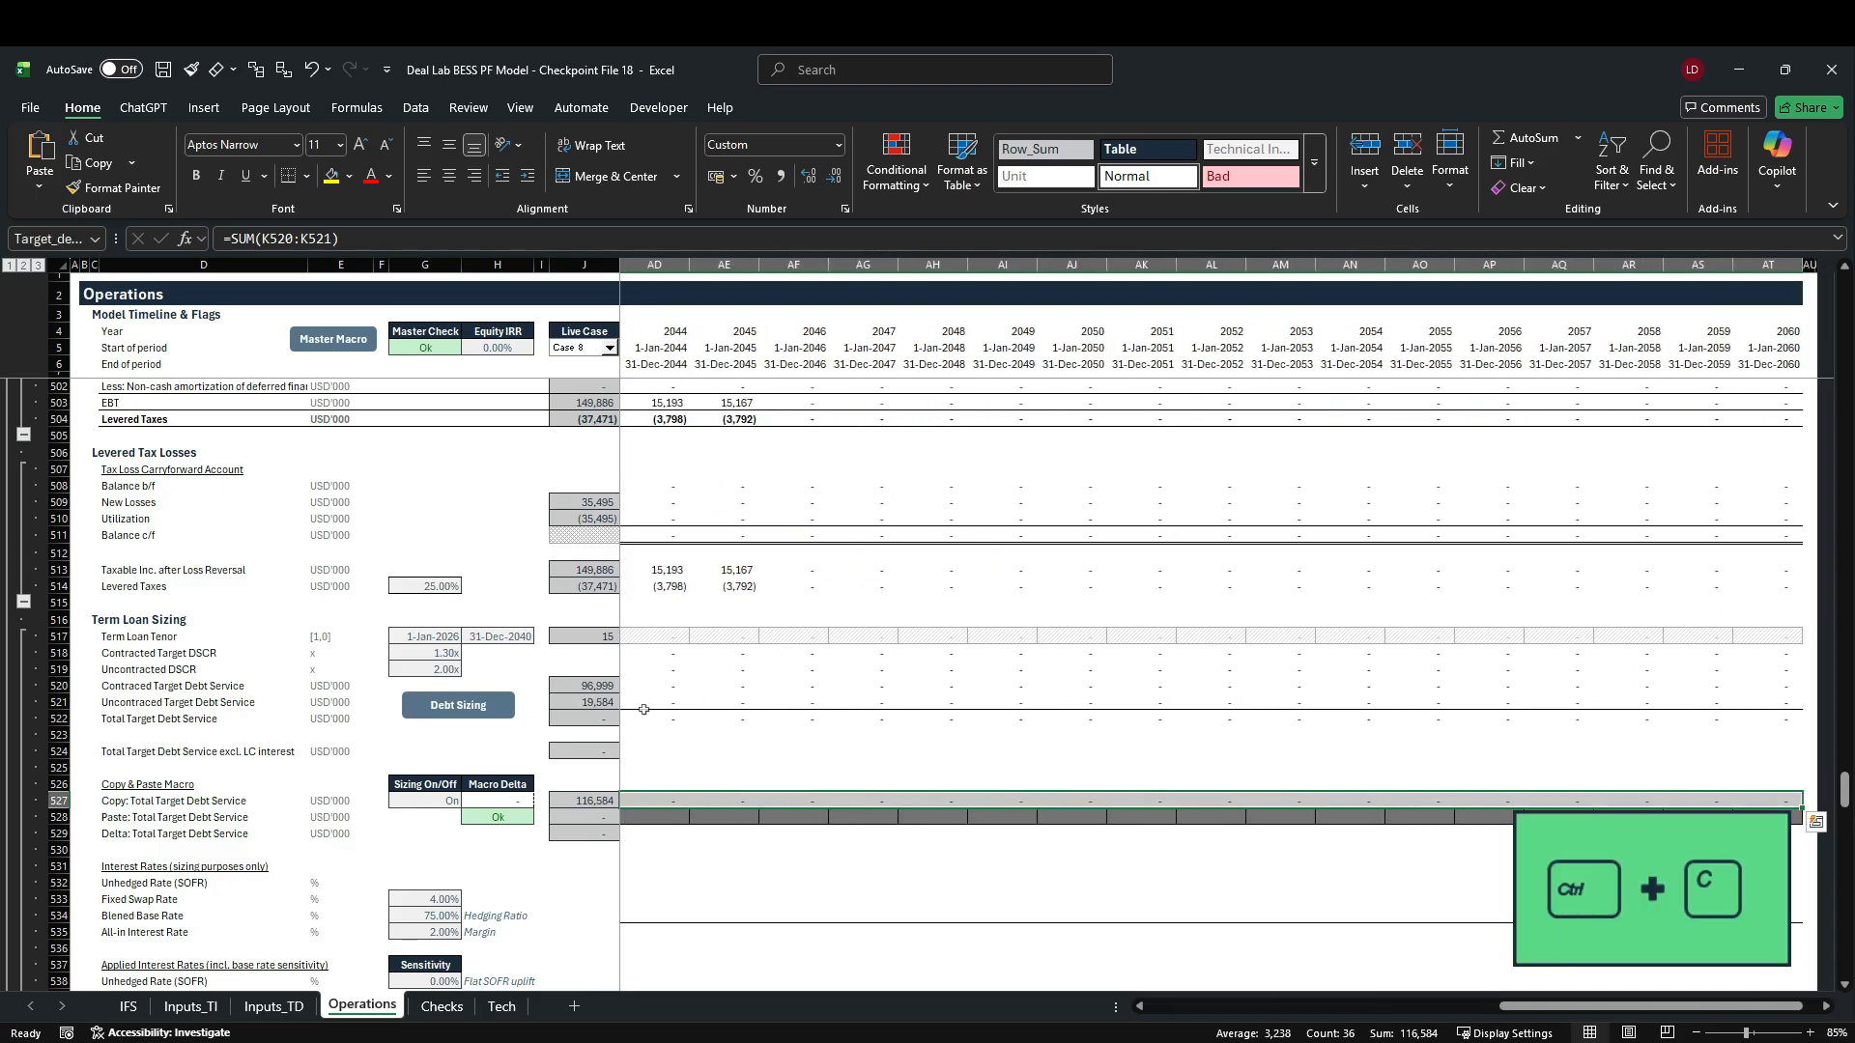
key(Down)
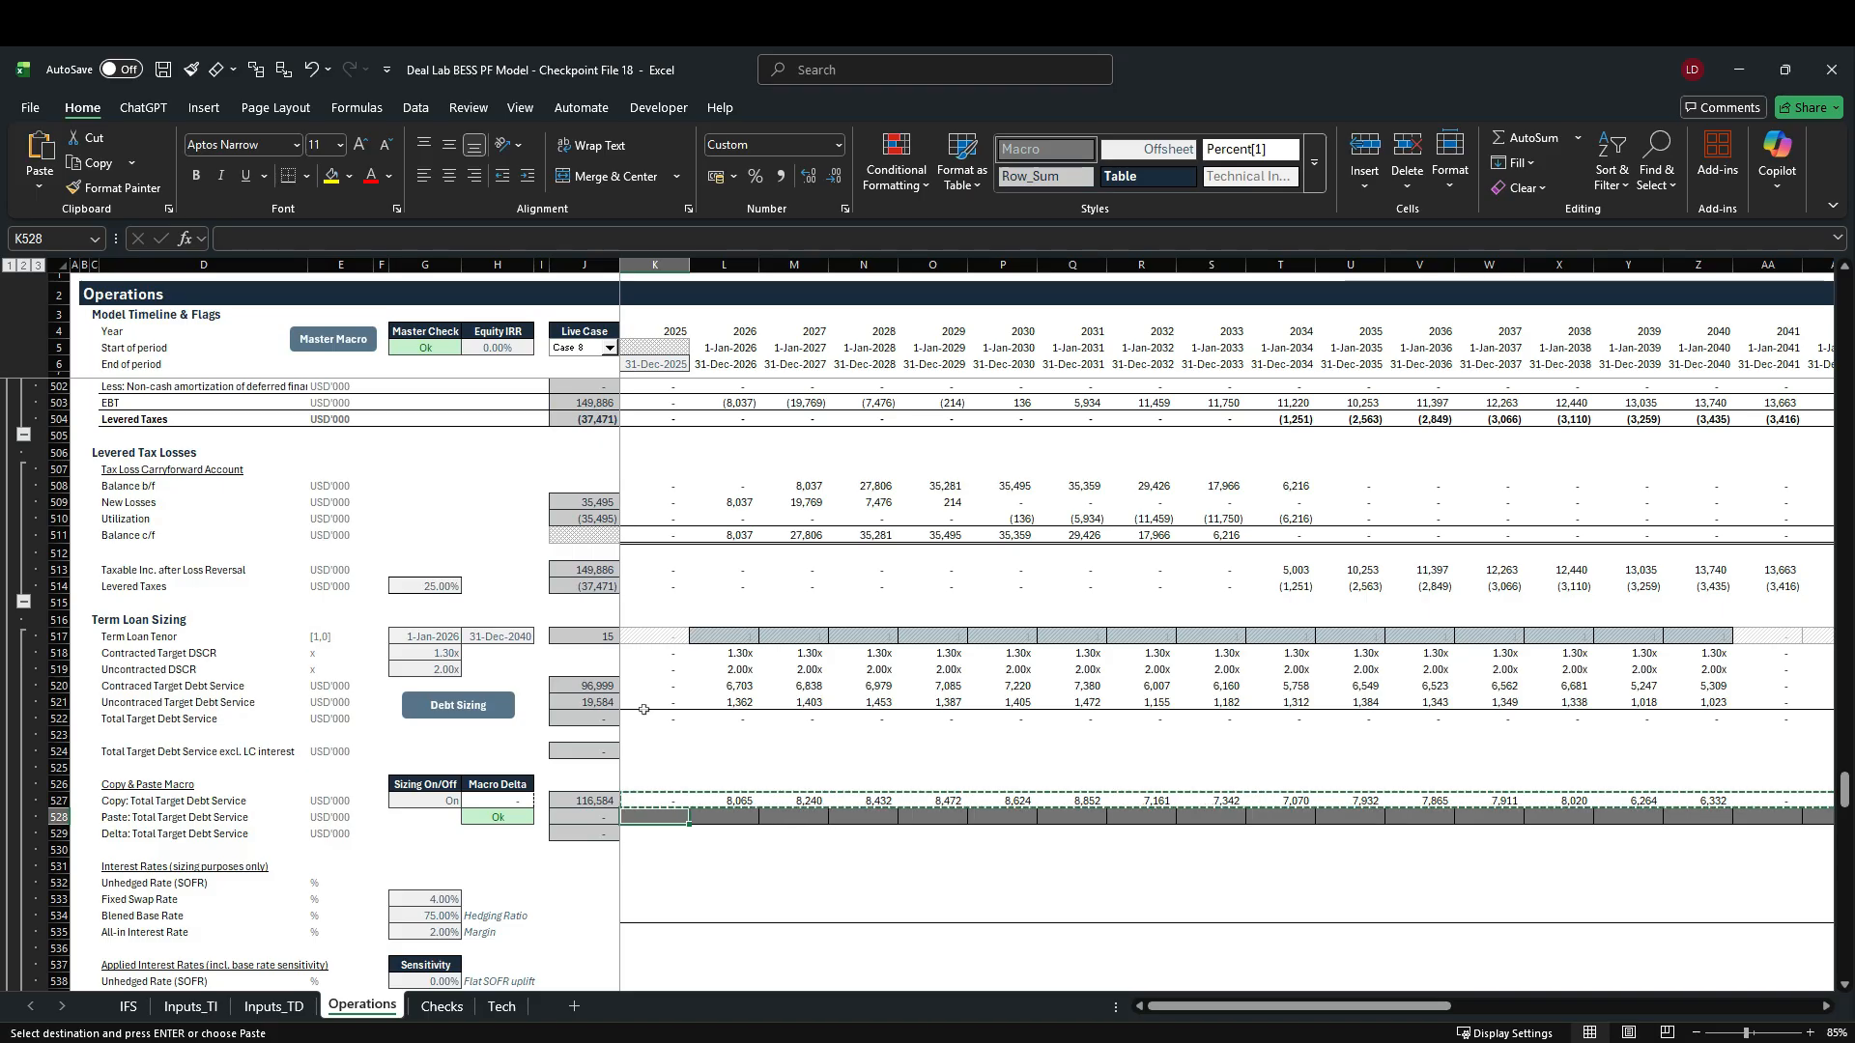
key(alt+h)
key(v)
key(s)
key(v)
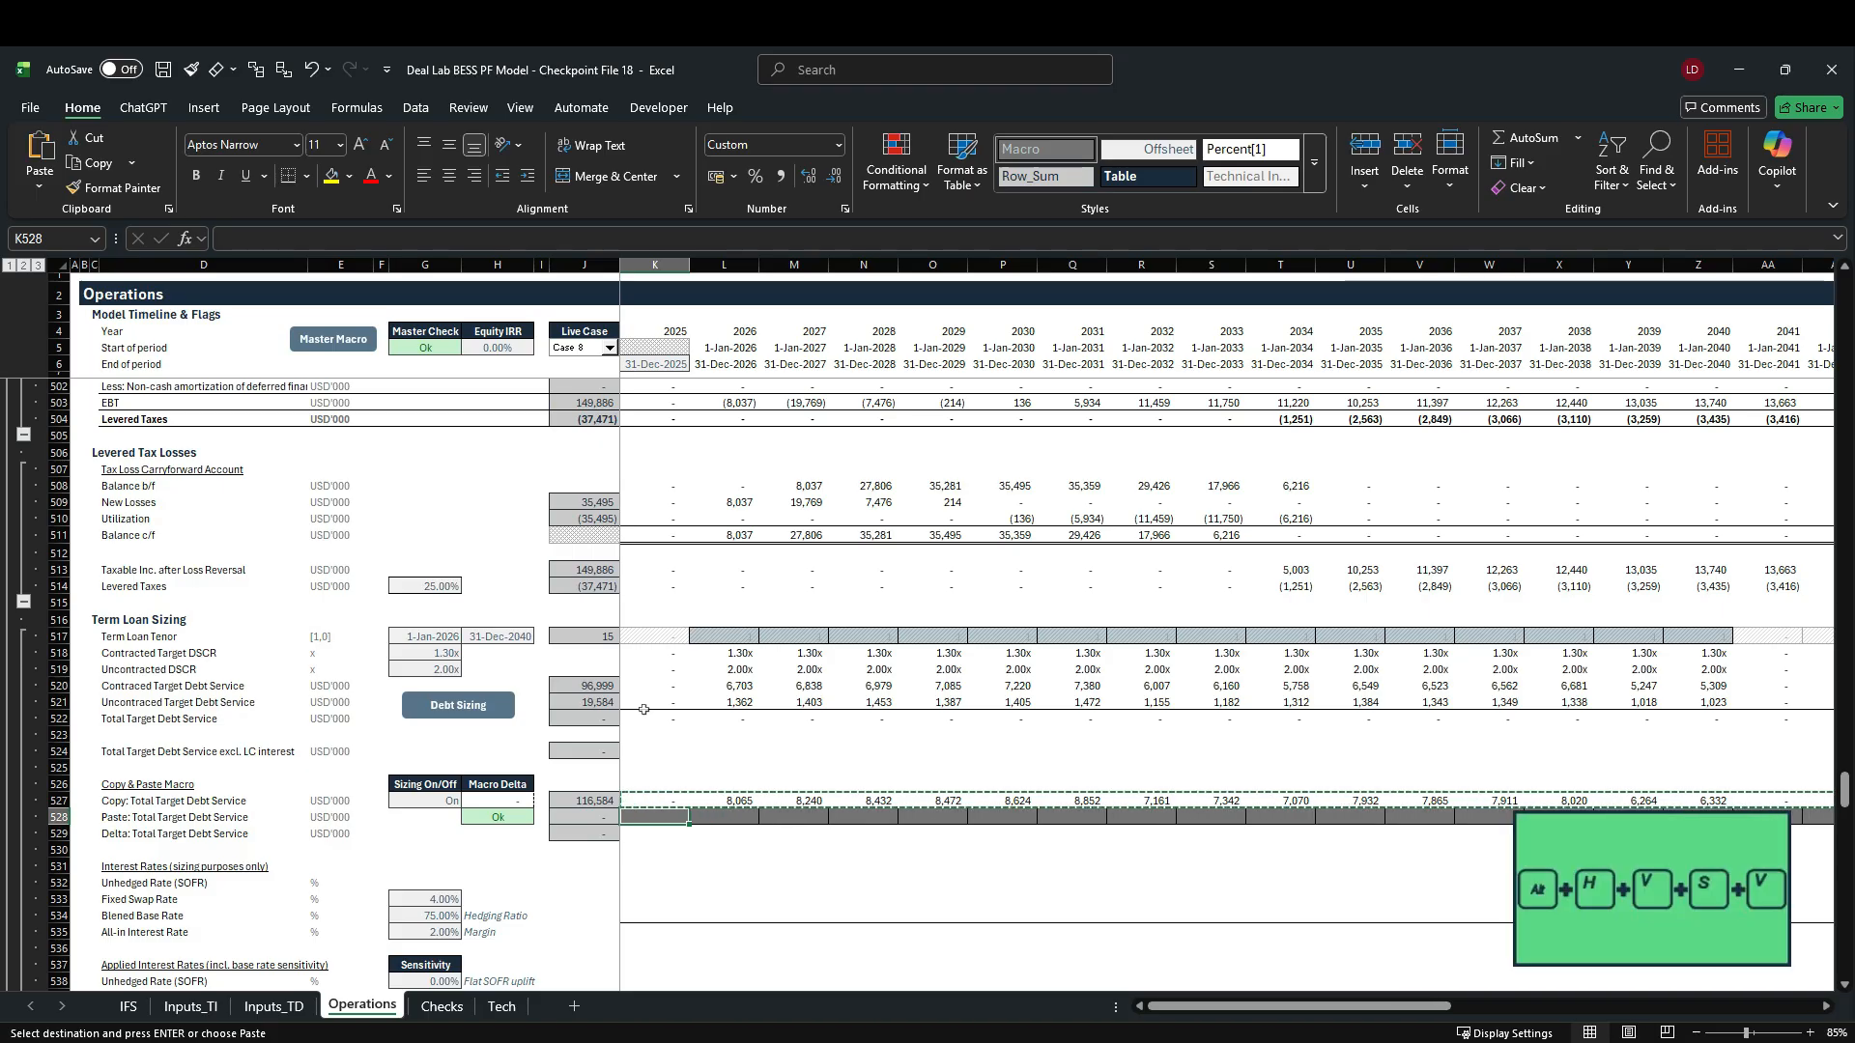
key(alt+h)
key(v)
key(s)
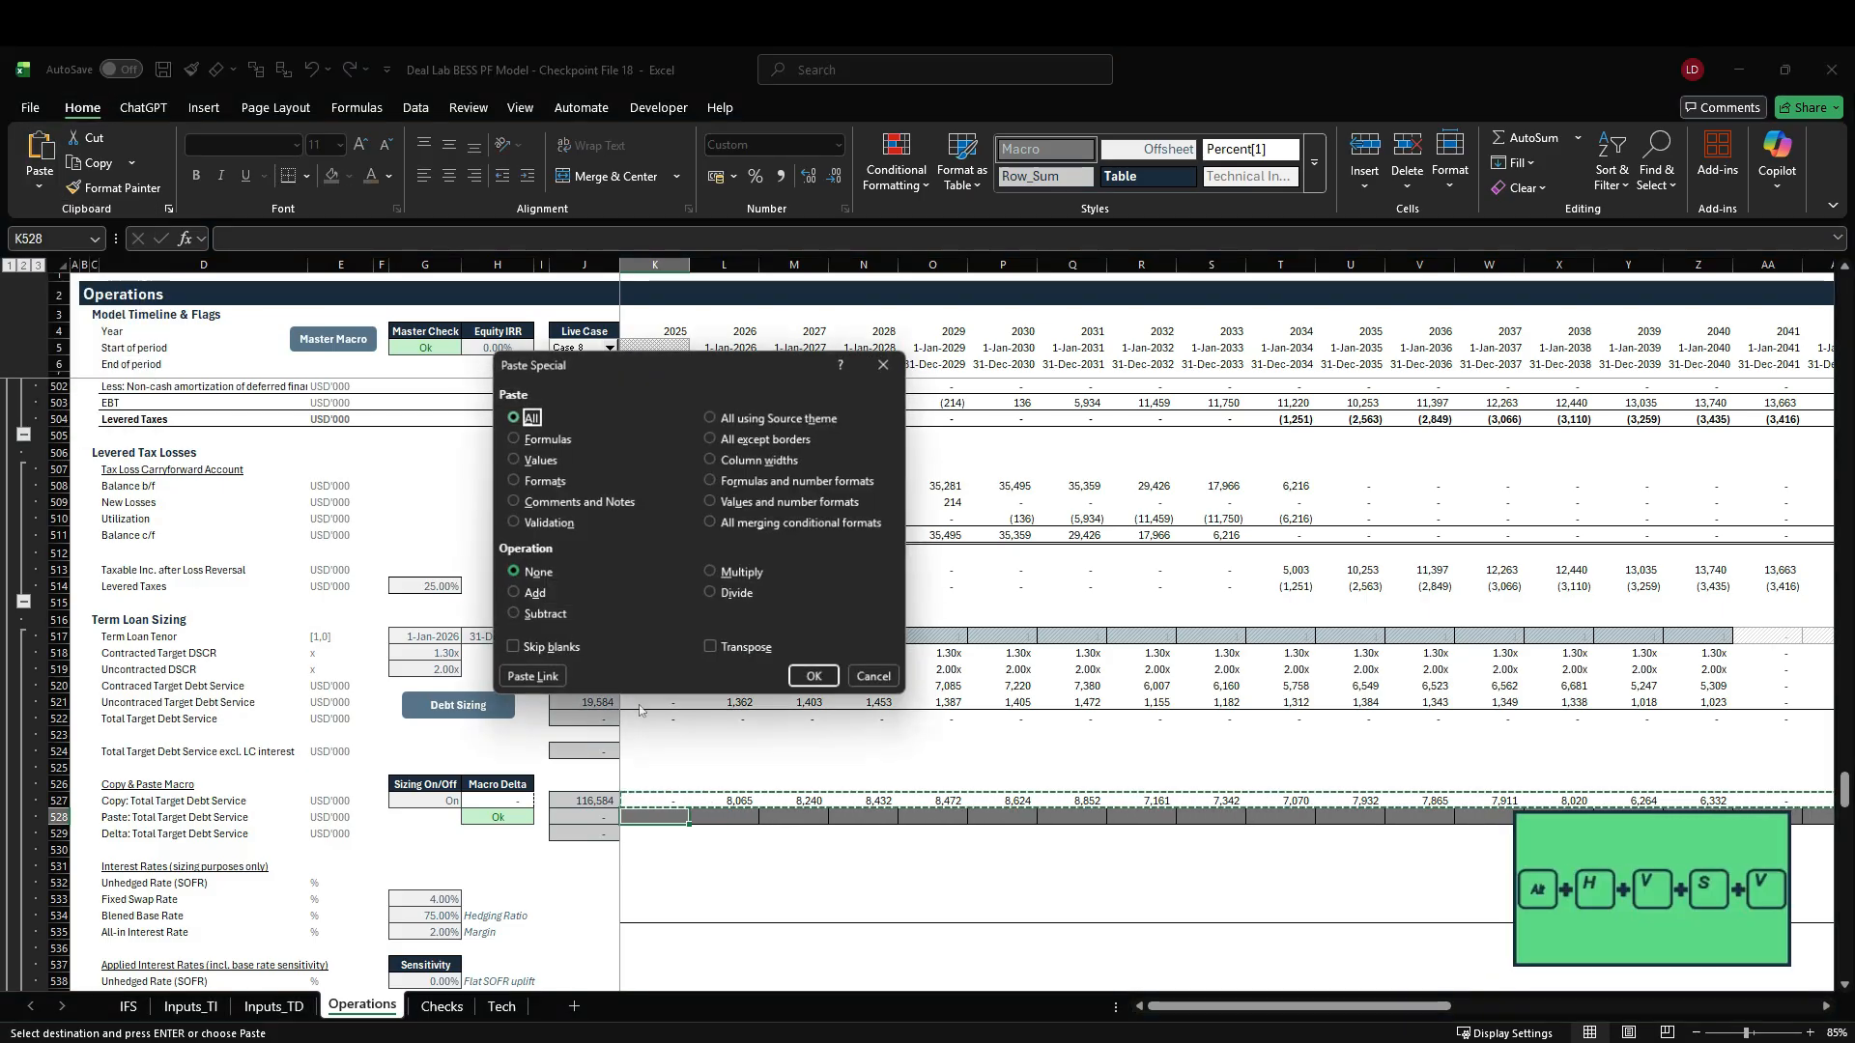
key(v)
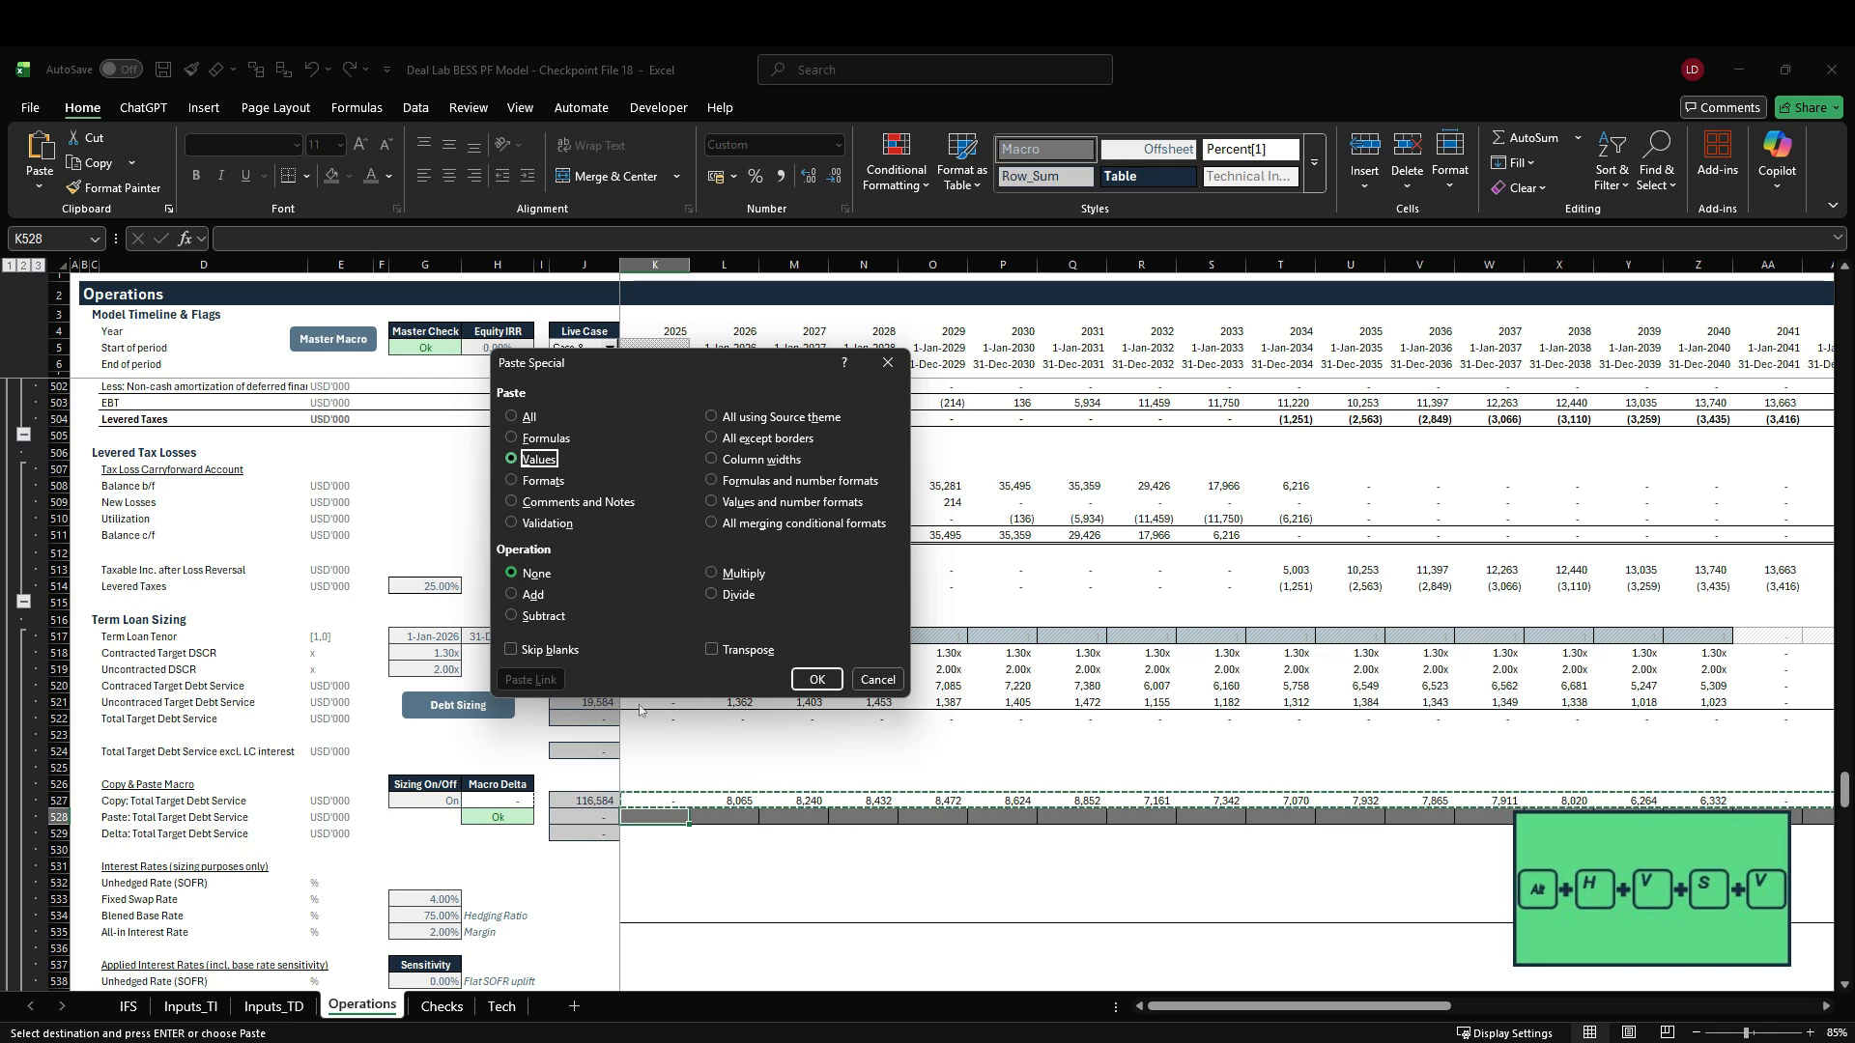
key(Return)
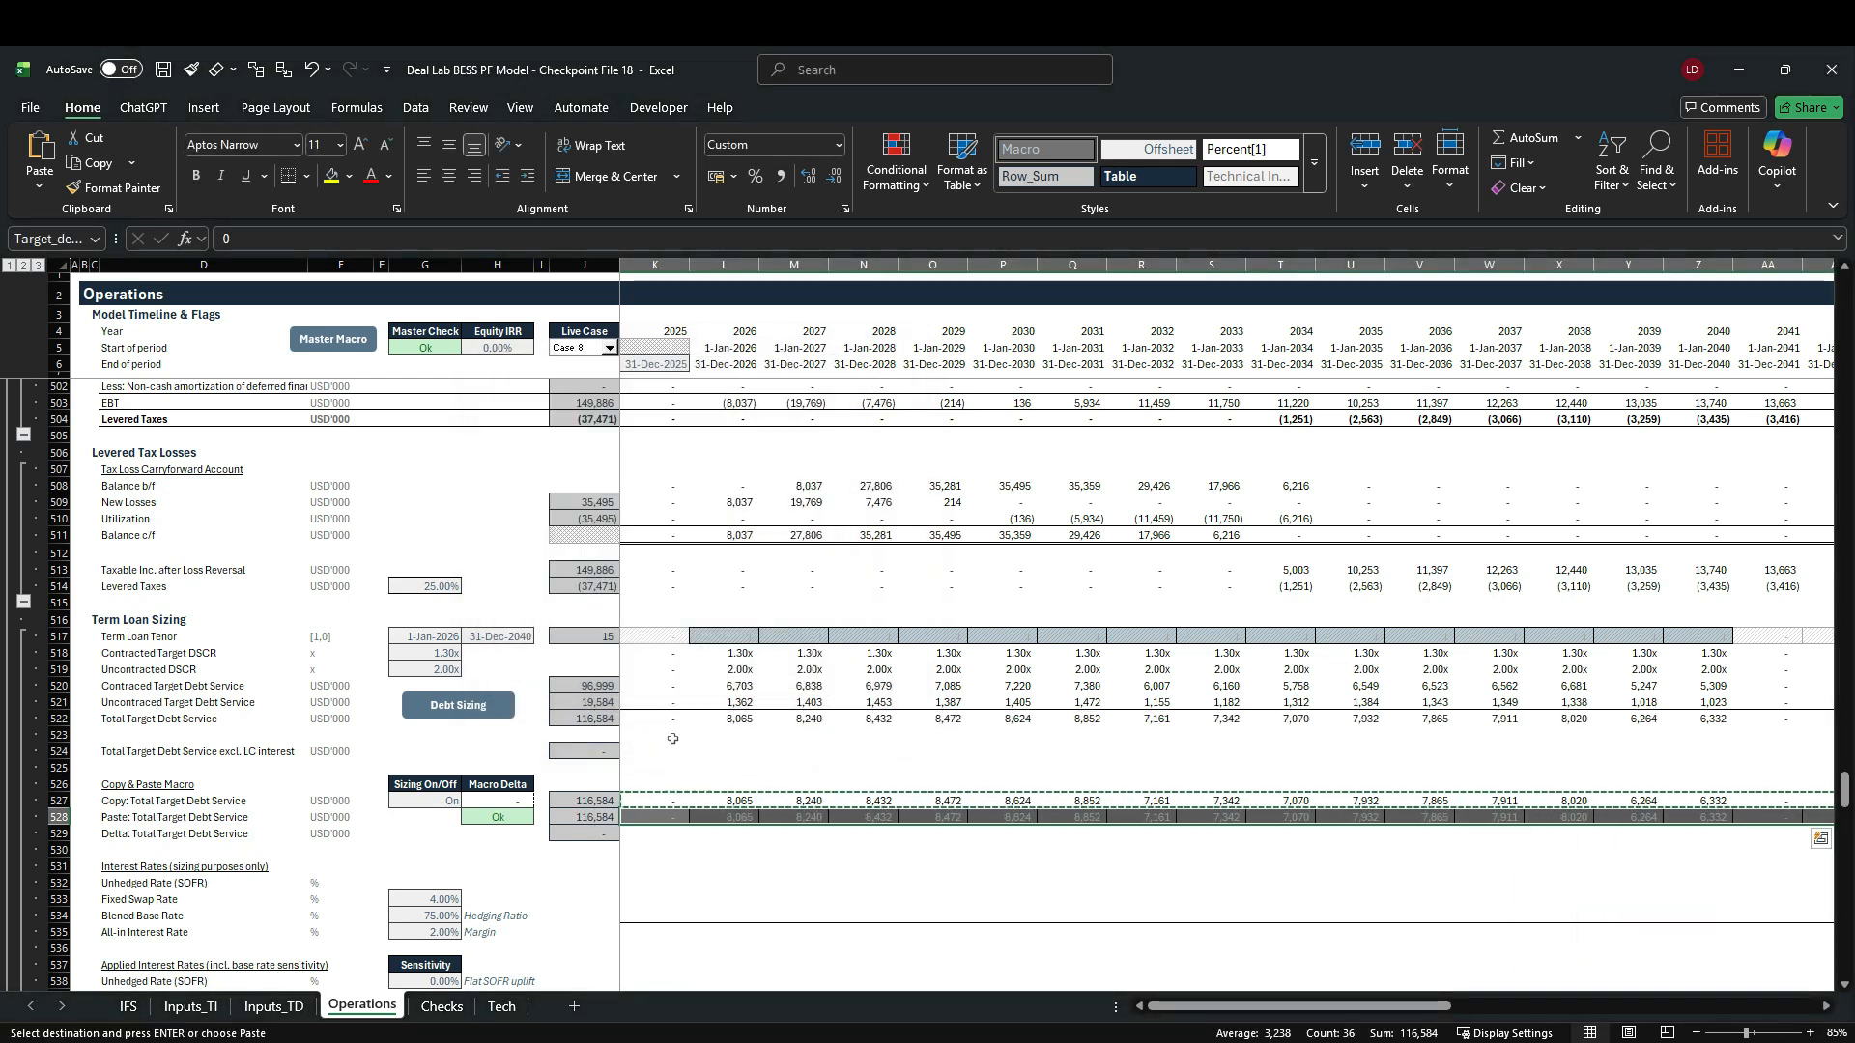
key(Escape)
double_click(742, 817)
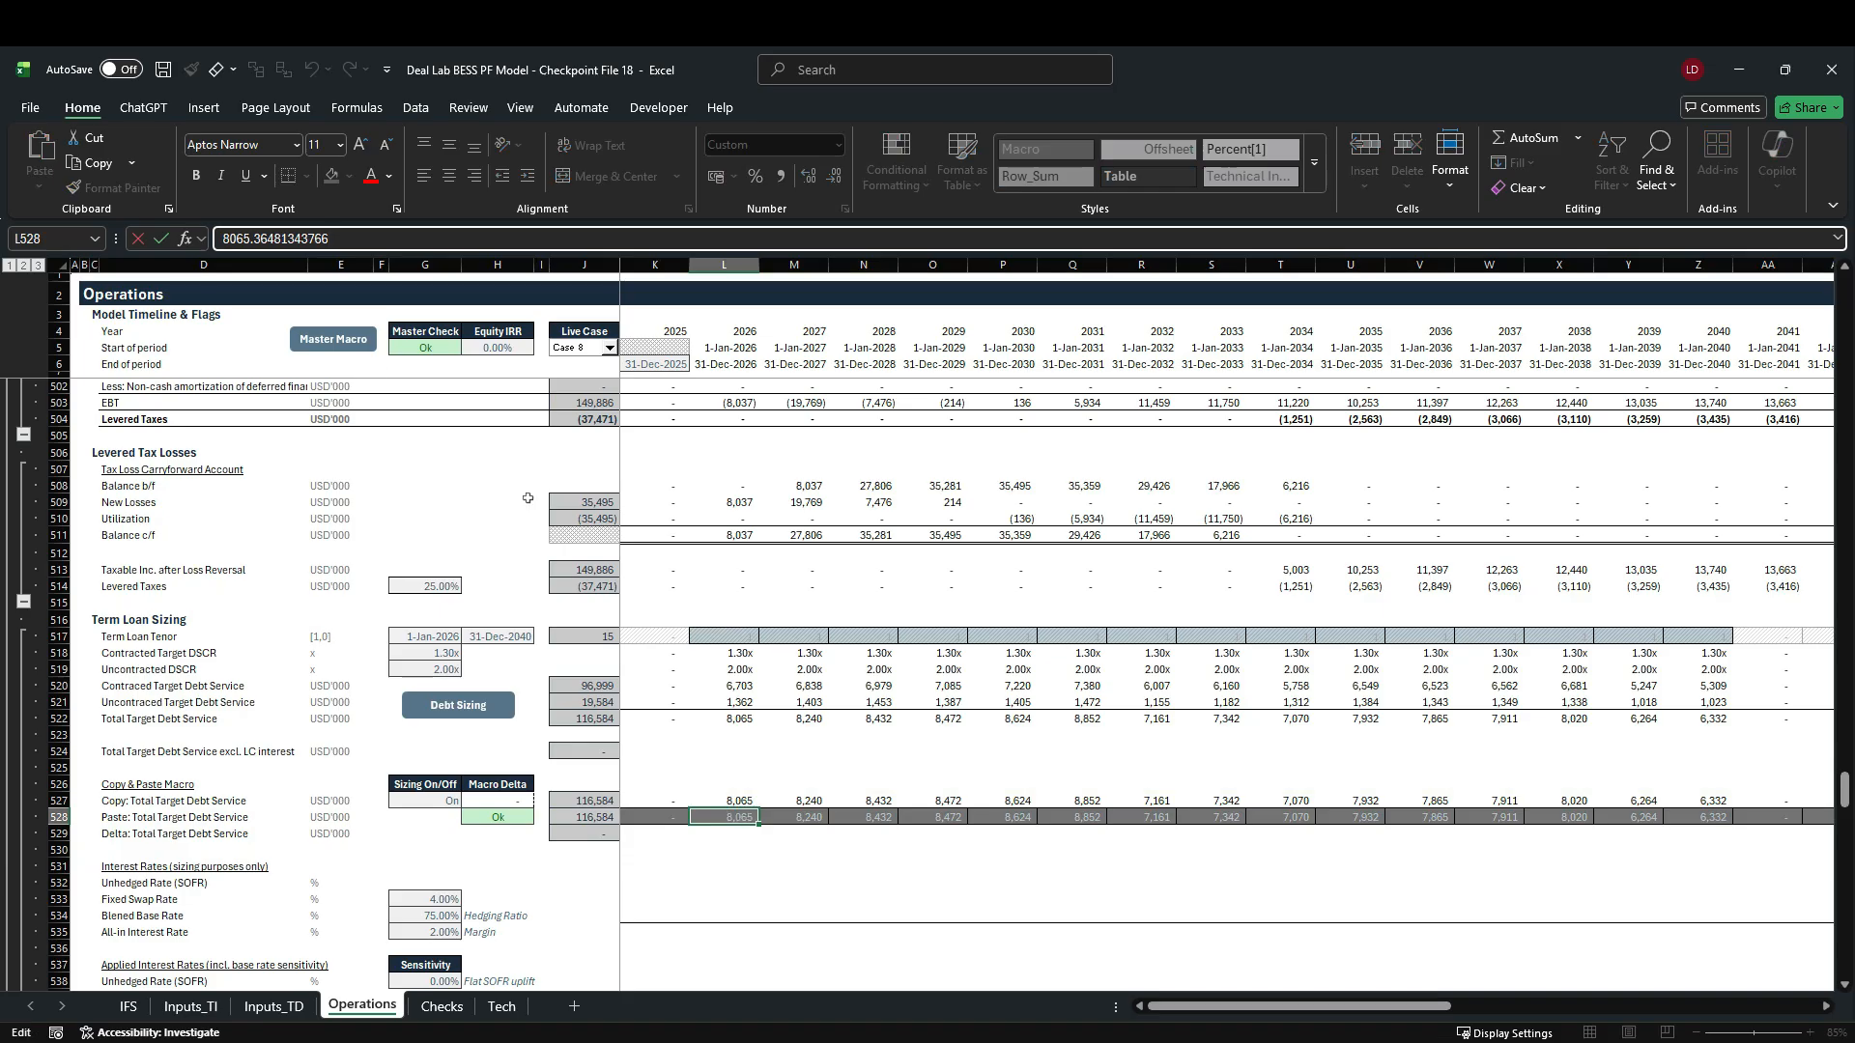
key(Escape)
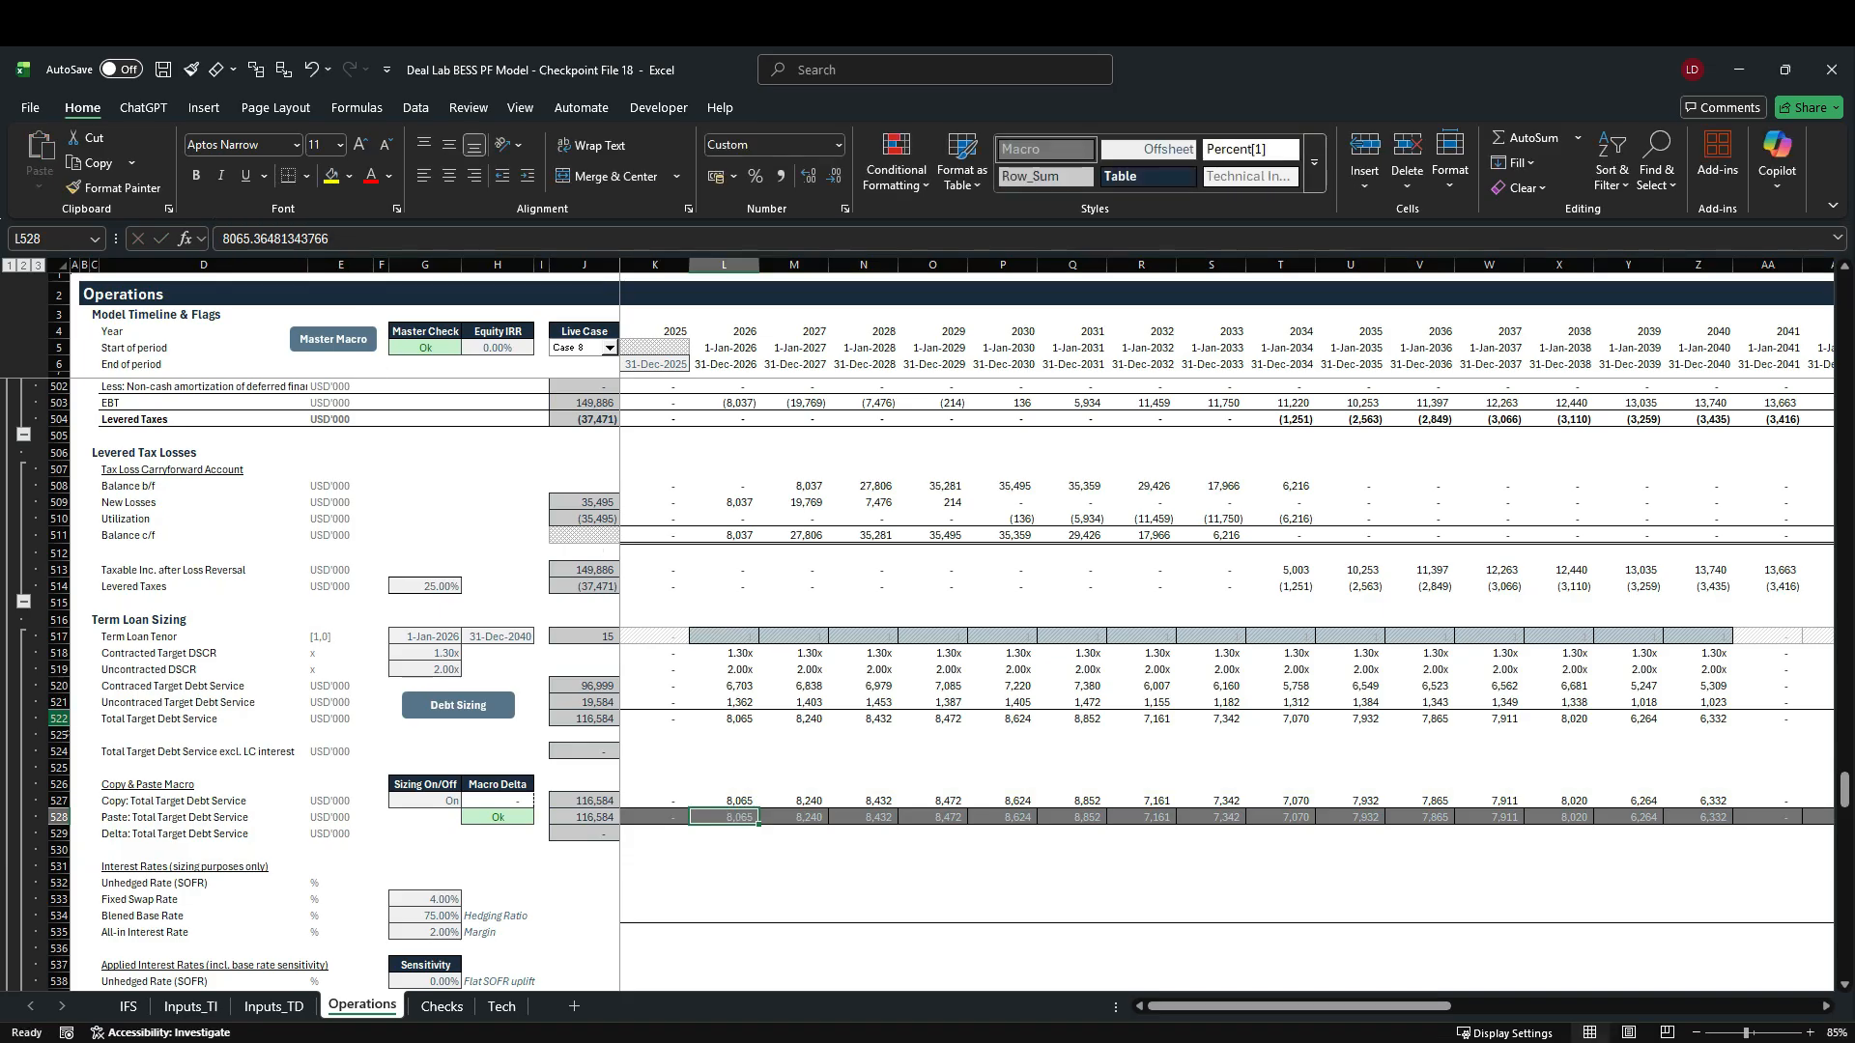
Step: Enter =ABS(K527-K528) in K529 of the Delta: Total Target Debt Service row
click(60, 719)
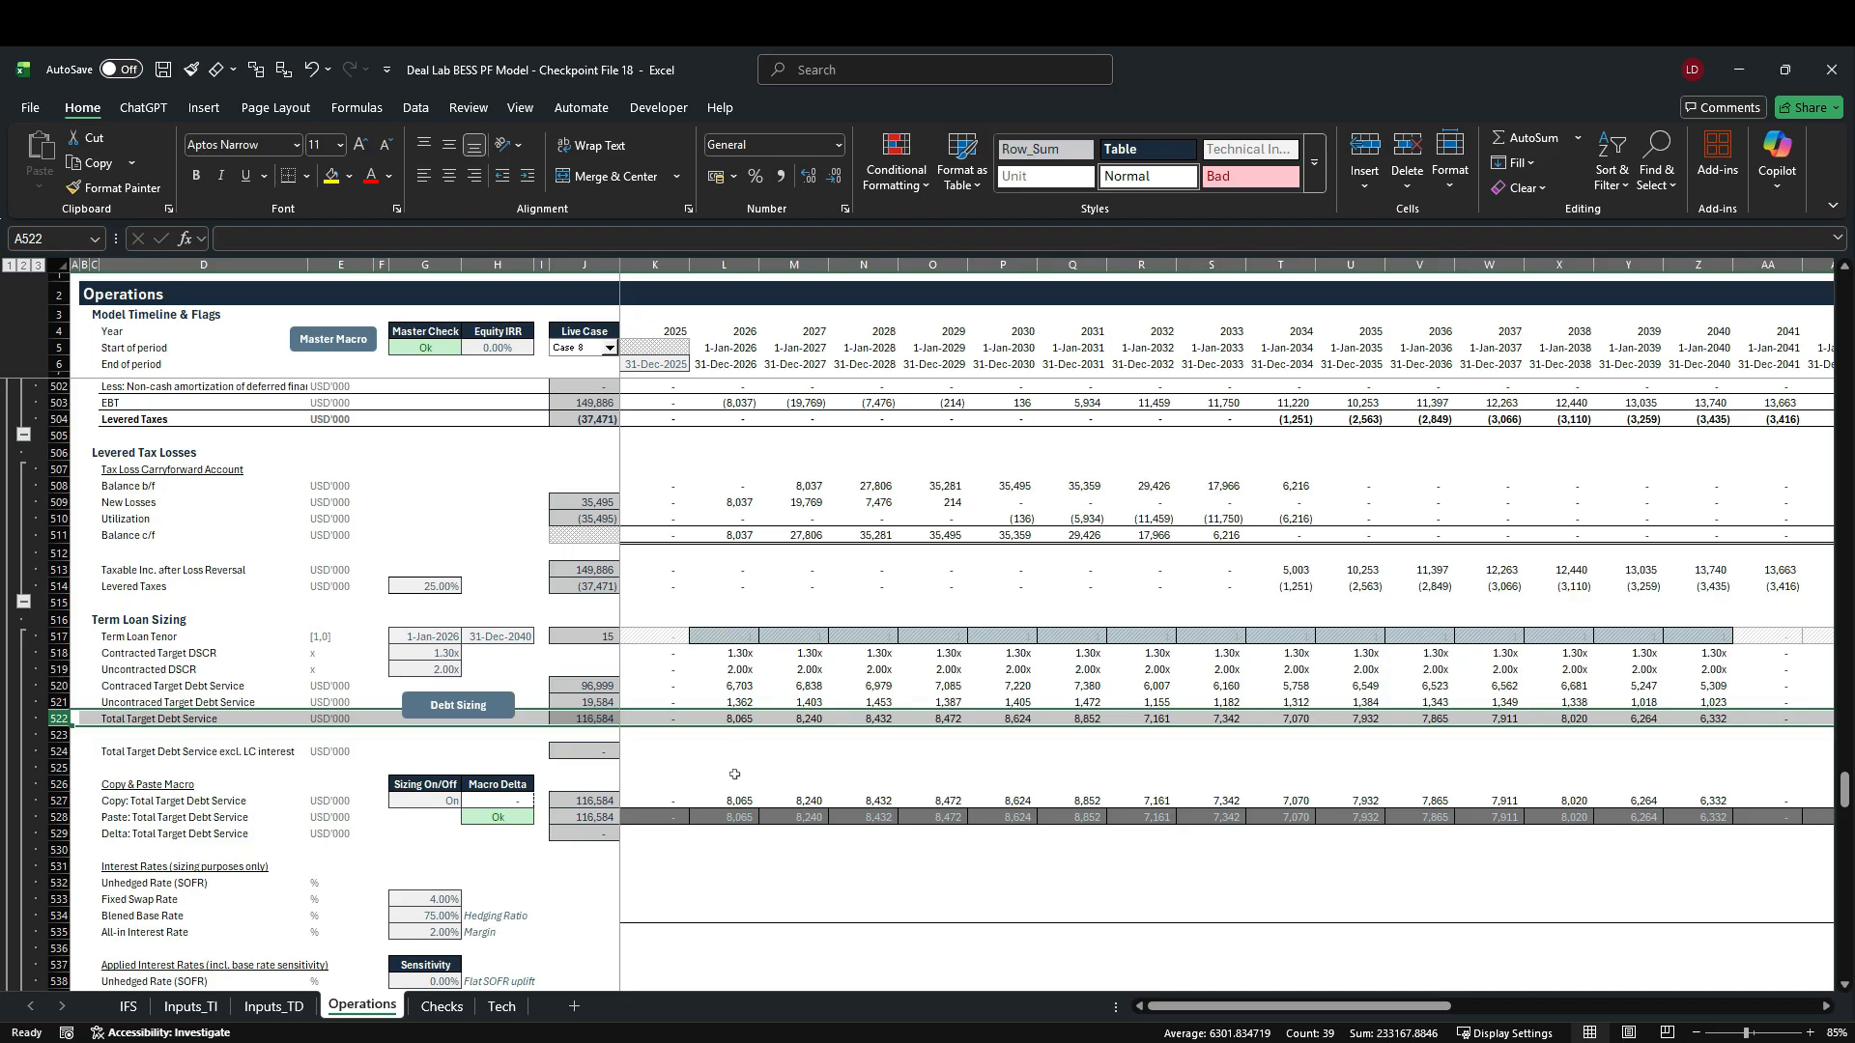
click(58, 834)
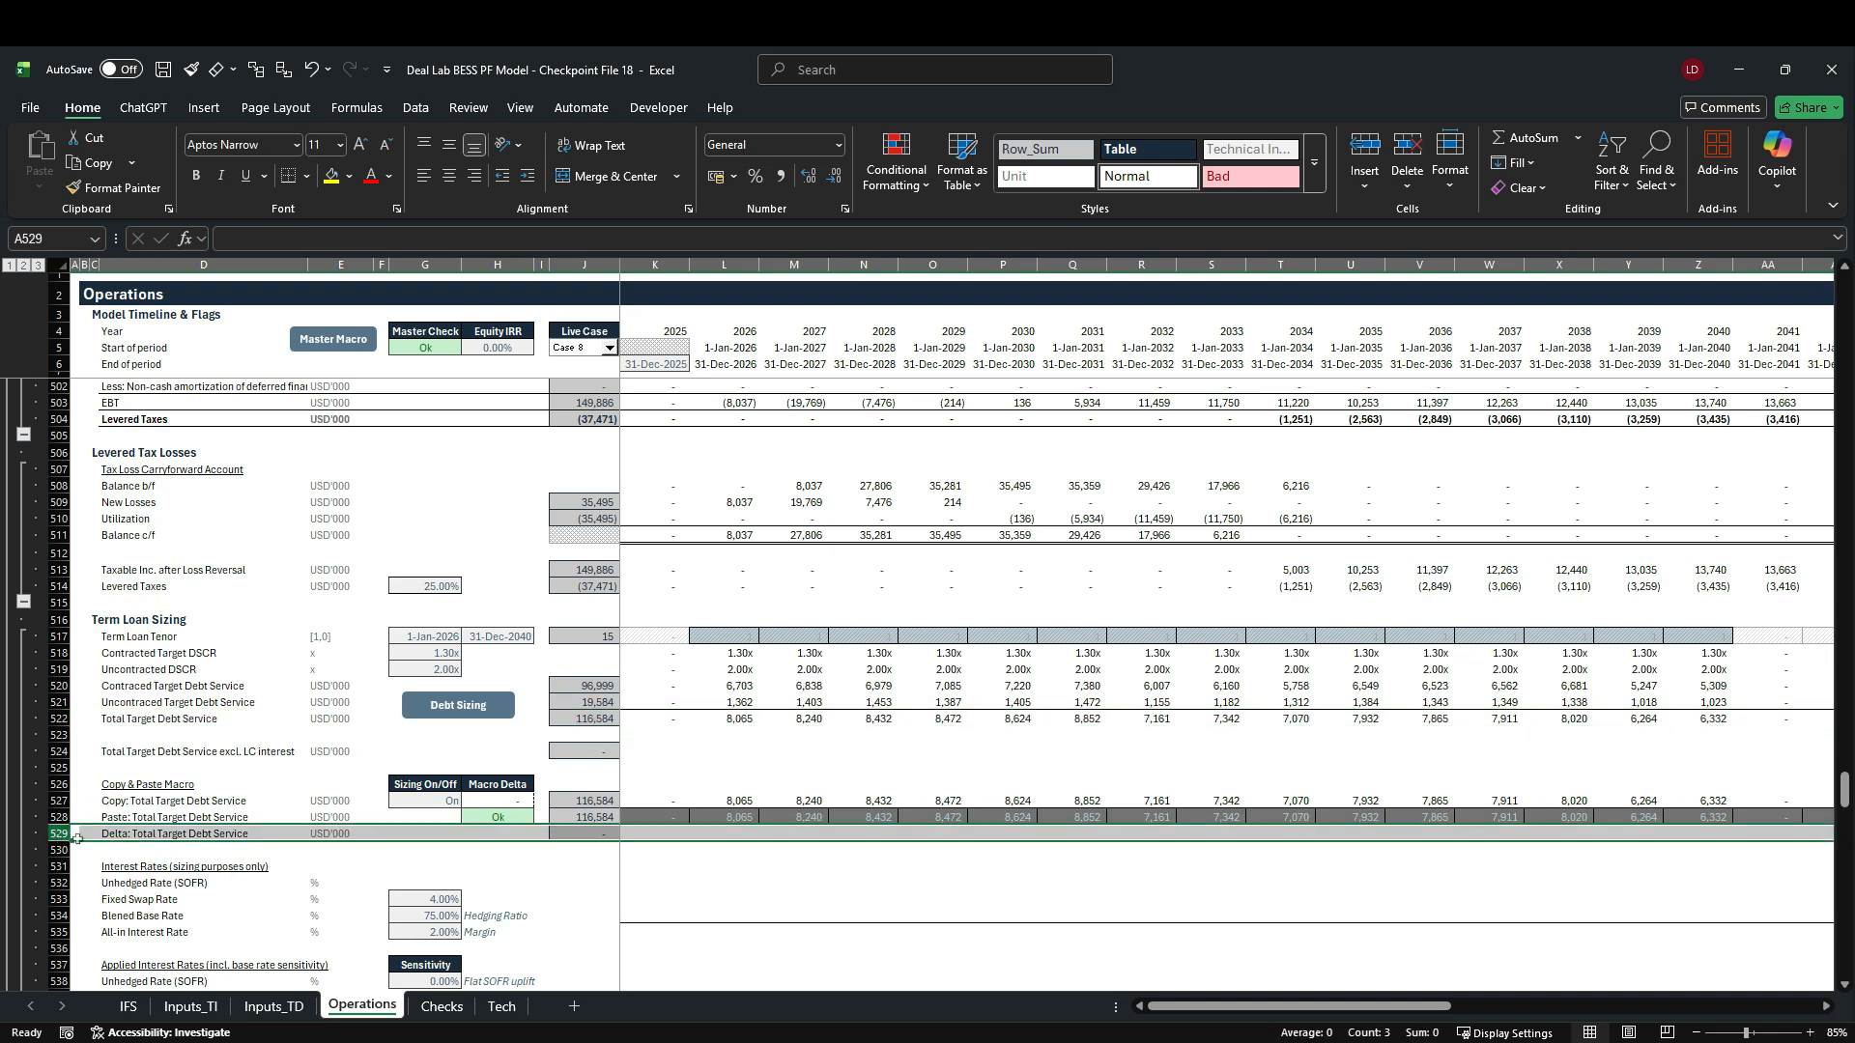
click(648, 835)
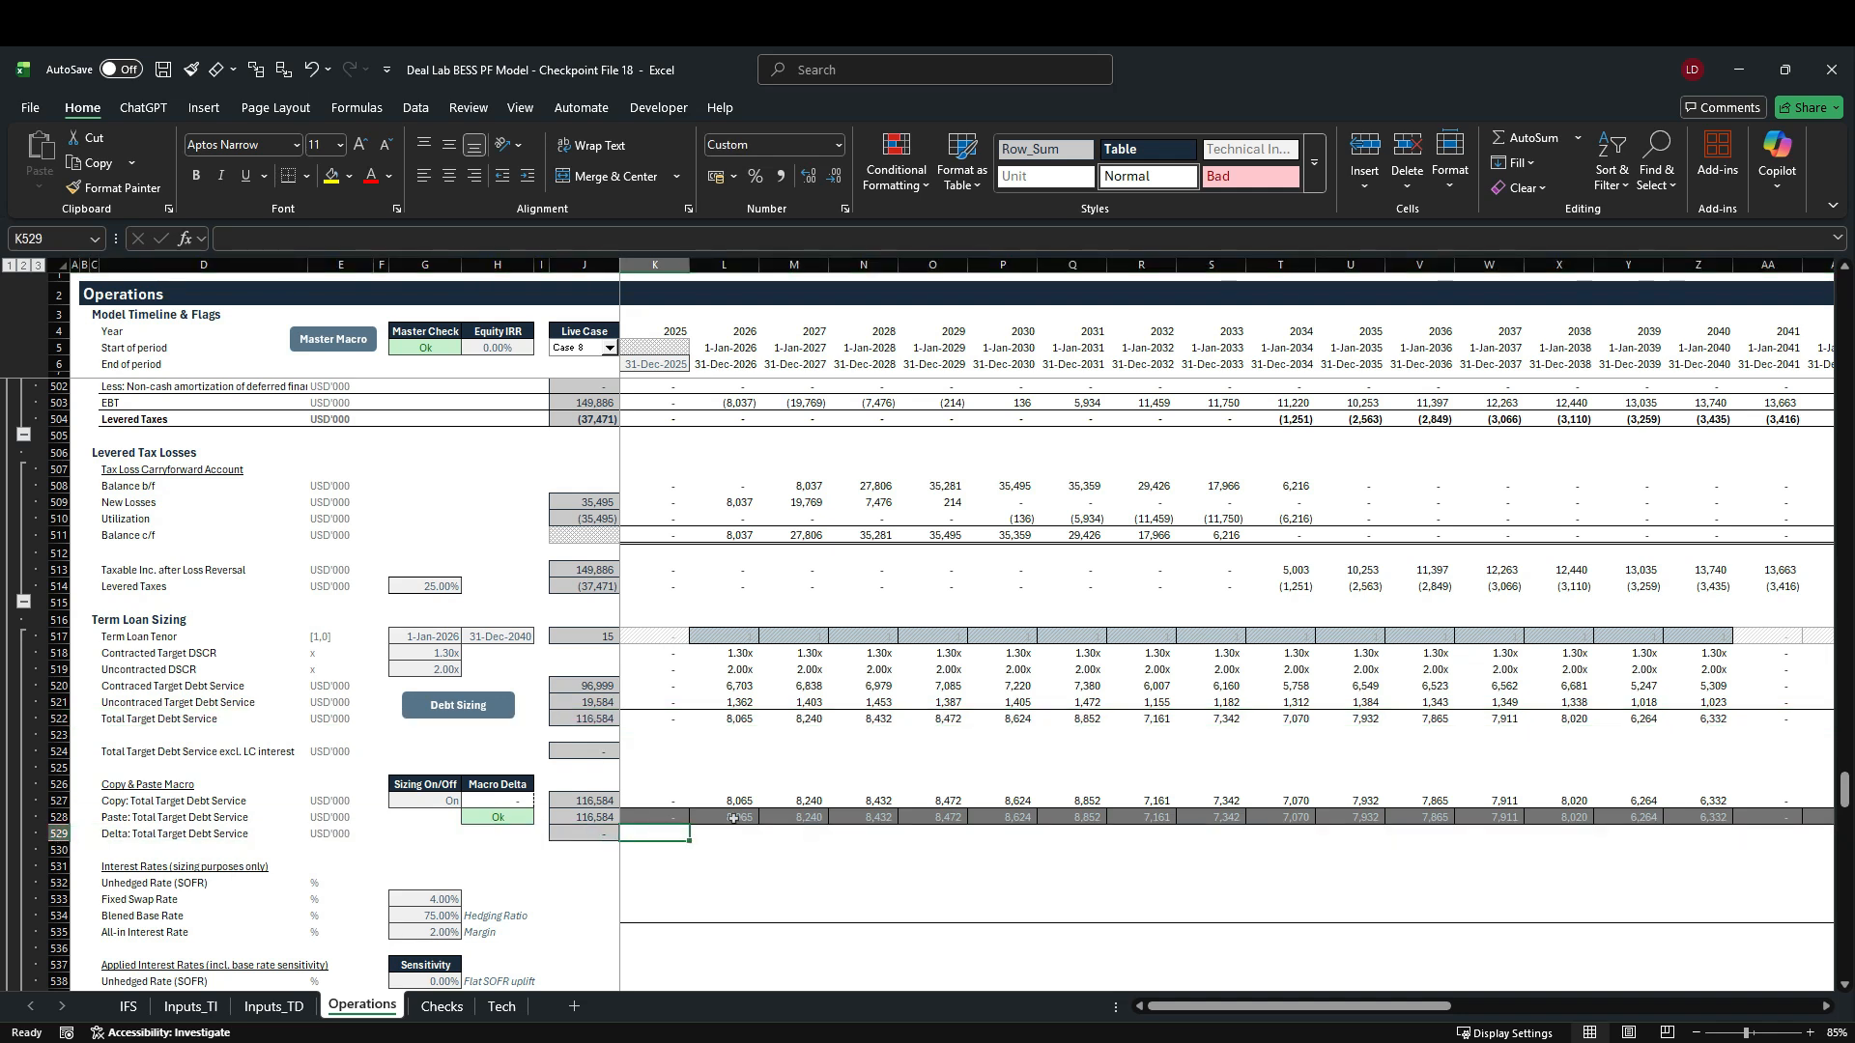
text(=ab)
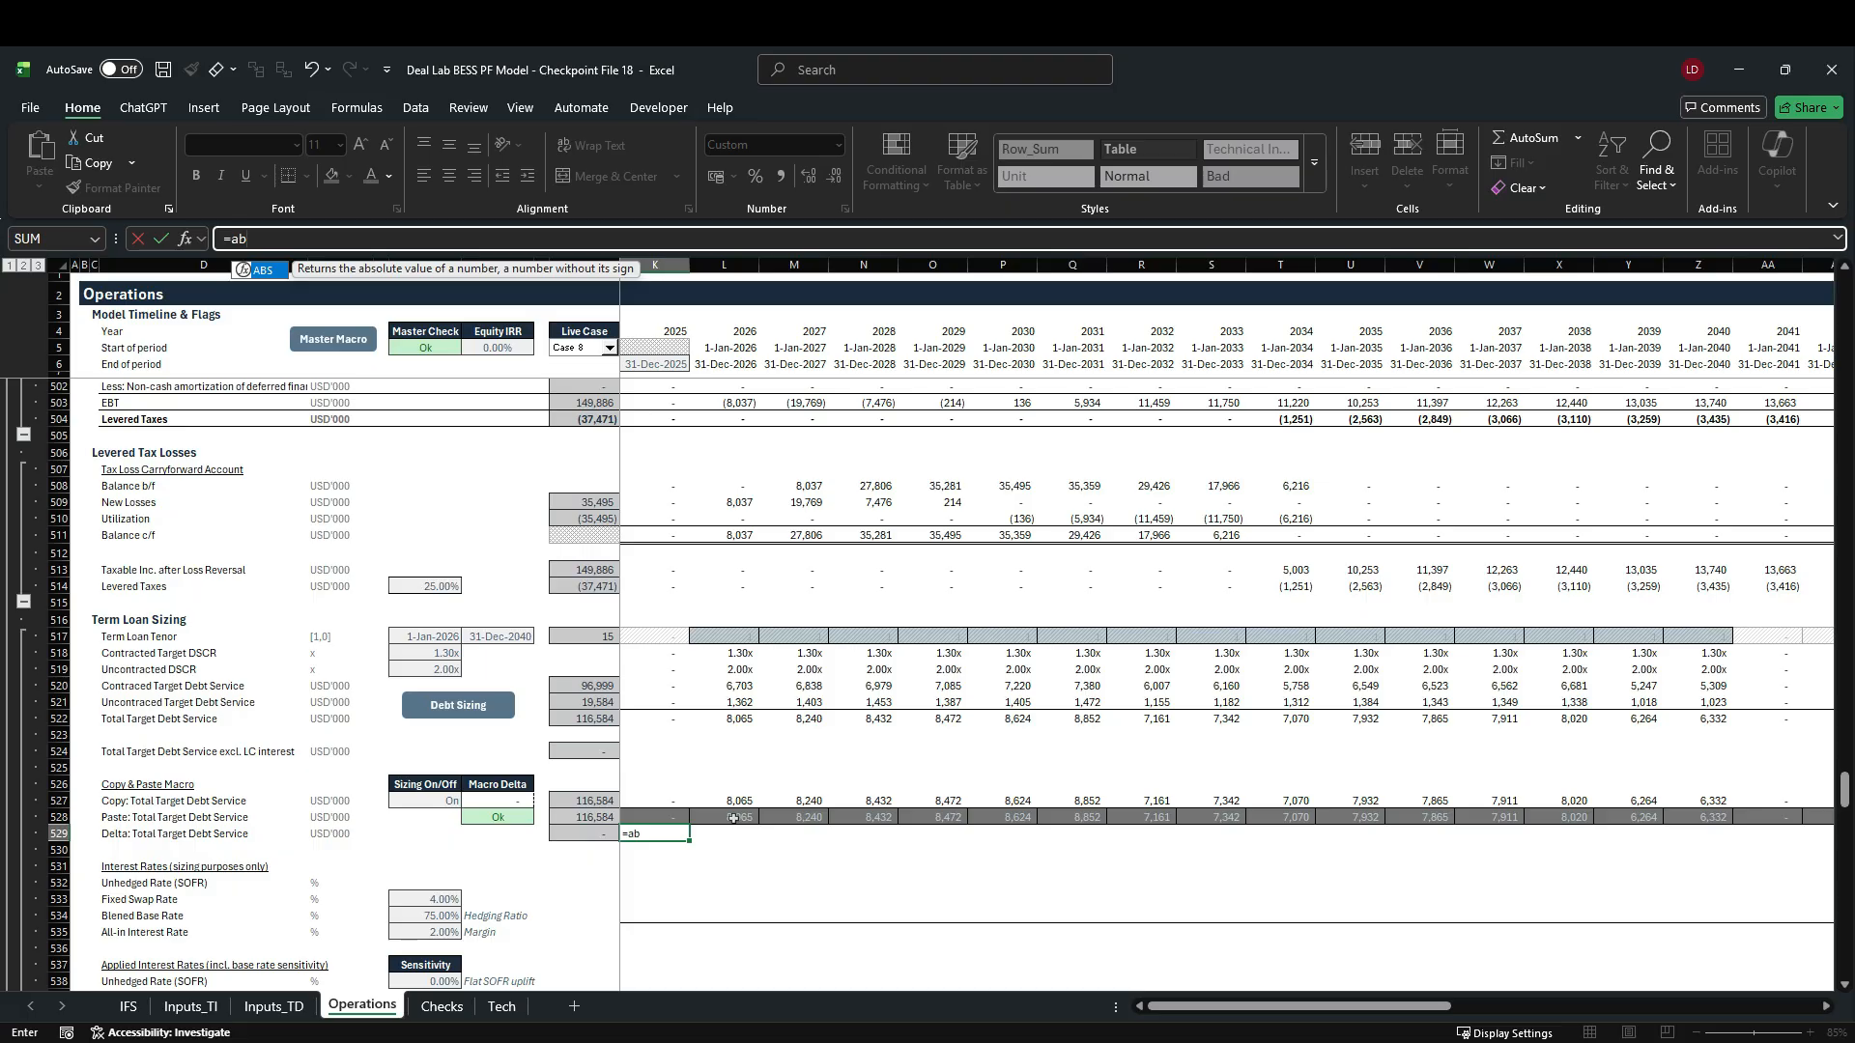
key(Tab)
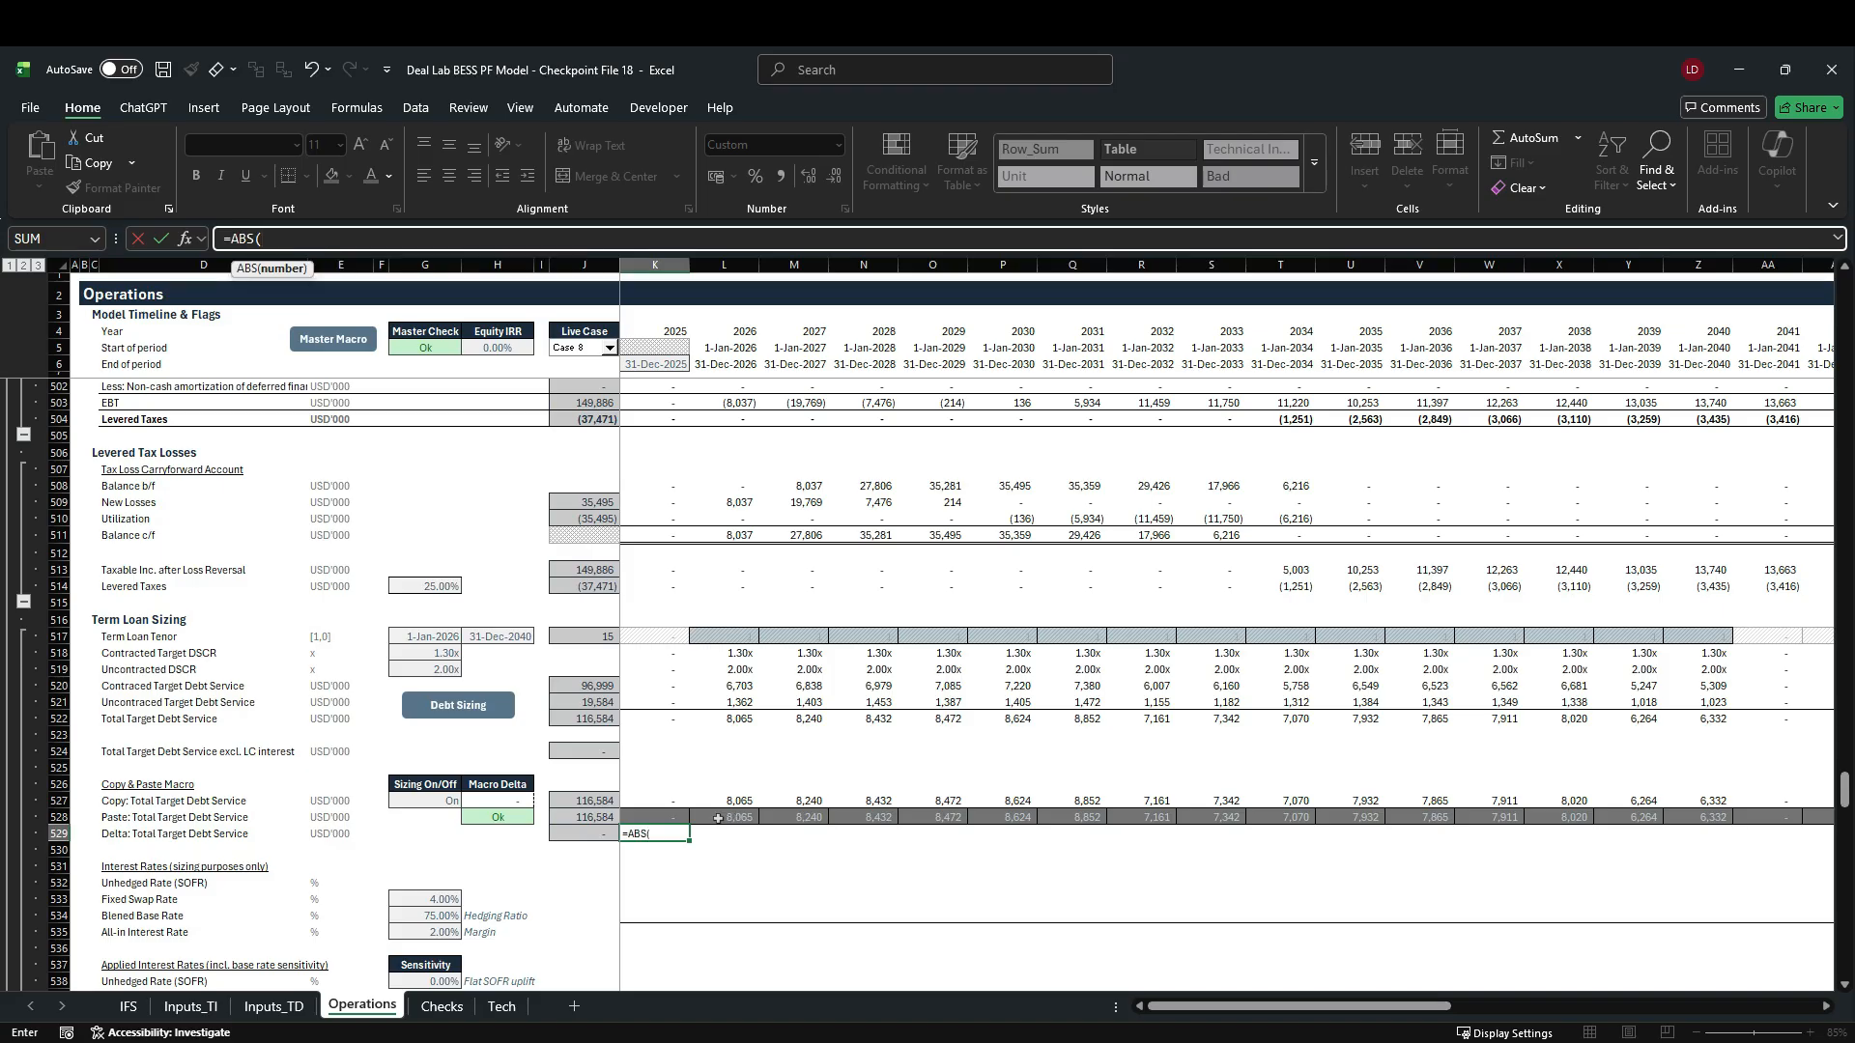
click(666, 801)
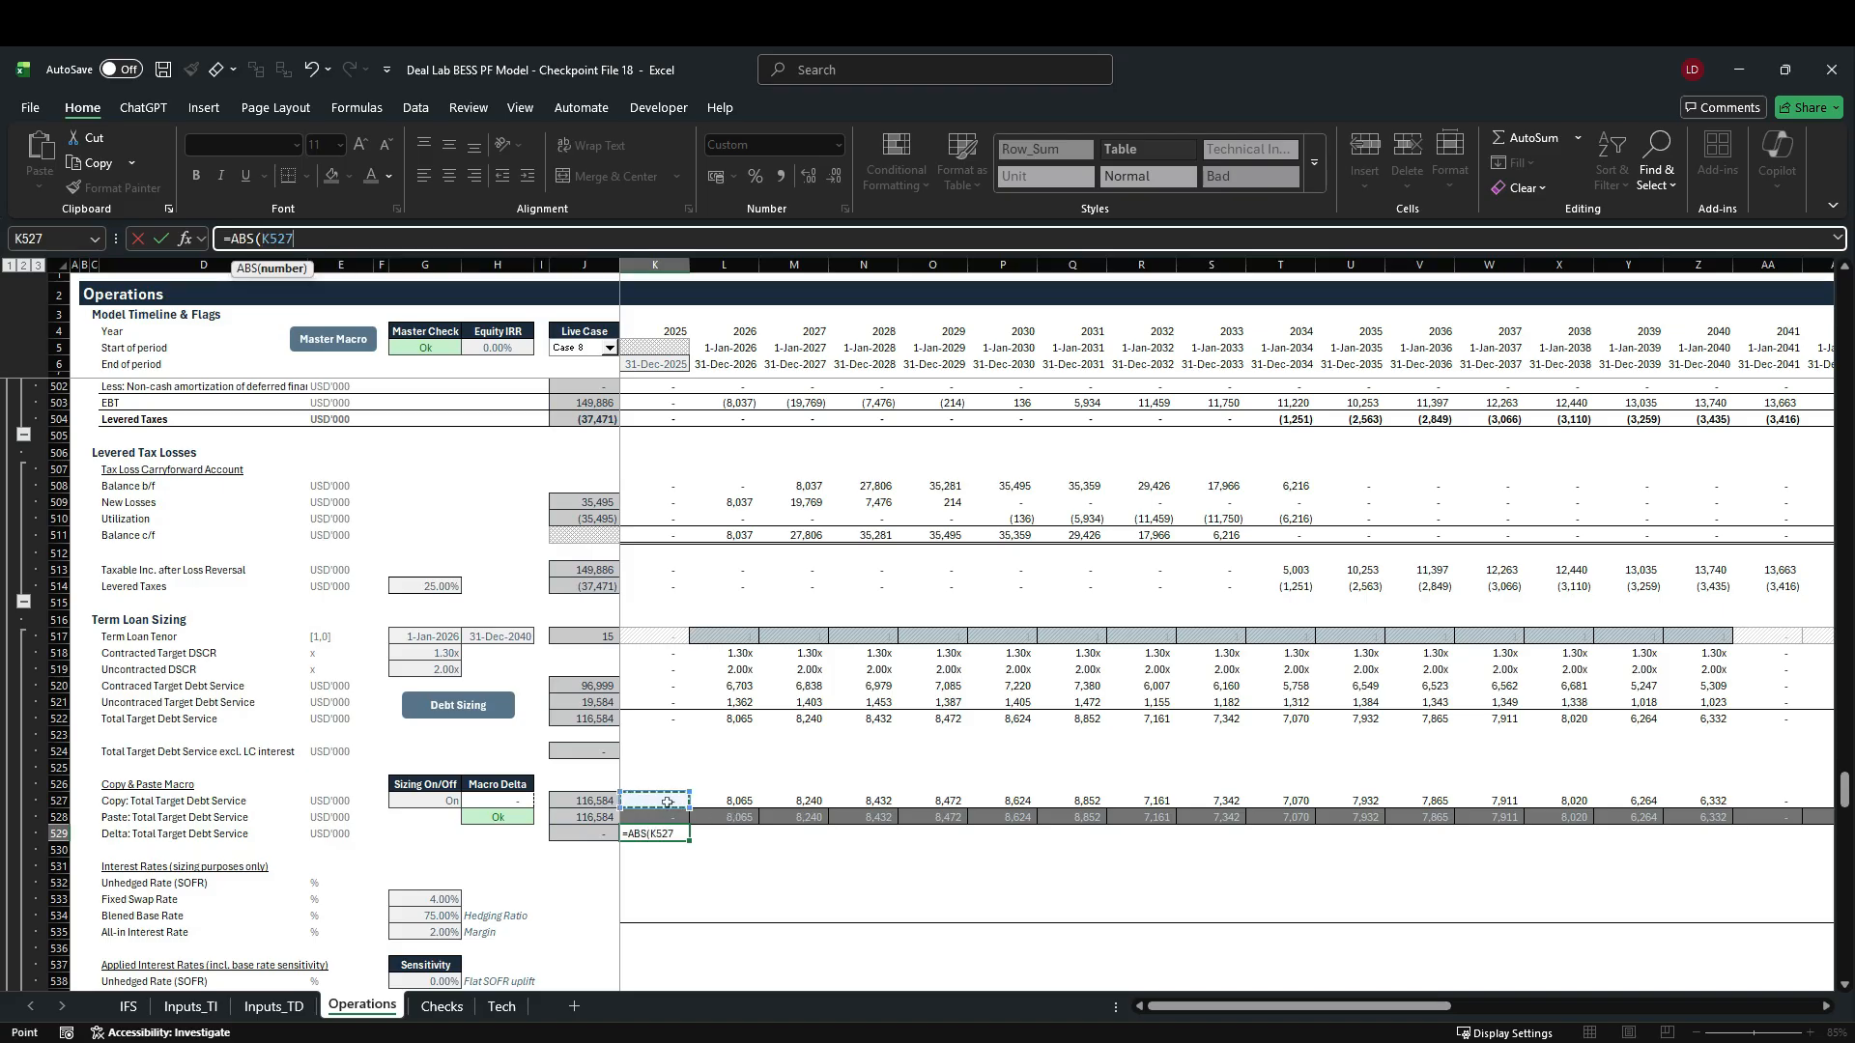
text(-)
click(658, 816)
text())
key(Return)
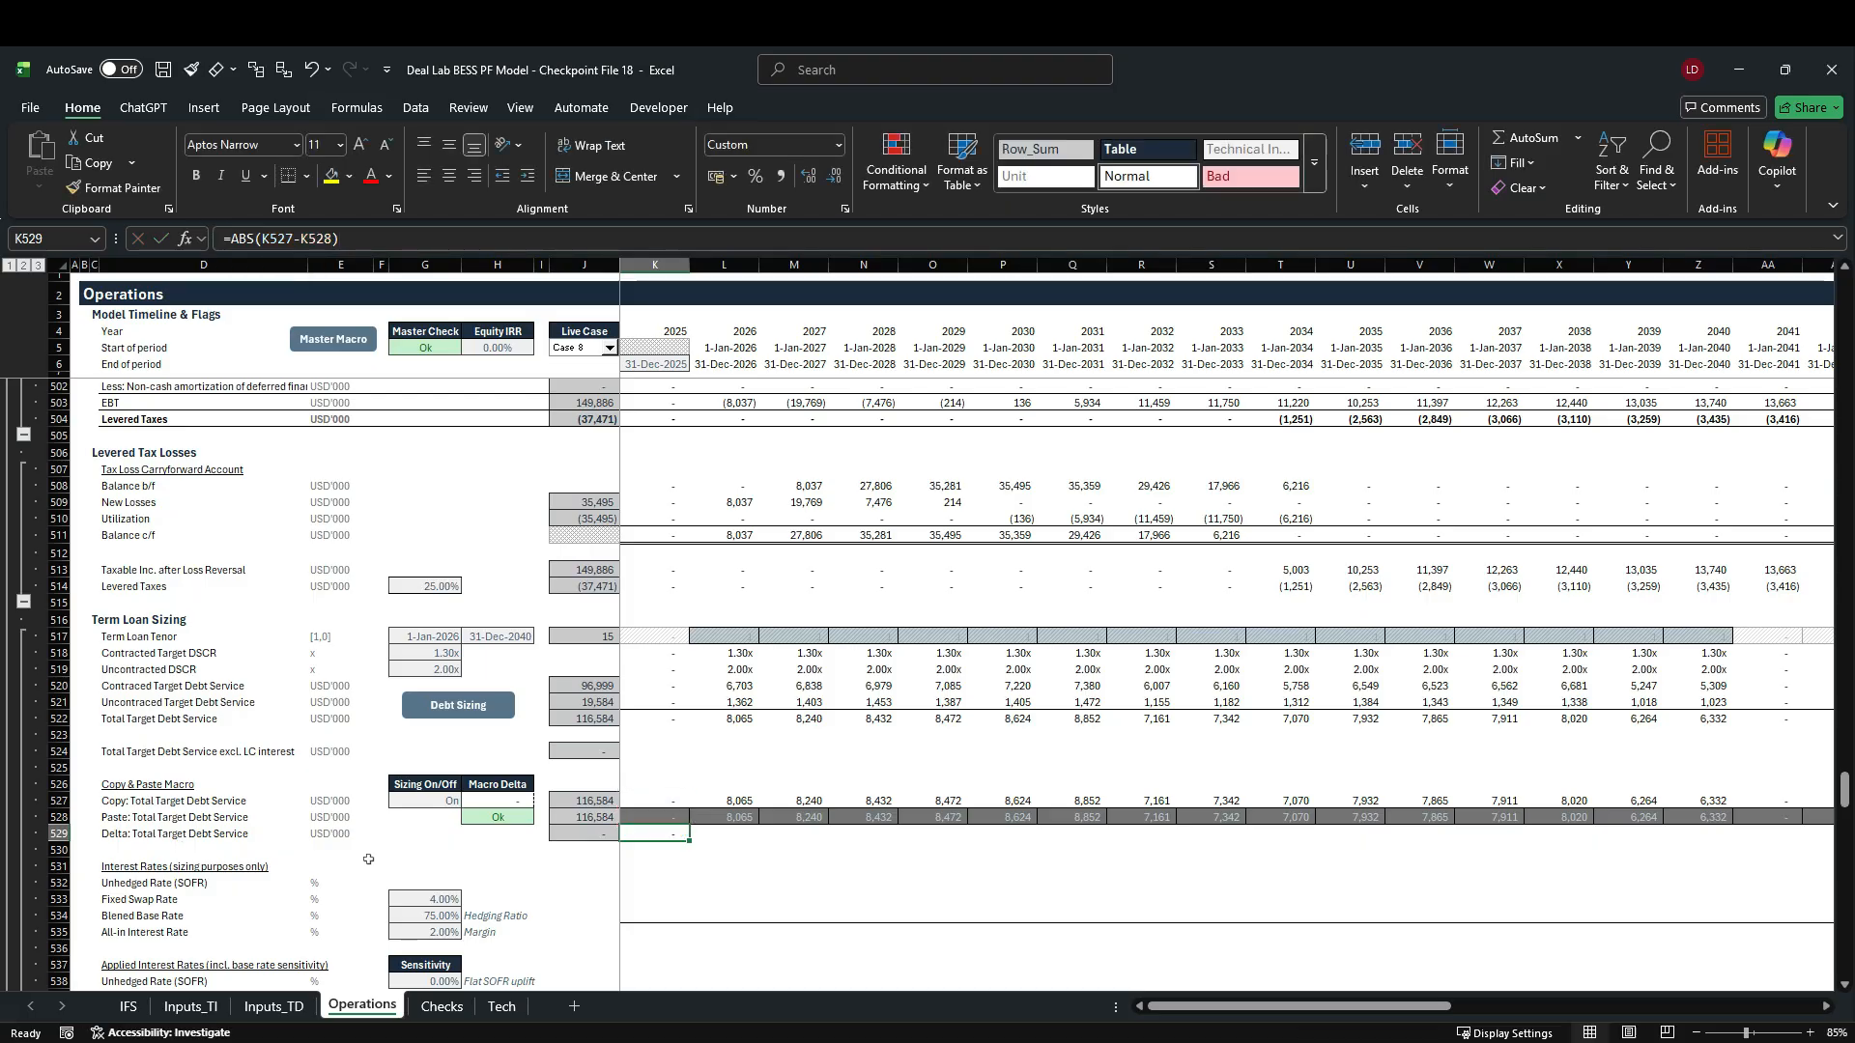
Step: Fill the delta formula from K529 across the timeline to 2060
key(ctrl+shift+Right)
key(shift+Left)
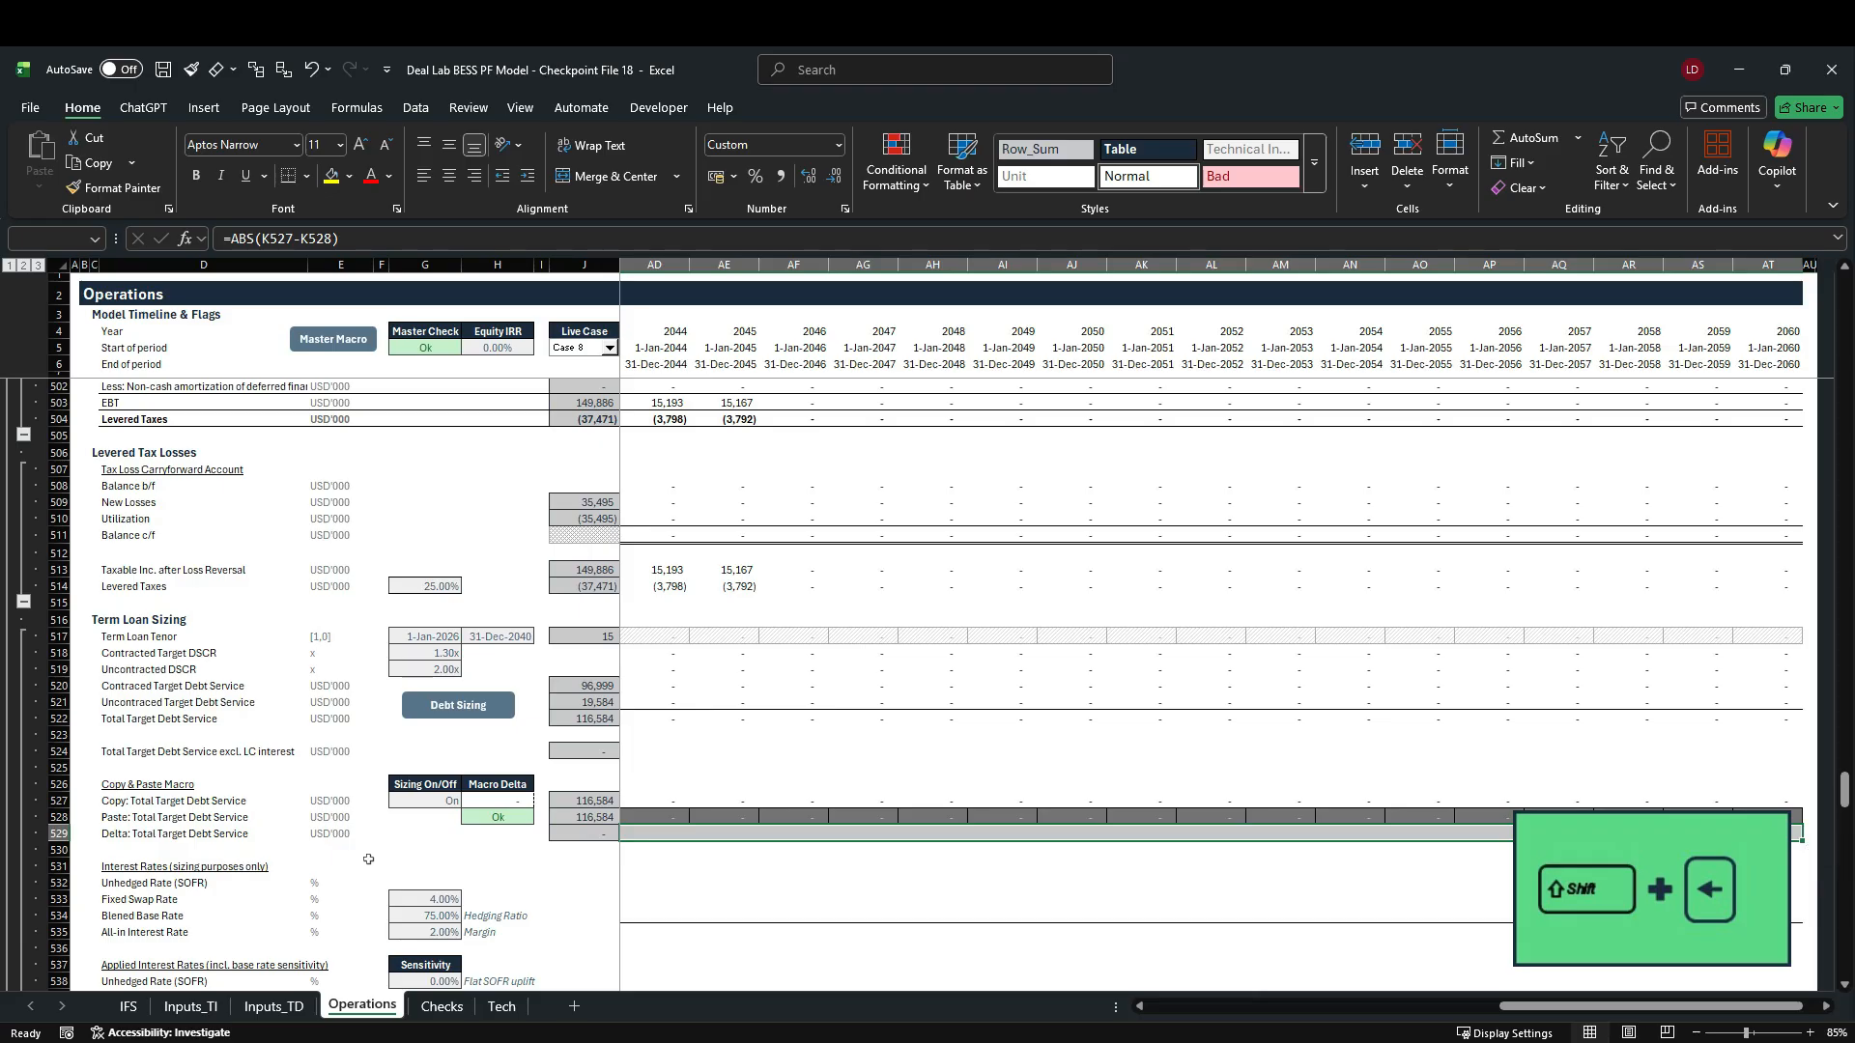
key(ctrl+r)
key(shift+BackSpace)
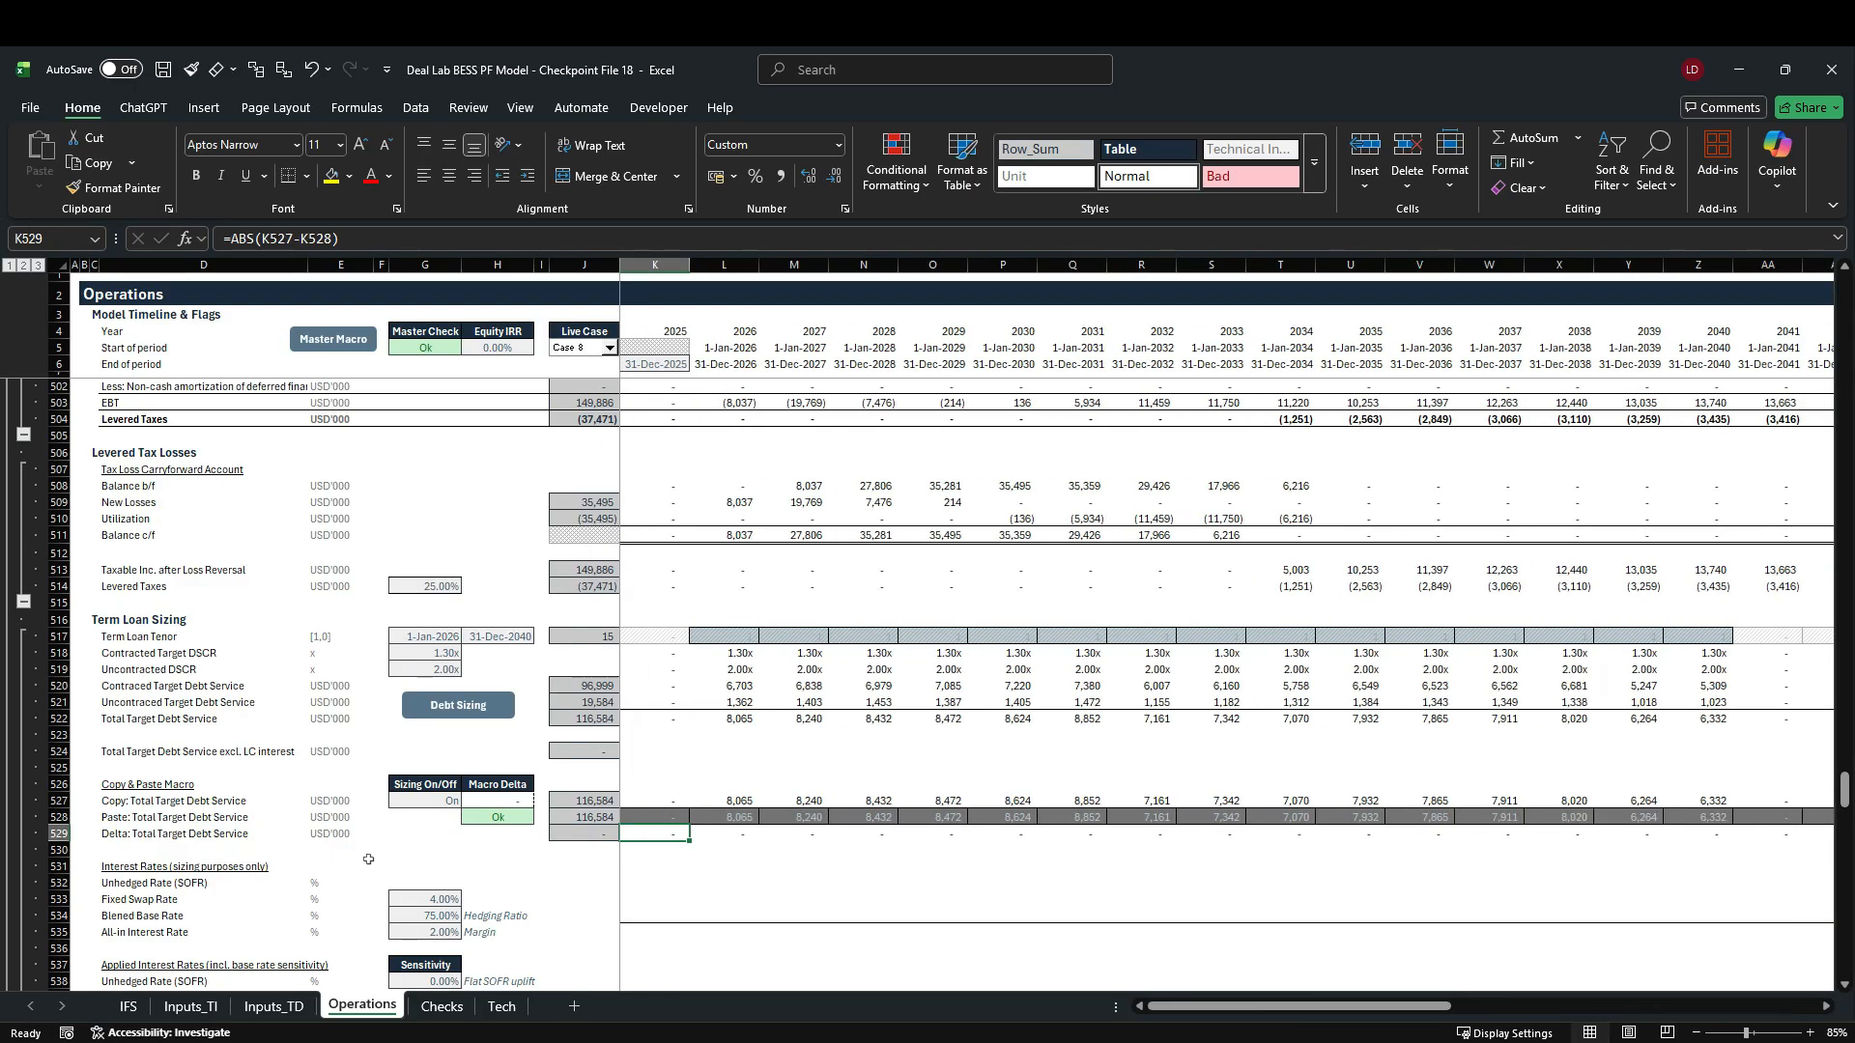
Step: Clear the pasted values from the Paste: Total Target Debt Service row and review the debt sizing check on the Checks sheet
key(Up)
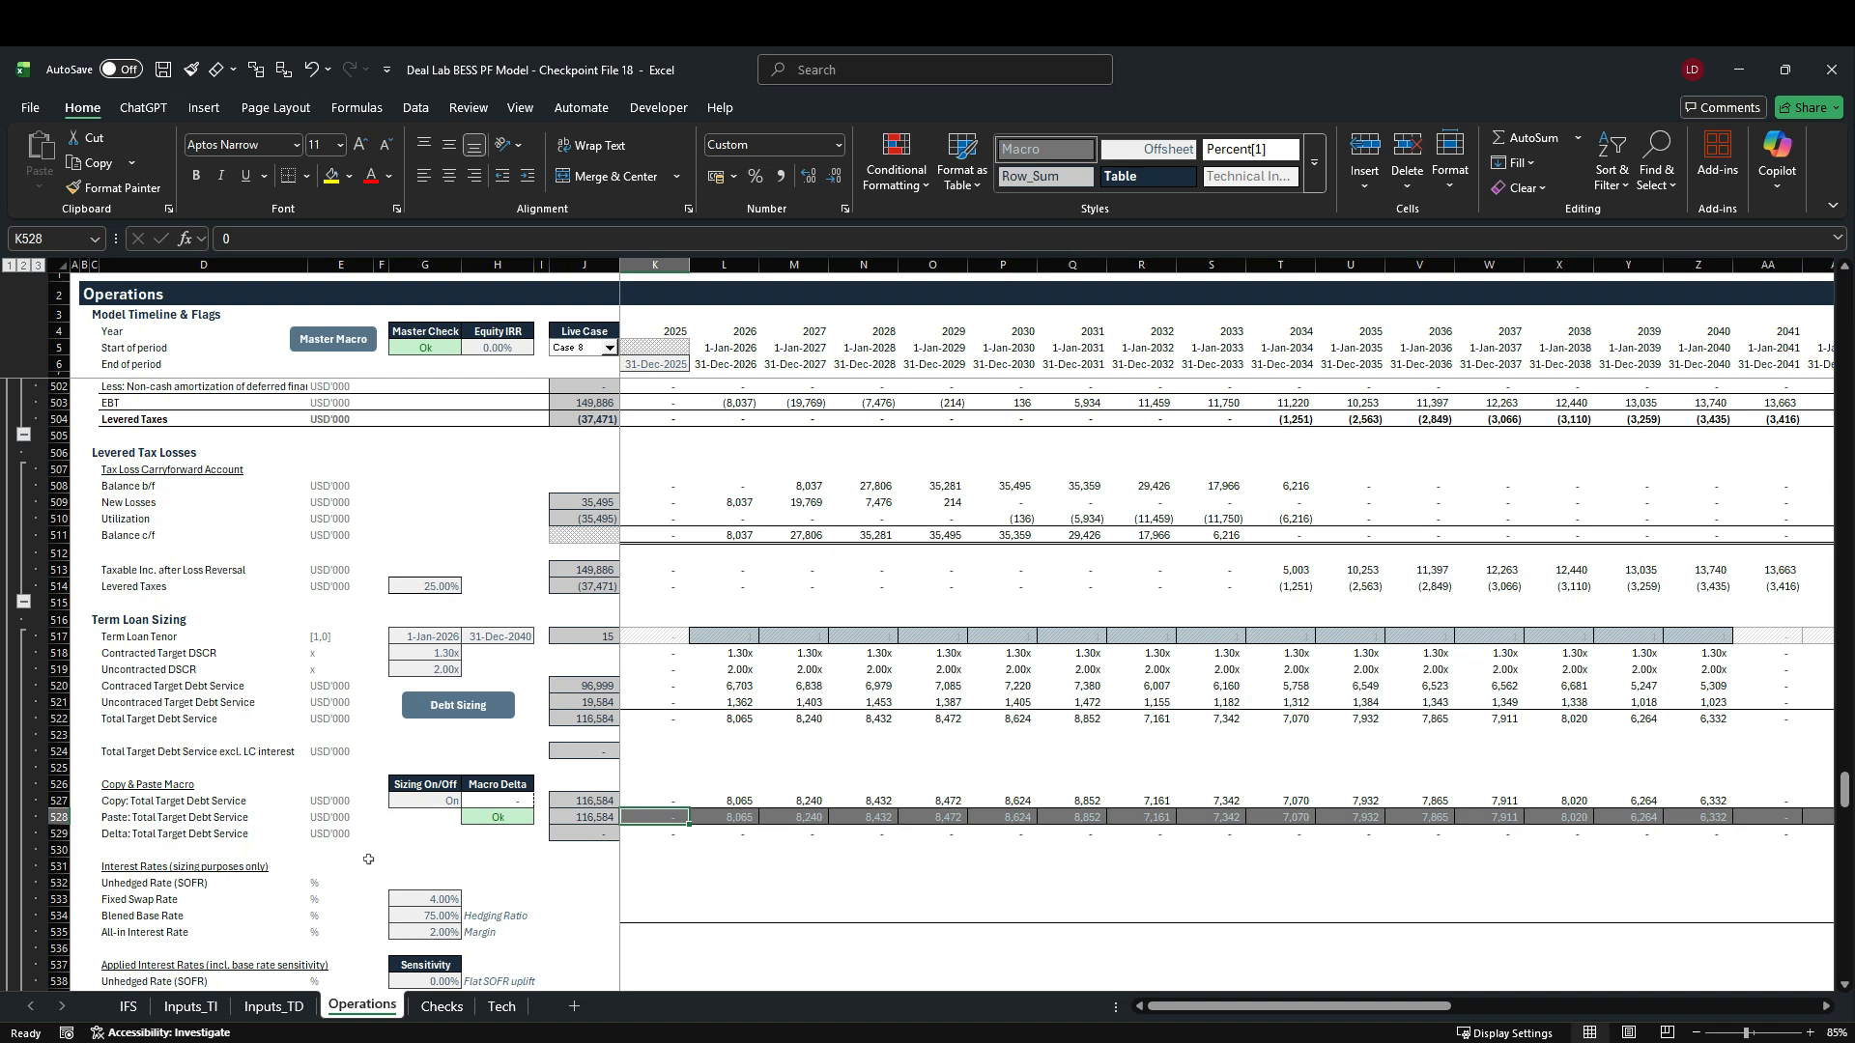
key(ctrl+shift+Right)
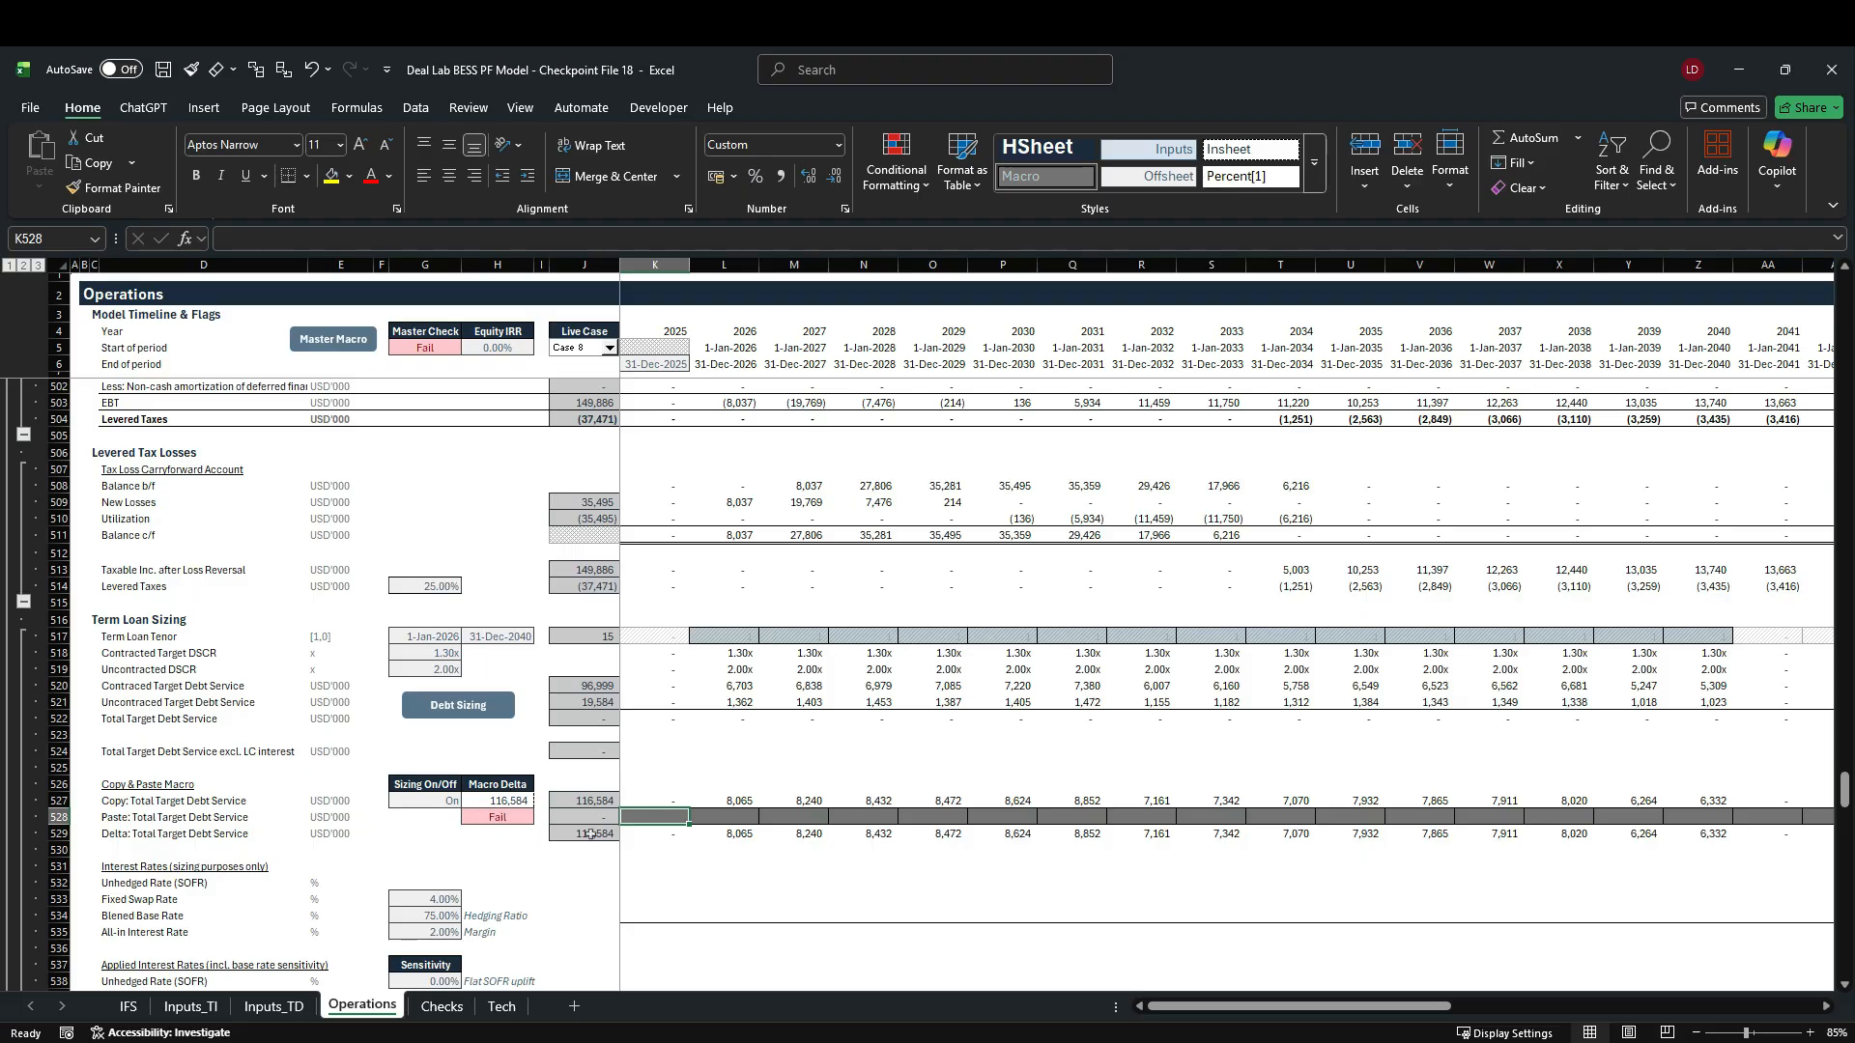
click(440, 1007)
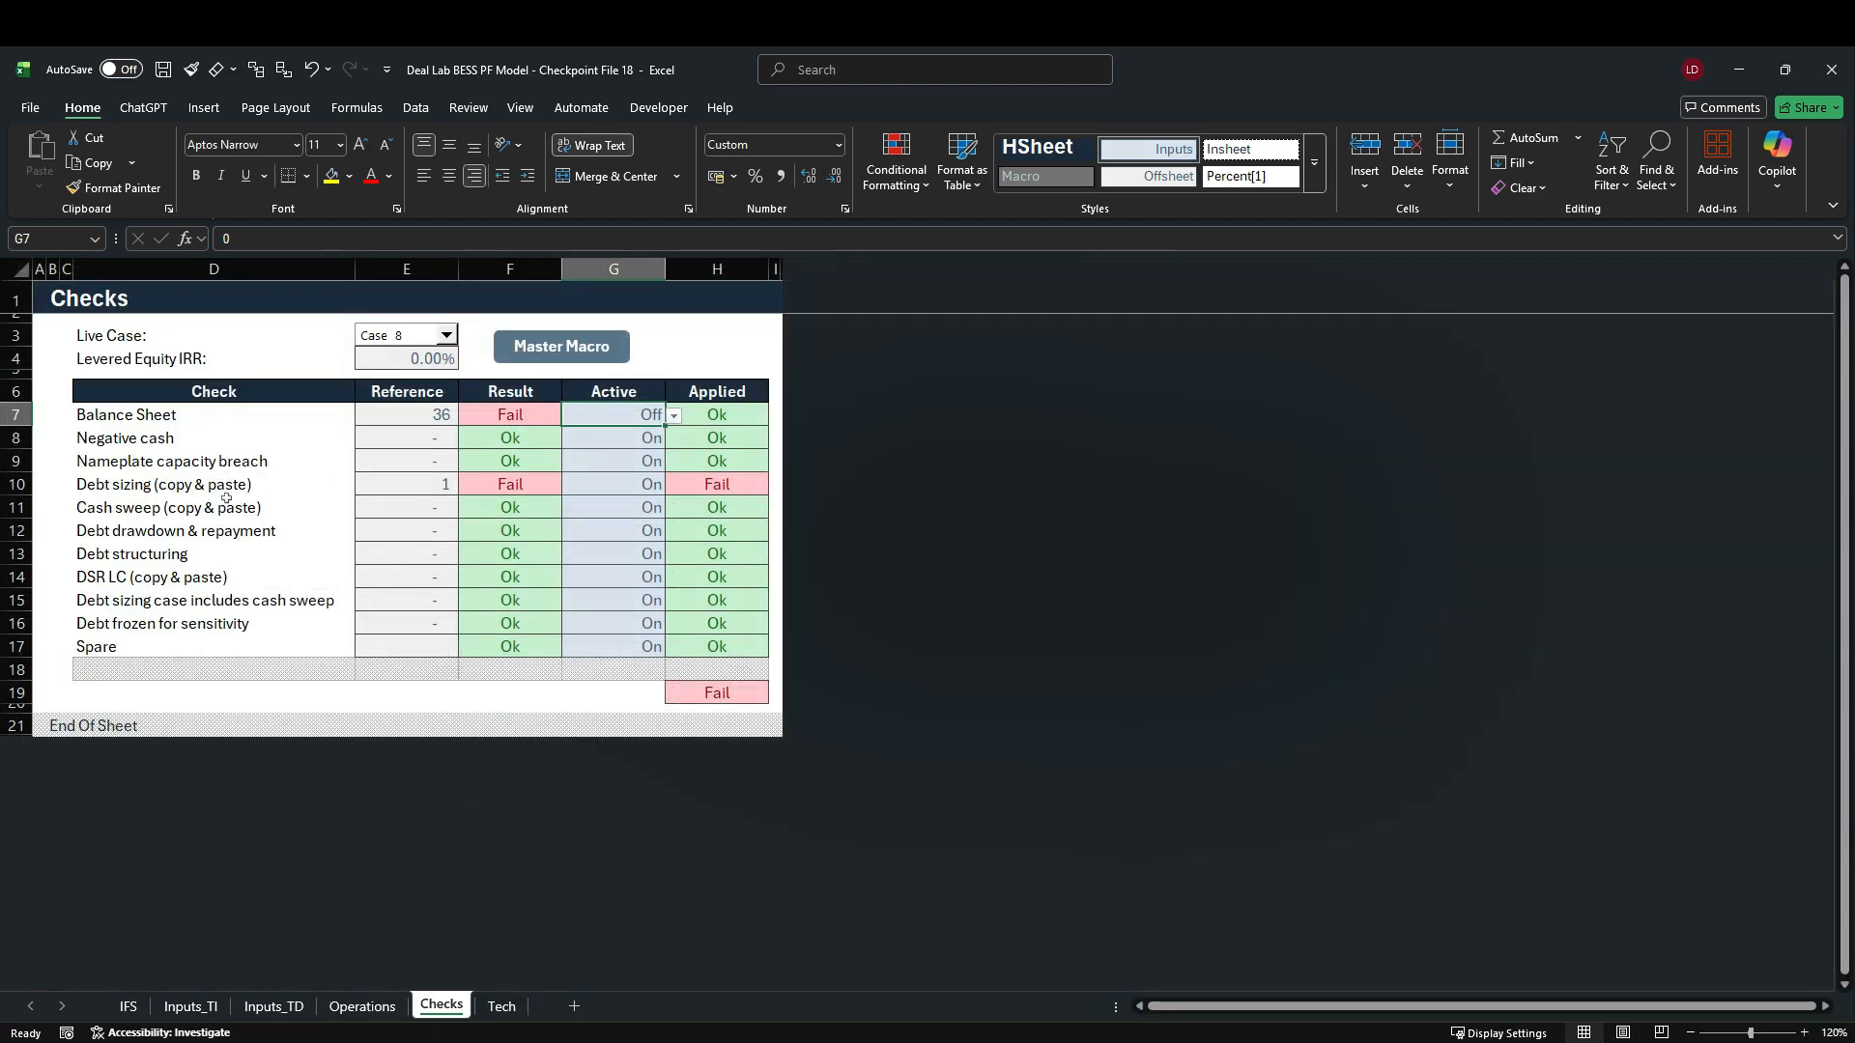
click(384, 1009)
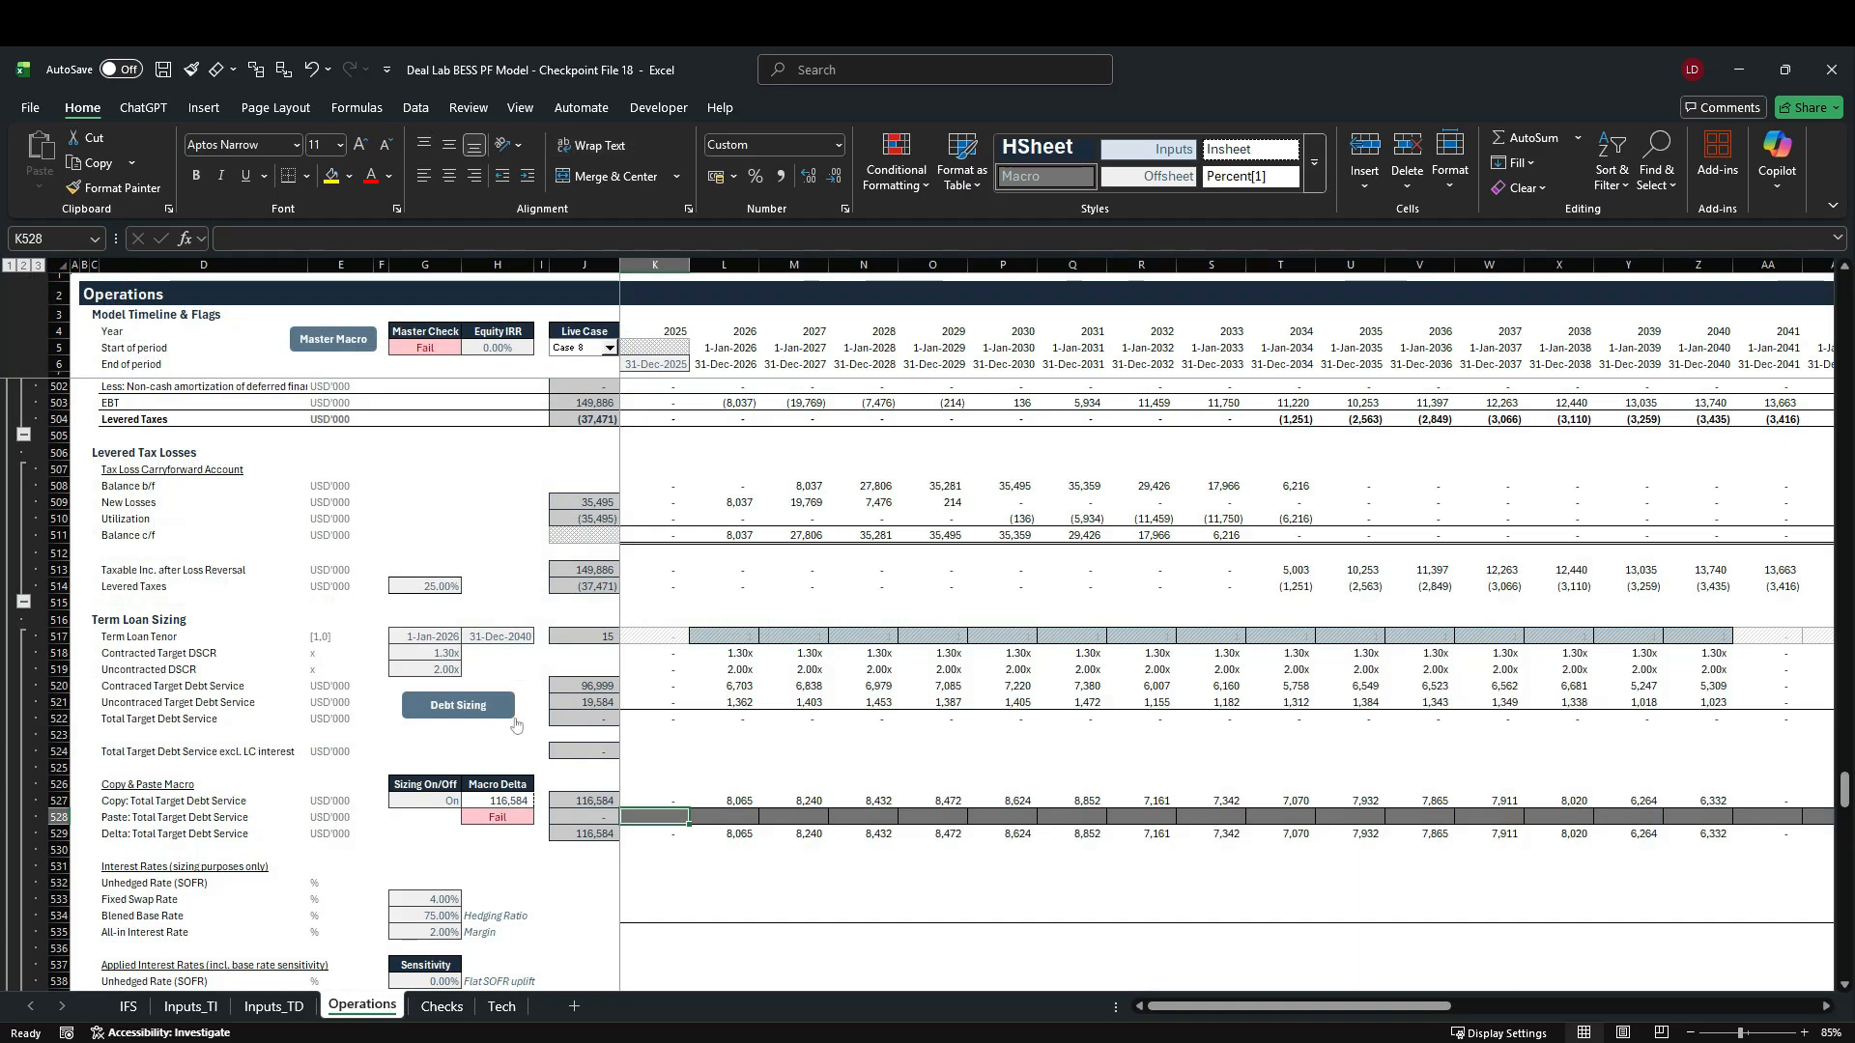
Step: Run the Debt Sizing macro to repopulate the Paste: Total Target Debt Service row with values
click(458, 705)
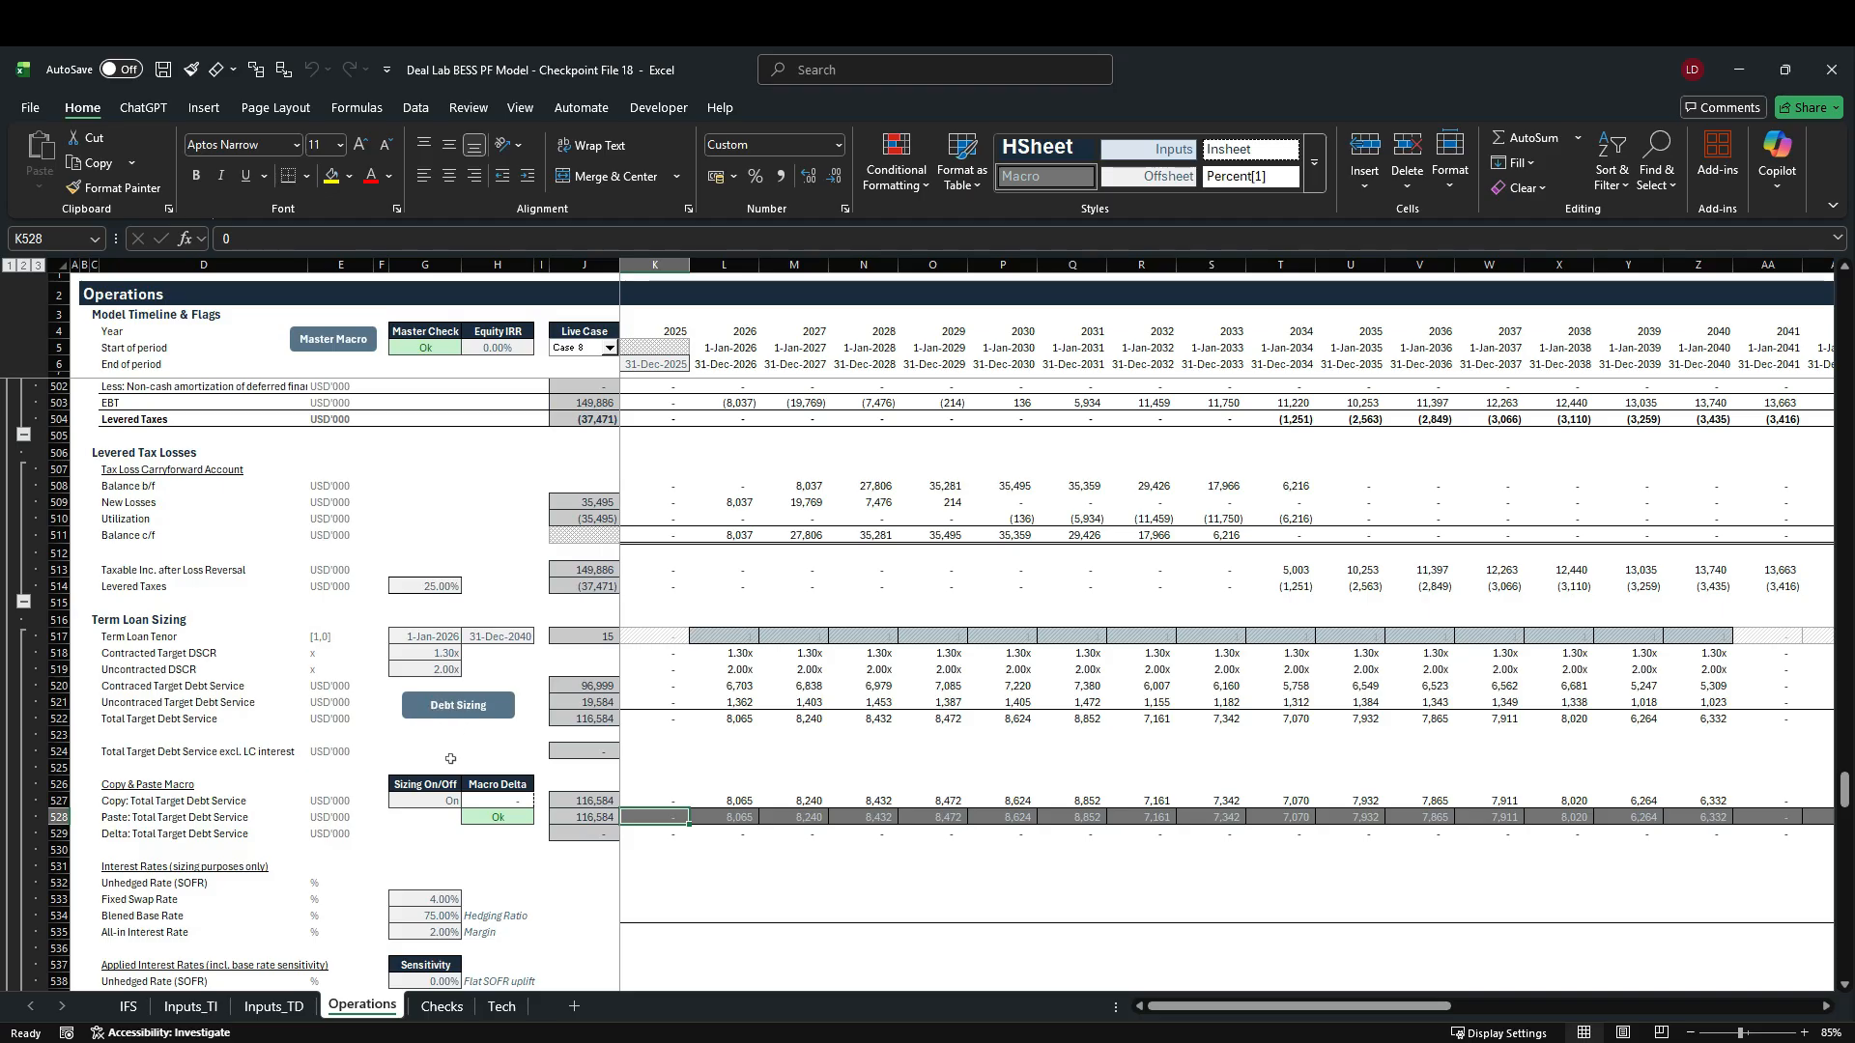
click(473, 655)
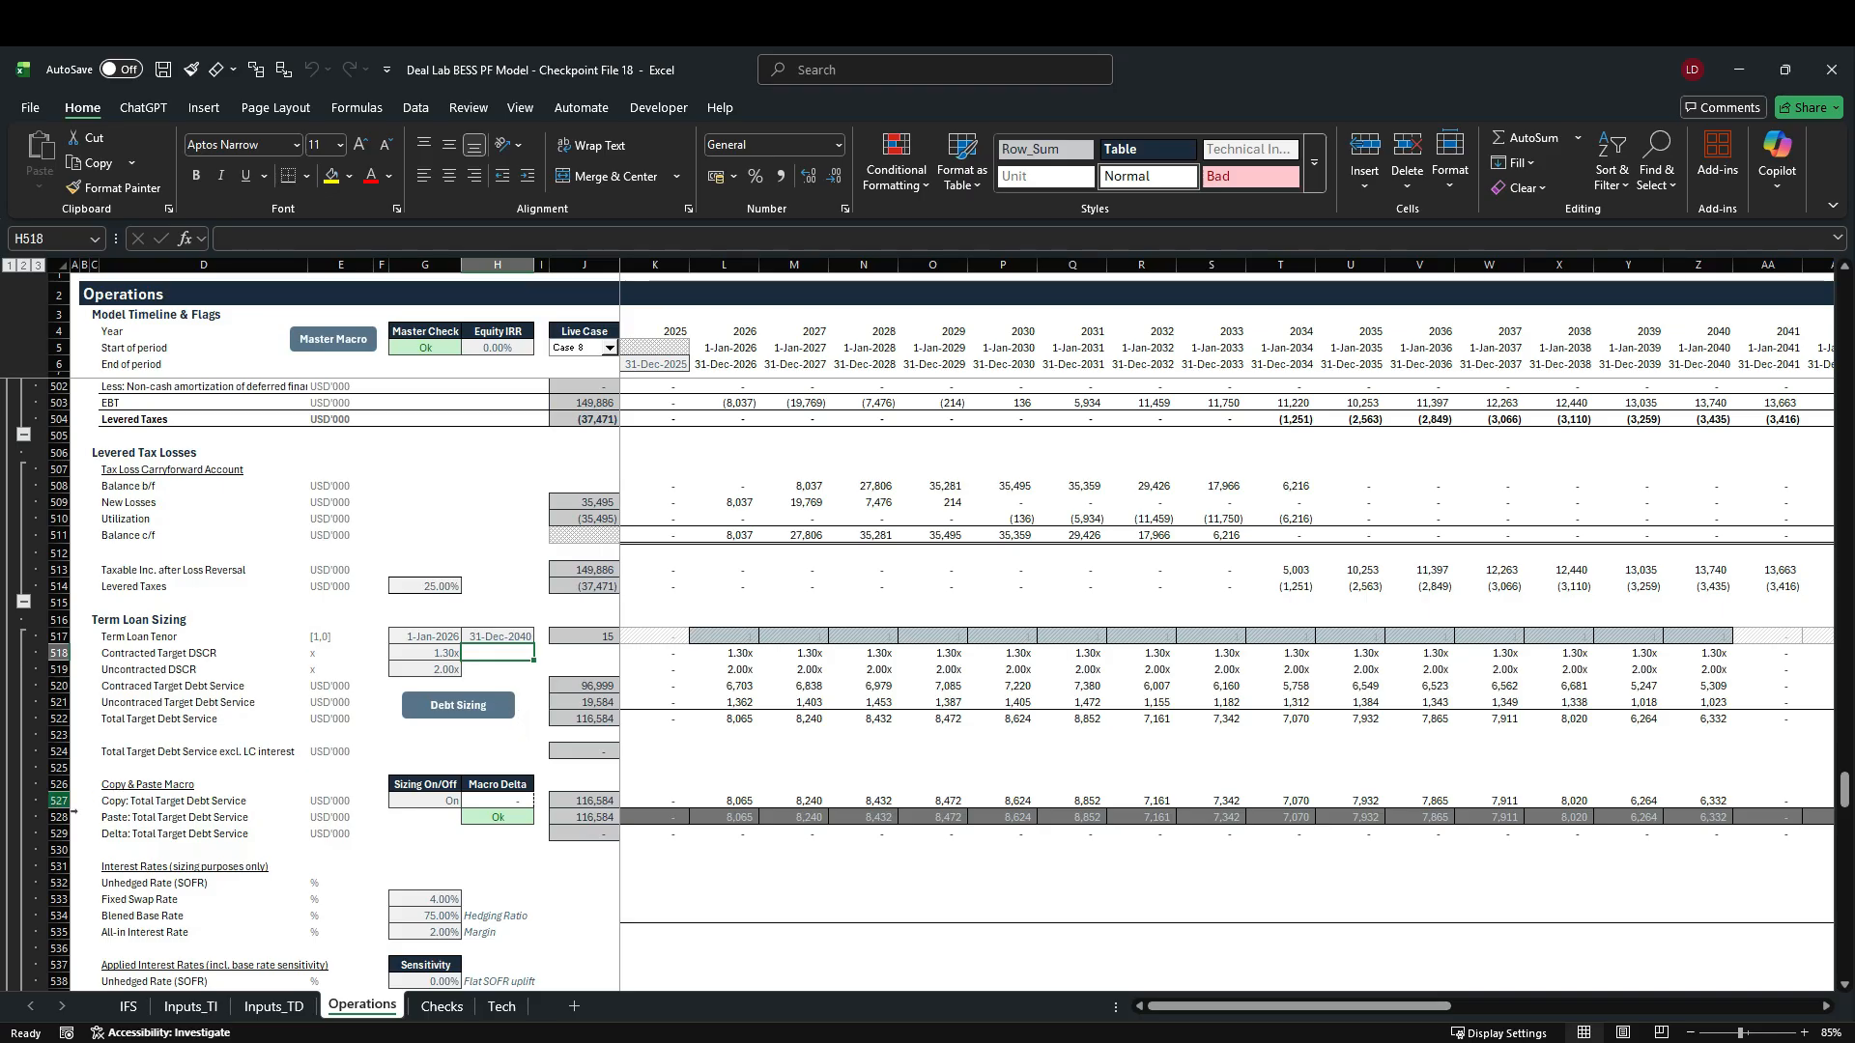
Step: Check the range name assigned to the Copy: Total Target Debt Service row from K527 to 2060
click(645, 800)
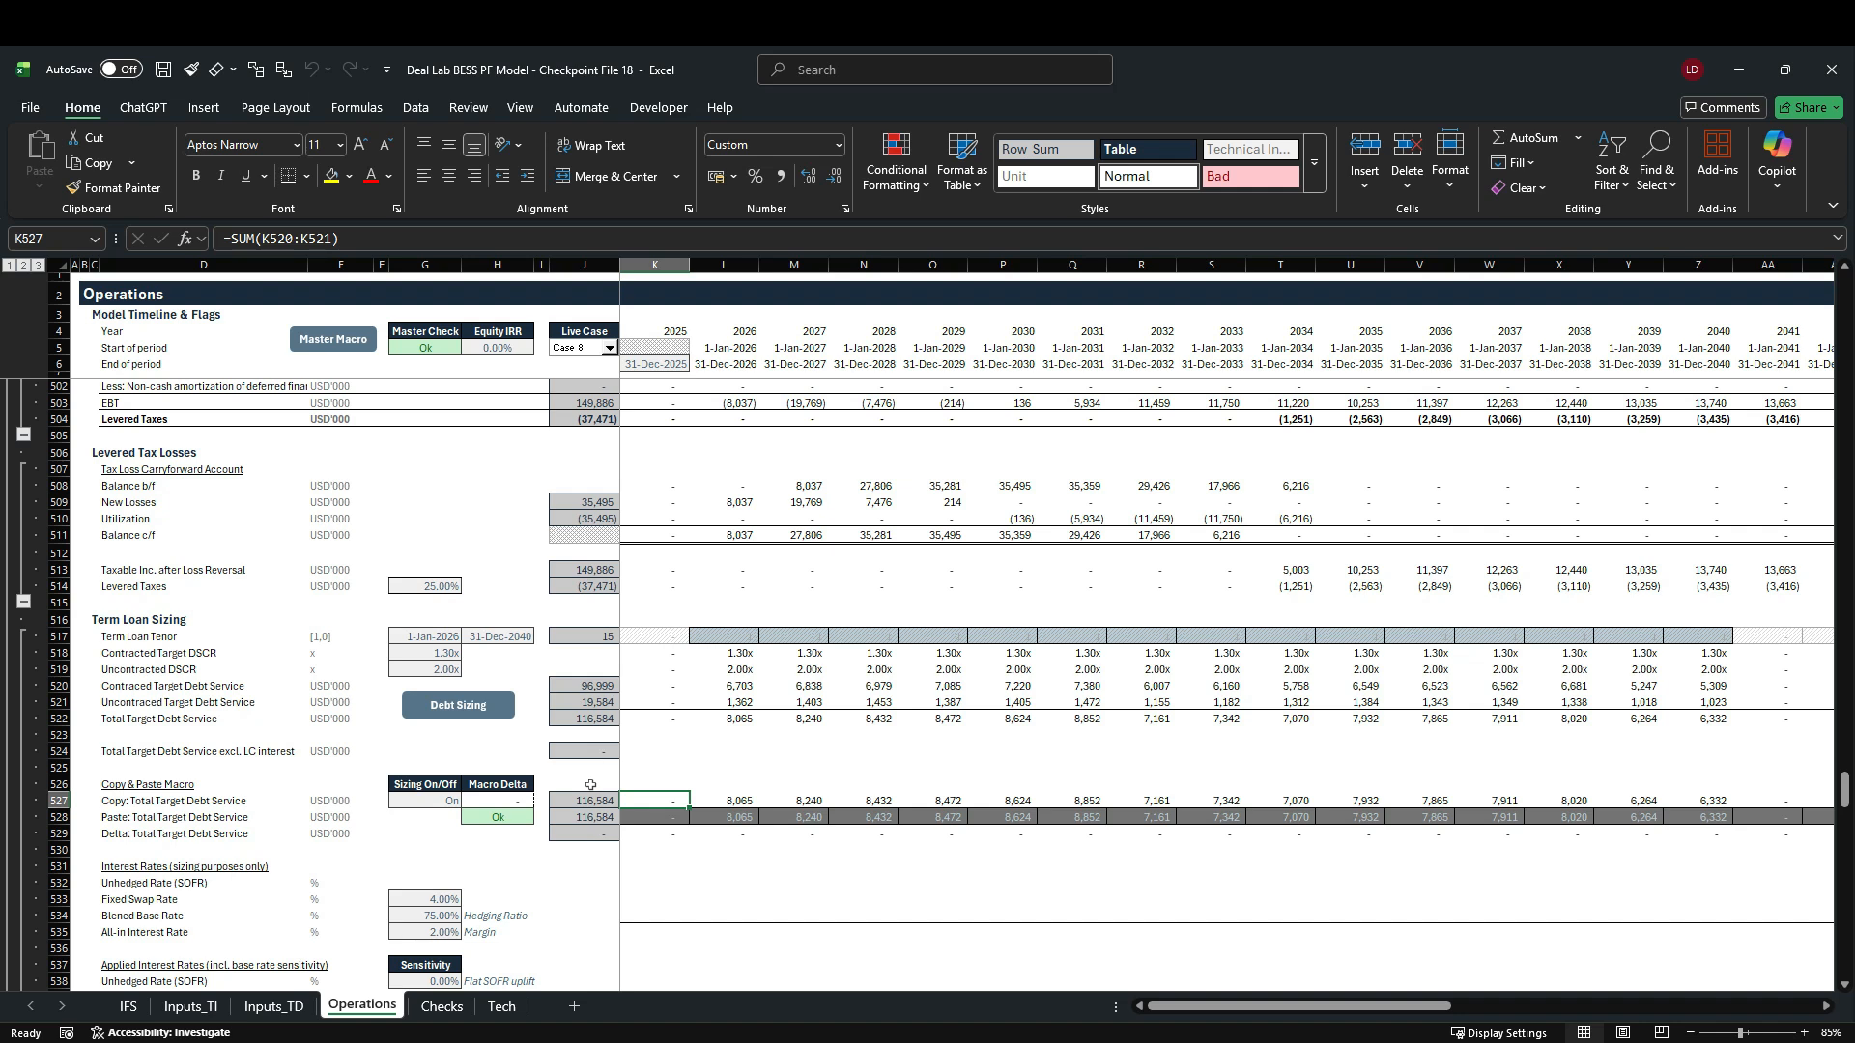
key(ctrl+shift+Right)
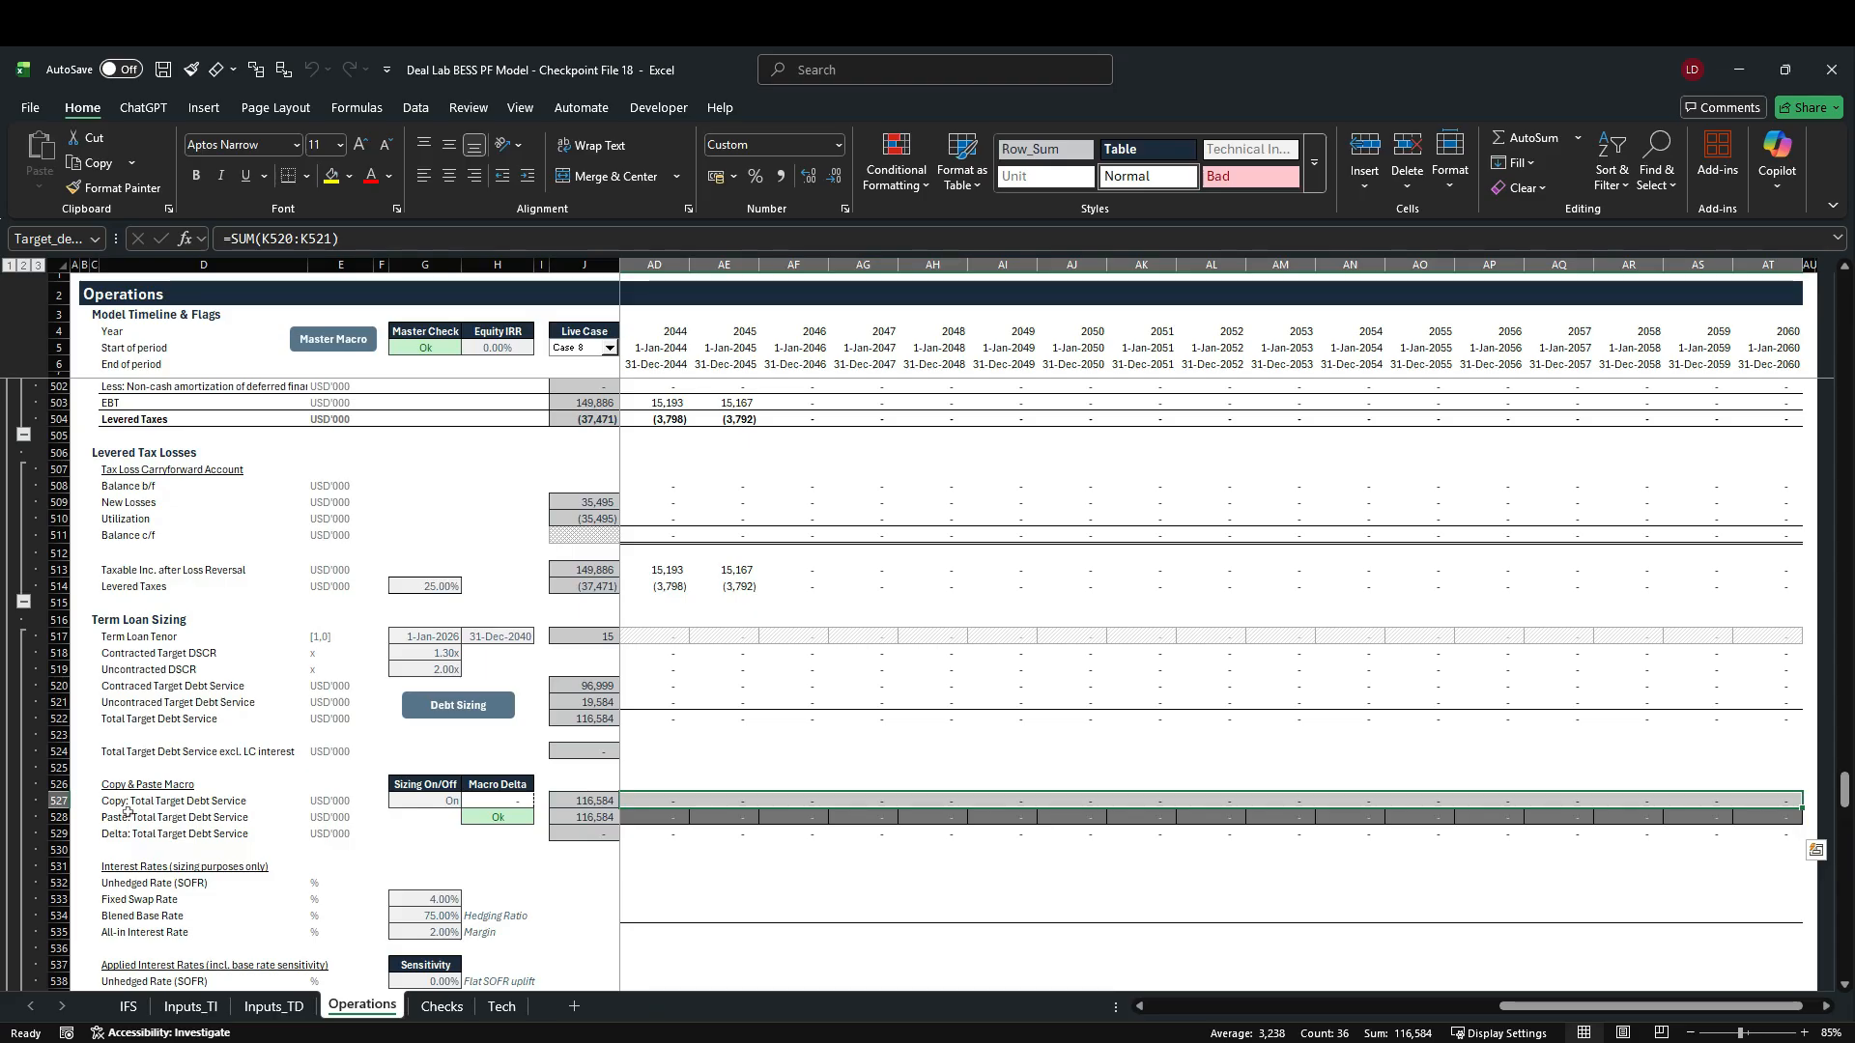
key(Left)
key(Right)
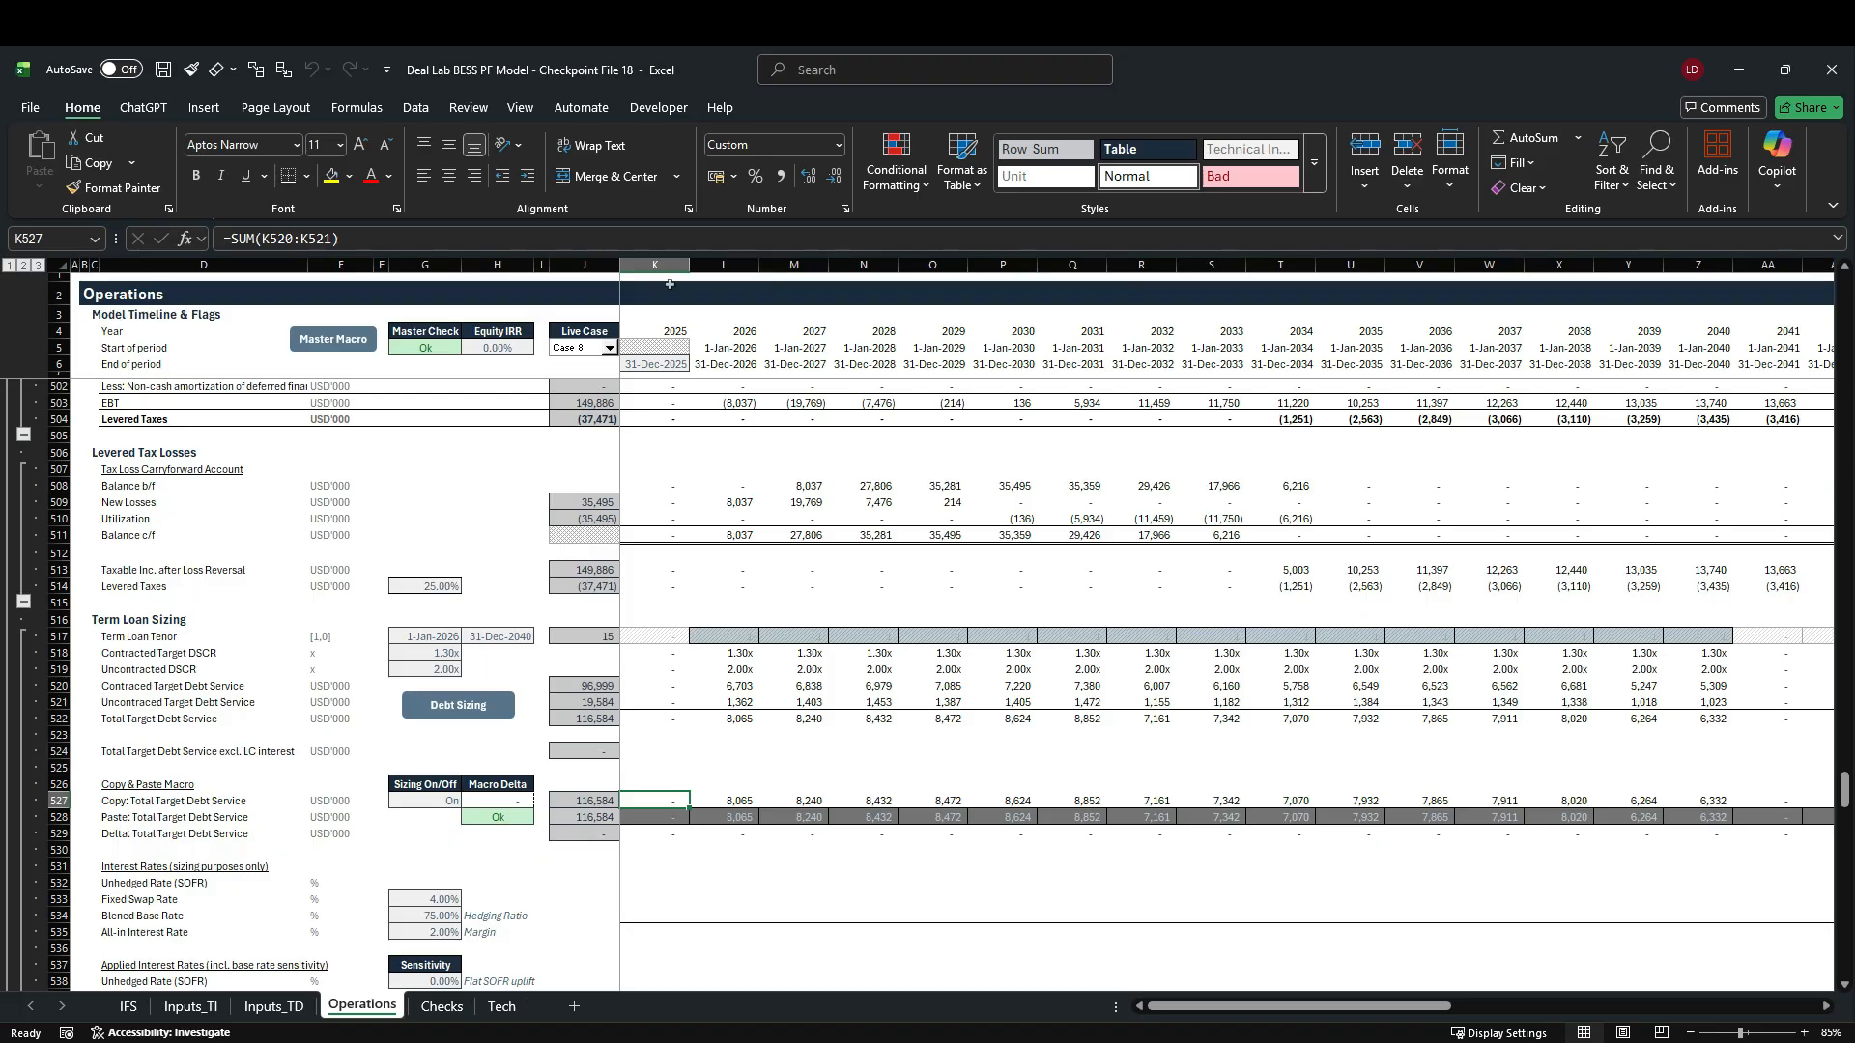
key(ctrl+shift+Right)
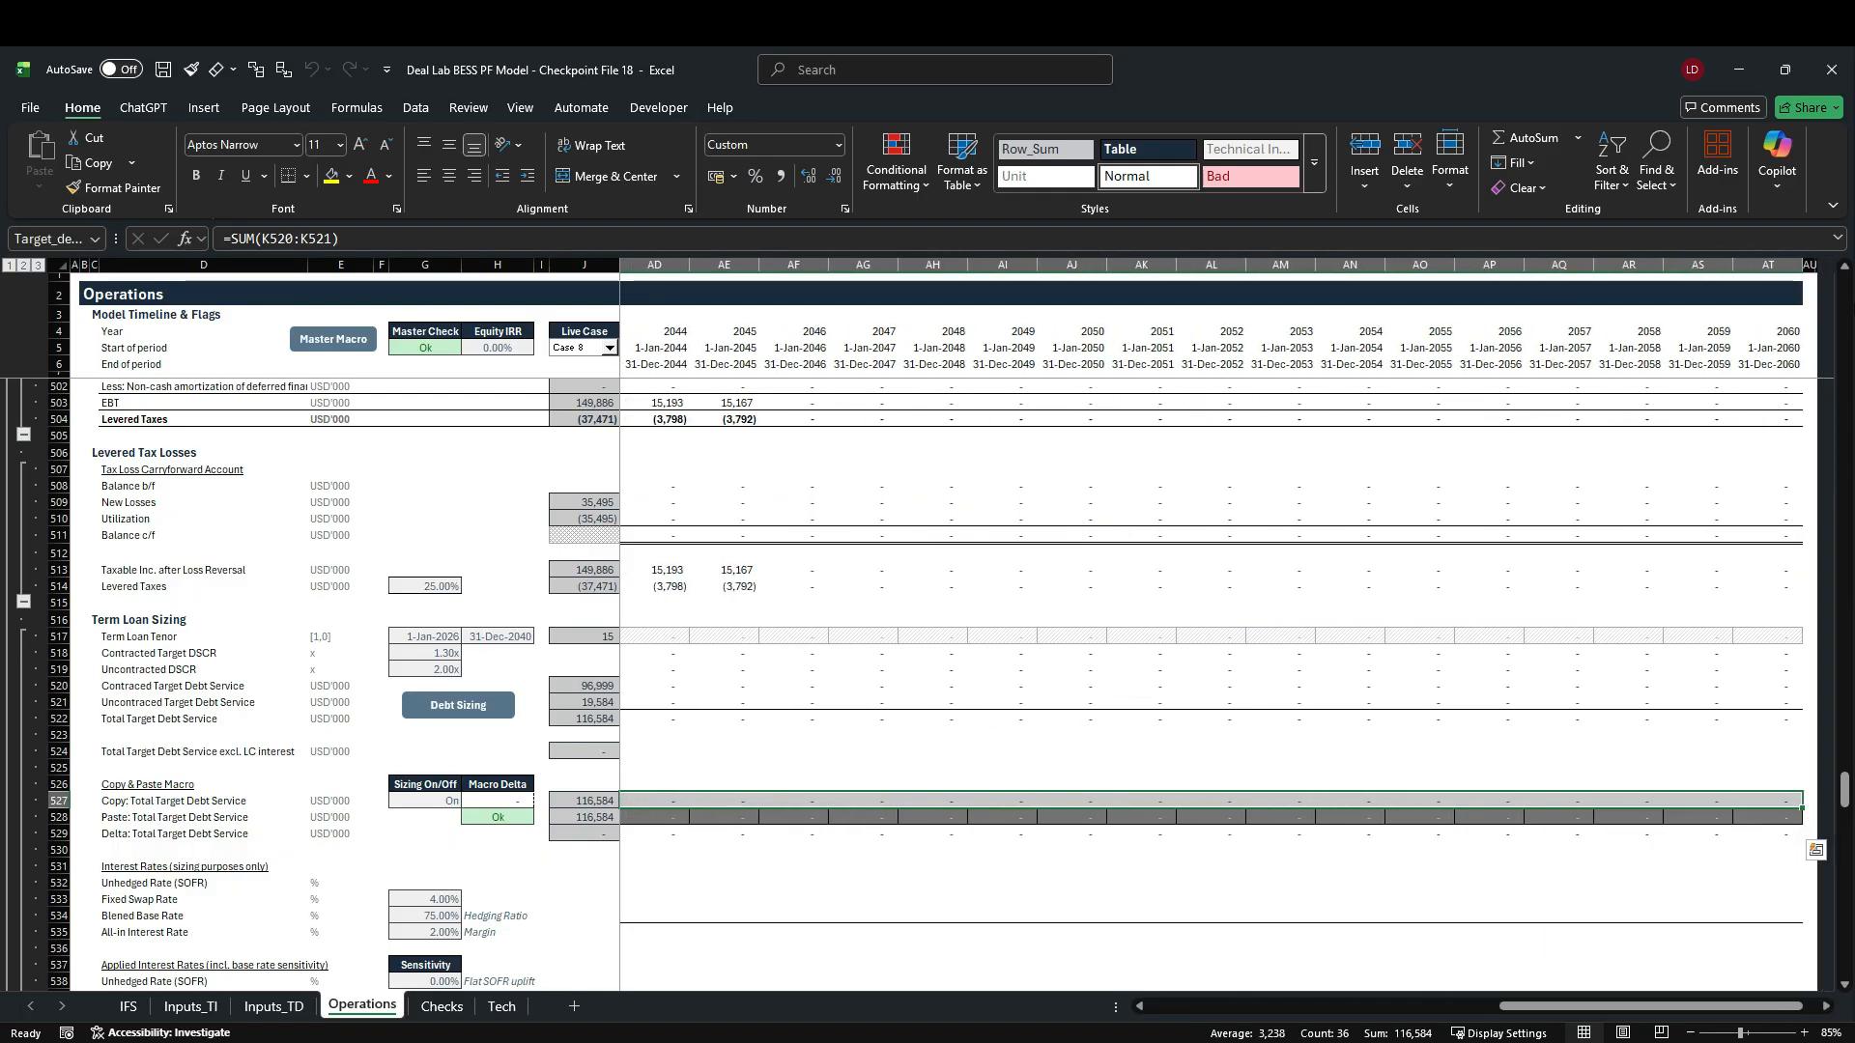
click(66, 240)
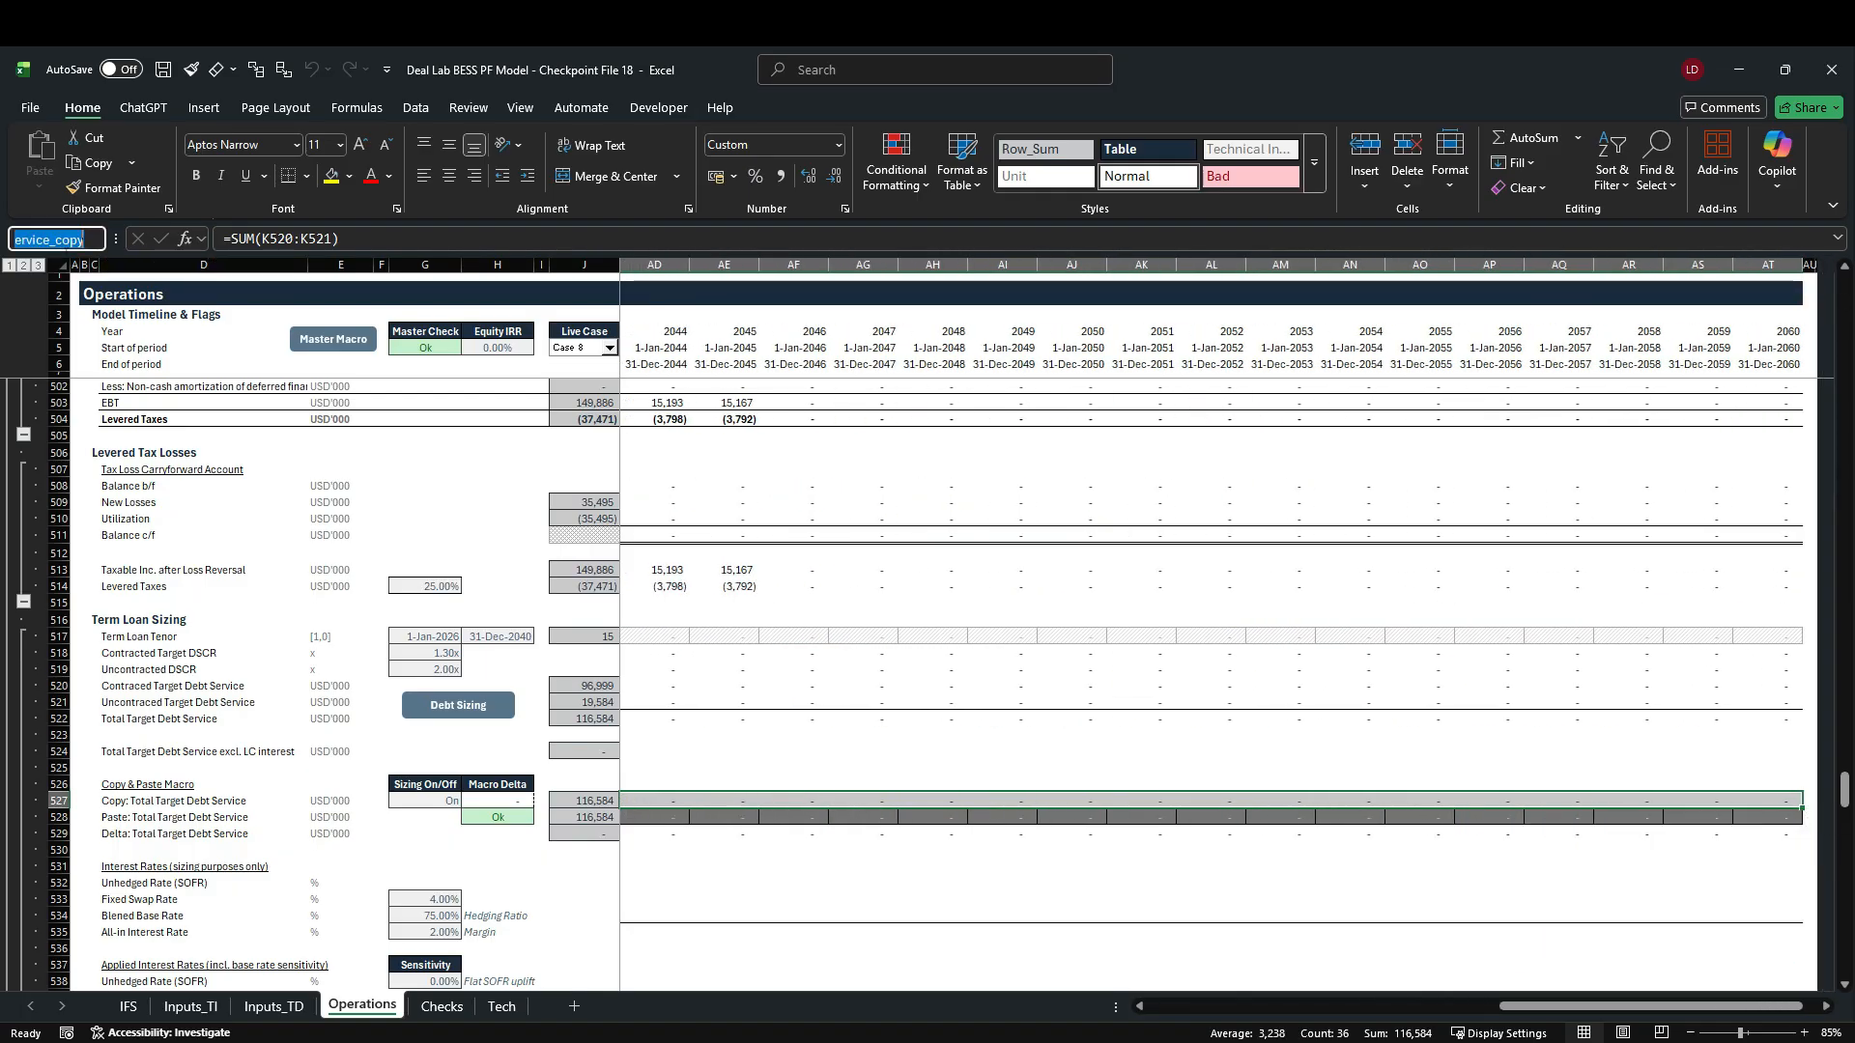
key(Return)
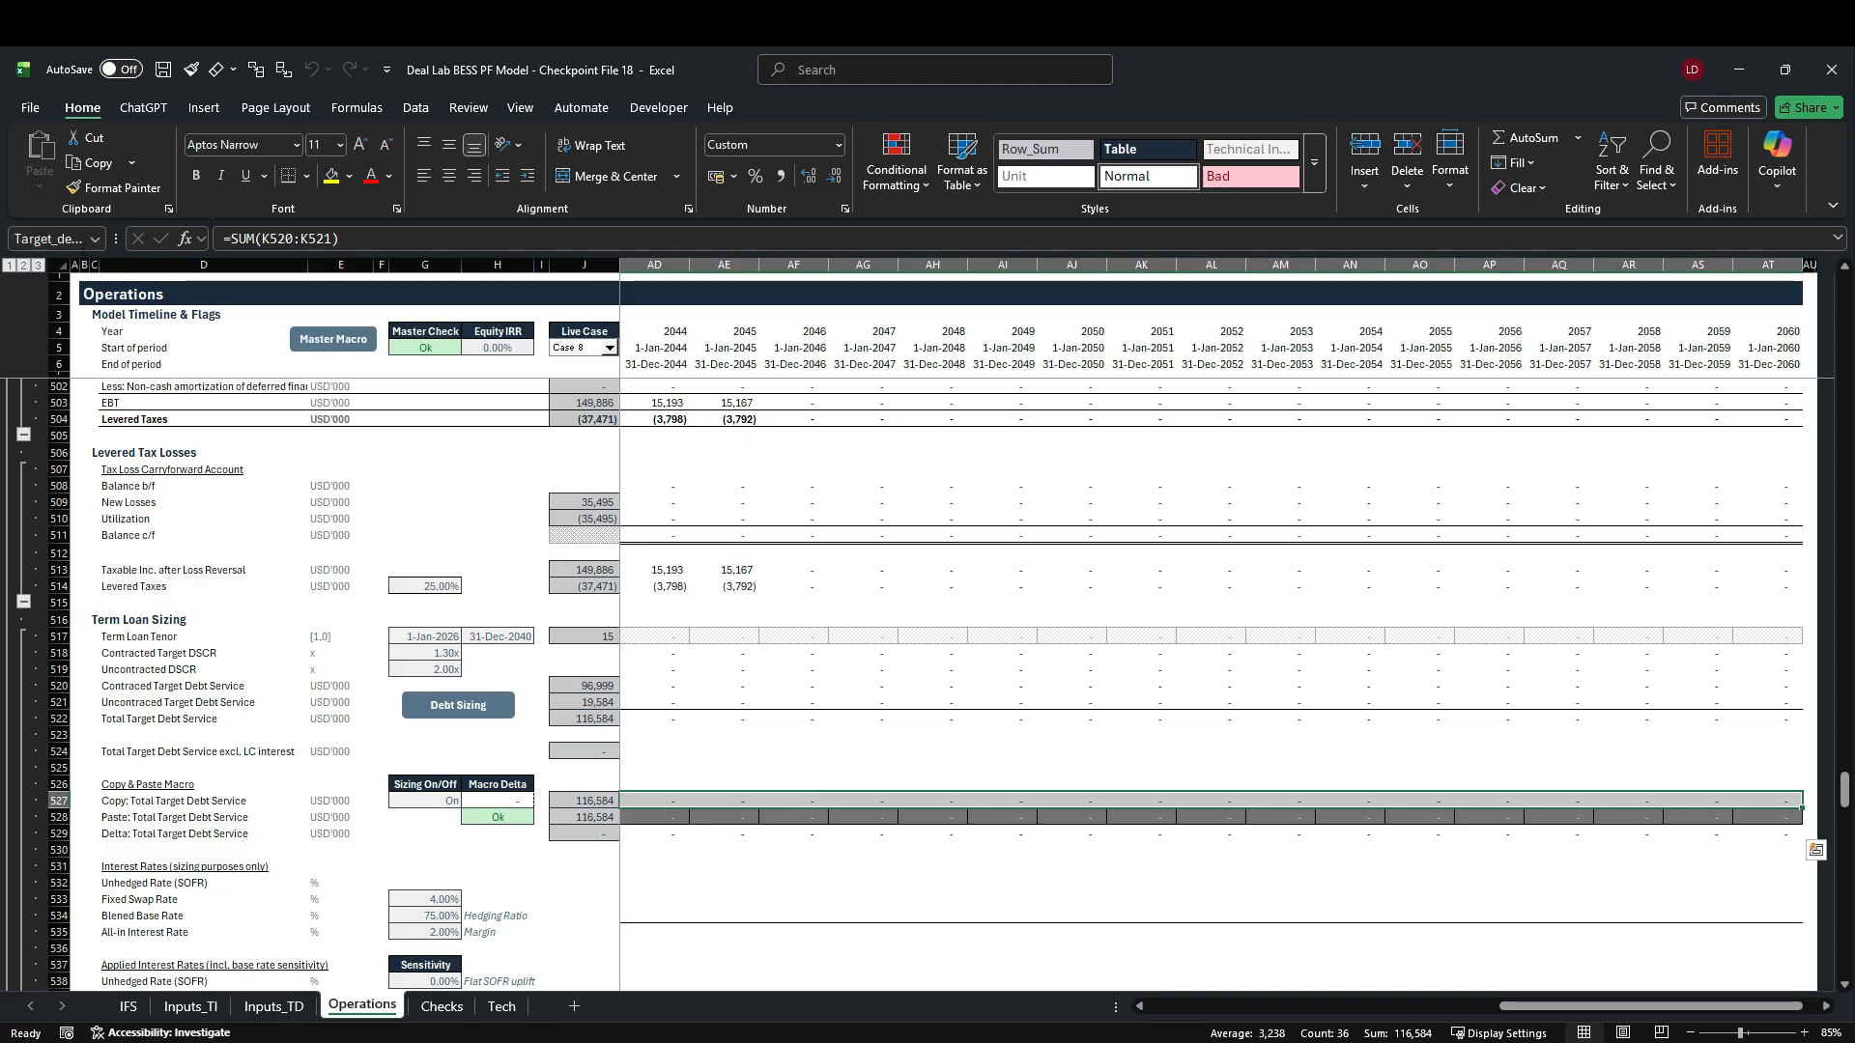
Step: Check the range name assigned to the Paste: Total Target Debt Service row from K528 to 2060
key(Down)
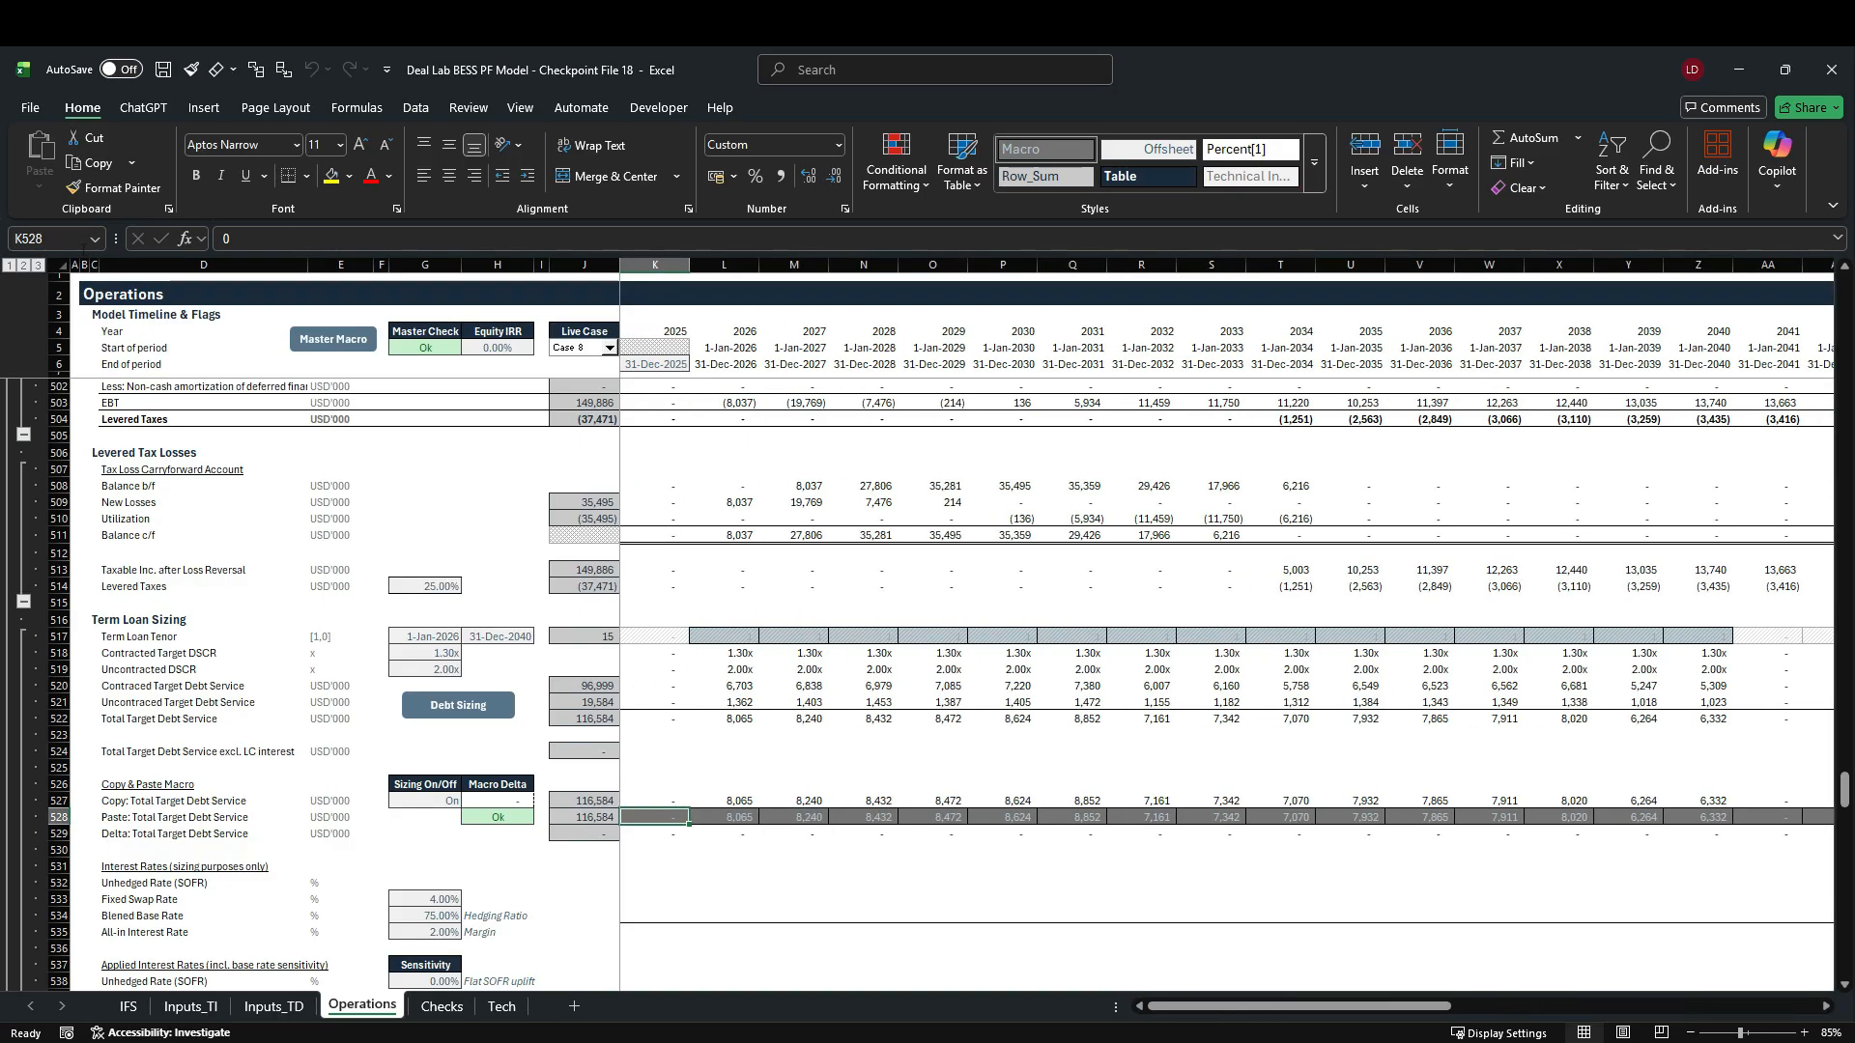
key(ctrl+shift+Right)
click(75, 241)
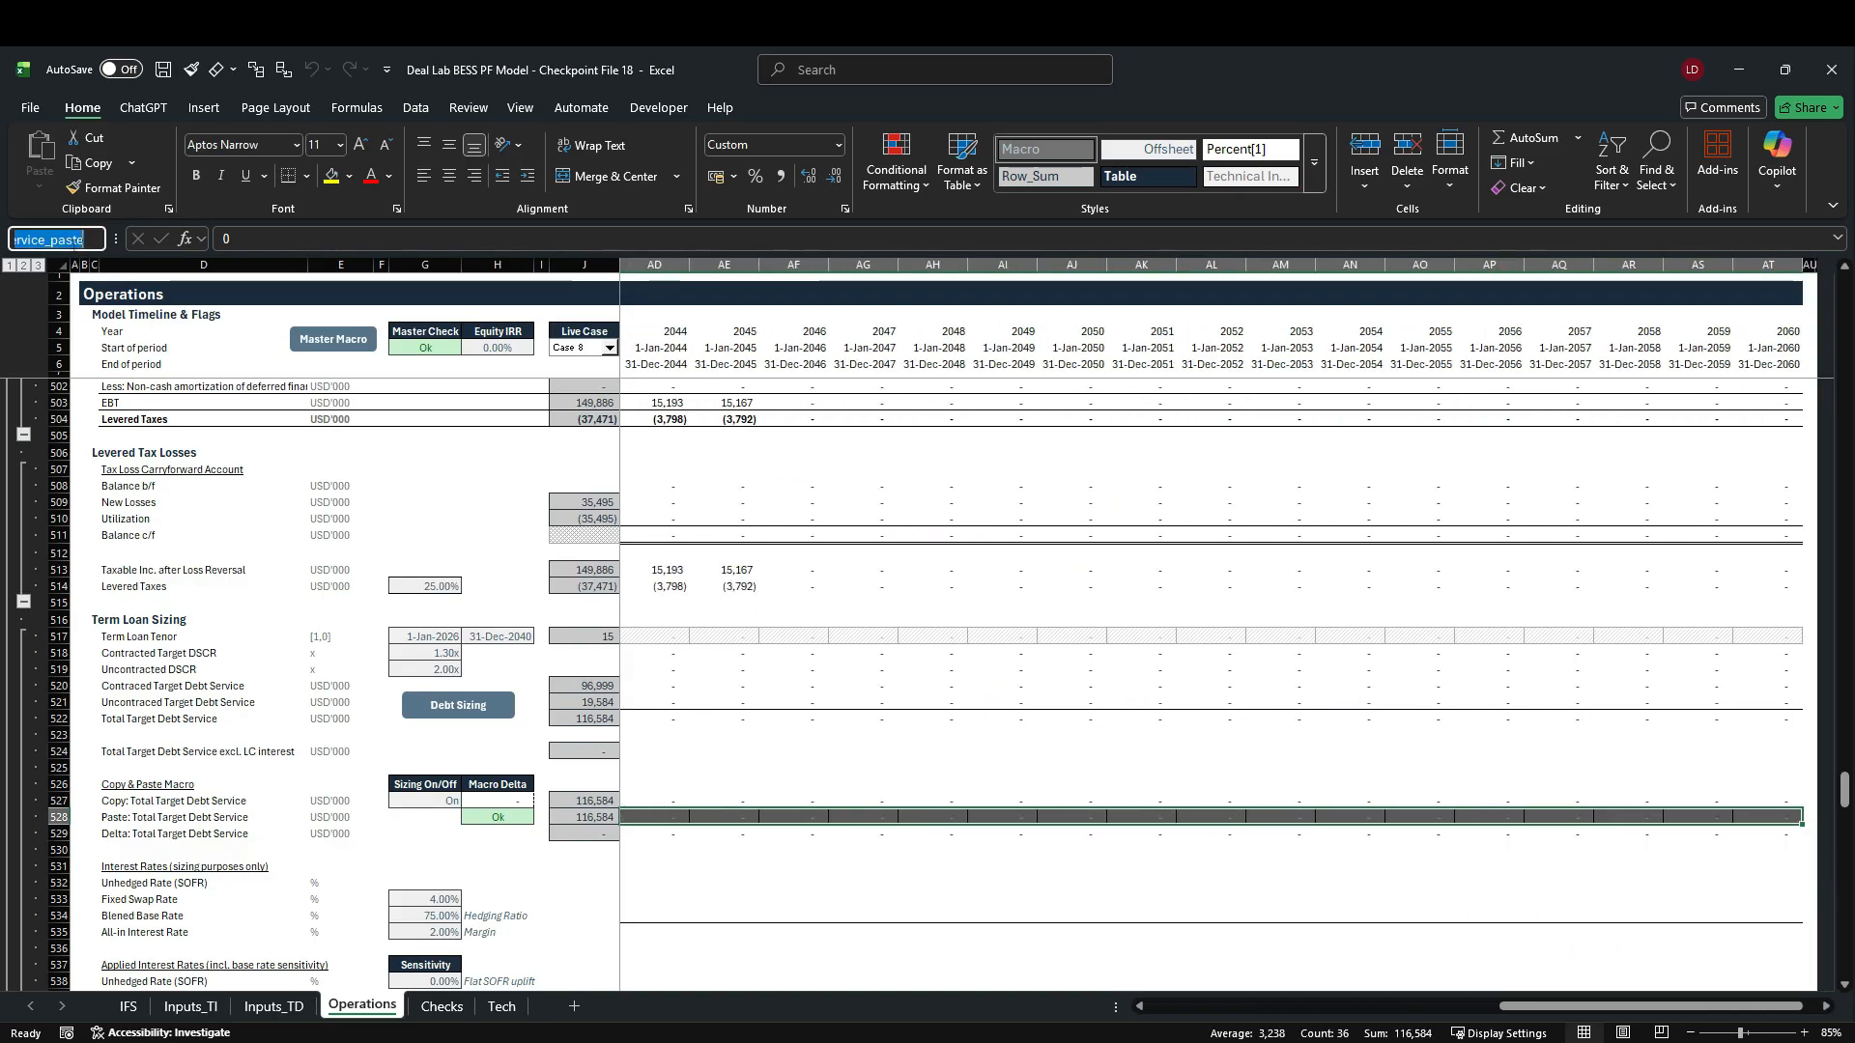
key(Return)
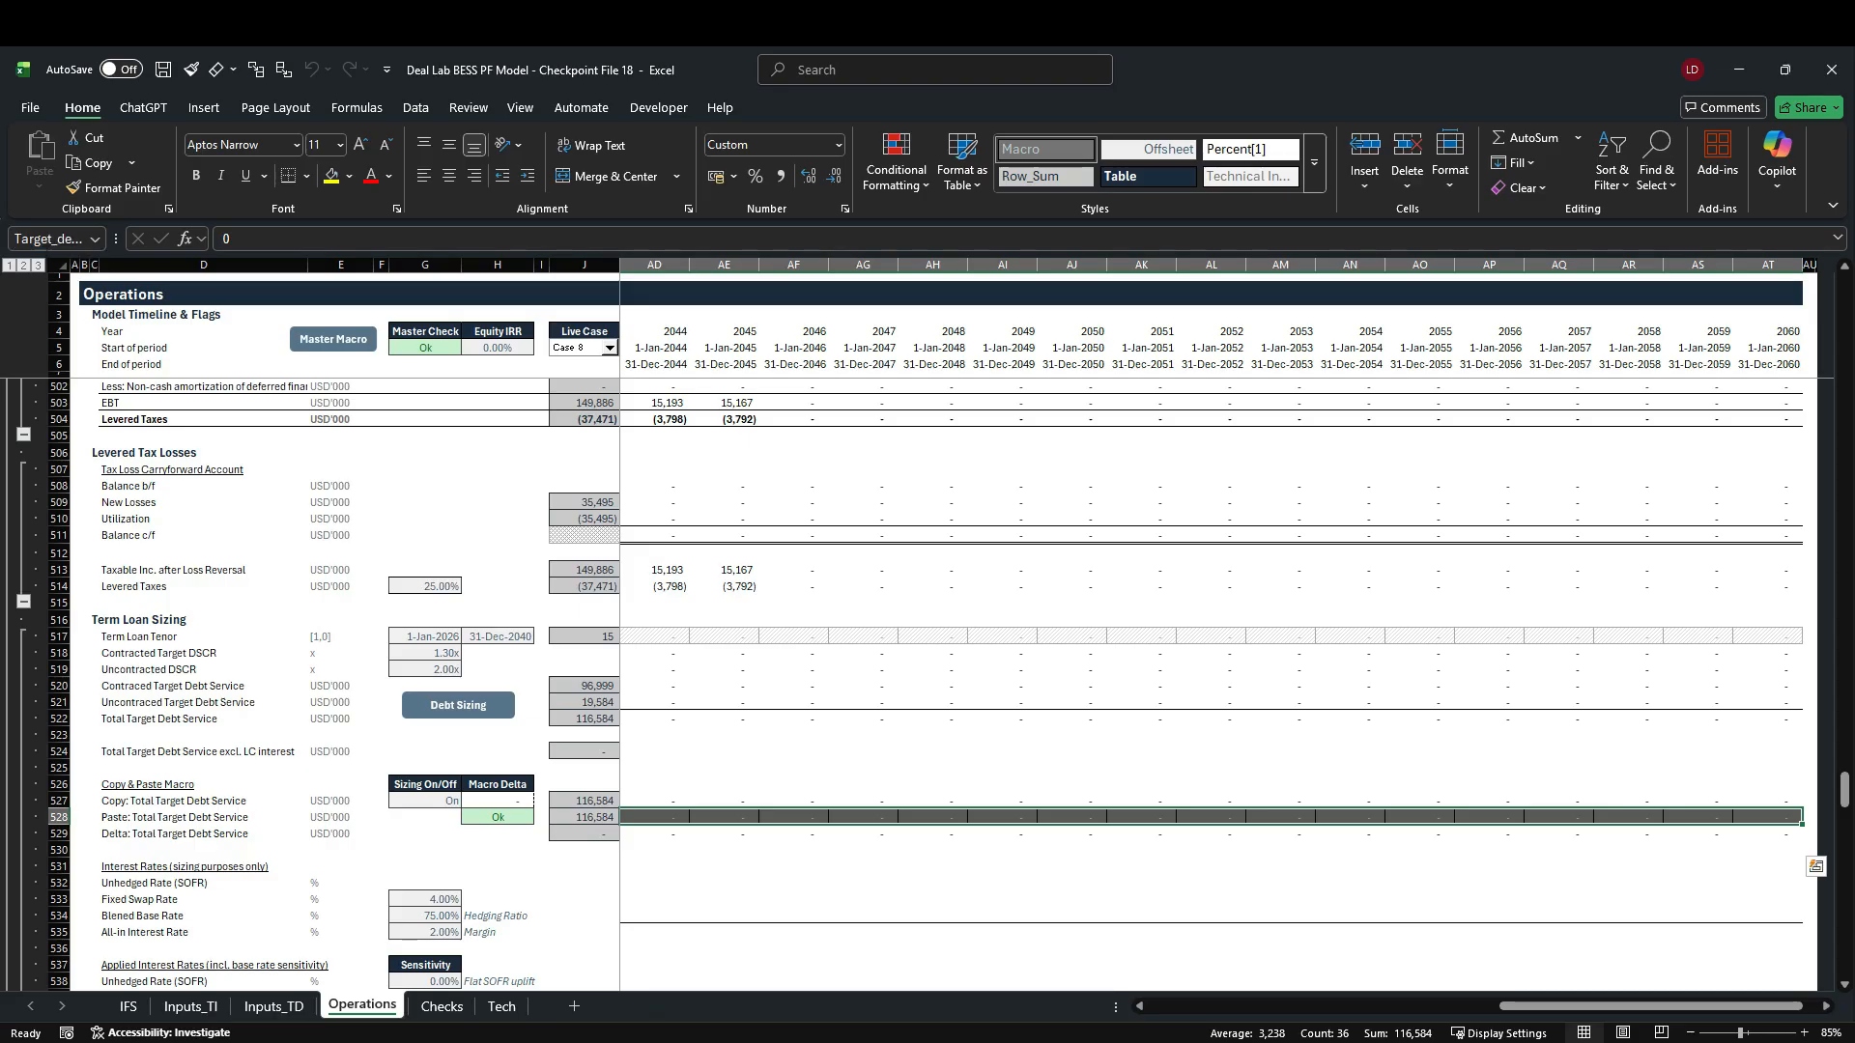
Step: Inspect the formulas behind the Delta: Total Target Debt Service total in J529 and the Macro Delta cell H527
key(Down)
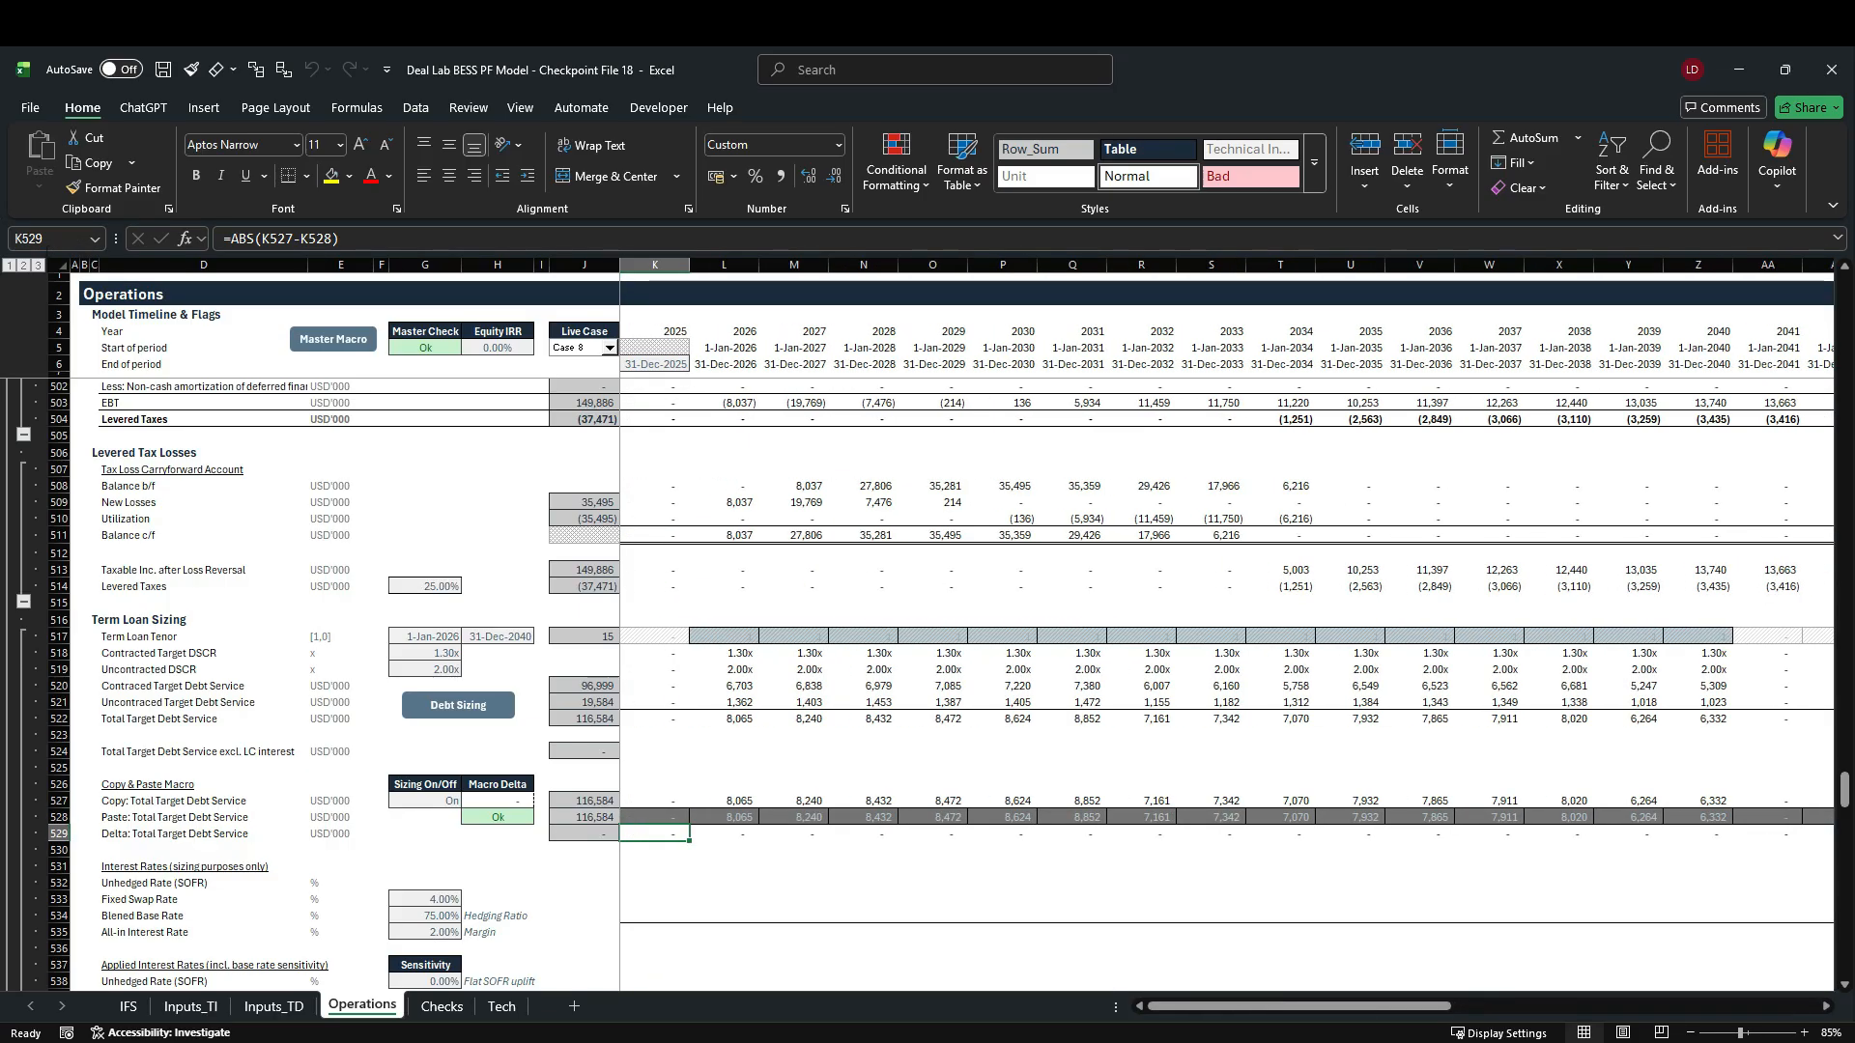
key(Left)
key(F2)
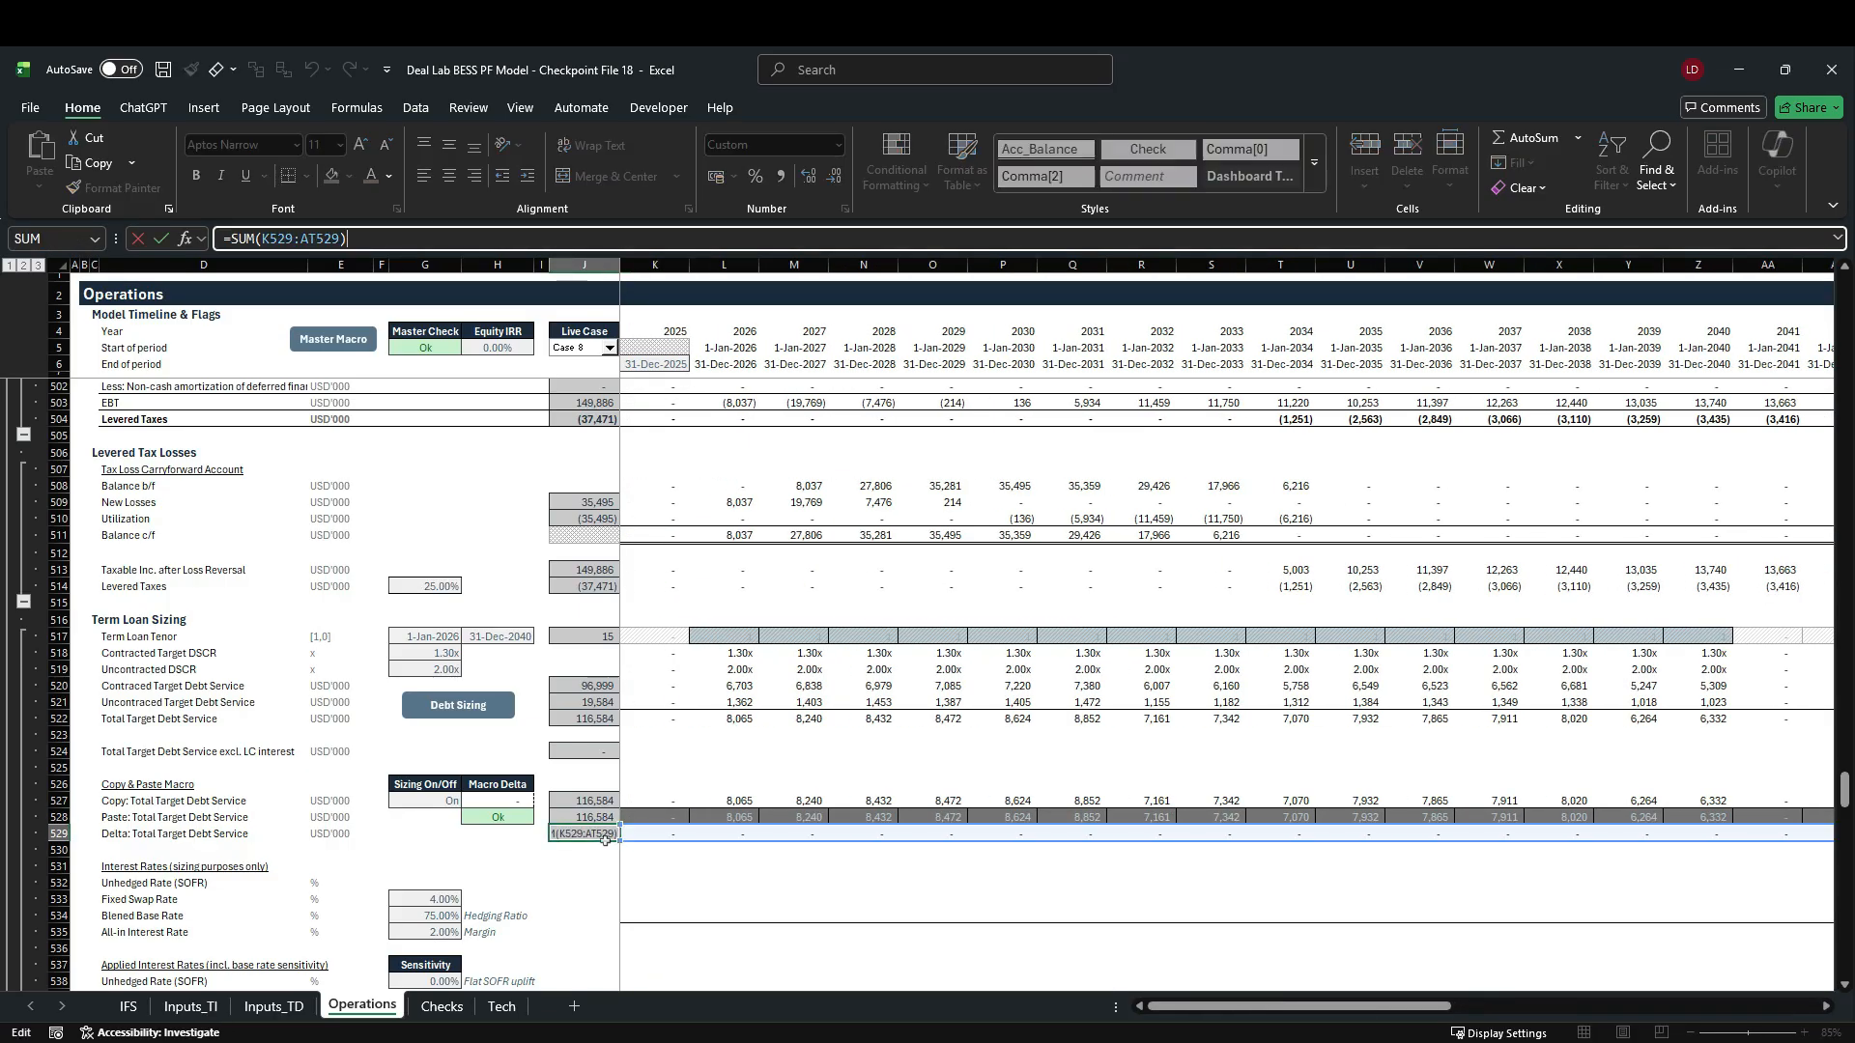
key(Escape)
double_click(488, 800)
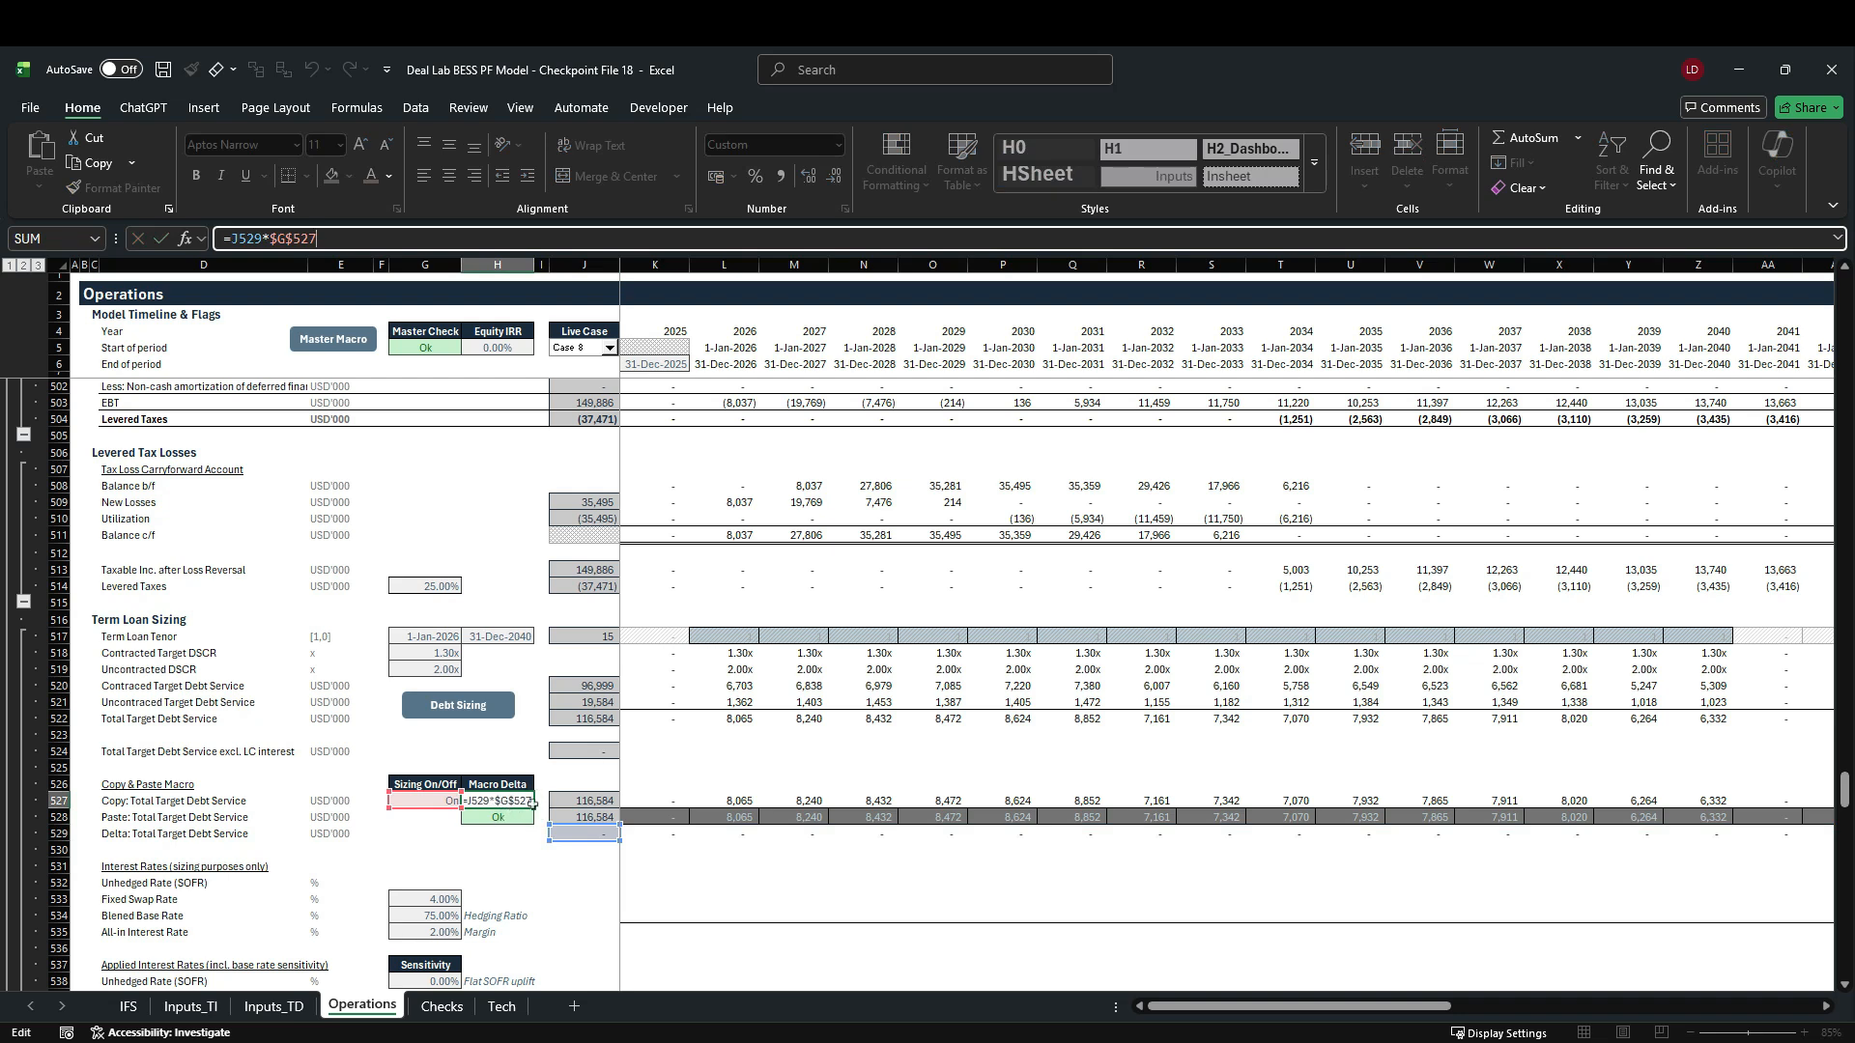
key(Escape)
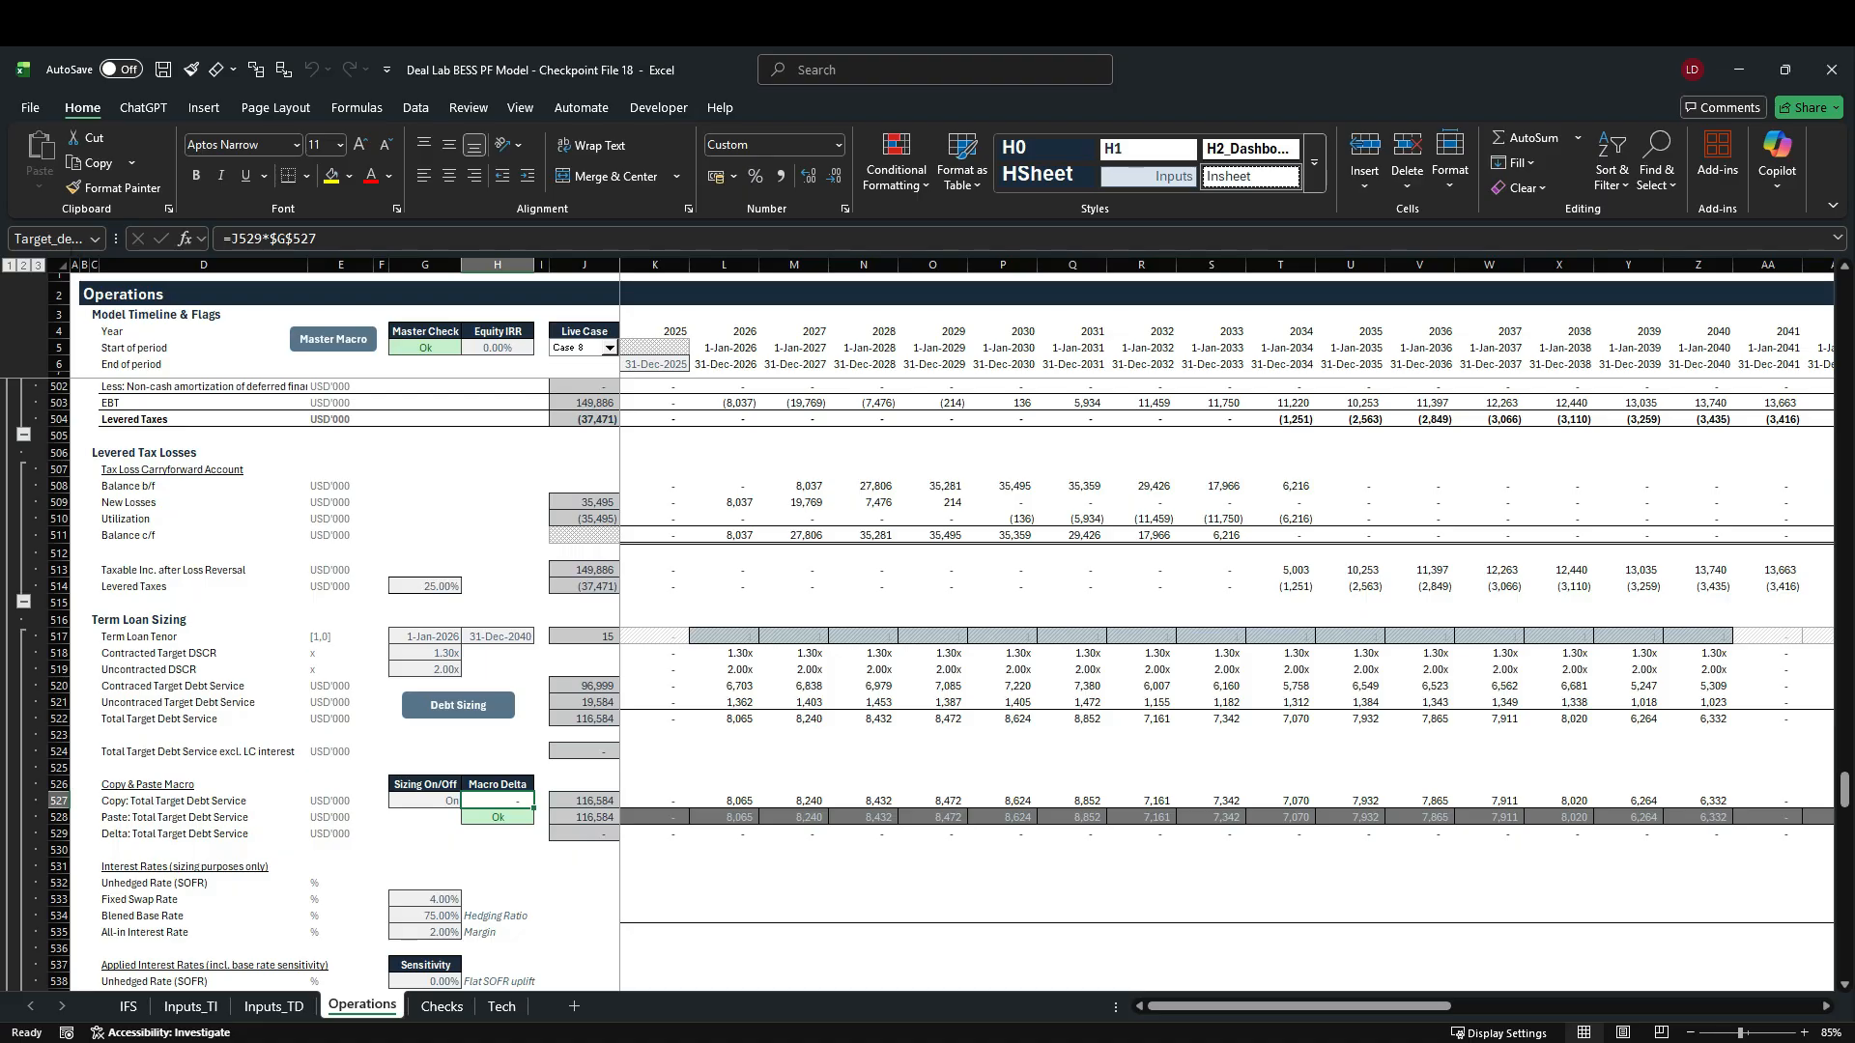
Step: Check the range name of the Macro Delta cell and review how the TargetDebtService VBA code uses the named ranges
click(53, 239)
key(Escape)
key(alt+F11)
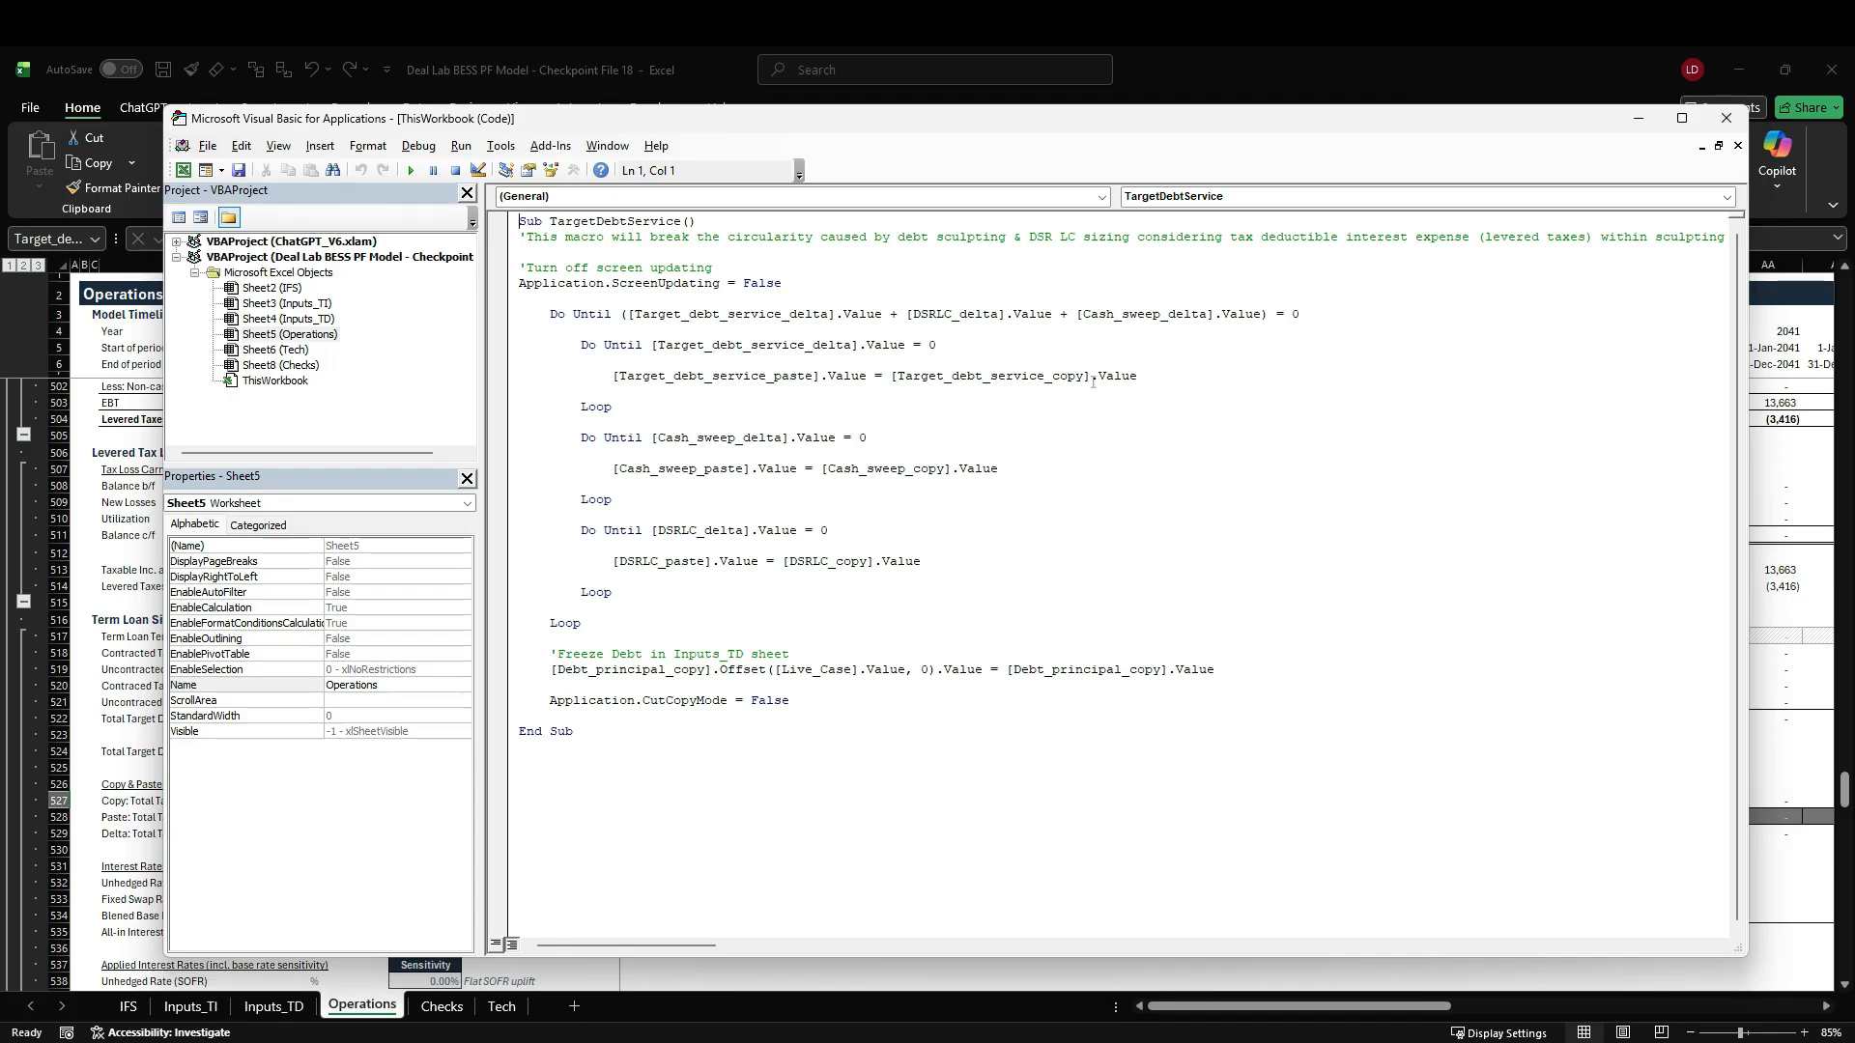
key(alt+F11)
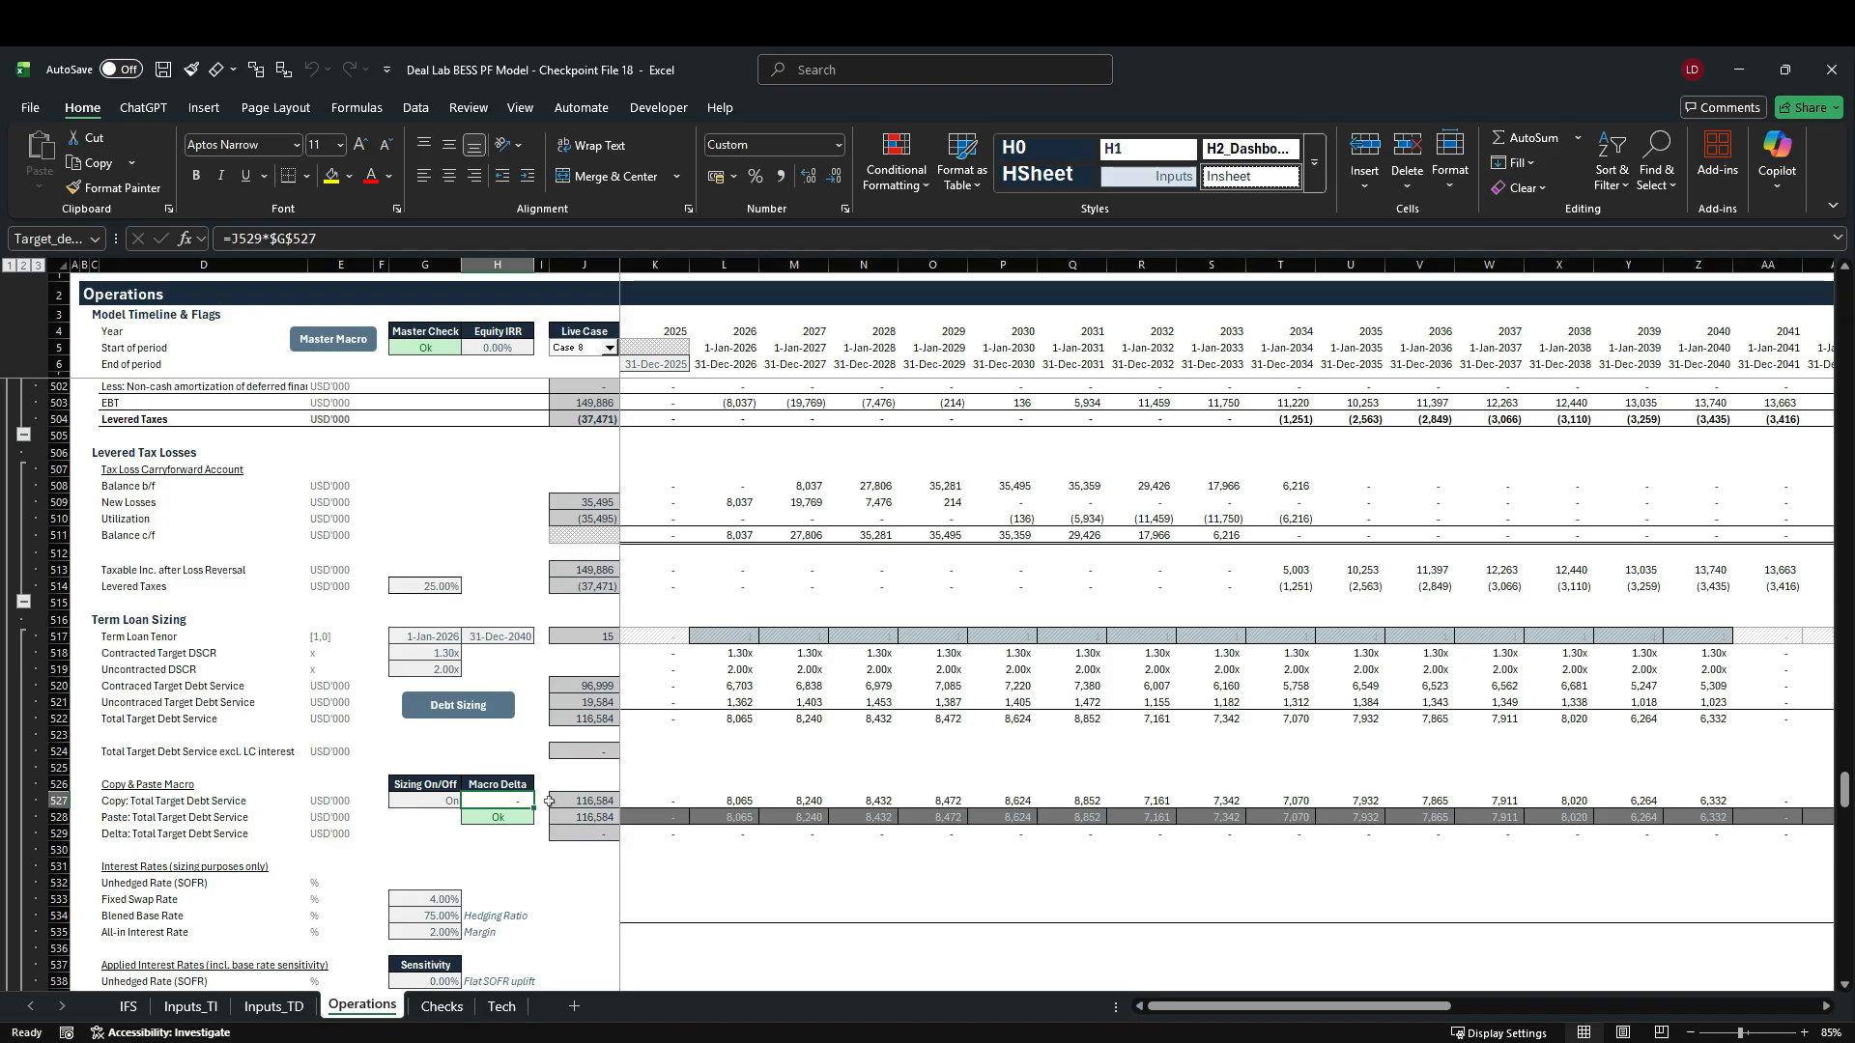
Step: Enter =K522-K664 in K524 to deduct the pasted DSR LC total interest from Total Target Debt Service
scroll(549, 801, down, 1)
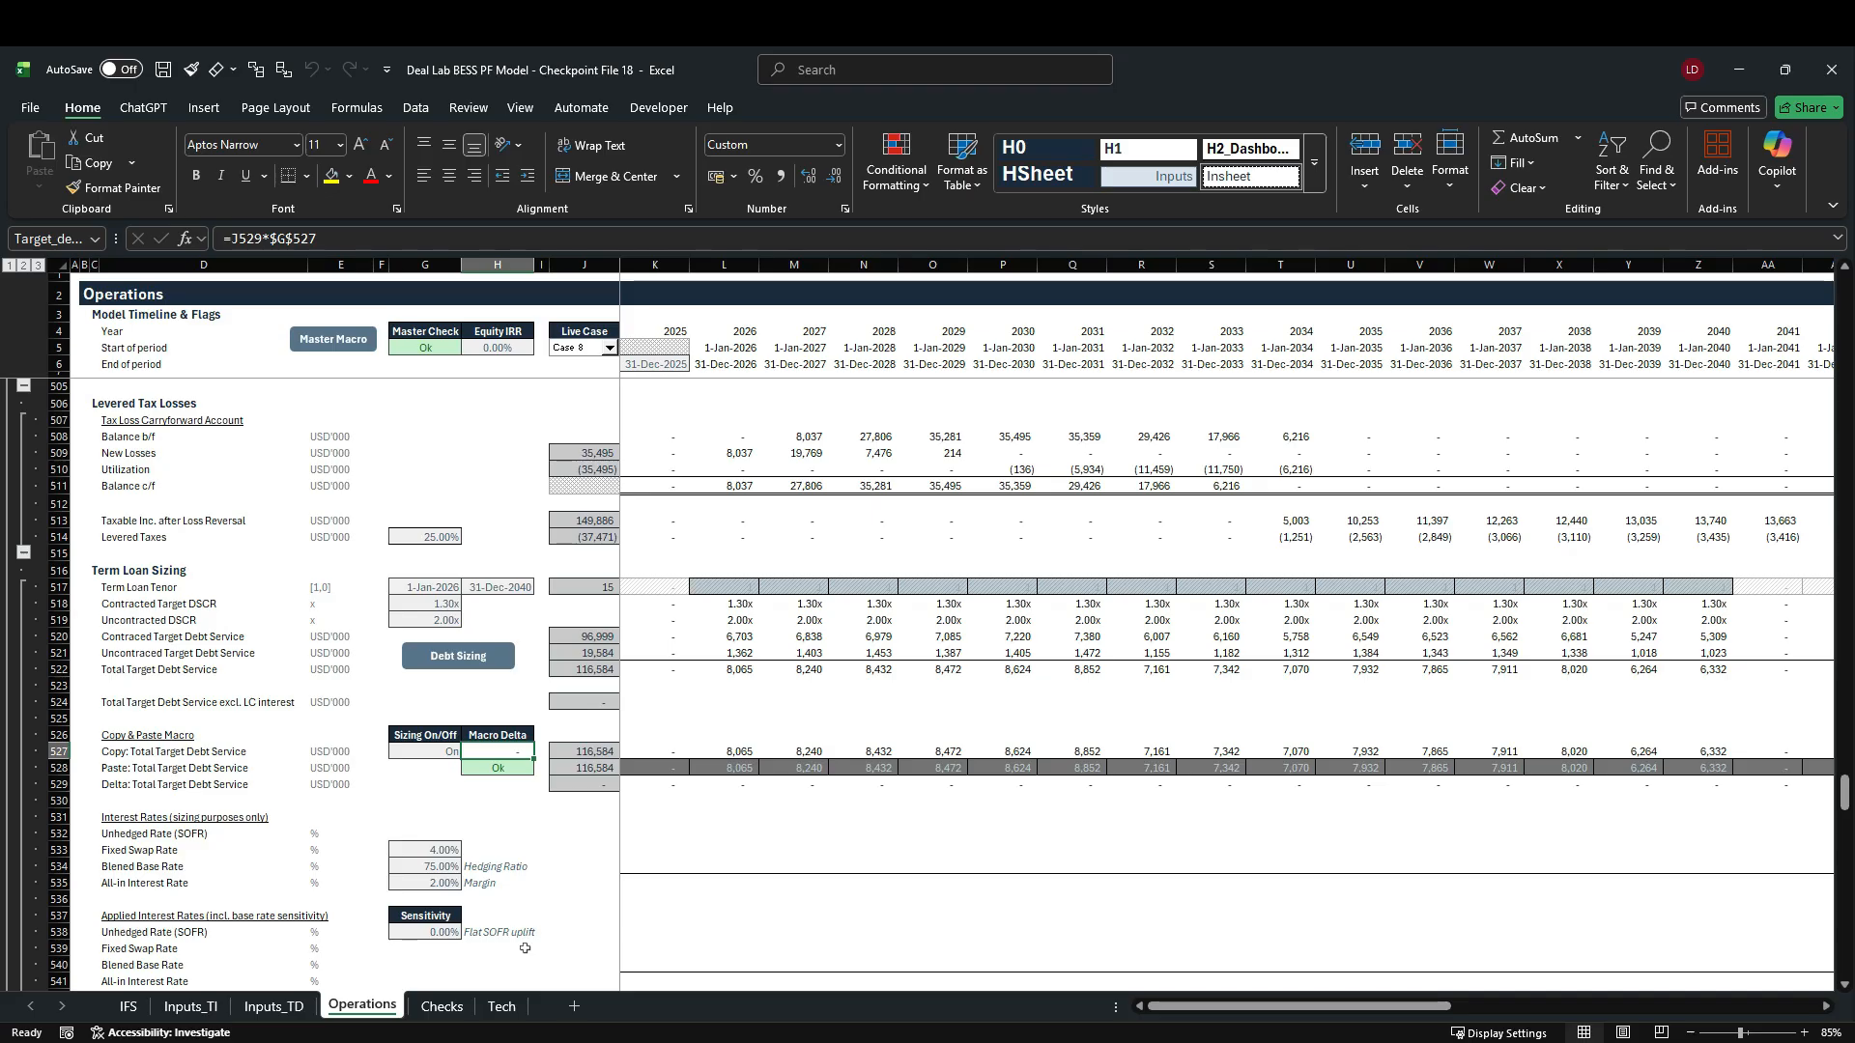
scroll(525, 948, up, 7)
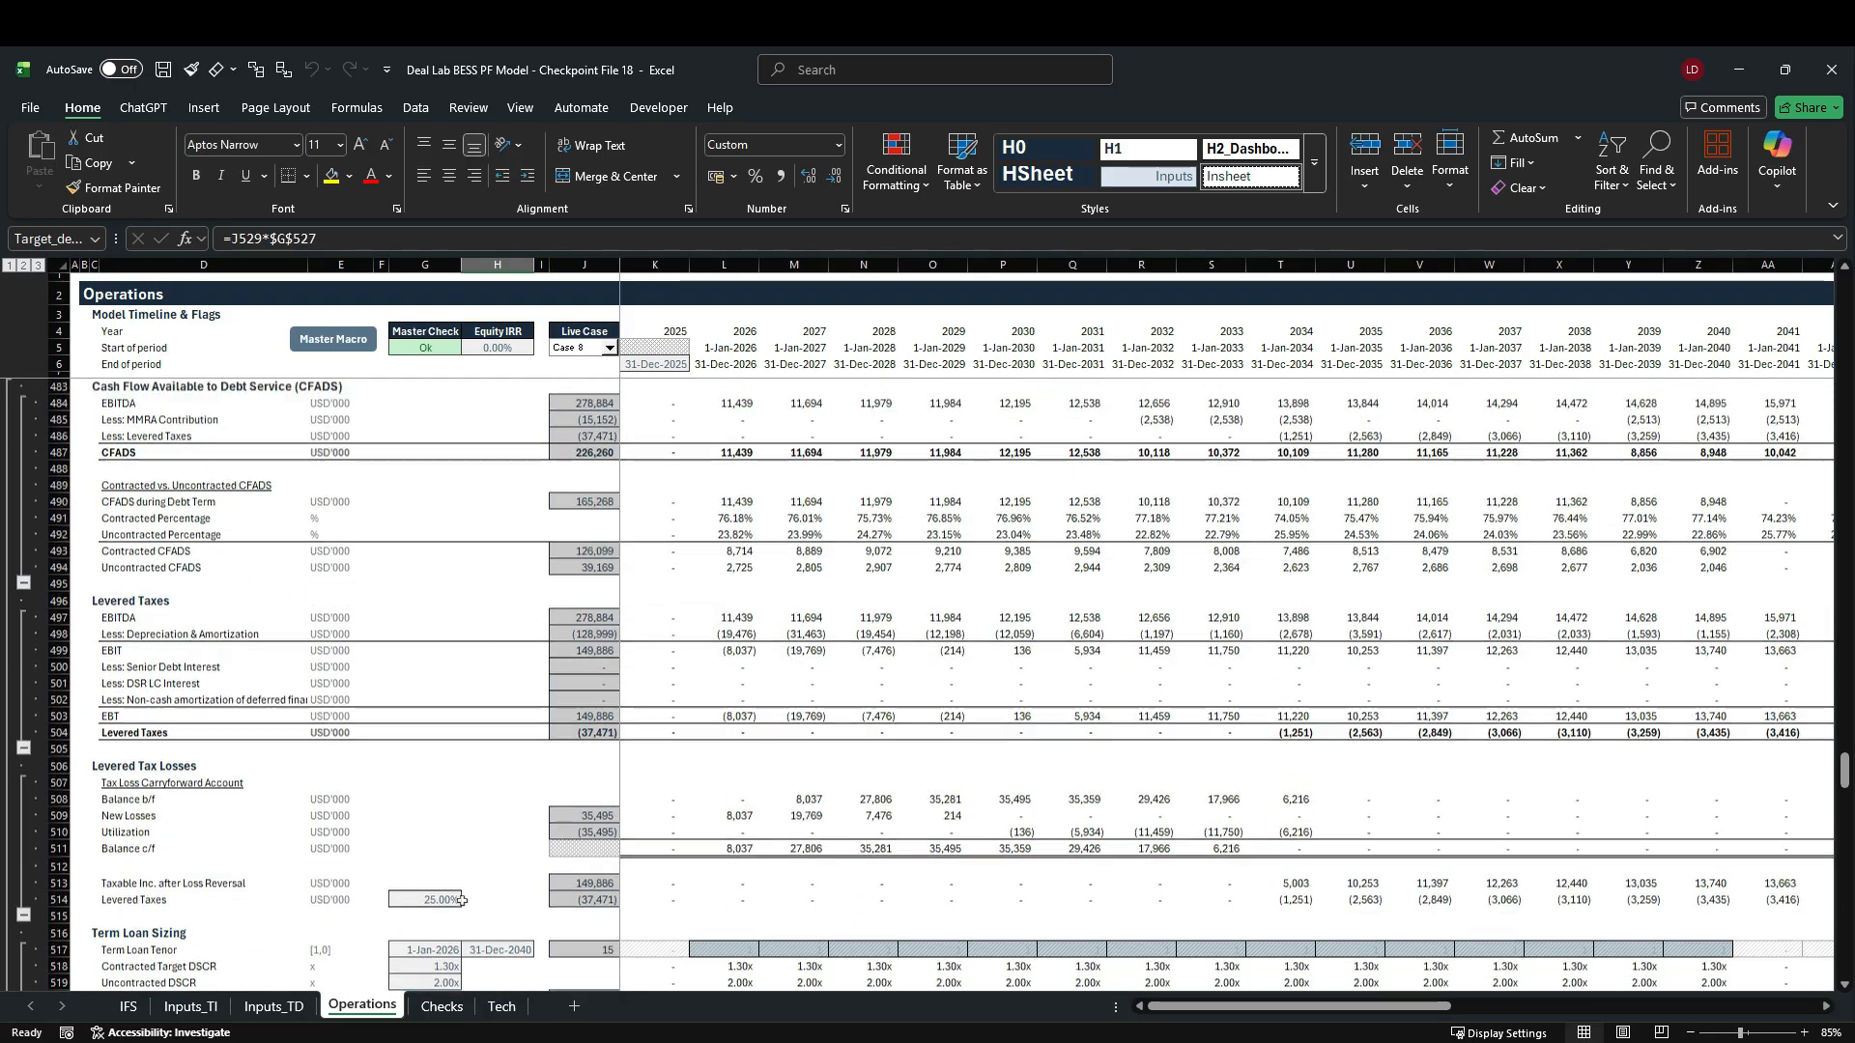
scroll(462, 900, up, 3)
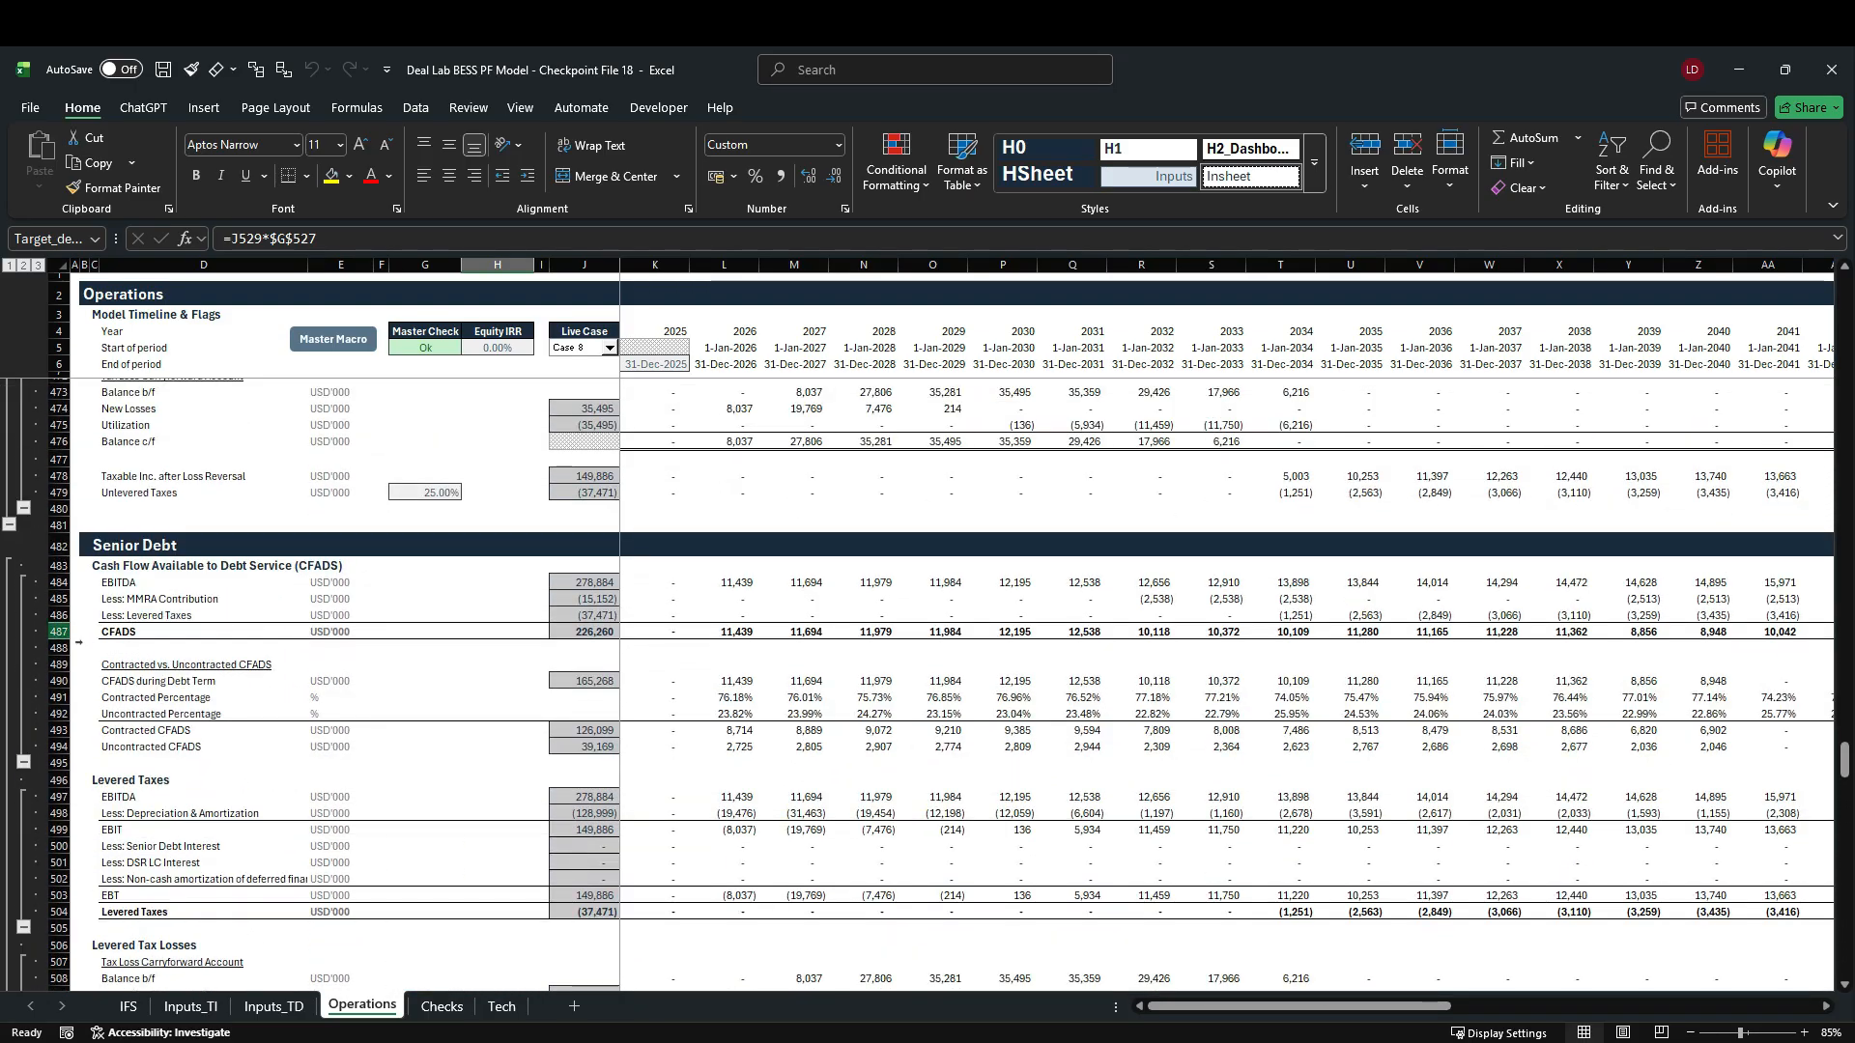
scroll(378, 800, down, 5)
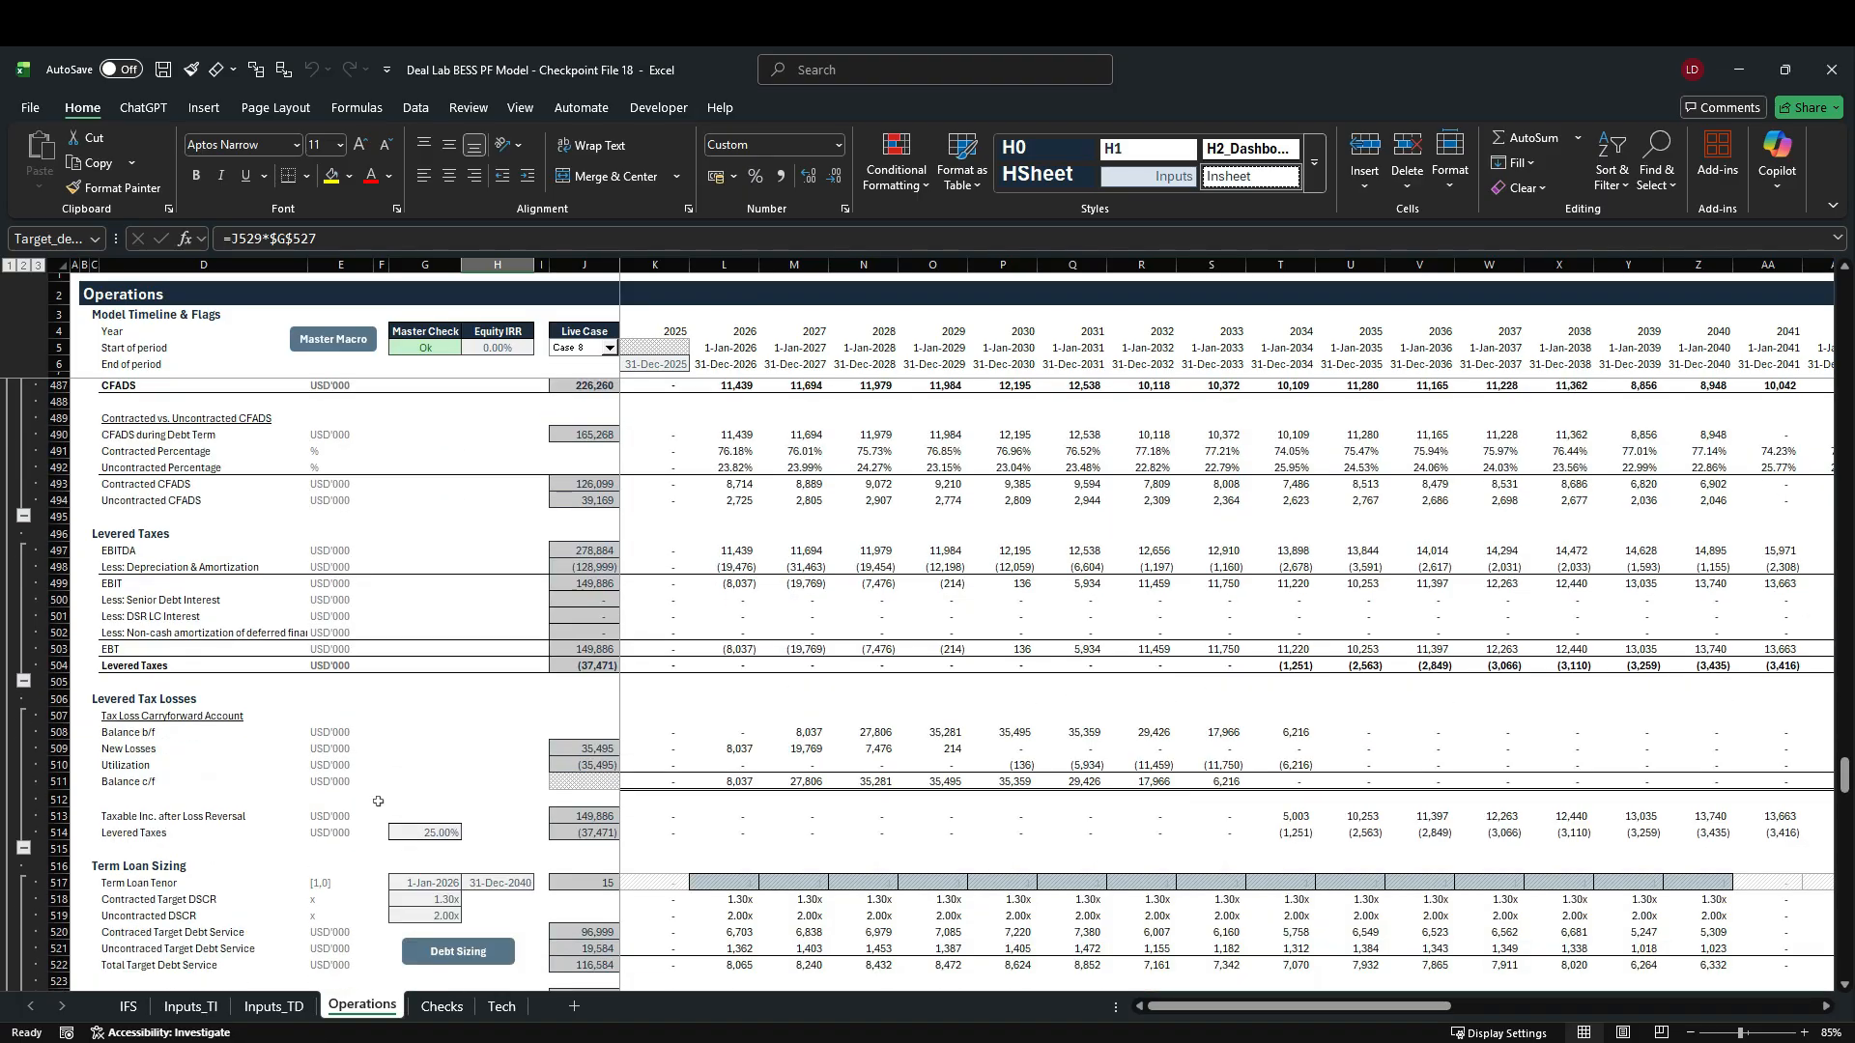
scroll(373, 807, down, 6)
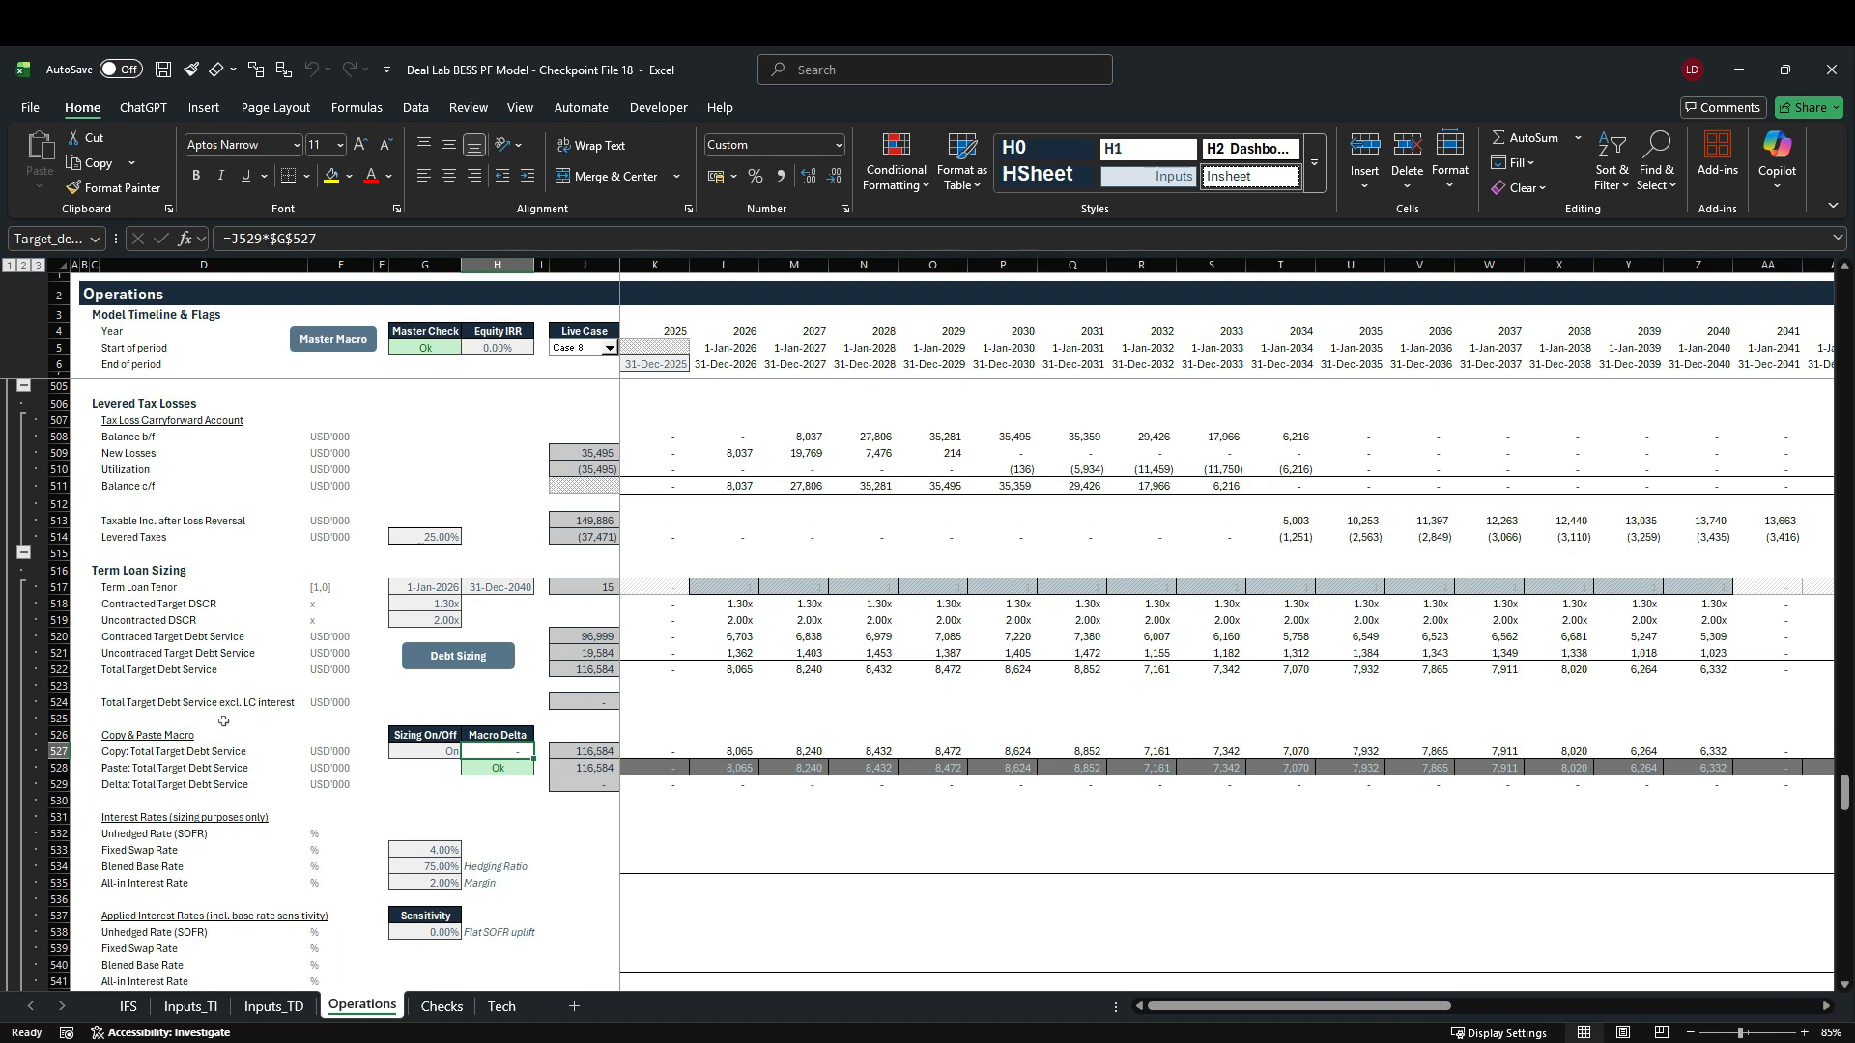
click(60, 702)
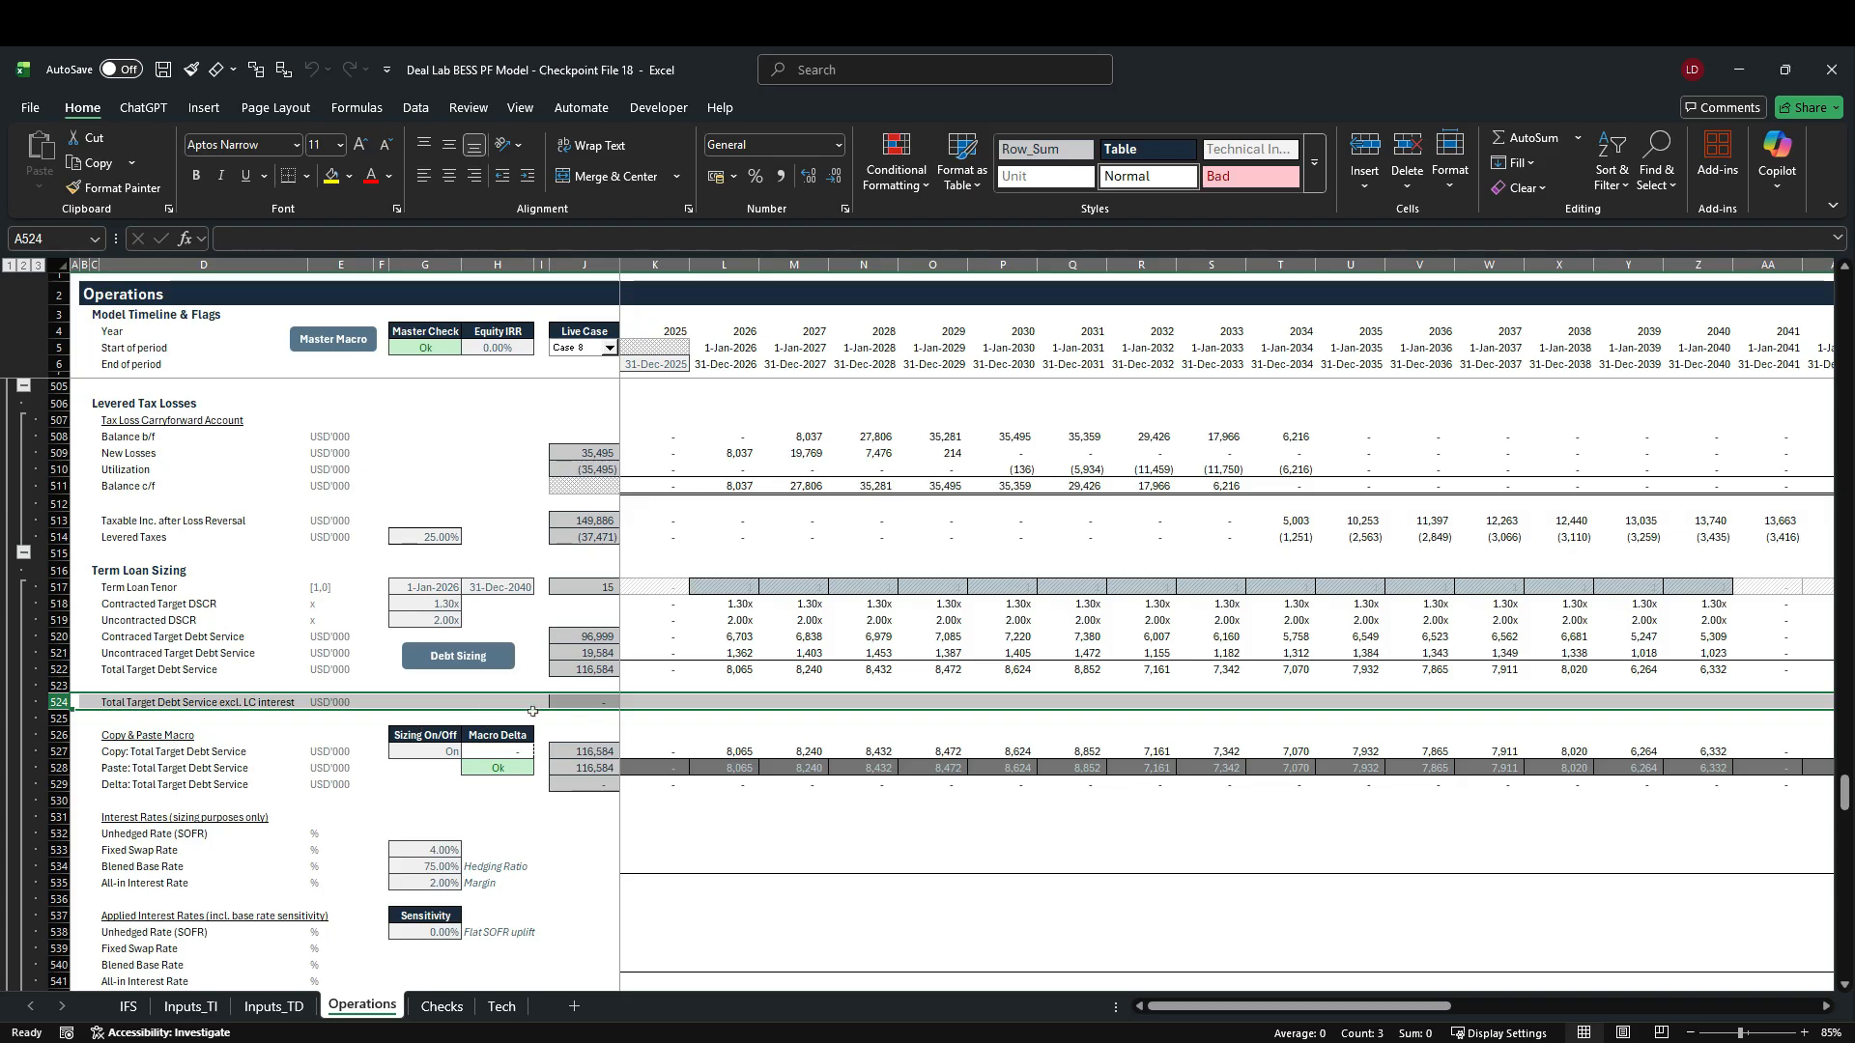
click(635, 707)
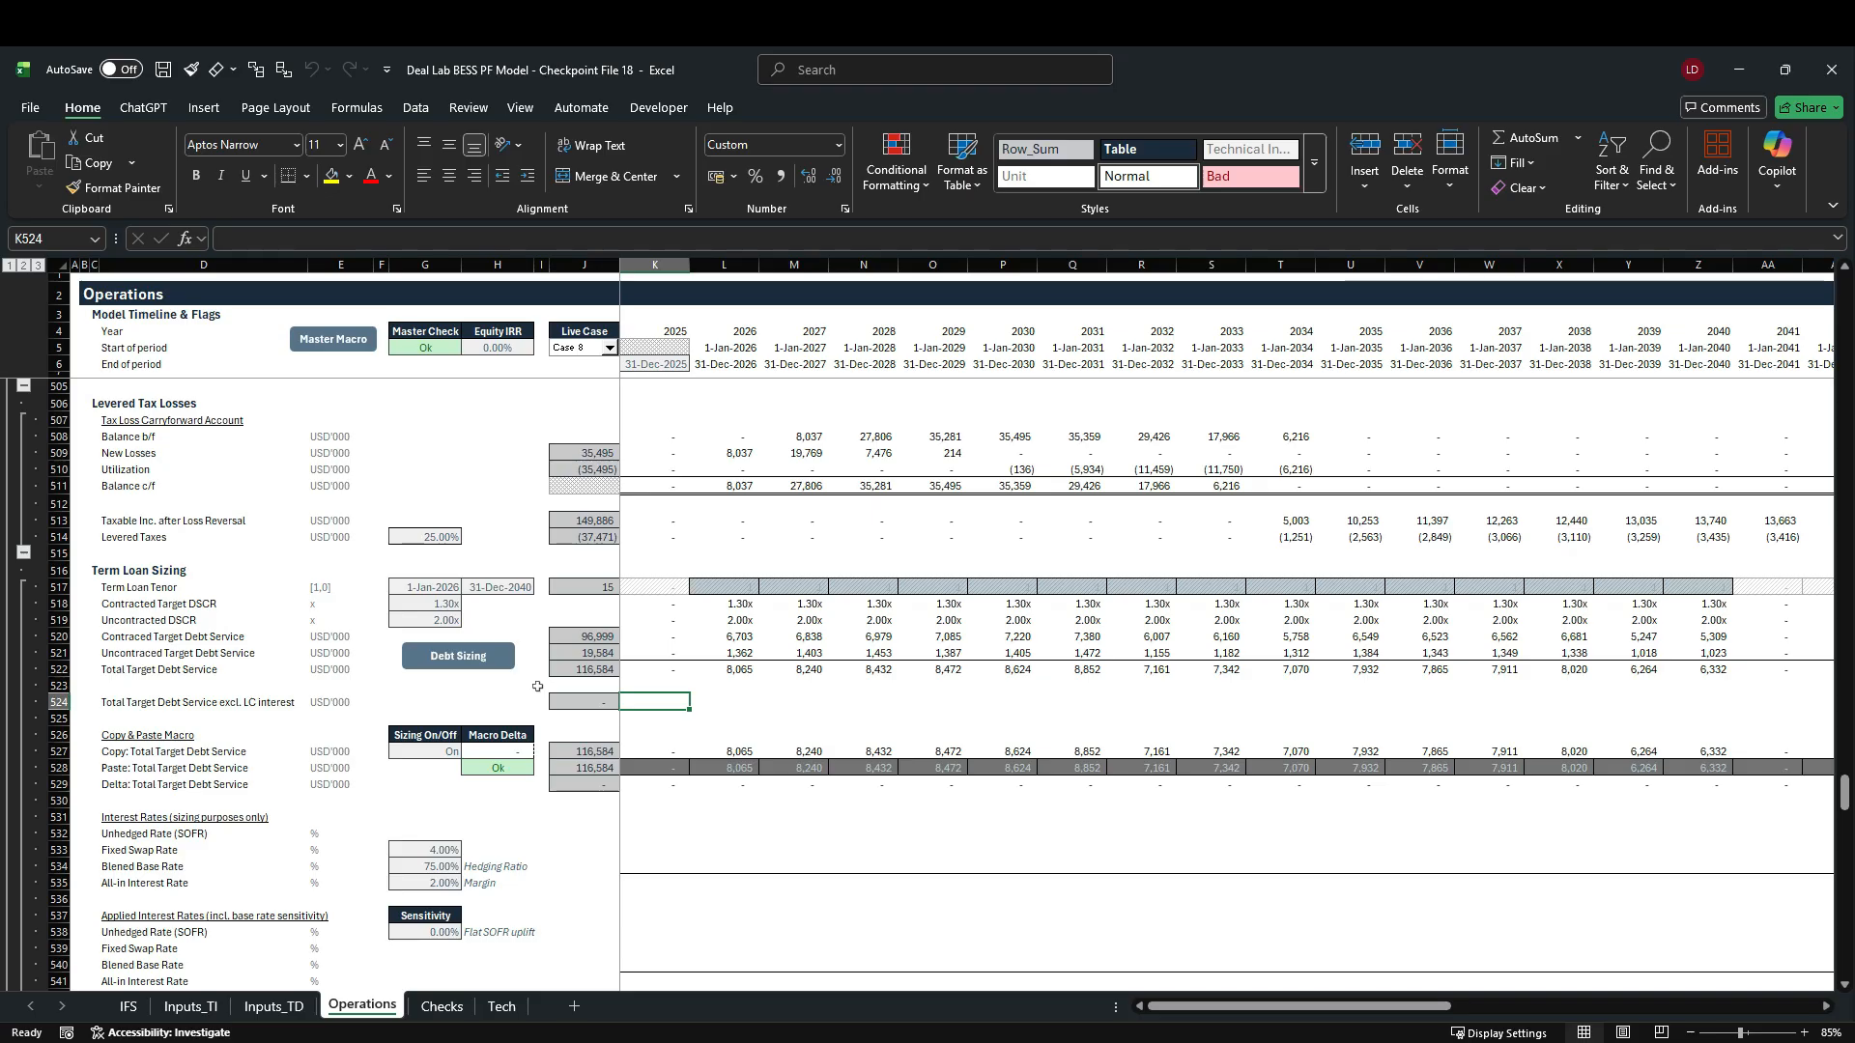
text(=)
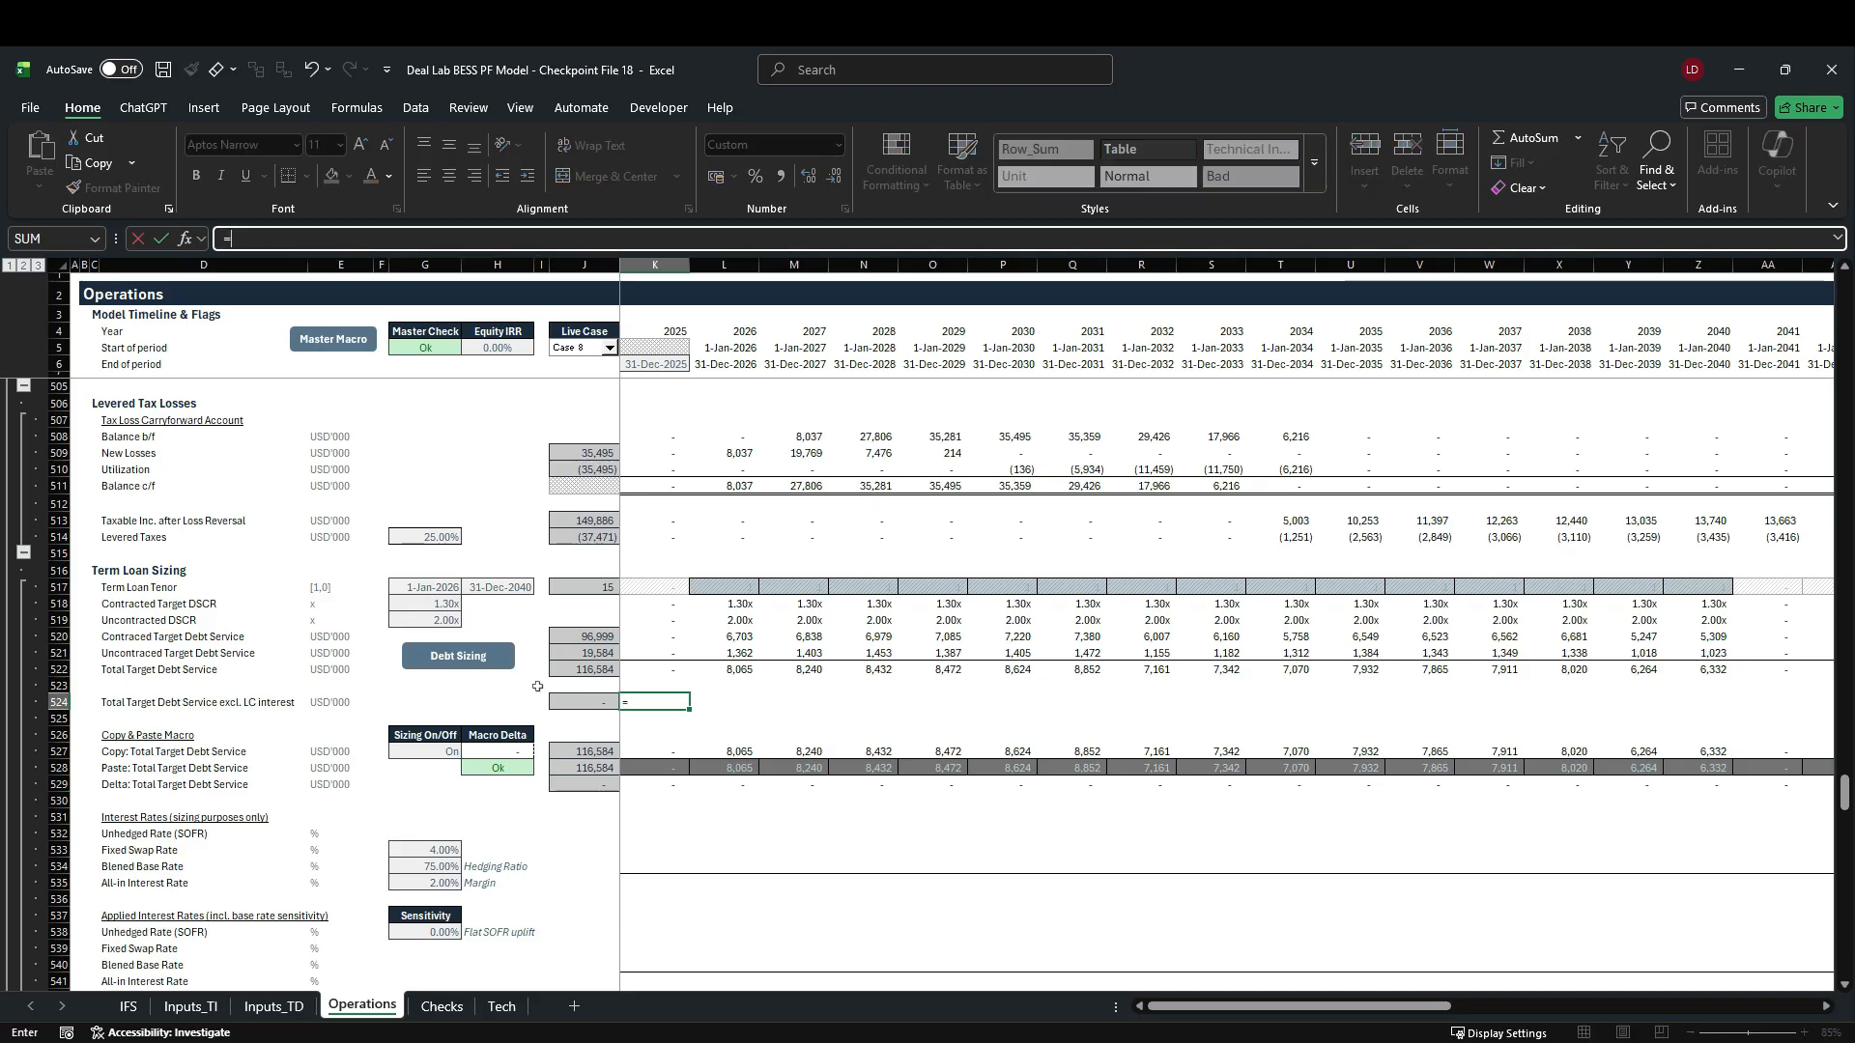
click(664, 672)
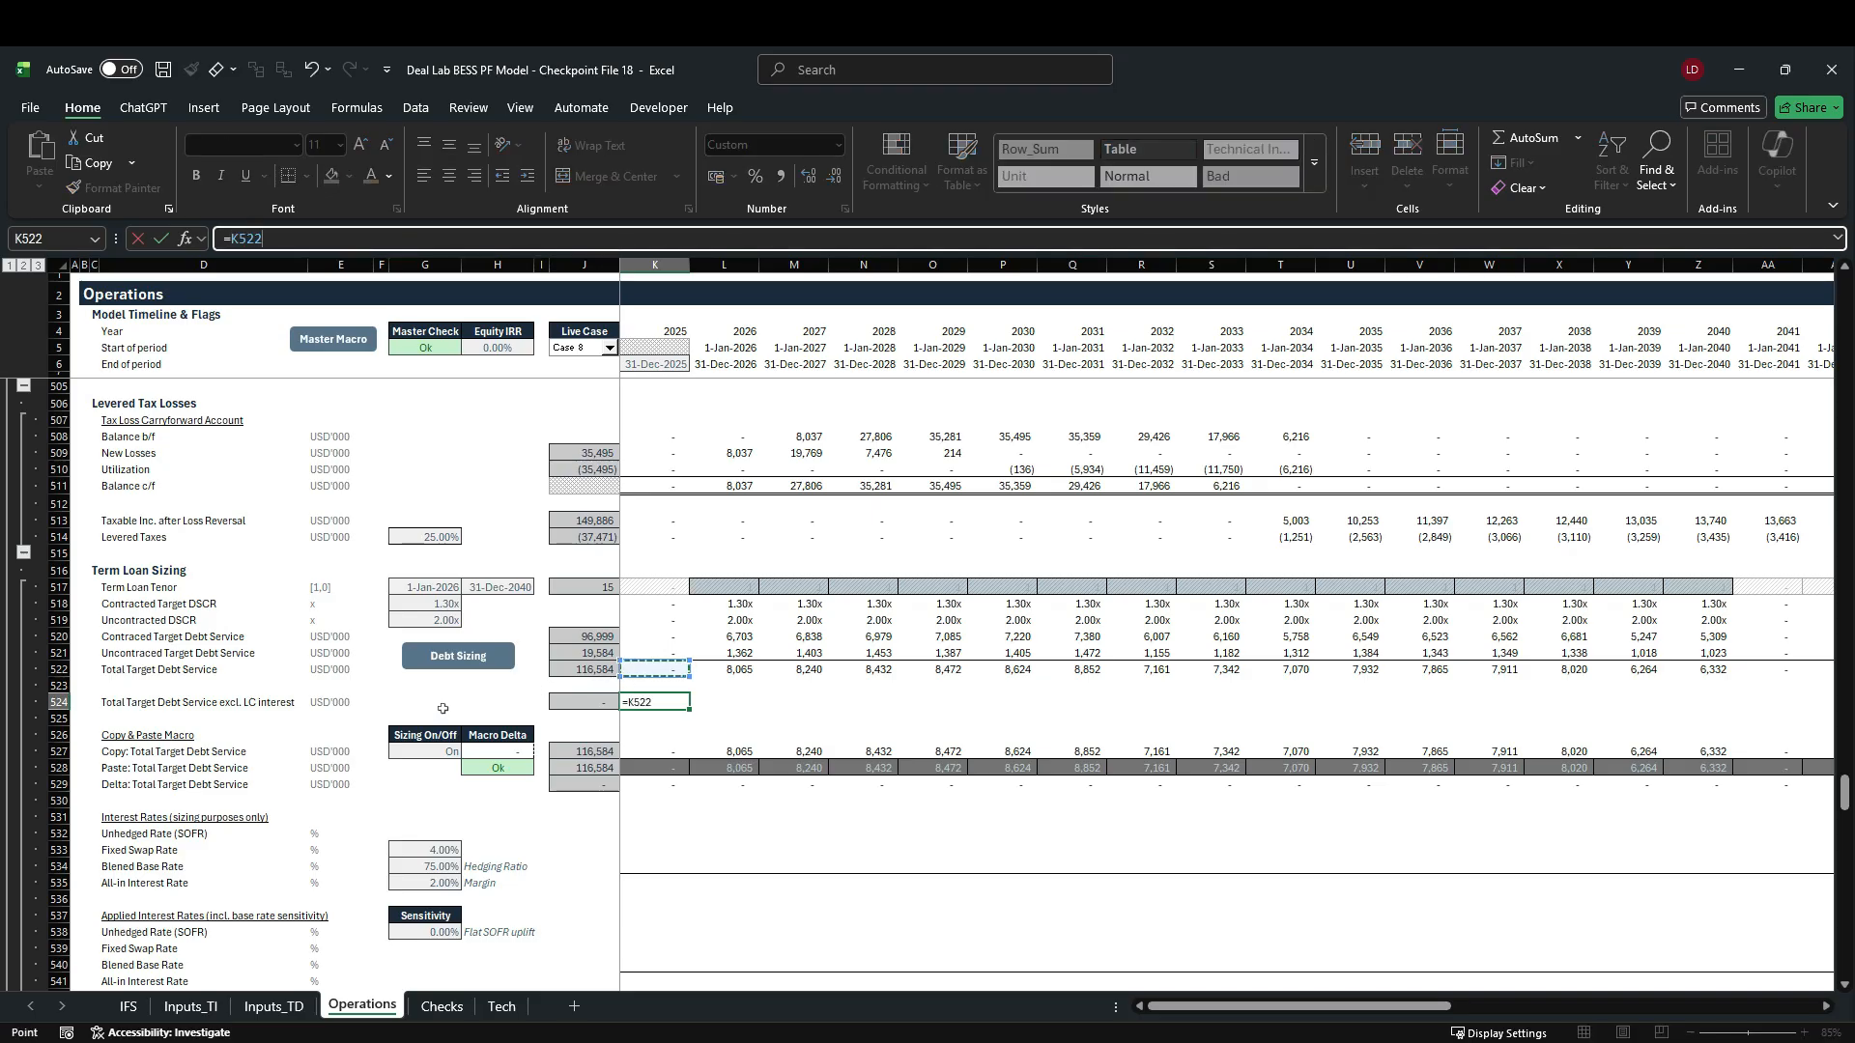
text(-)
scroll(447, 742, down, 16)
scroll(448, 742, down, 17)
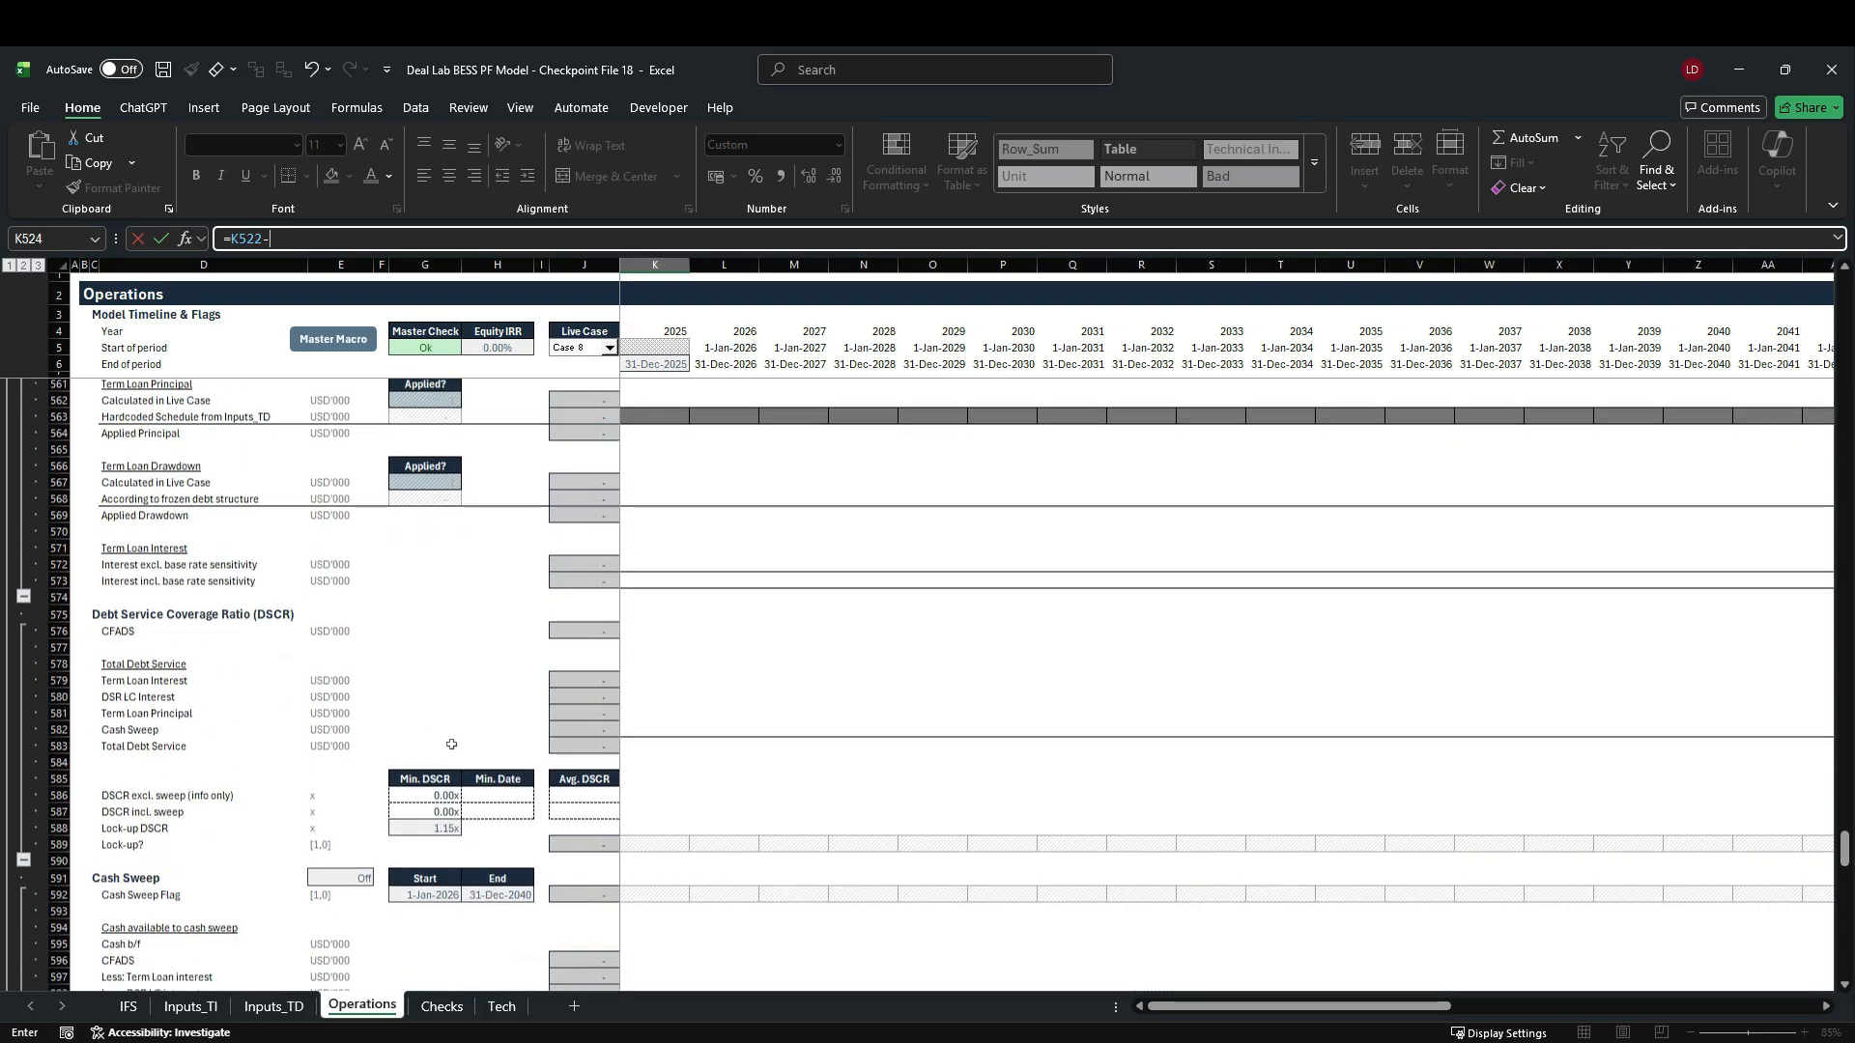
scroll(451, 749, down, 15)
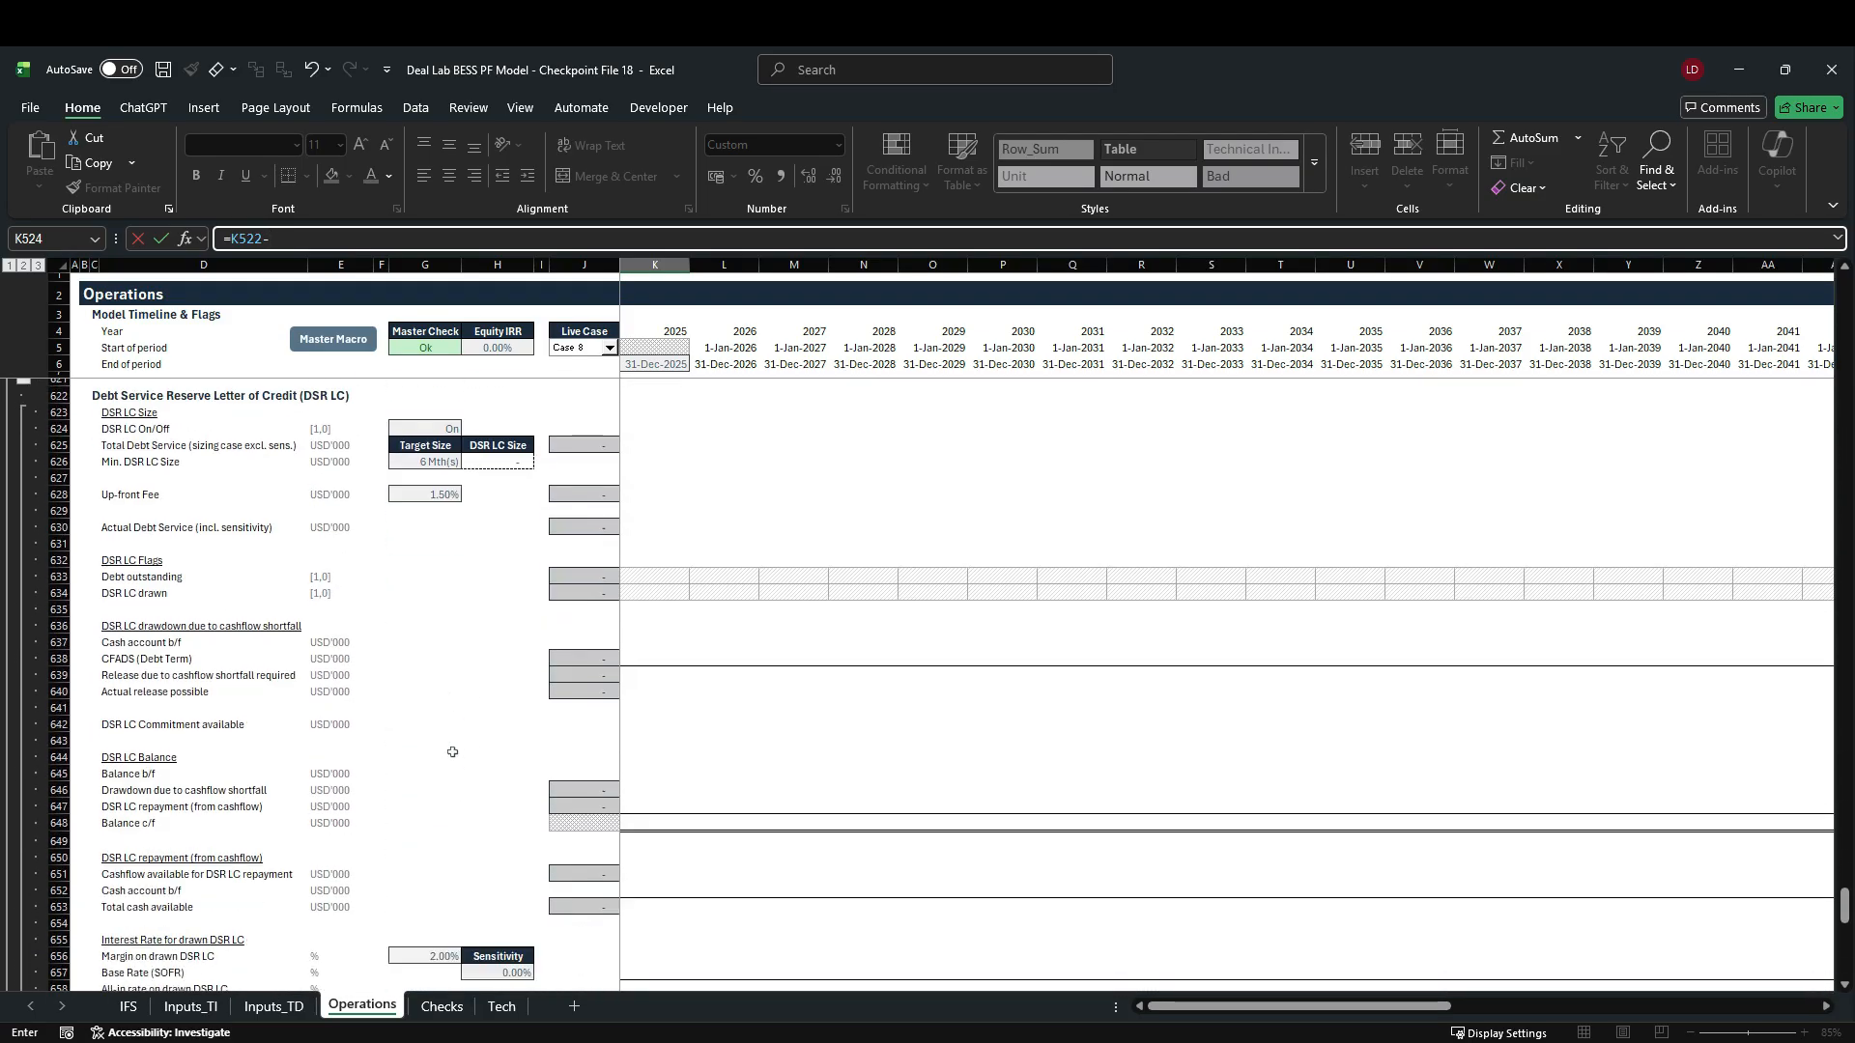
scroll(452, 752, up, 3)
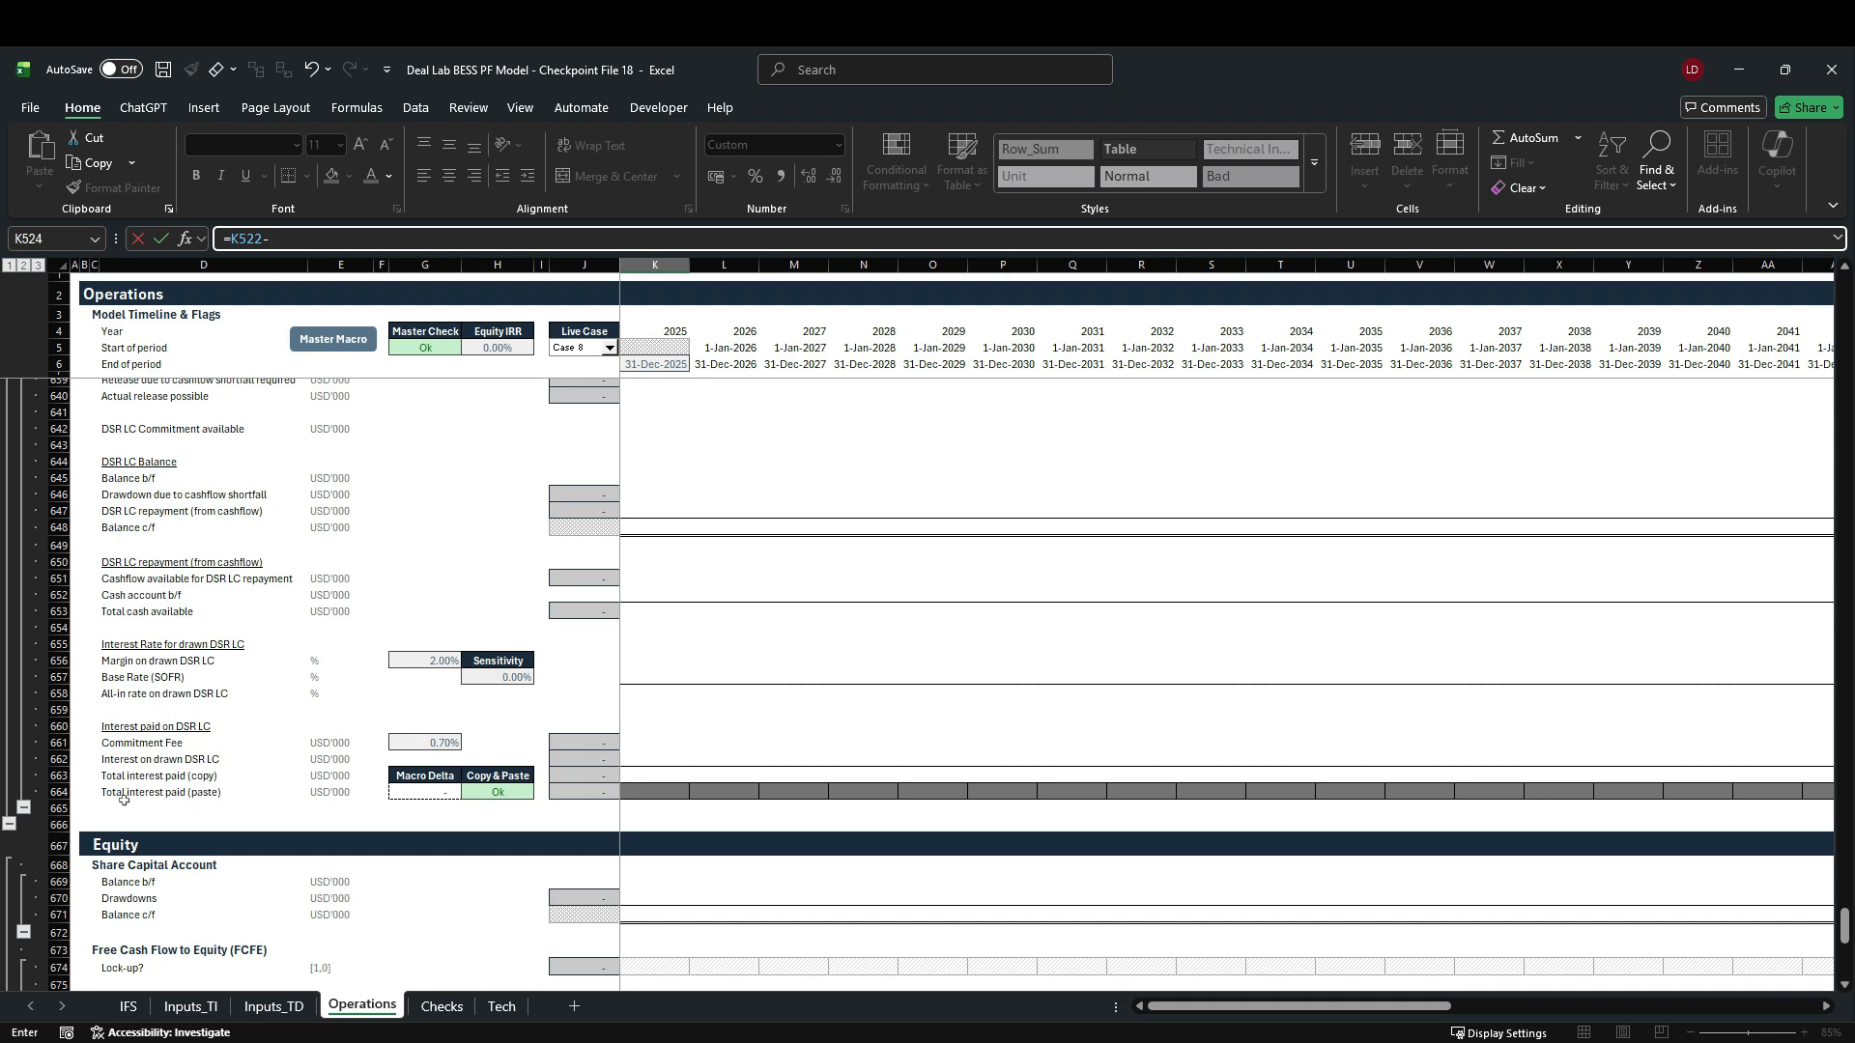
click(647, 794)
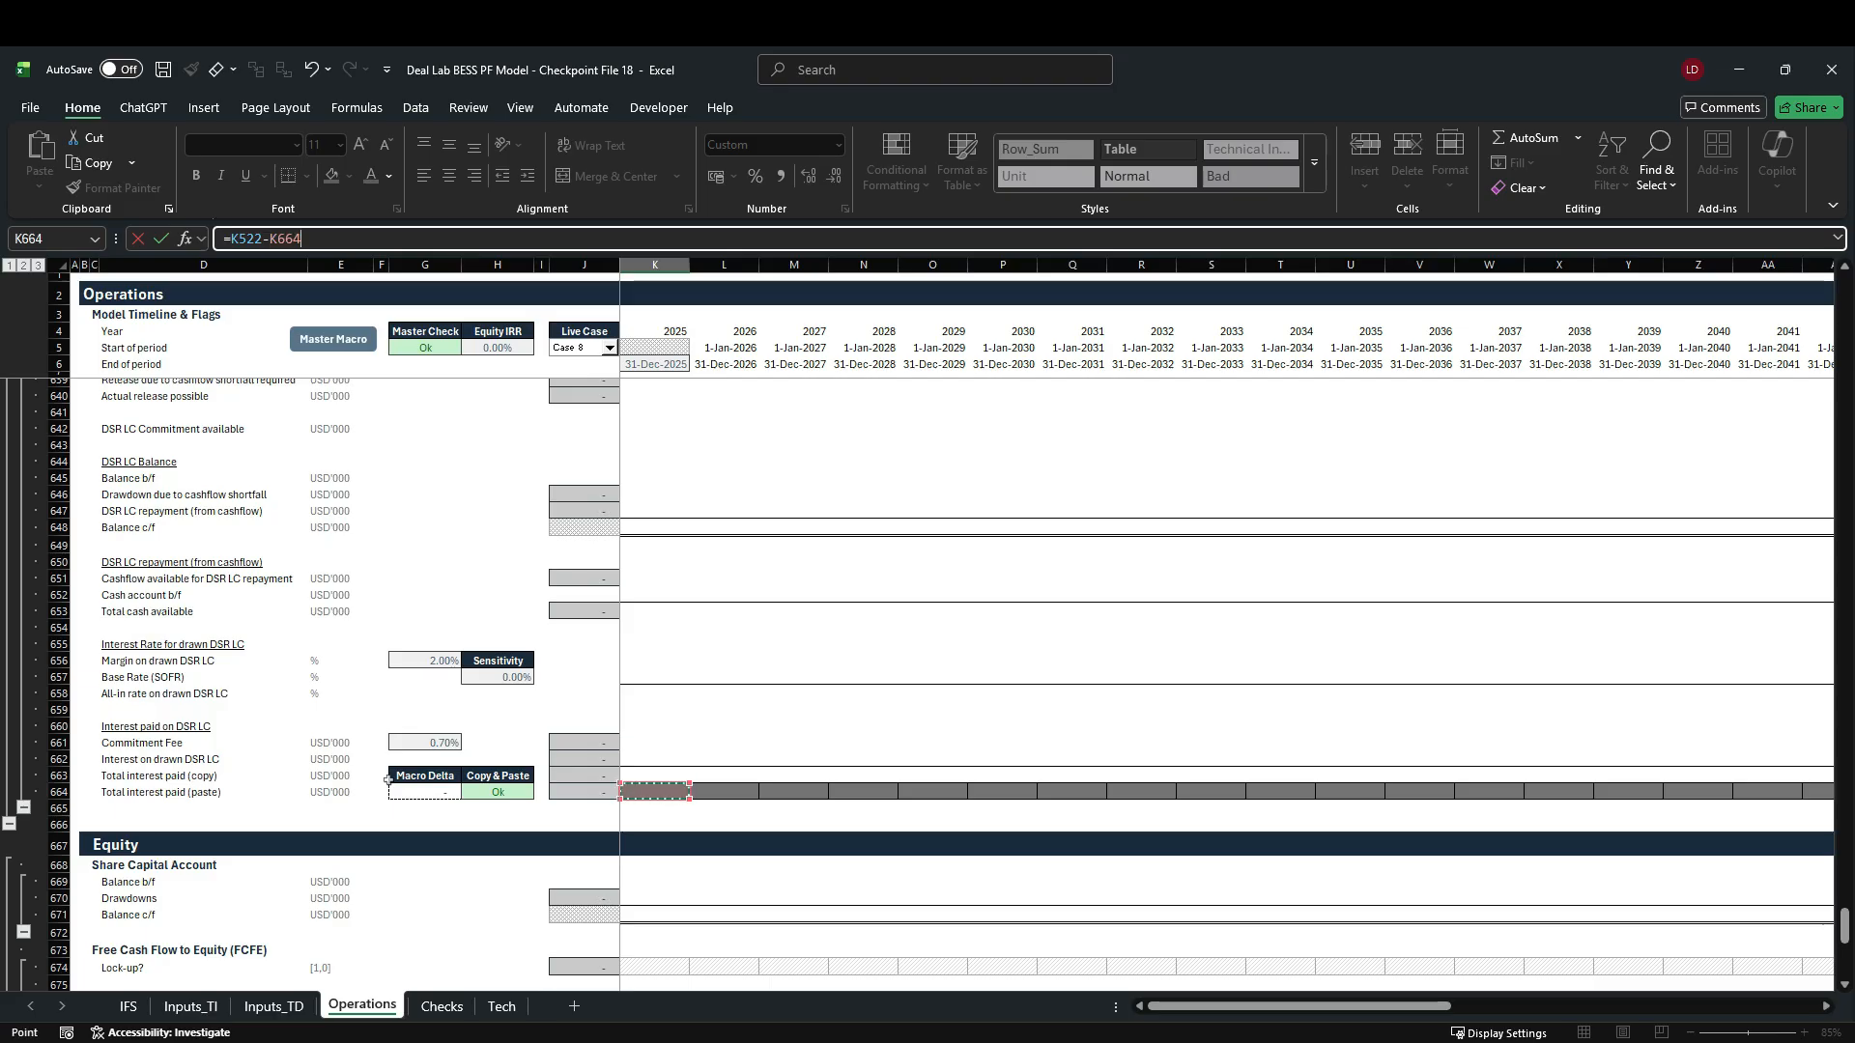
key(Return)
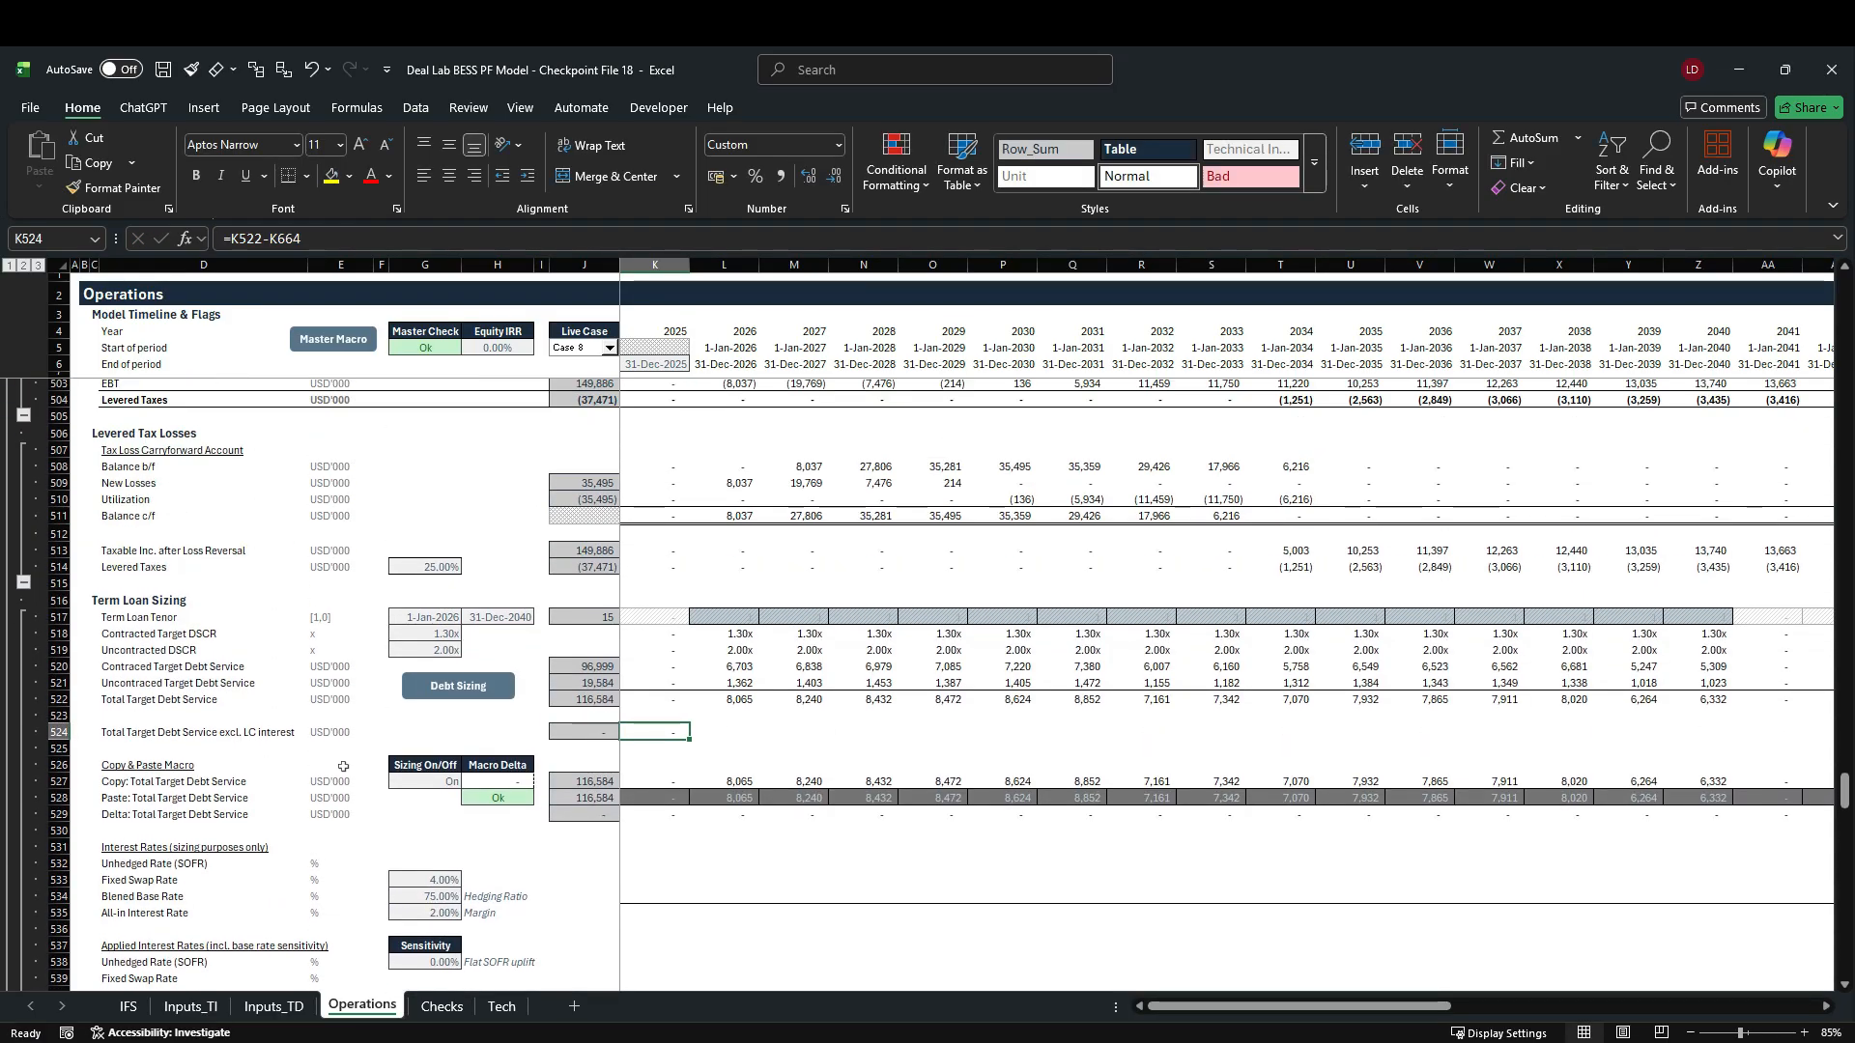
Step: Fill the Total Target Debt Service excl. LC interest formula from K524 across the timeline to 2060
key(ctrl+shift+Right)
key(ctrl+r)
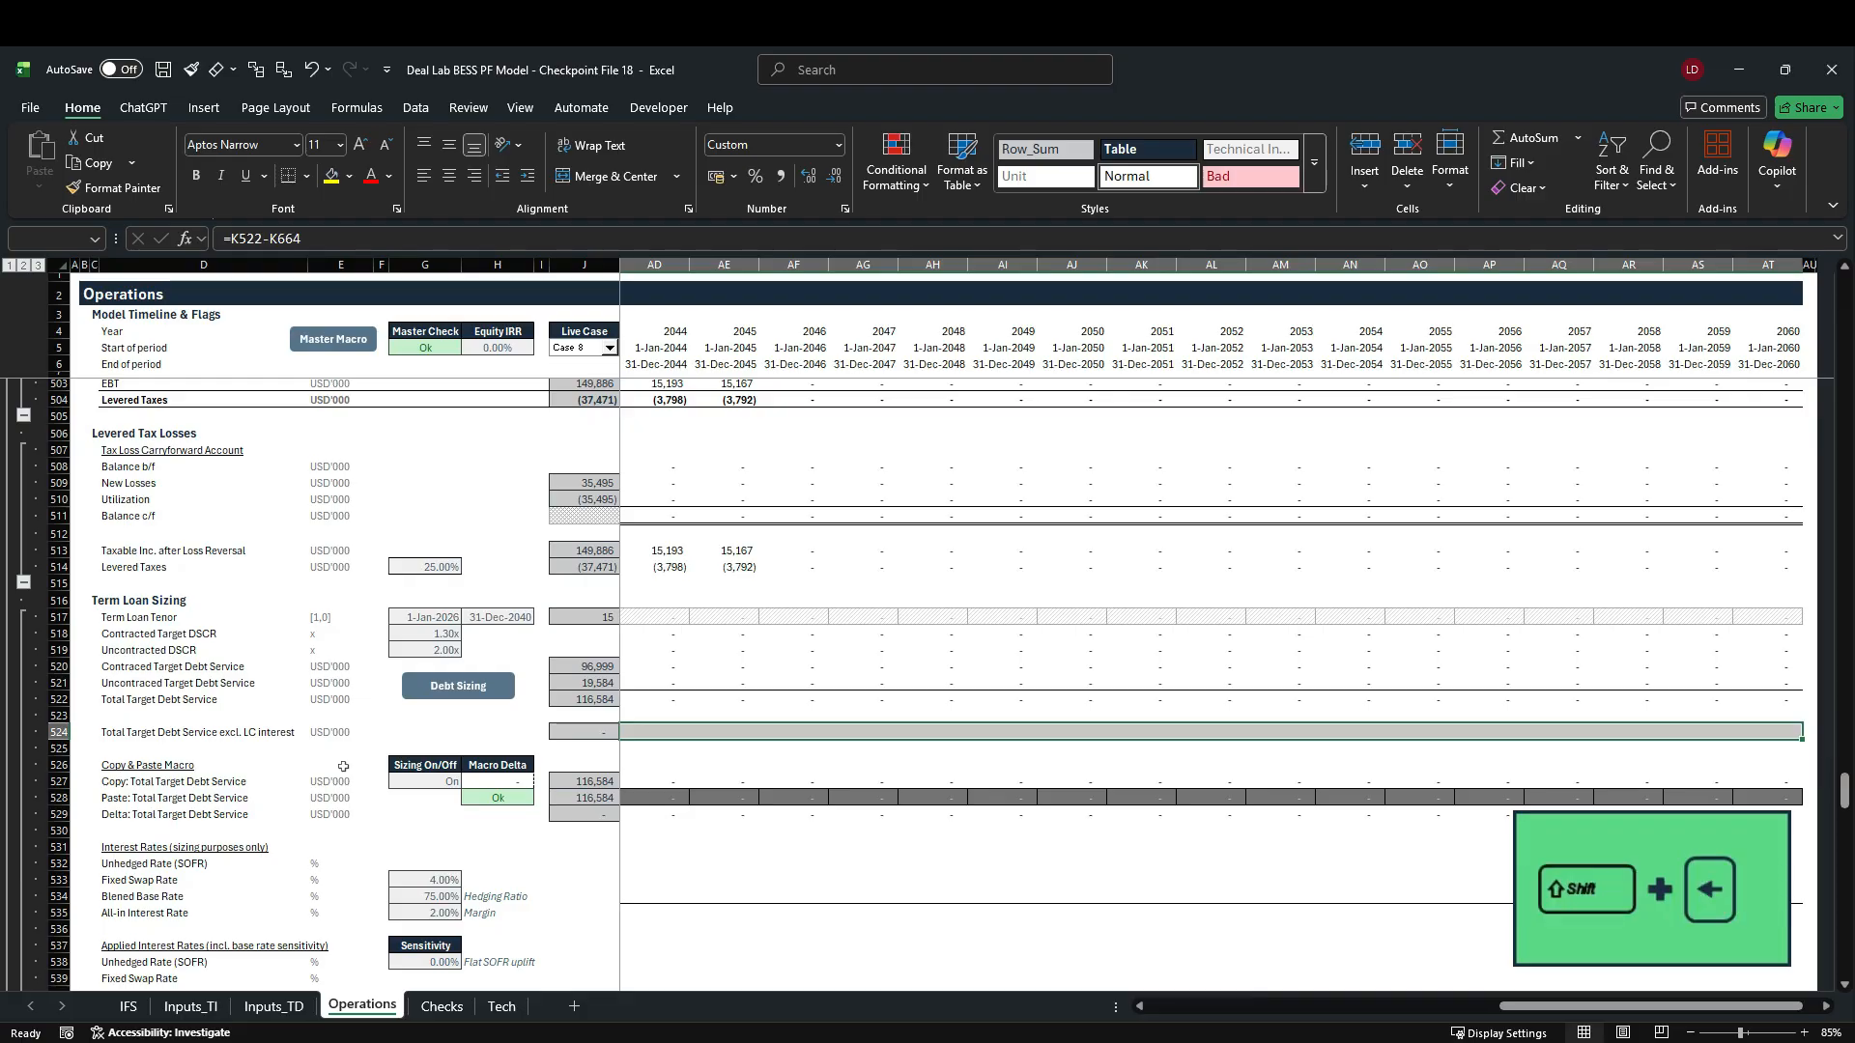
key(shift+BackSpace)
key(ctrl+r)
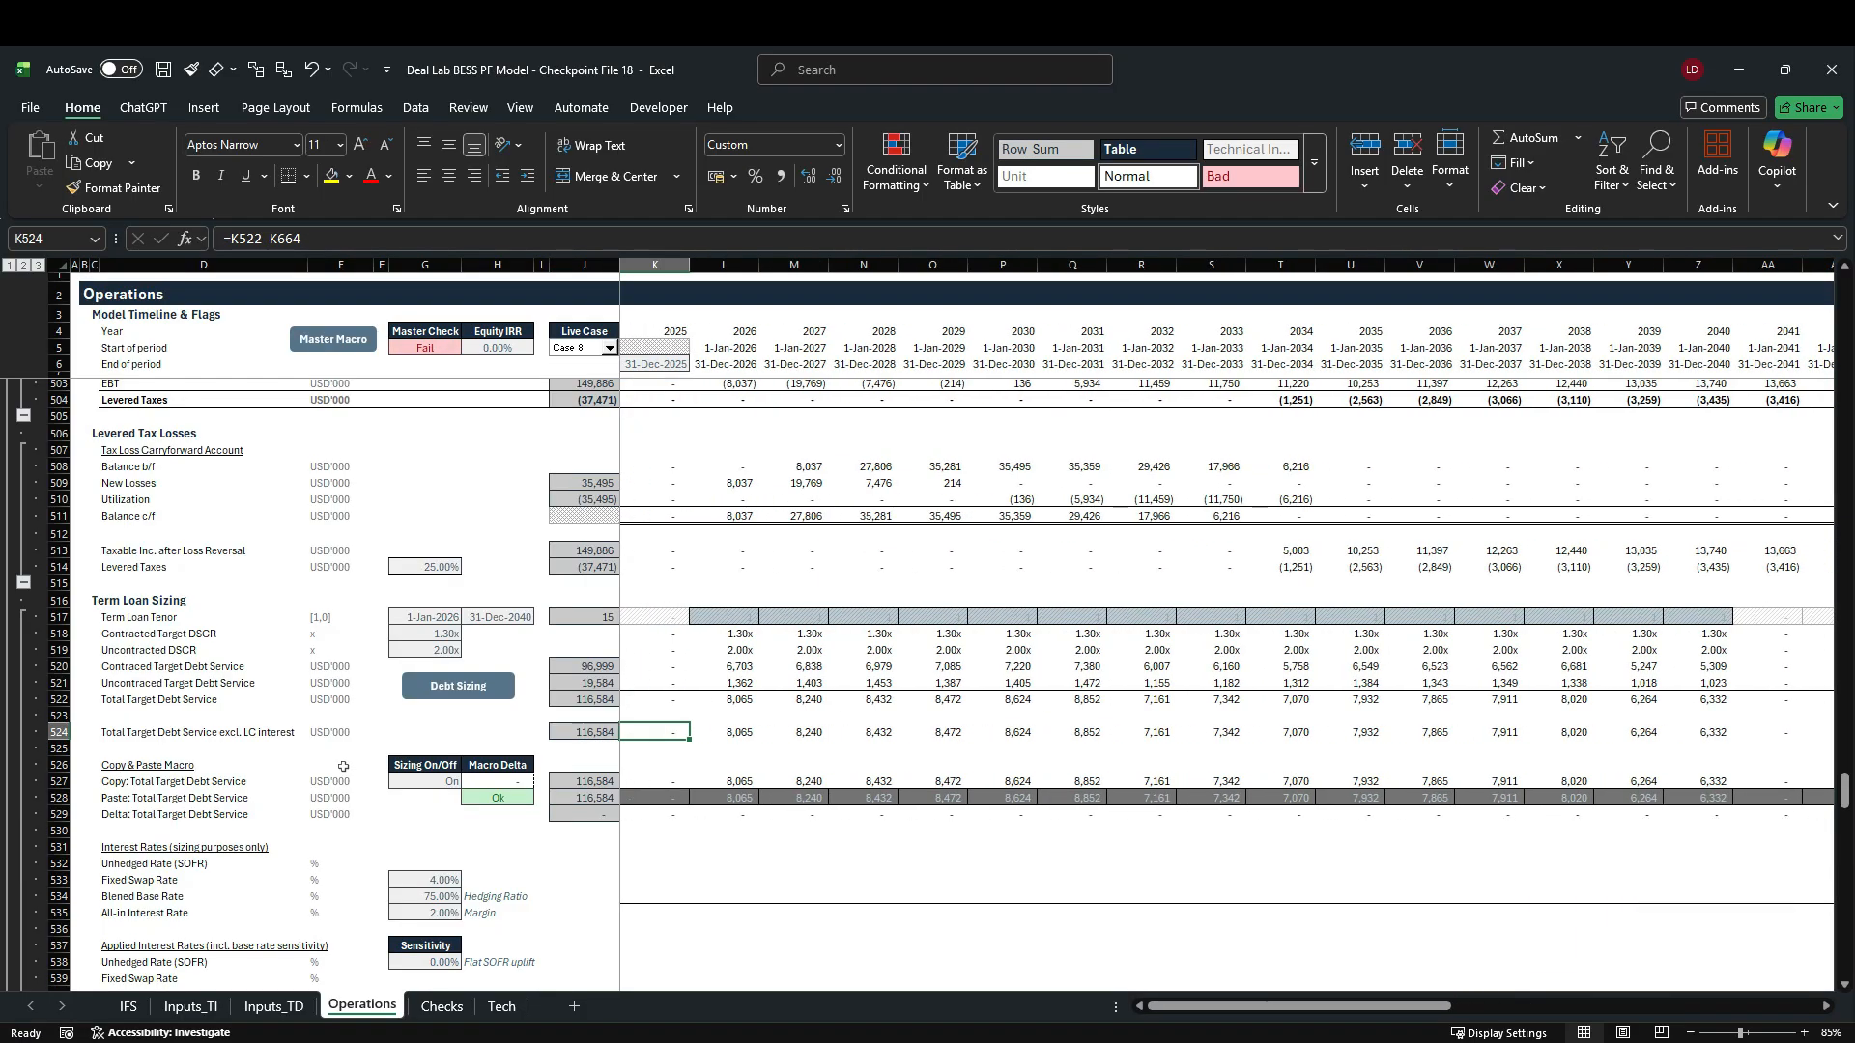
Step: Trace the Debt structuring check to its source formula in G620, examine the cells it references, and return to the Checks sheet
click(428, 1007)
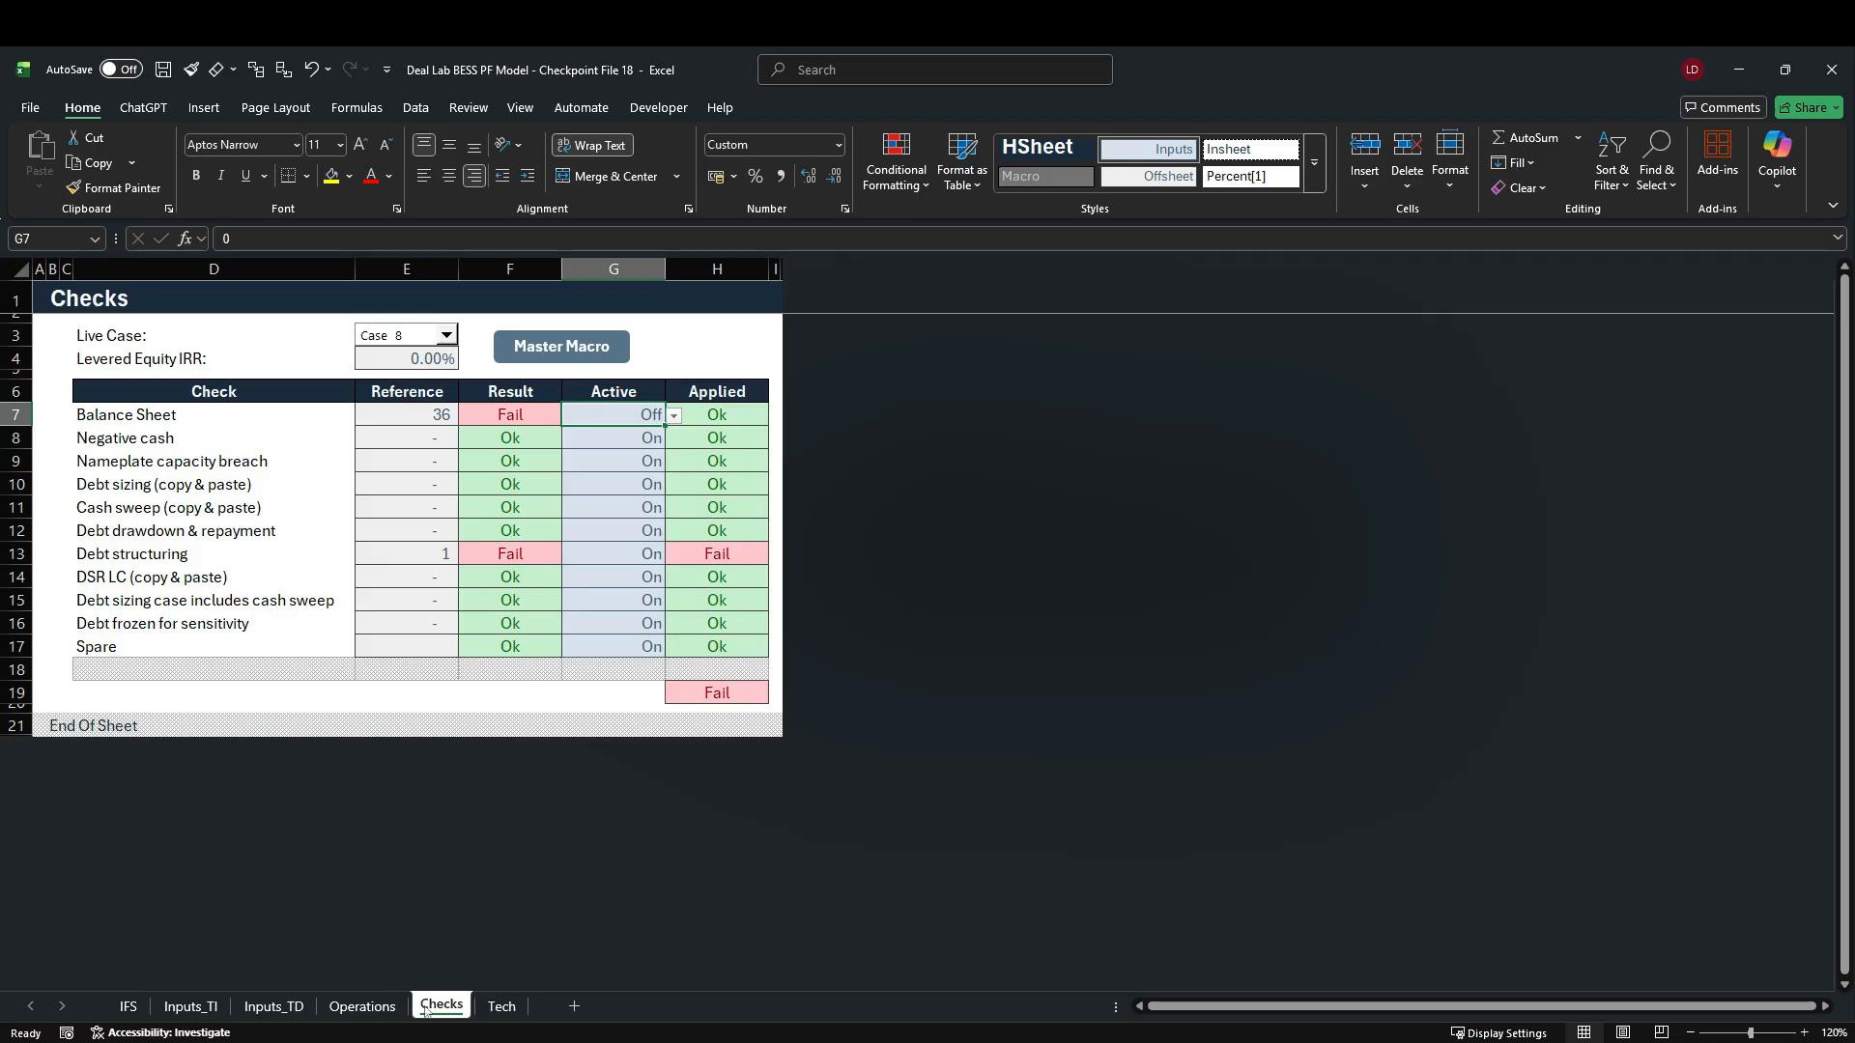
click(424, 555)
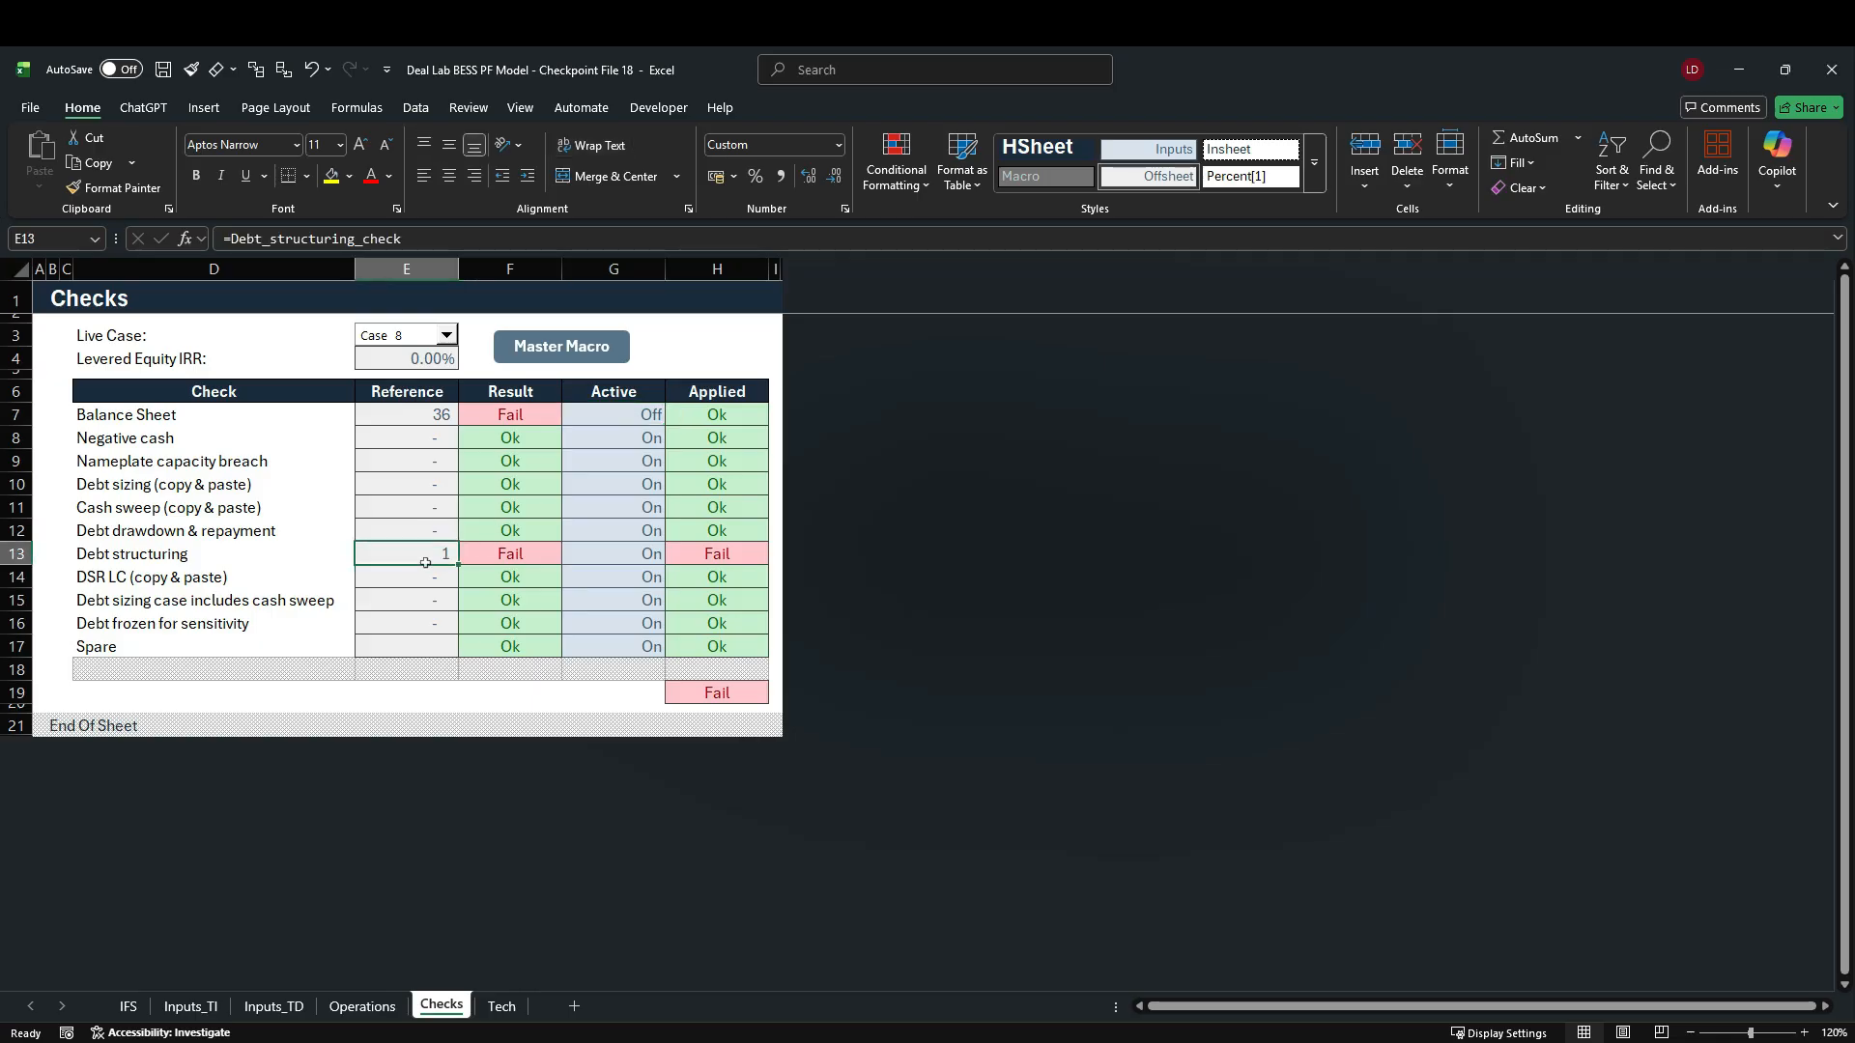
key(ctrl+[)
scroll(518, 631, down, 15)
key(F2)
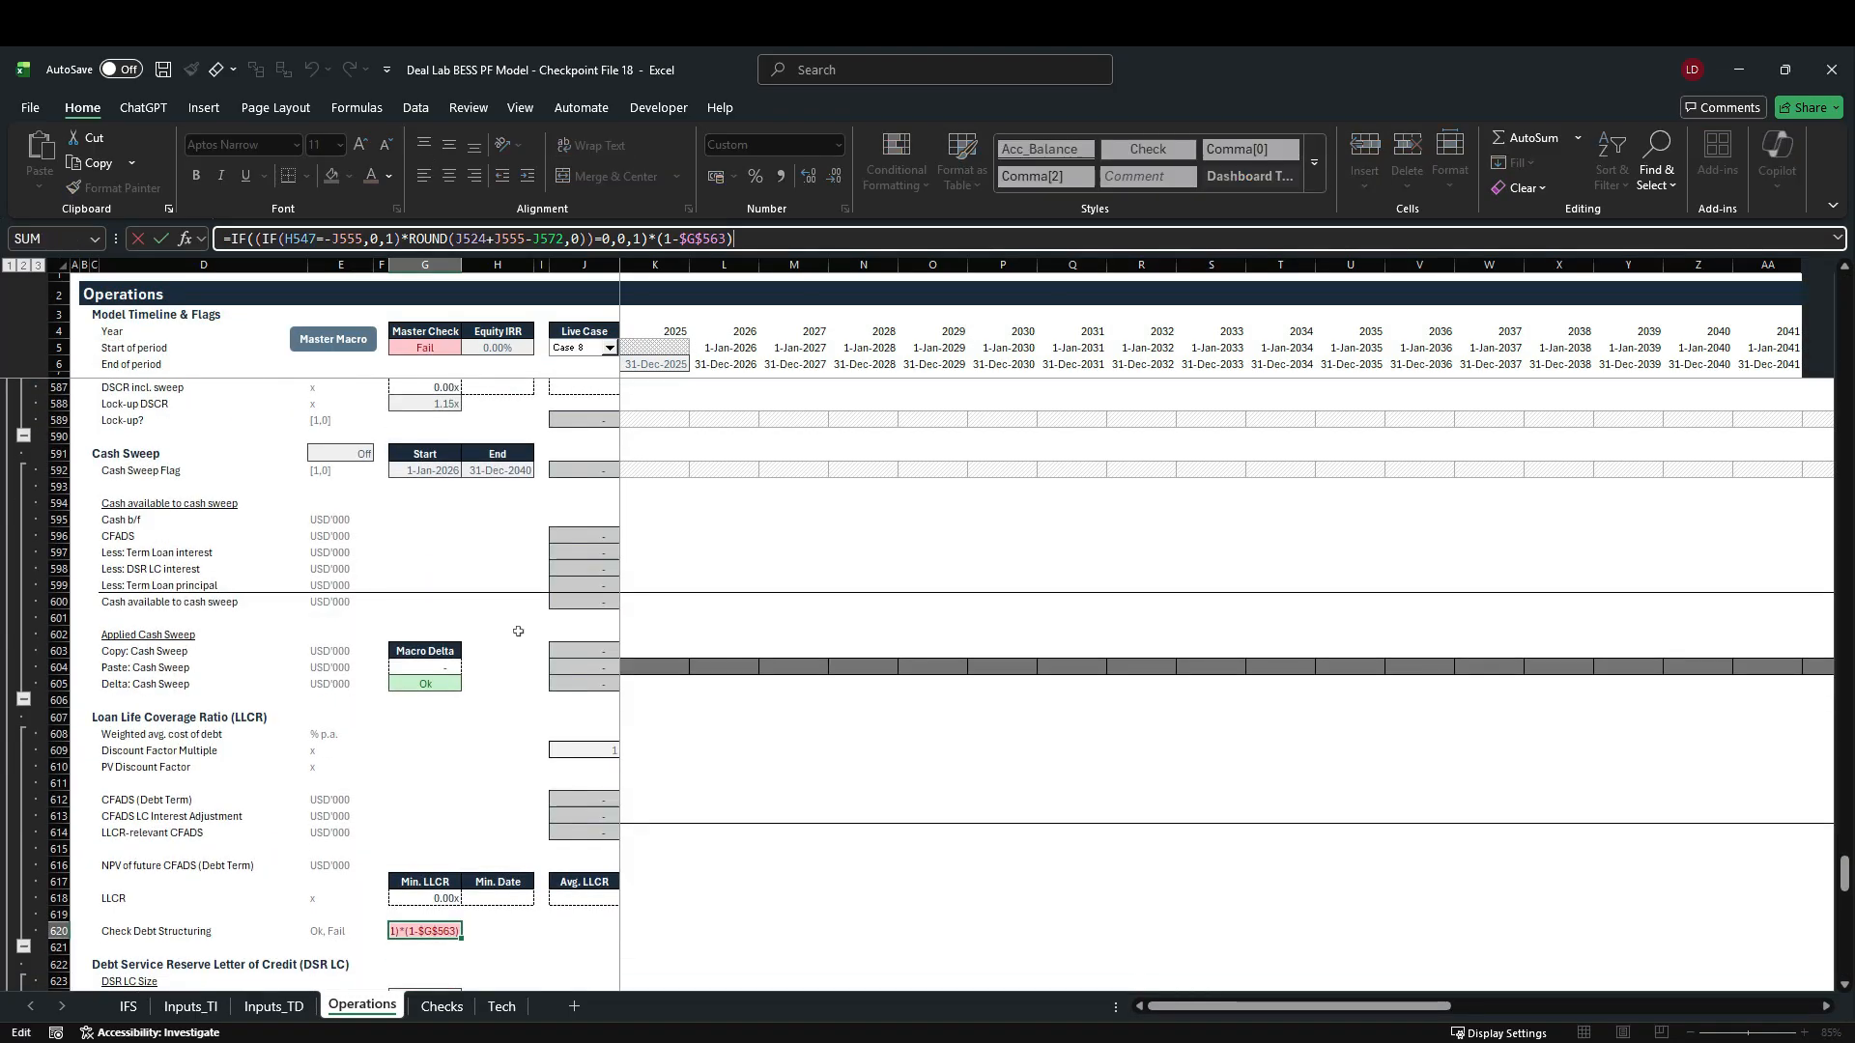
scroll(522, 634, up, 5)
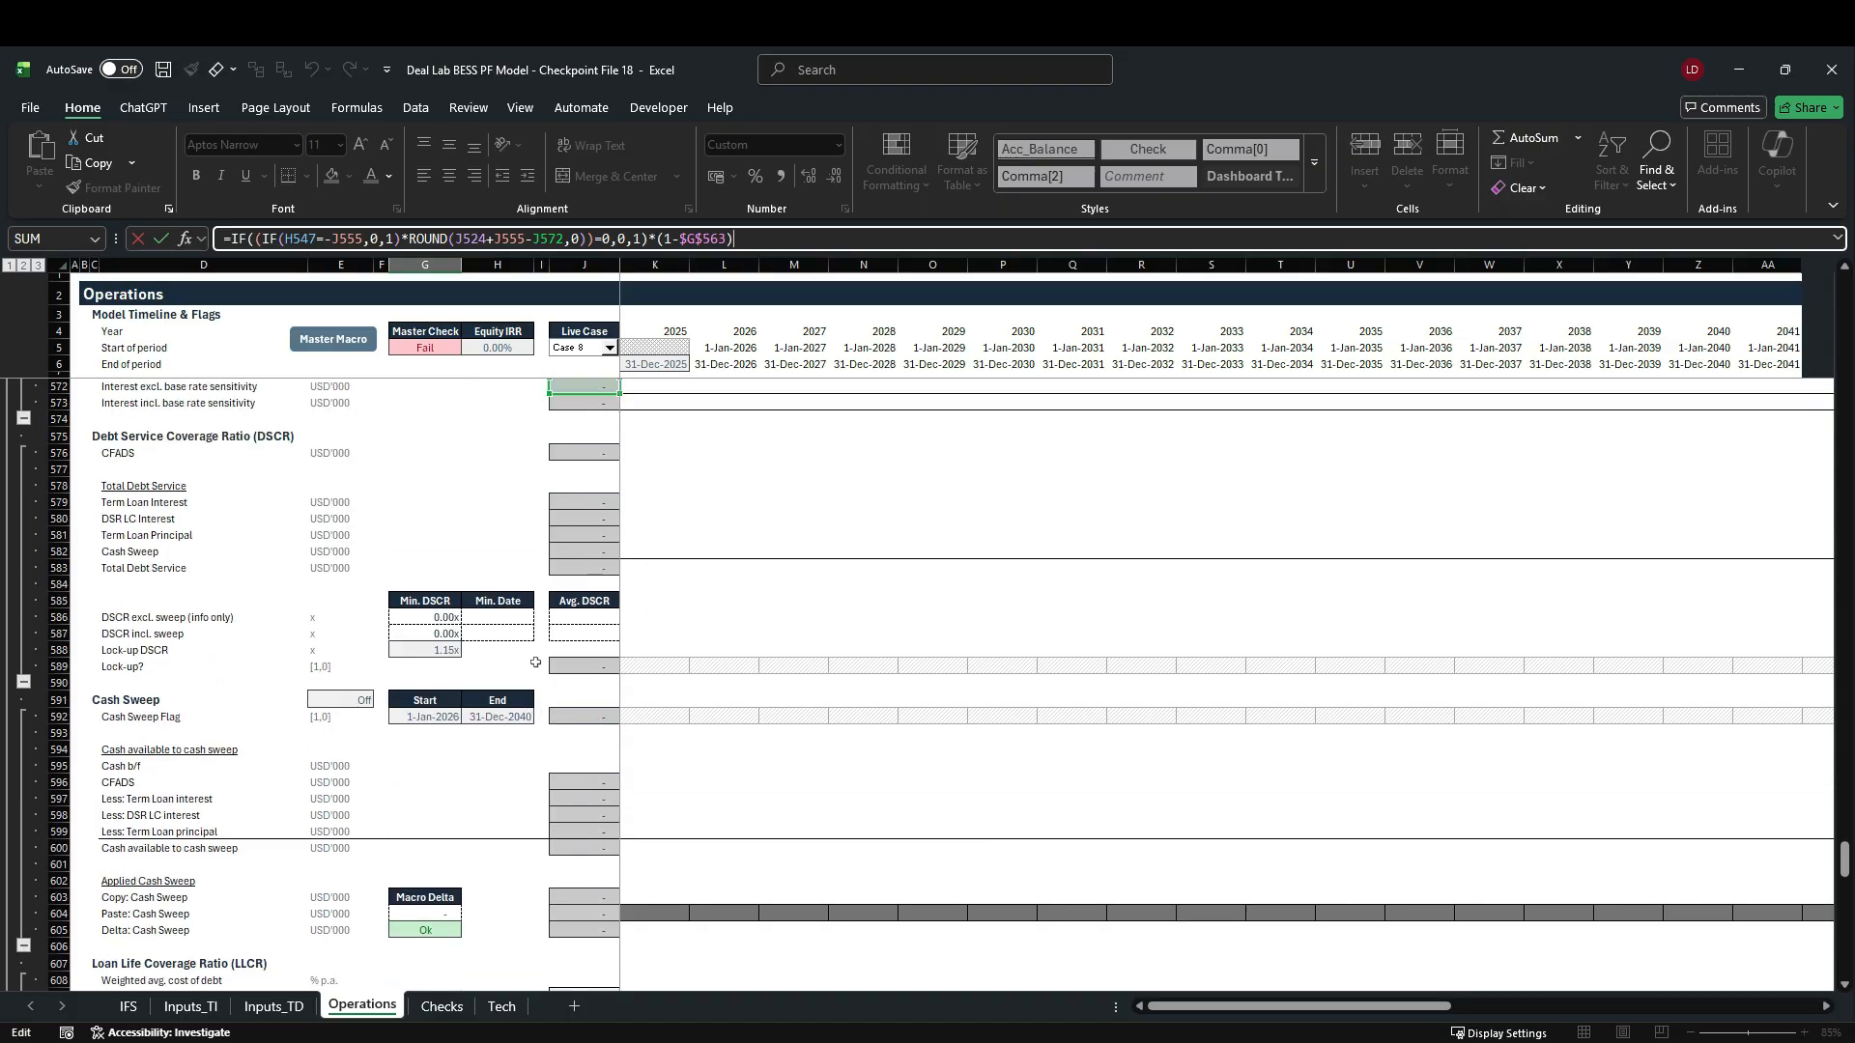
scroll(536, 663, up, 11)
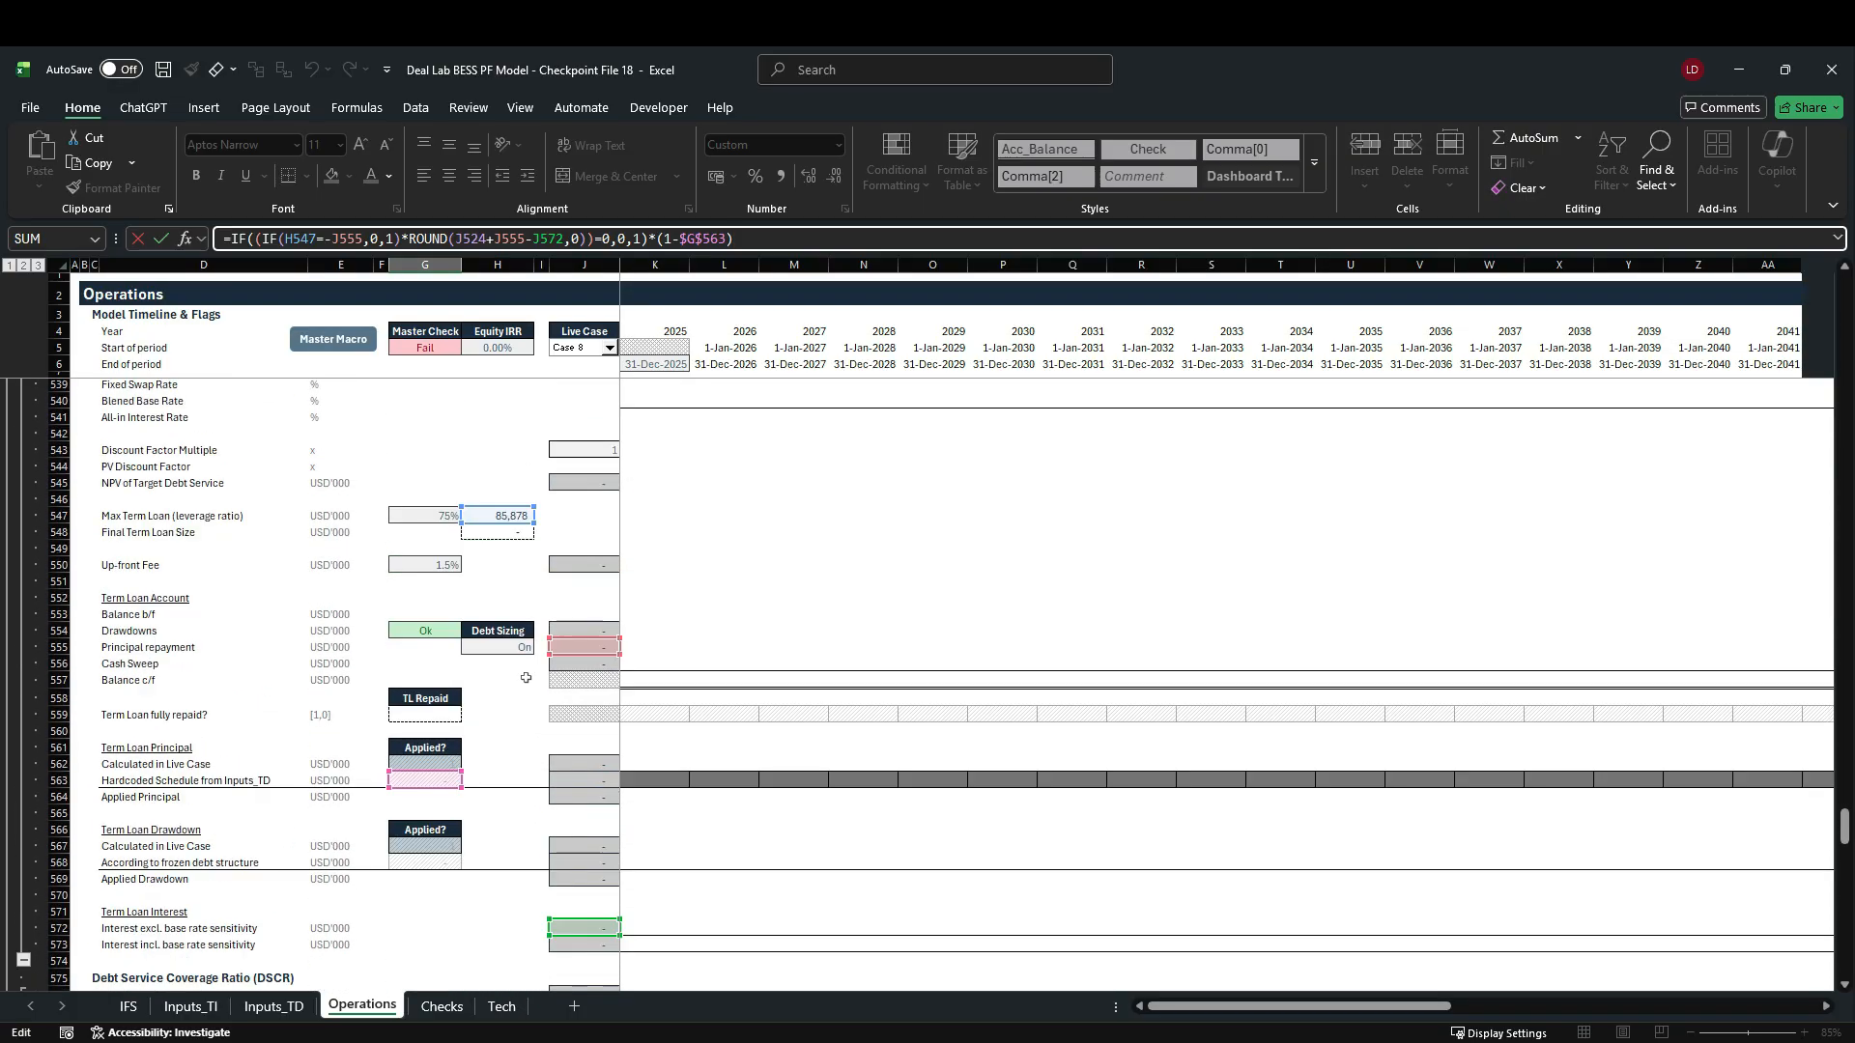
scroll(526, 679, up, 4)
scroll(525, 680, up, 7)
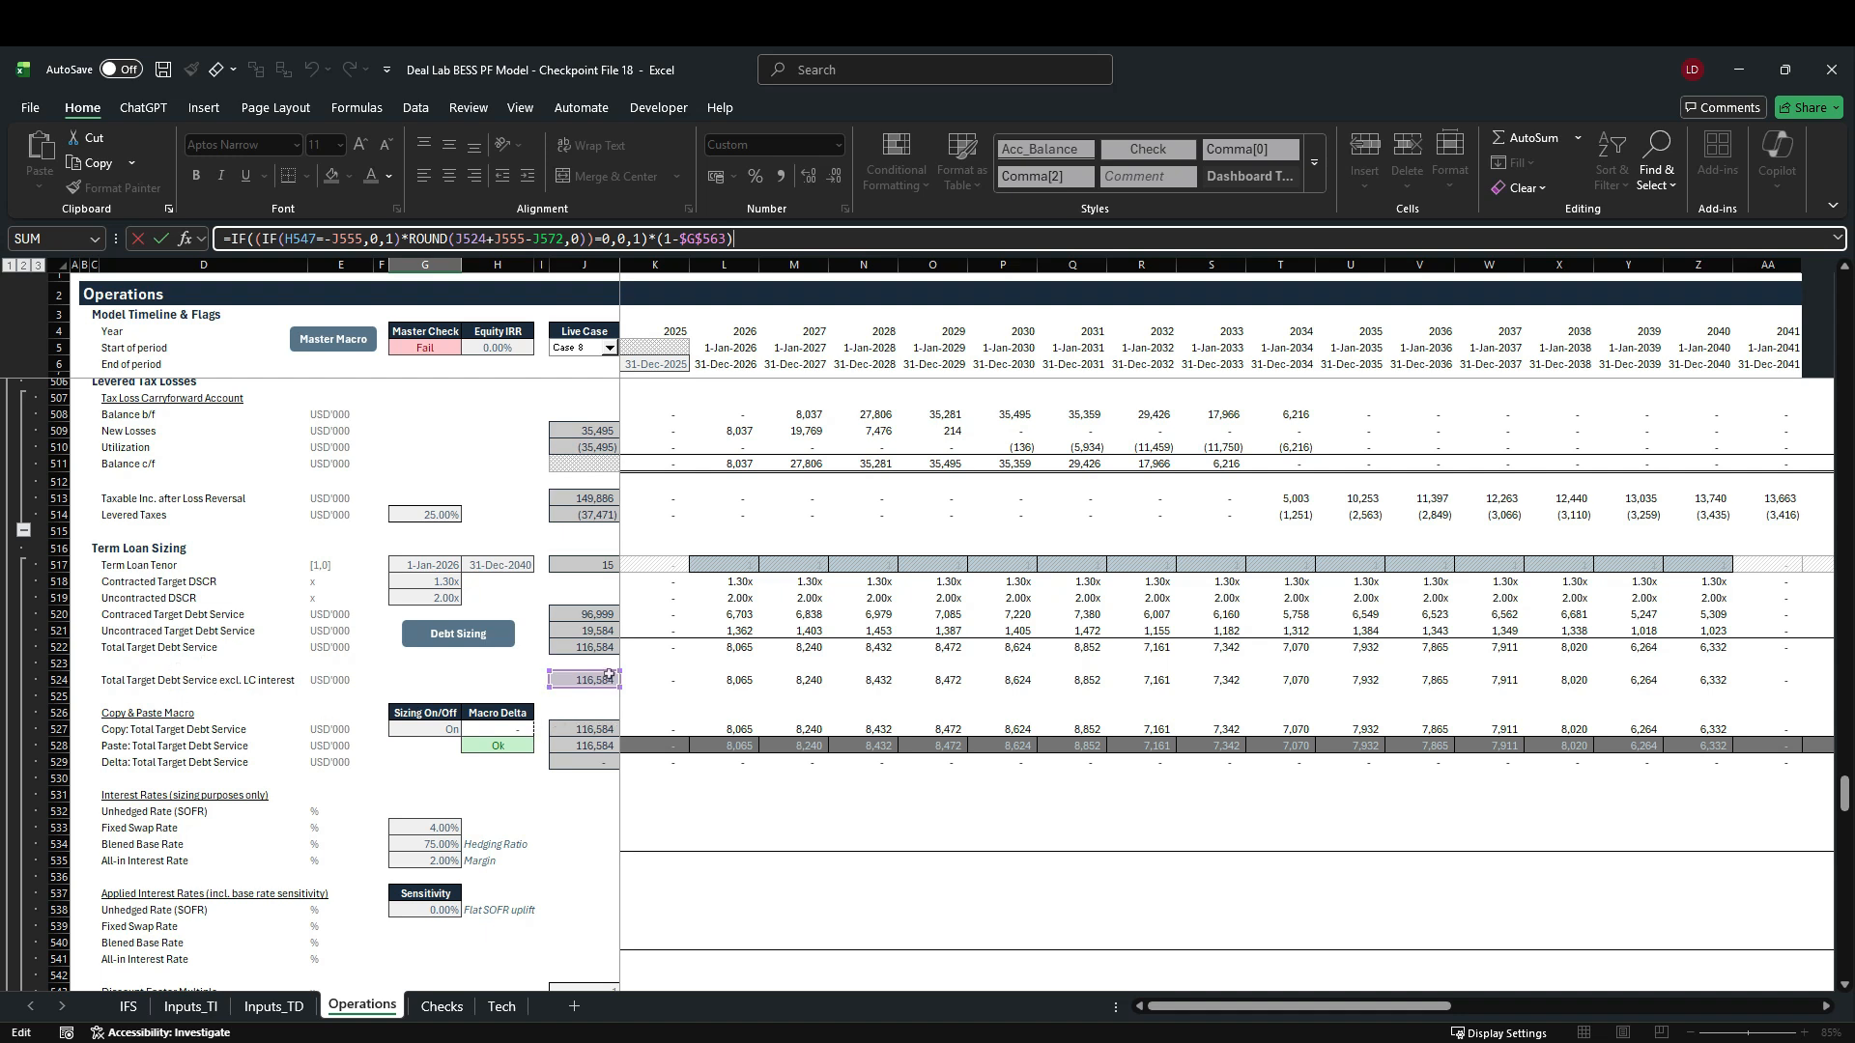
scroll(525, 711, down, 3)
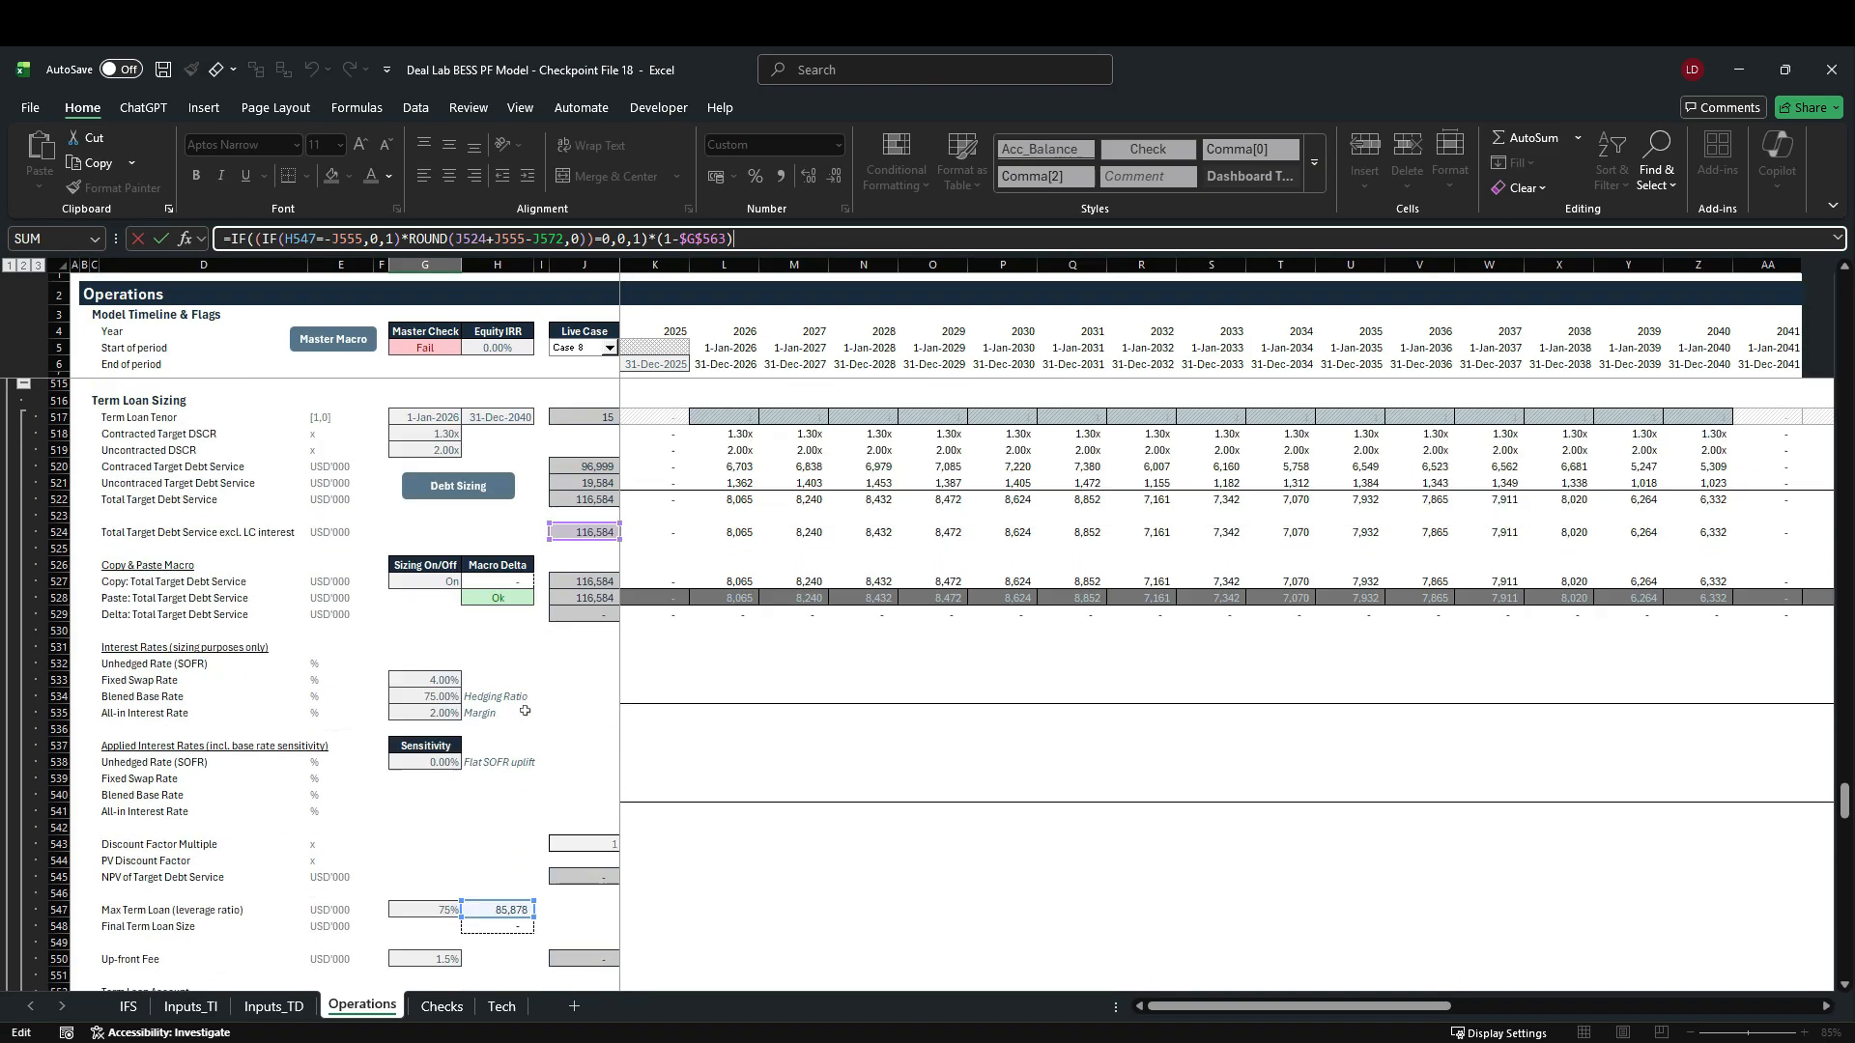
scroll(525, 711, down, 5)
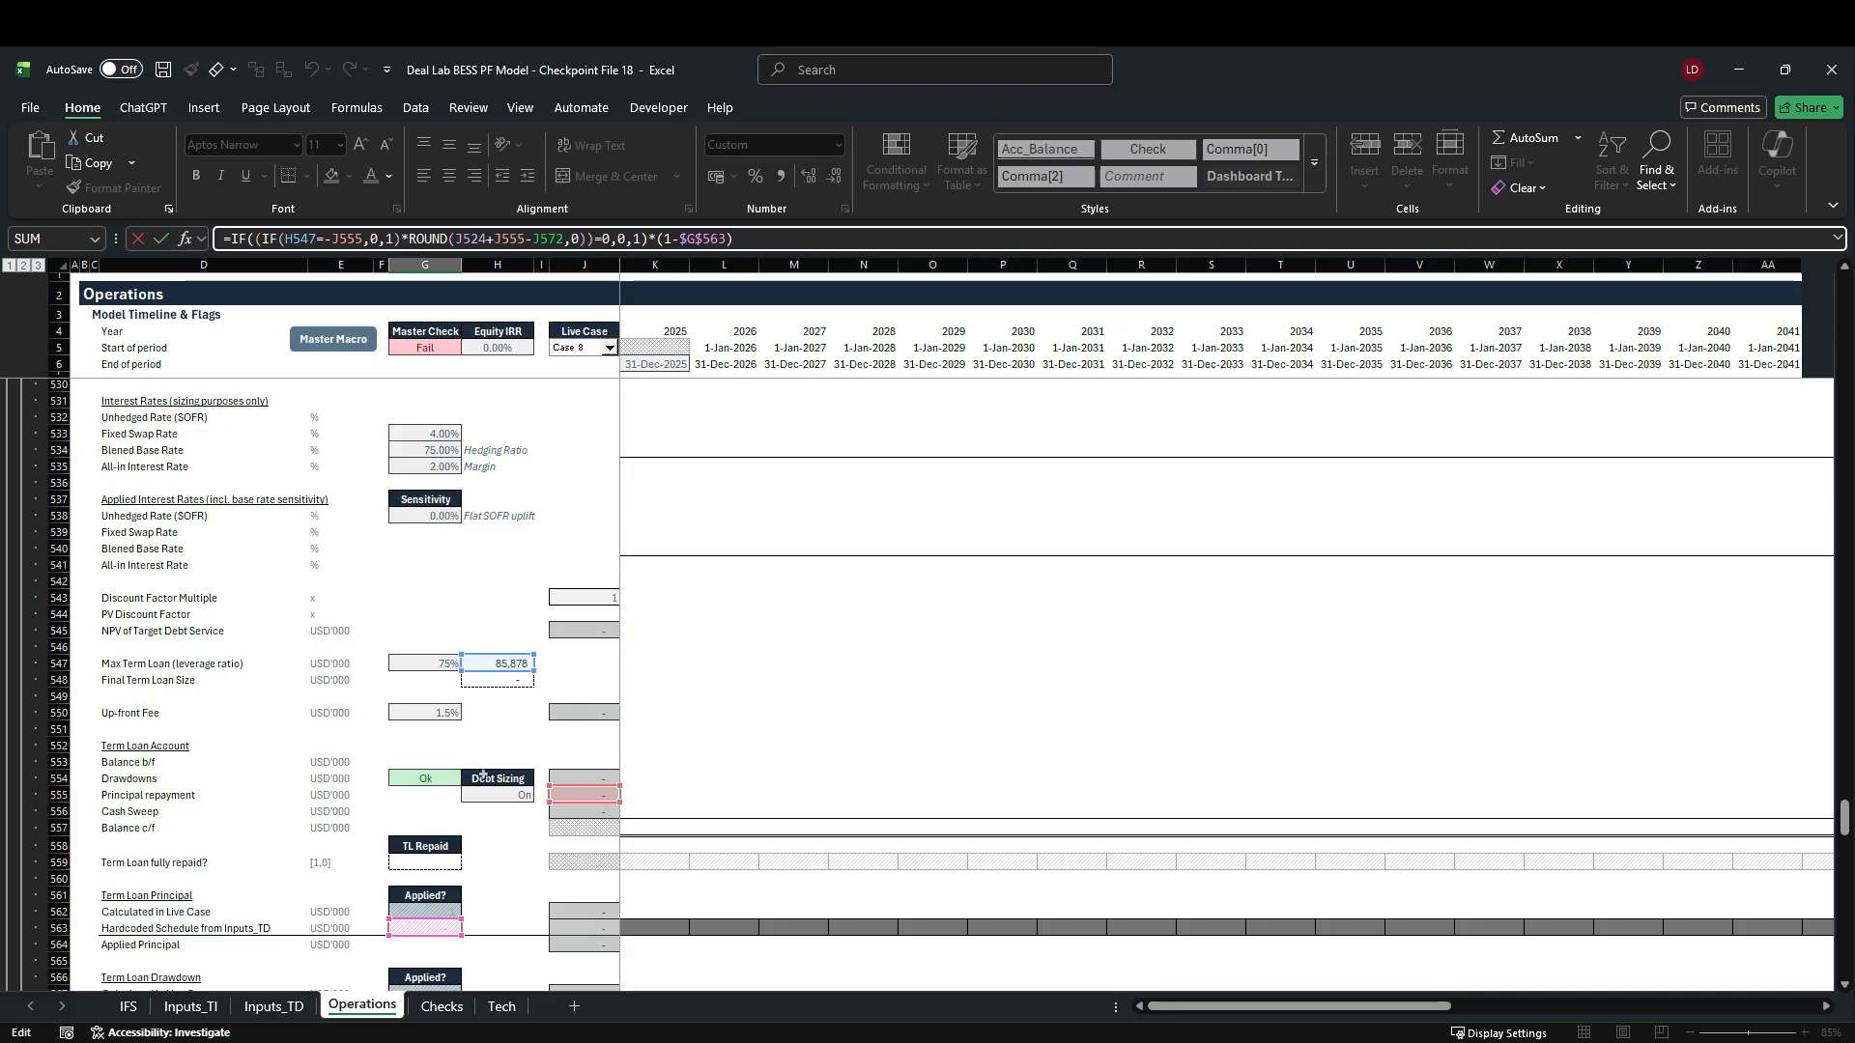
key(Escape)
scroll(548, 802, up, 17)
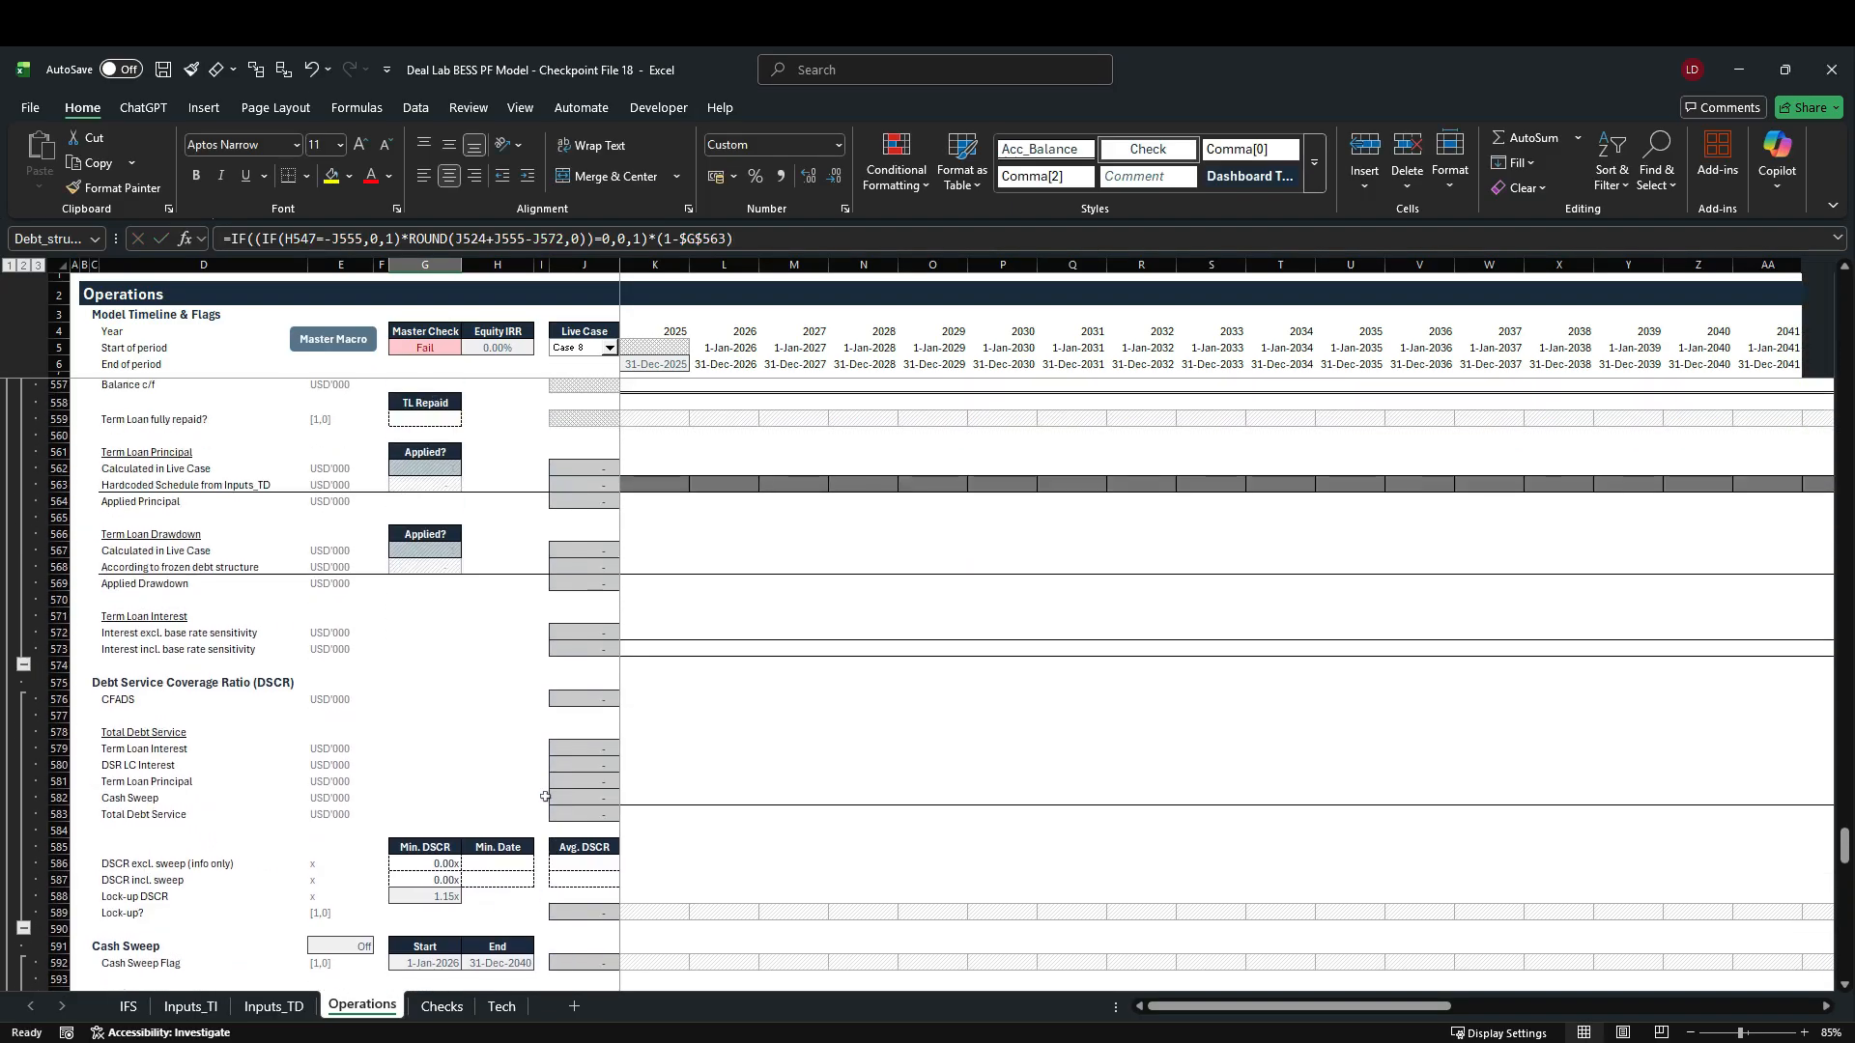
click(441, 1006)
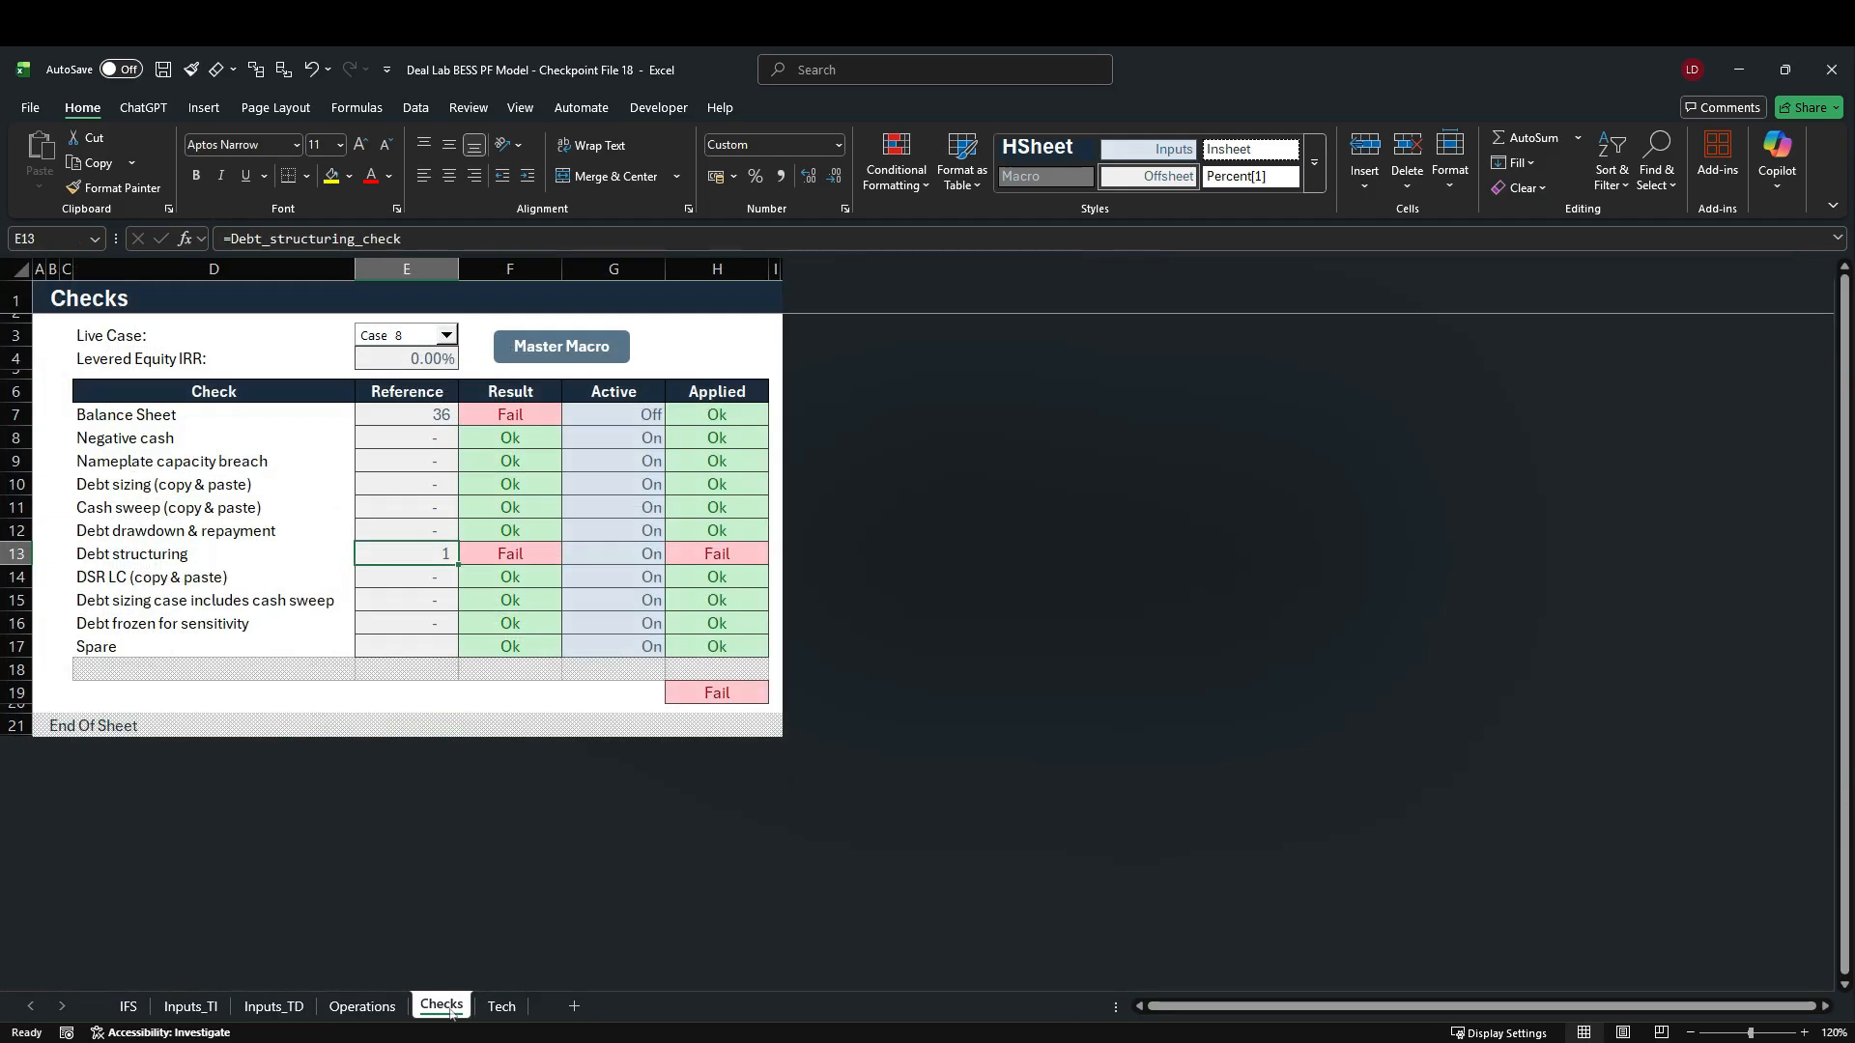
Step: Set the Active status of the Debt structuring check to Off on the Checks sheet
click(628, 558)
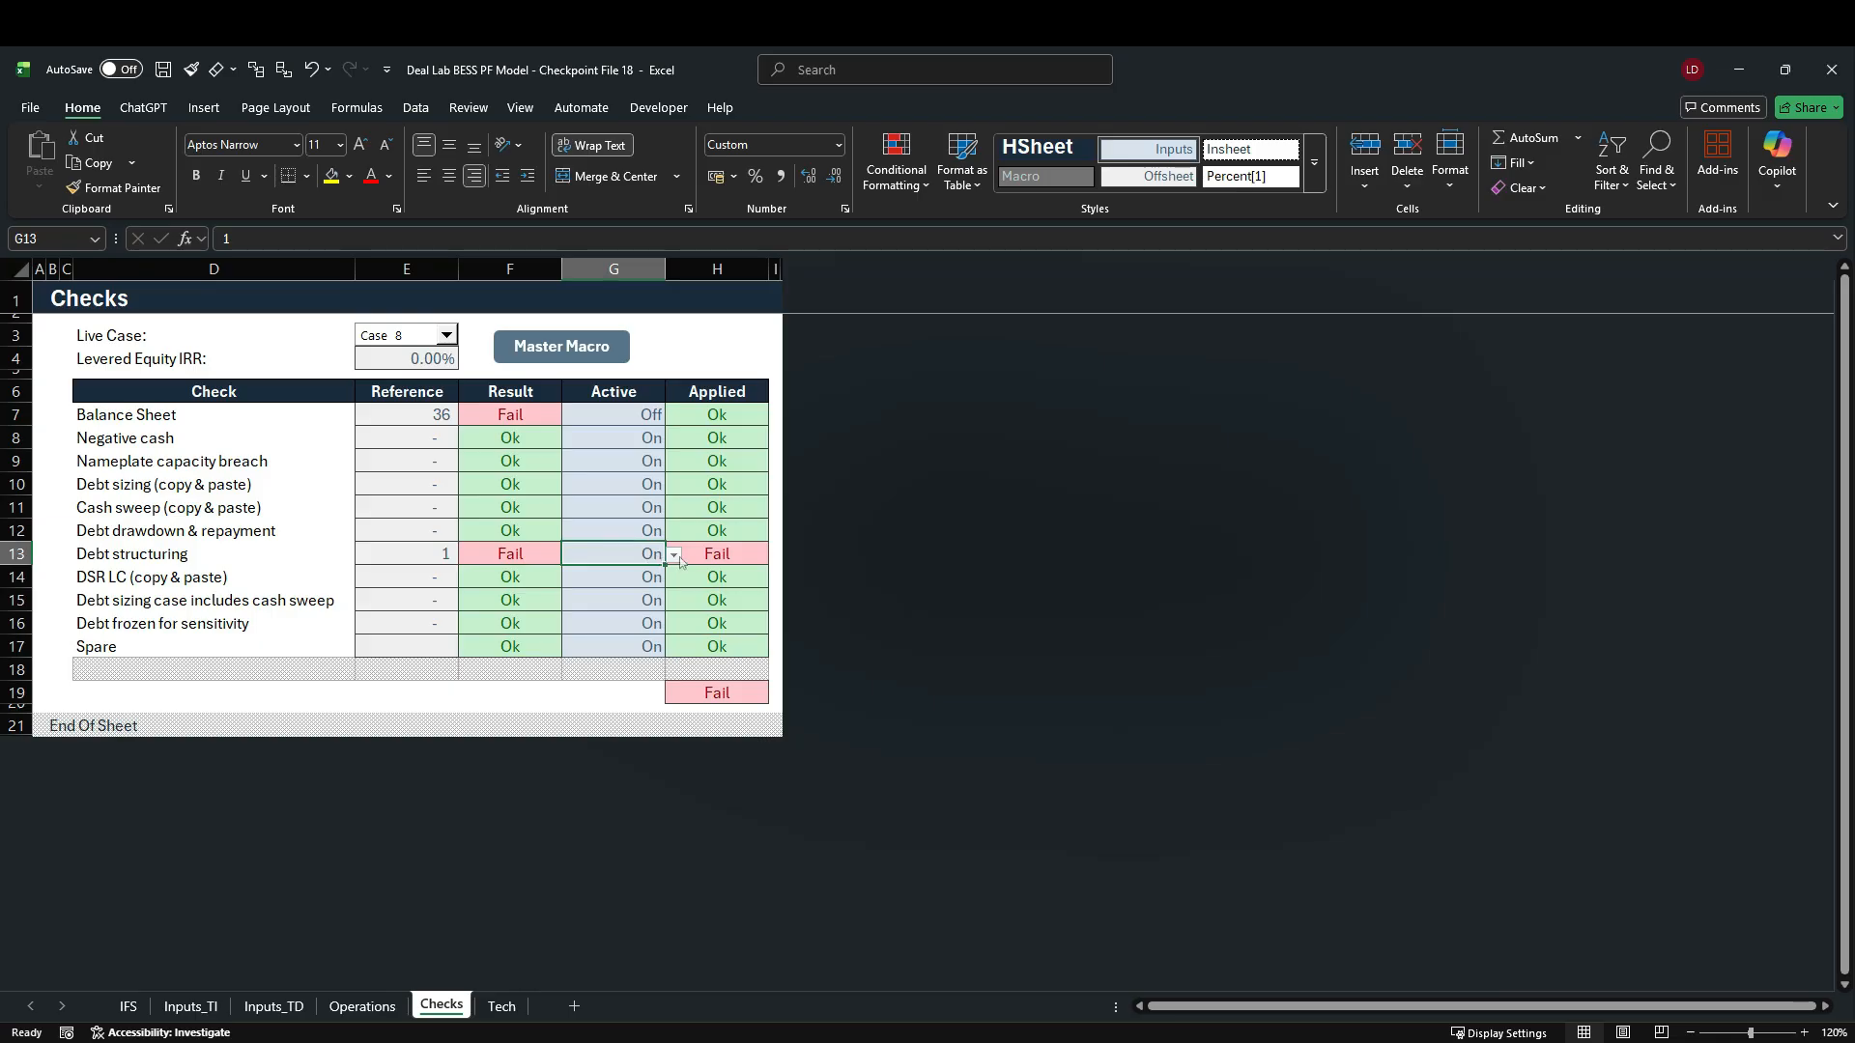
click(673, 556)
click(653, 592)
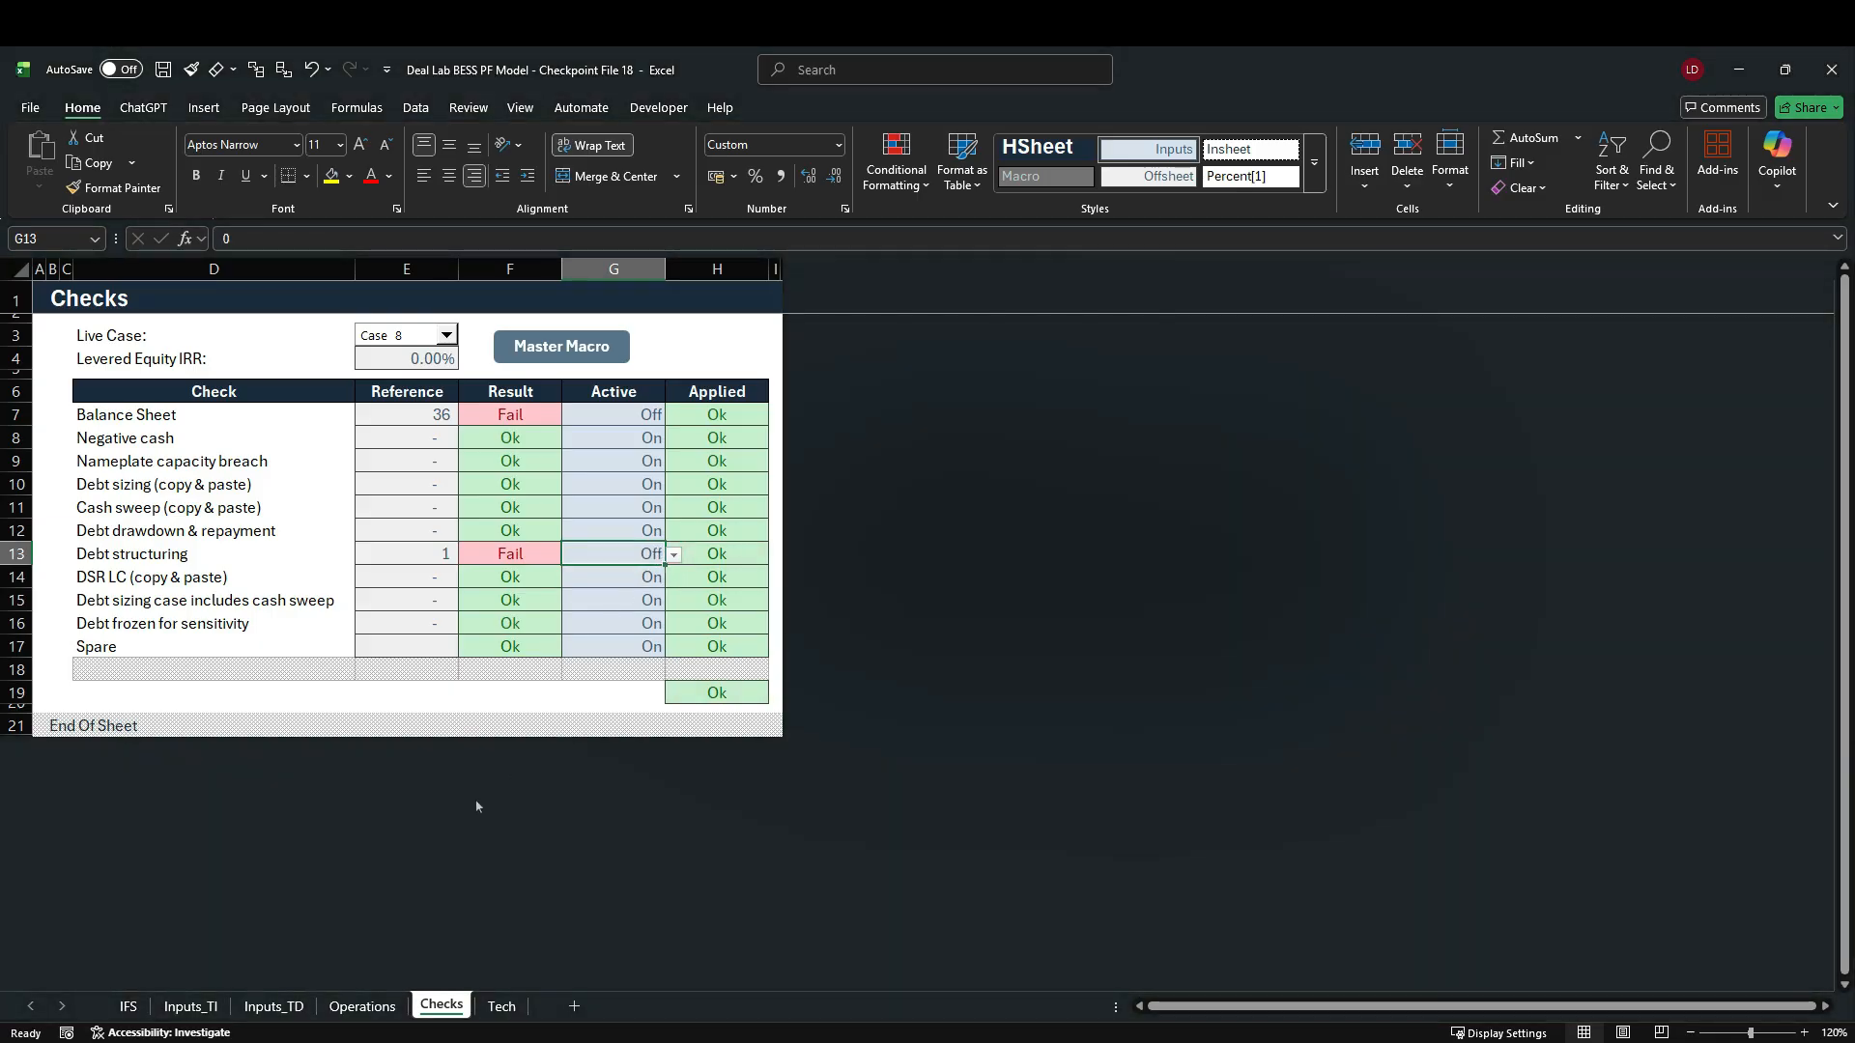
Step: Return to the Term Loan Sizing section of the Operations sheet and review the TargetDebtService VBA code
click(363, 1006)
scroll(533, 683, up, 8)
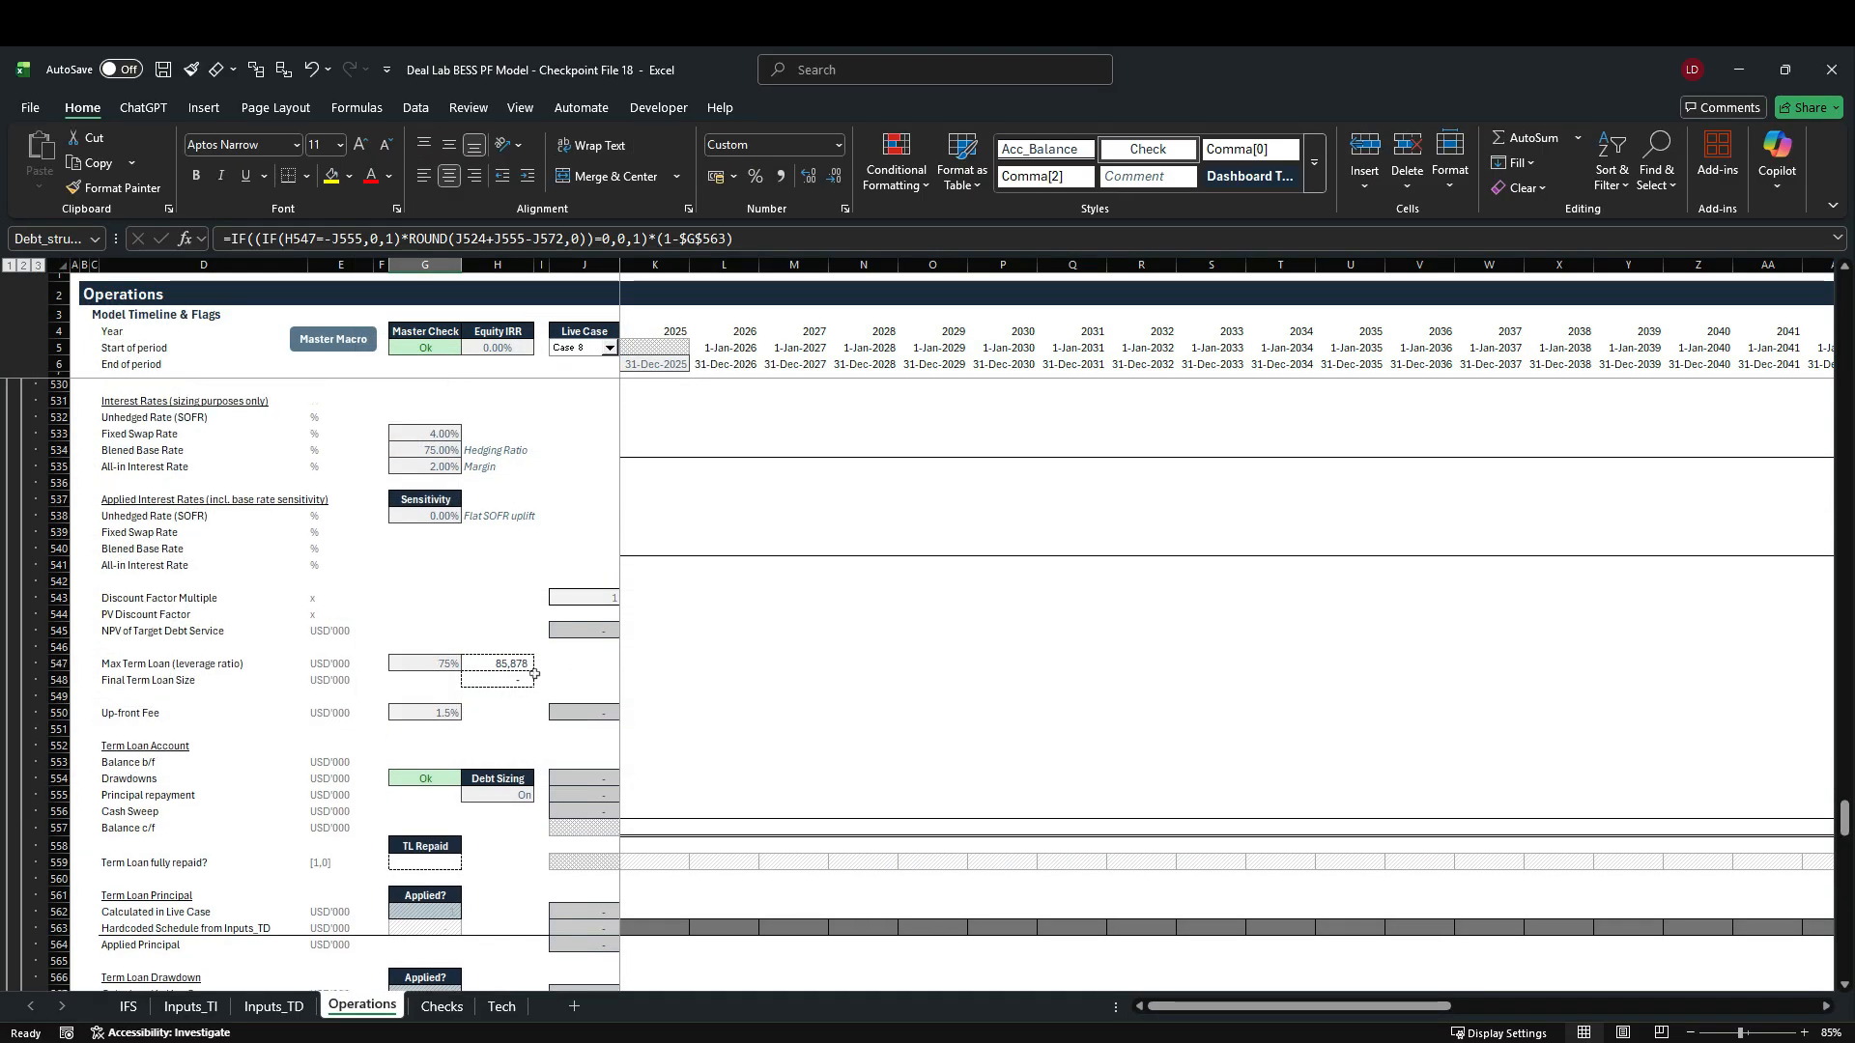
scroll(533, 684, up, 1)
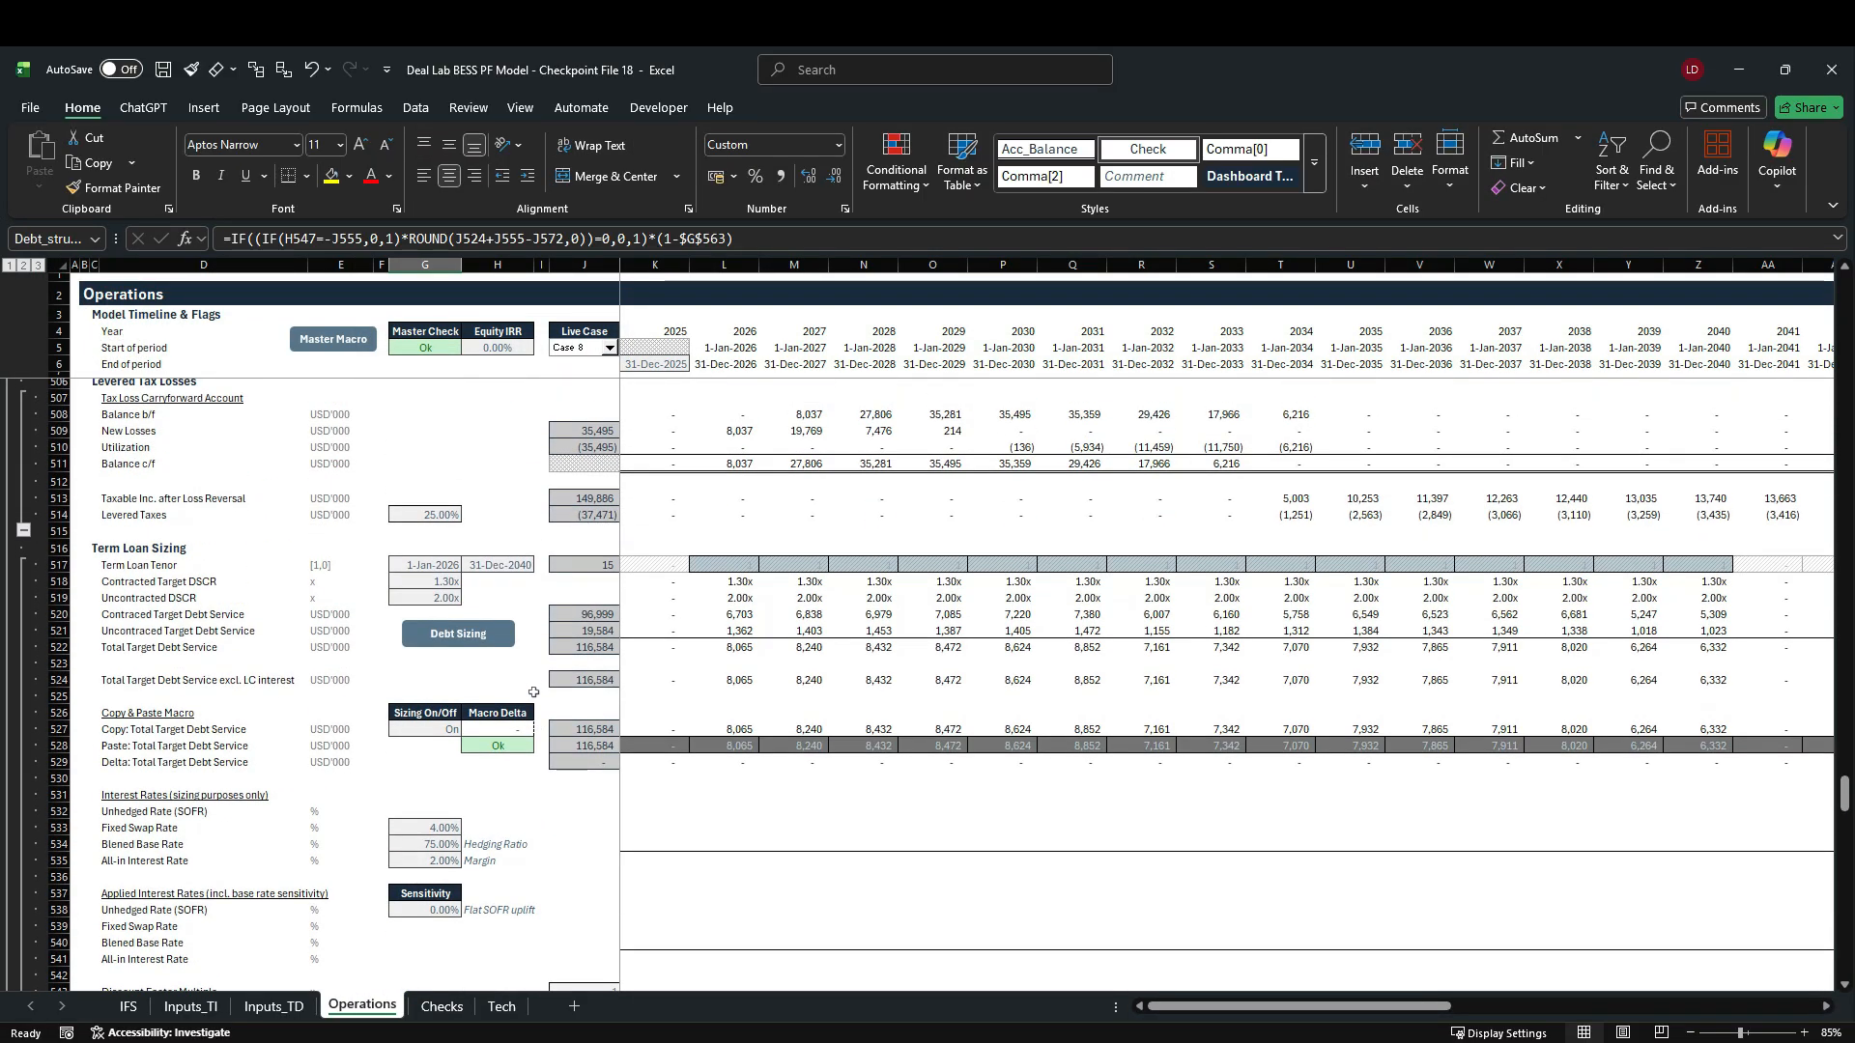
scroll(533, 691, down, 1)
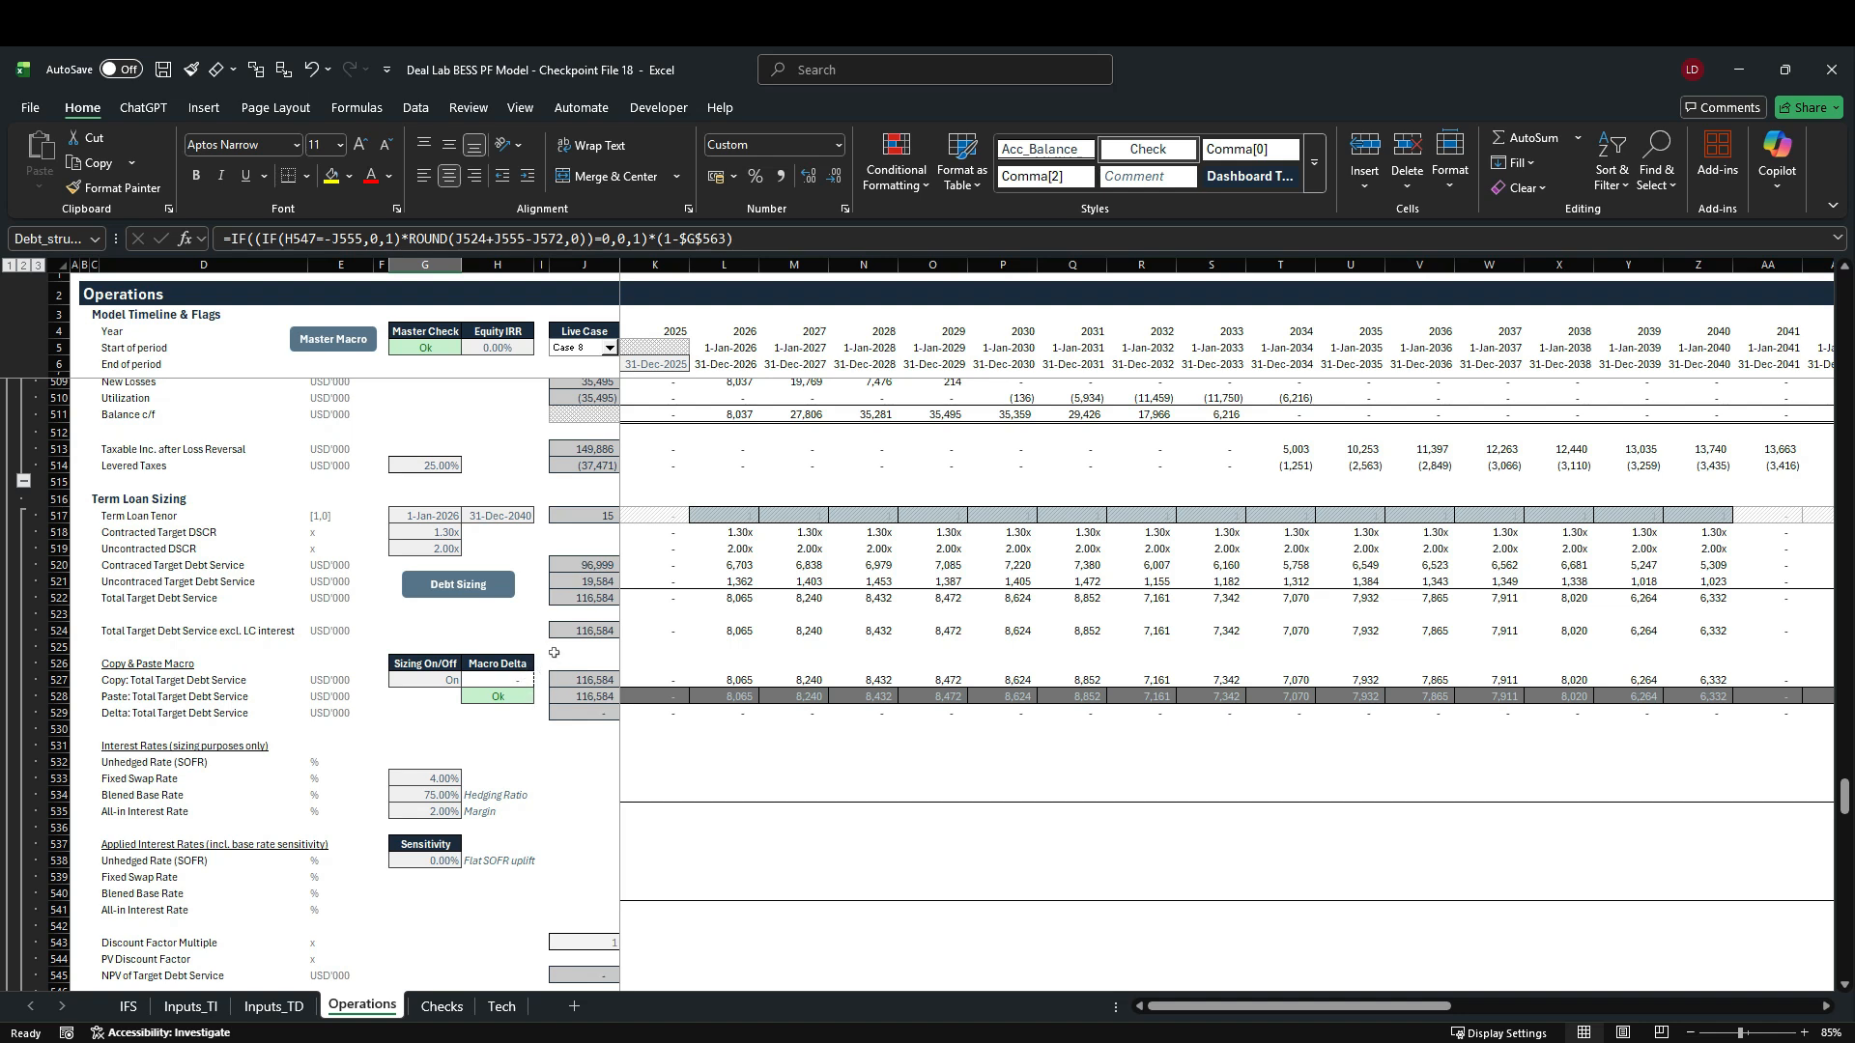
key(alt+F11)
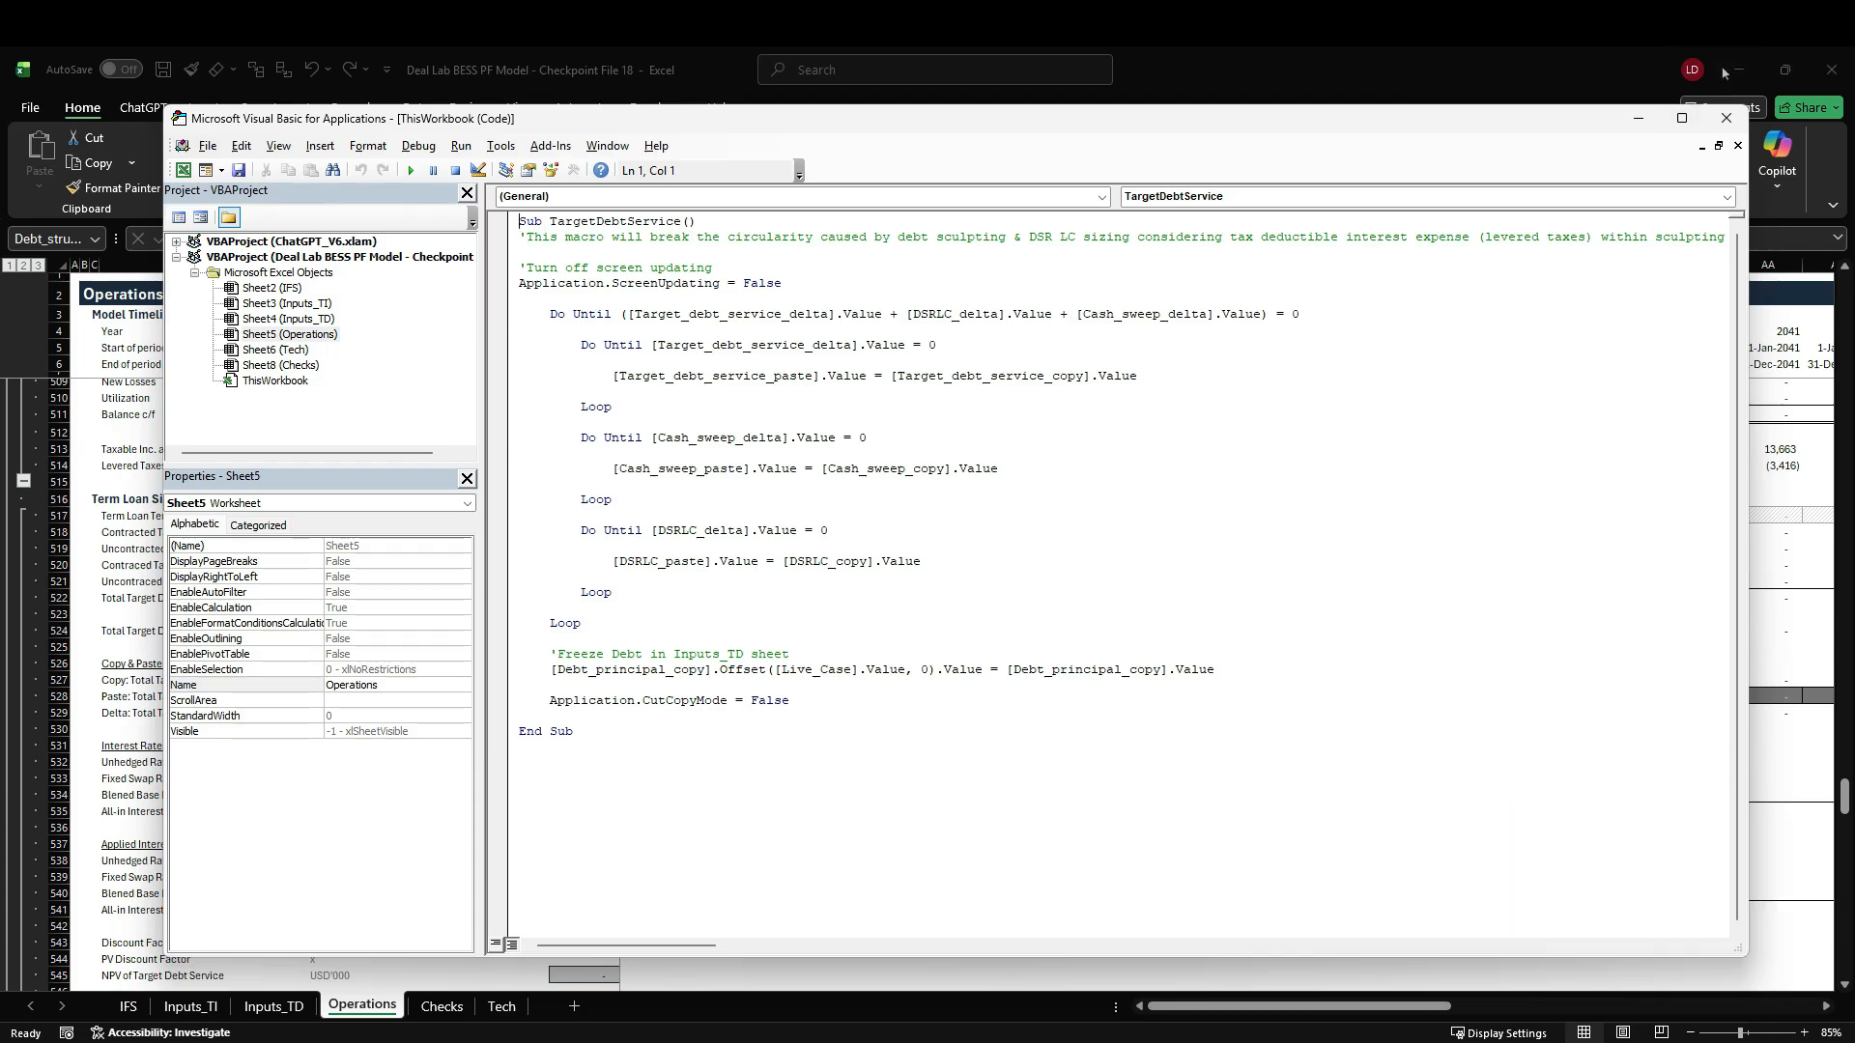
click(1726, 117)
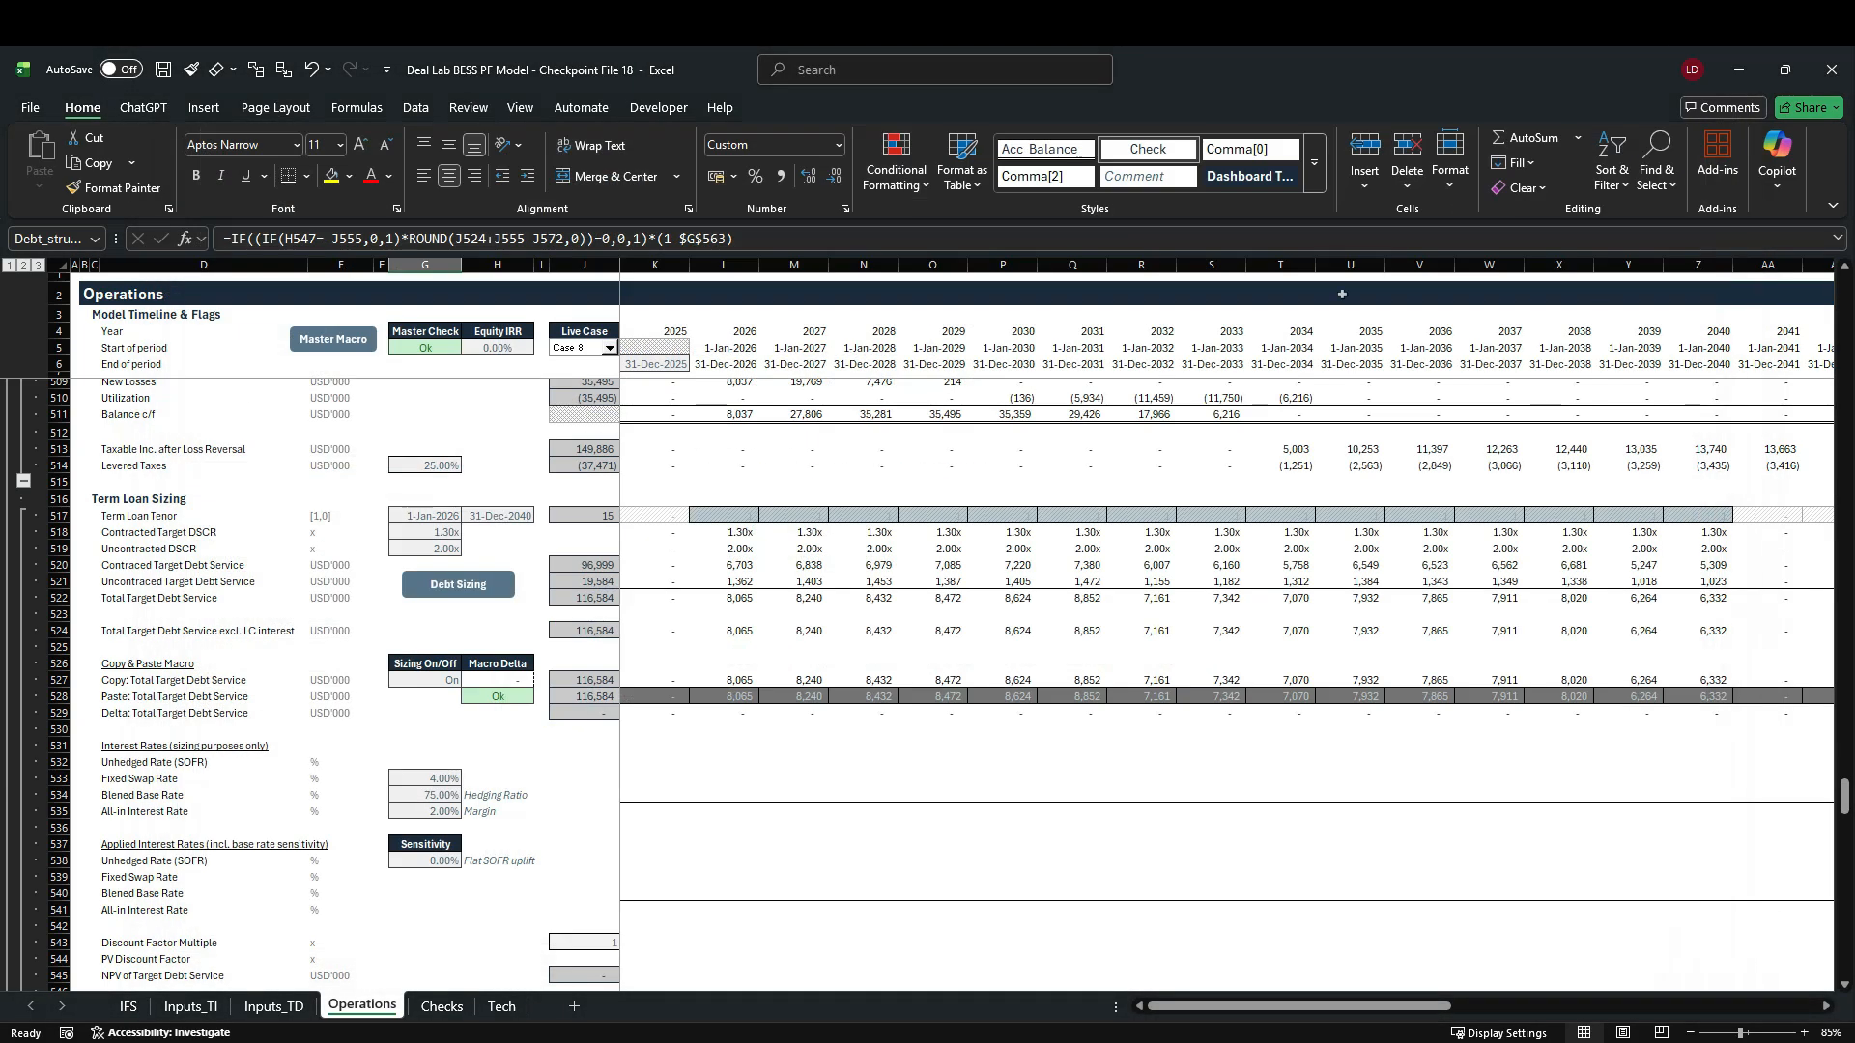
Step: Check which macro is assigned to the Debt Sizing button
right_click(512, 578)
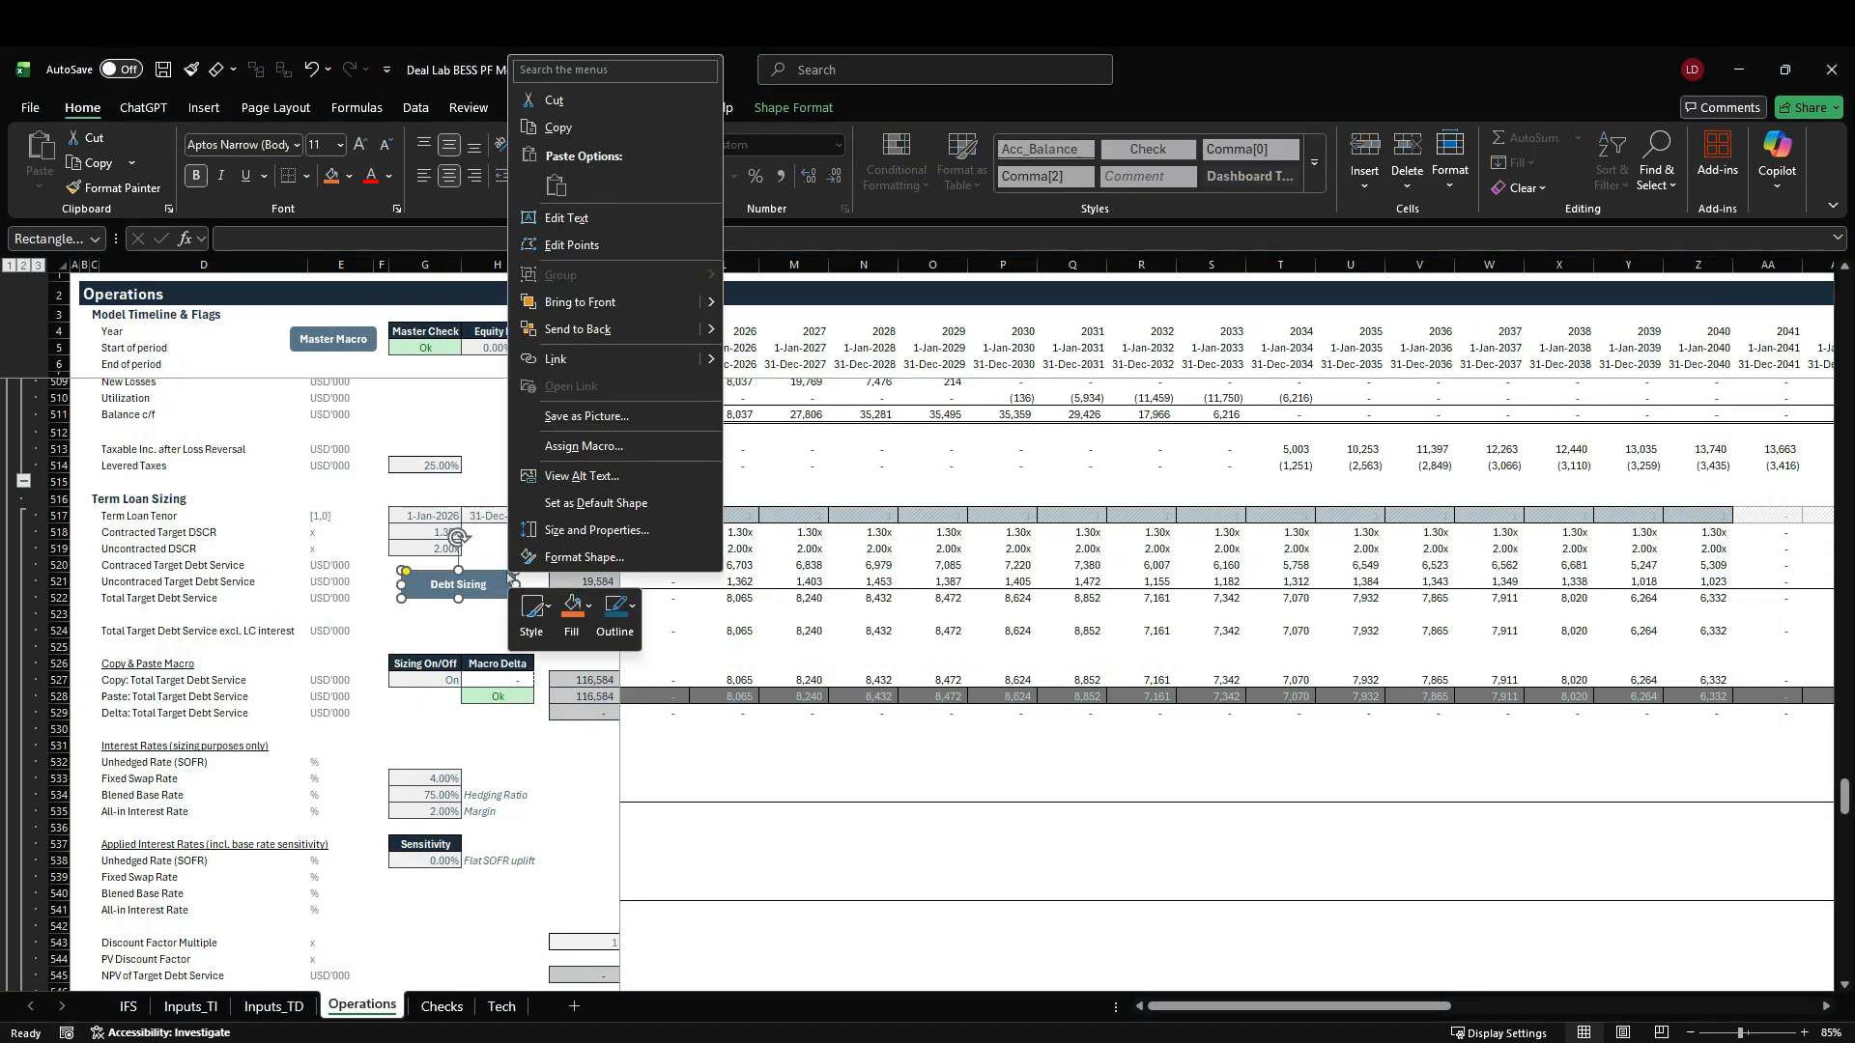
click(611, 447)
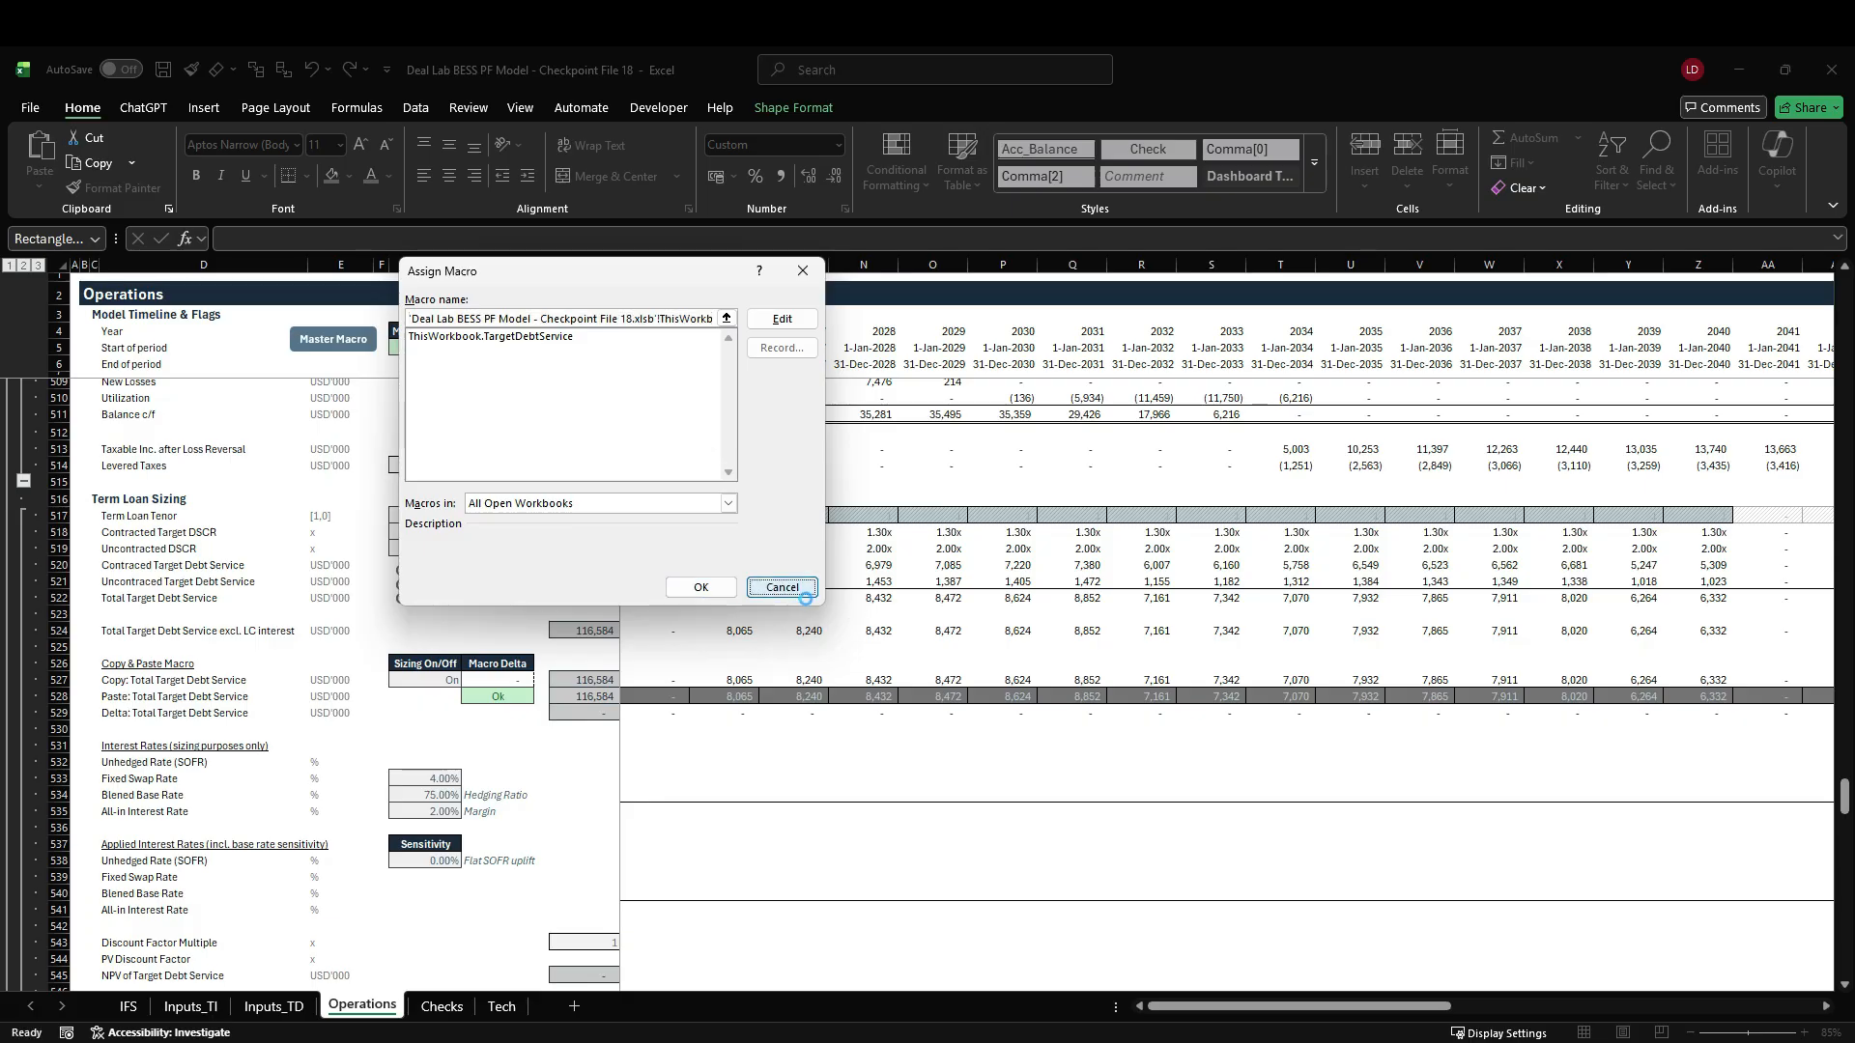
click(705, 587)
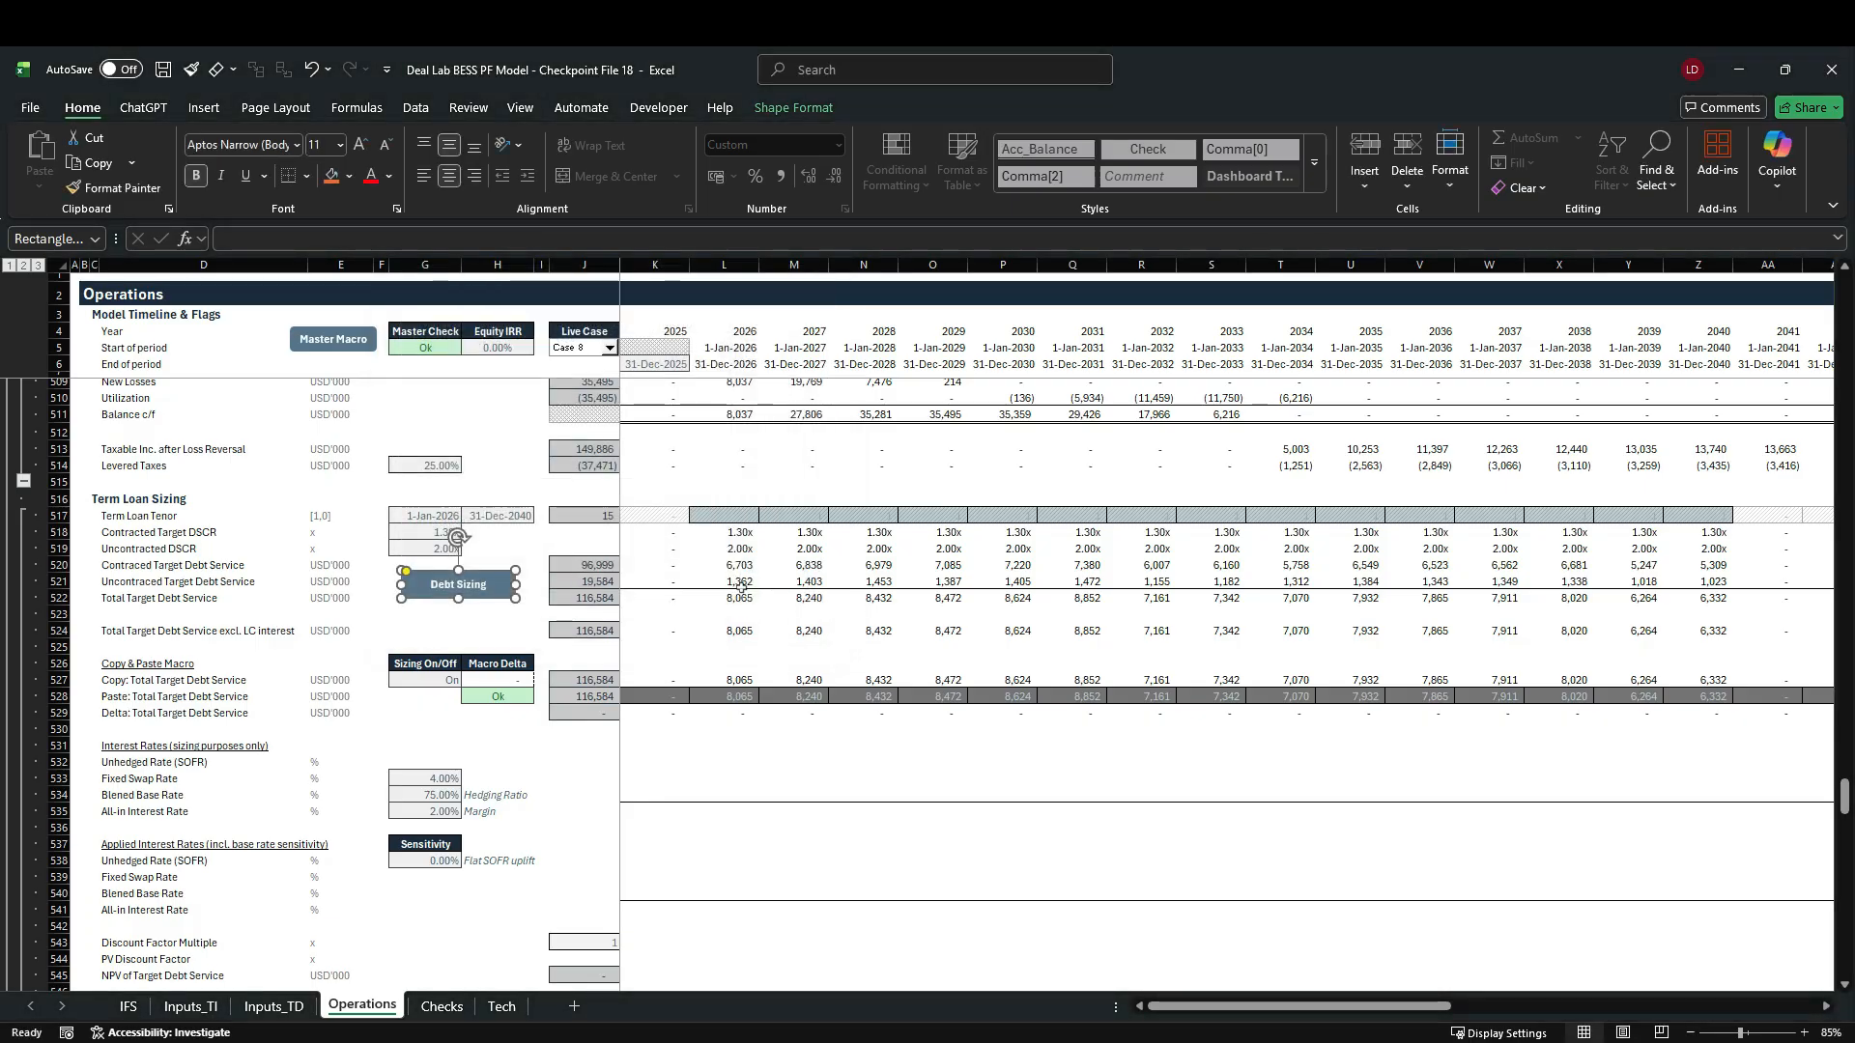
Step: Test the Debt Sizing macro by clearing the pasted 2026 Total Target Debt Service in L528 and running the macro
click(742, 697)
key(Delete)
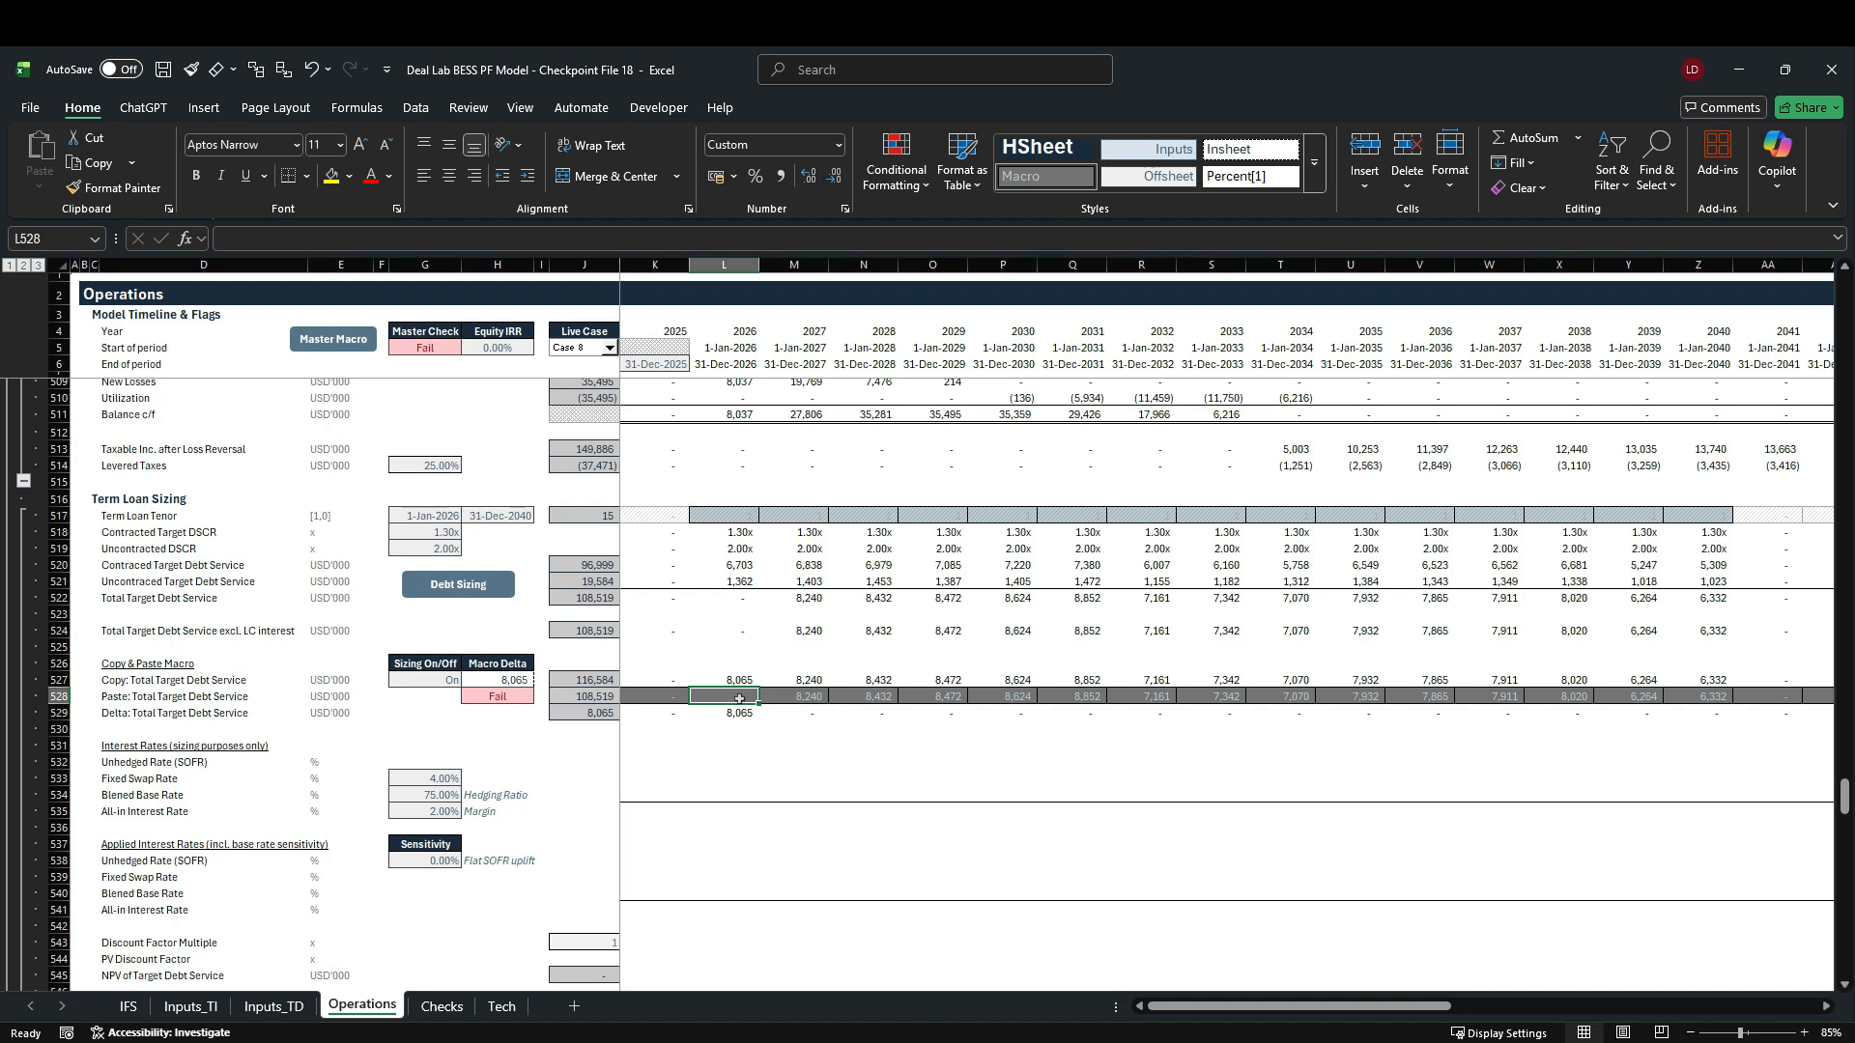
click(471, 594)
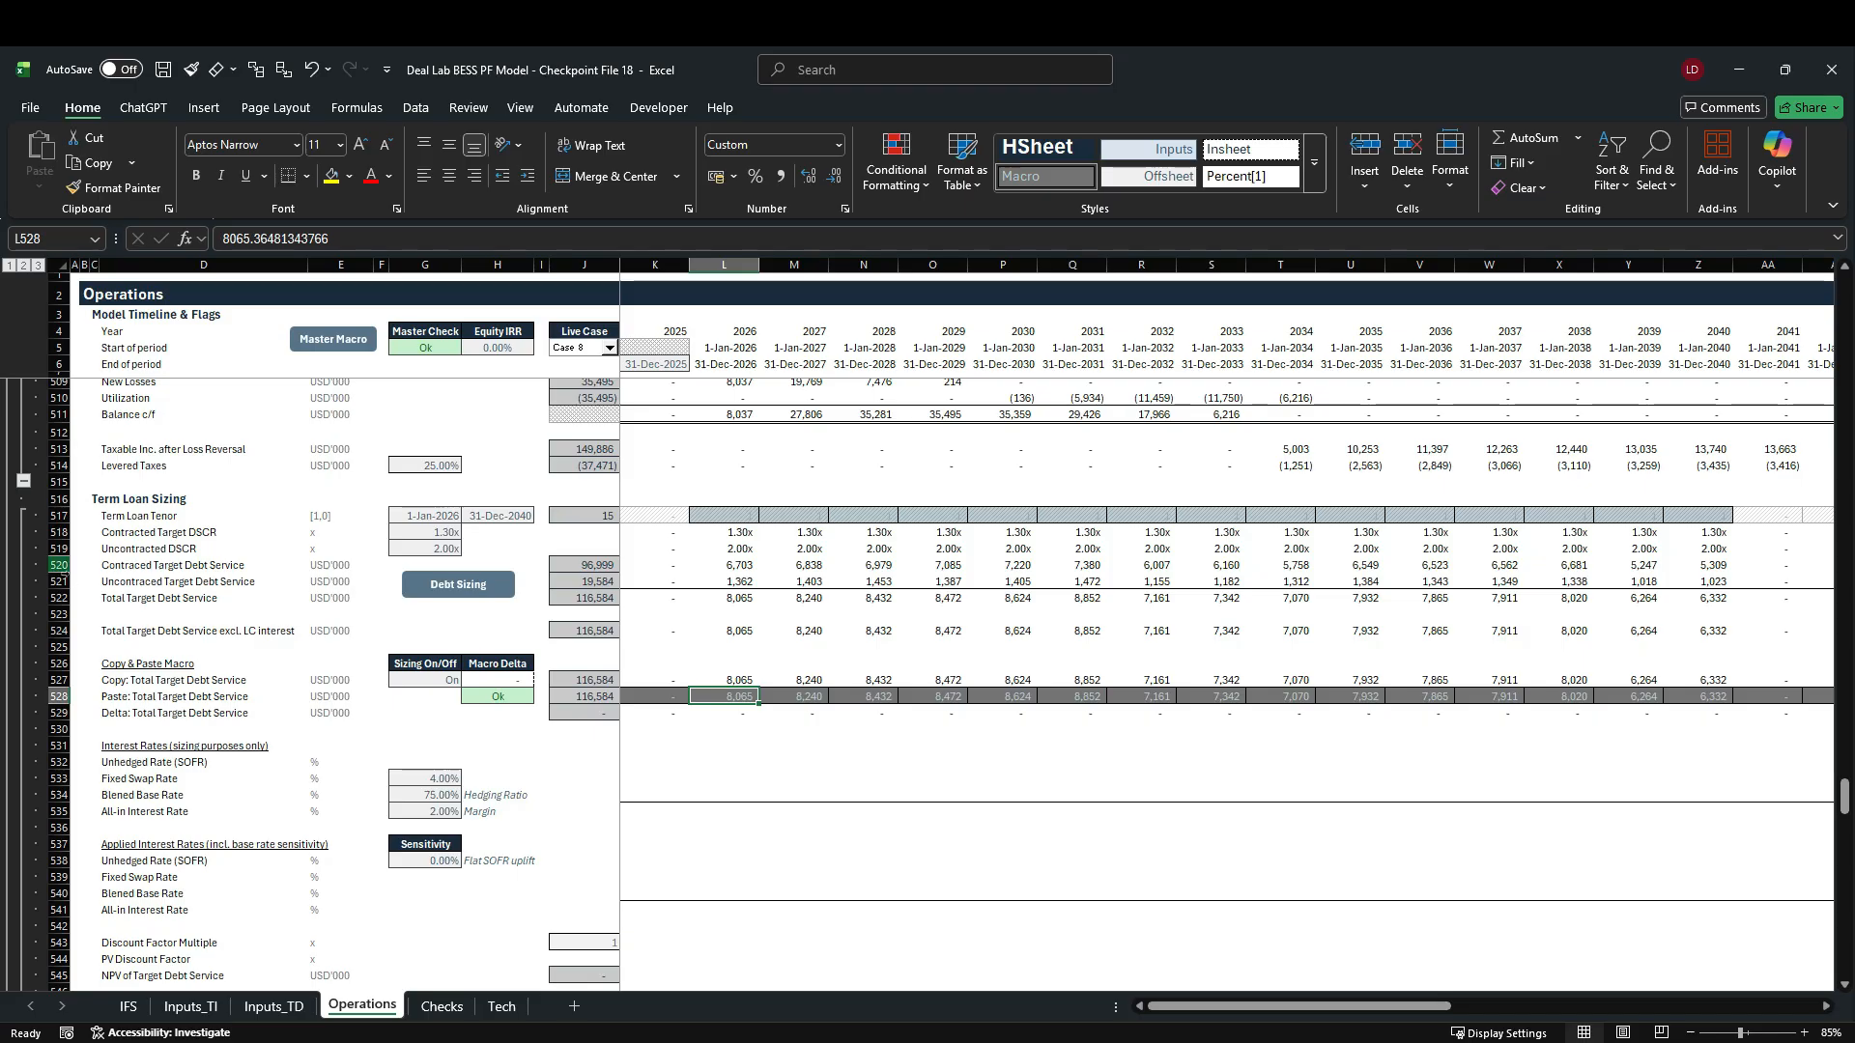
Step: Examine the target debt service rows 520 to 522 and the CFADS and levered tax sections that feed them
drag(59, 565, 58, 580)
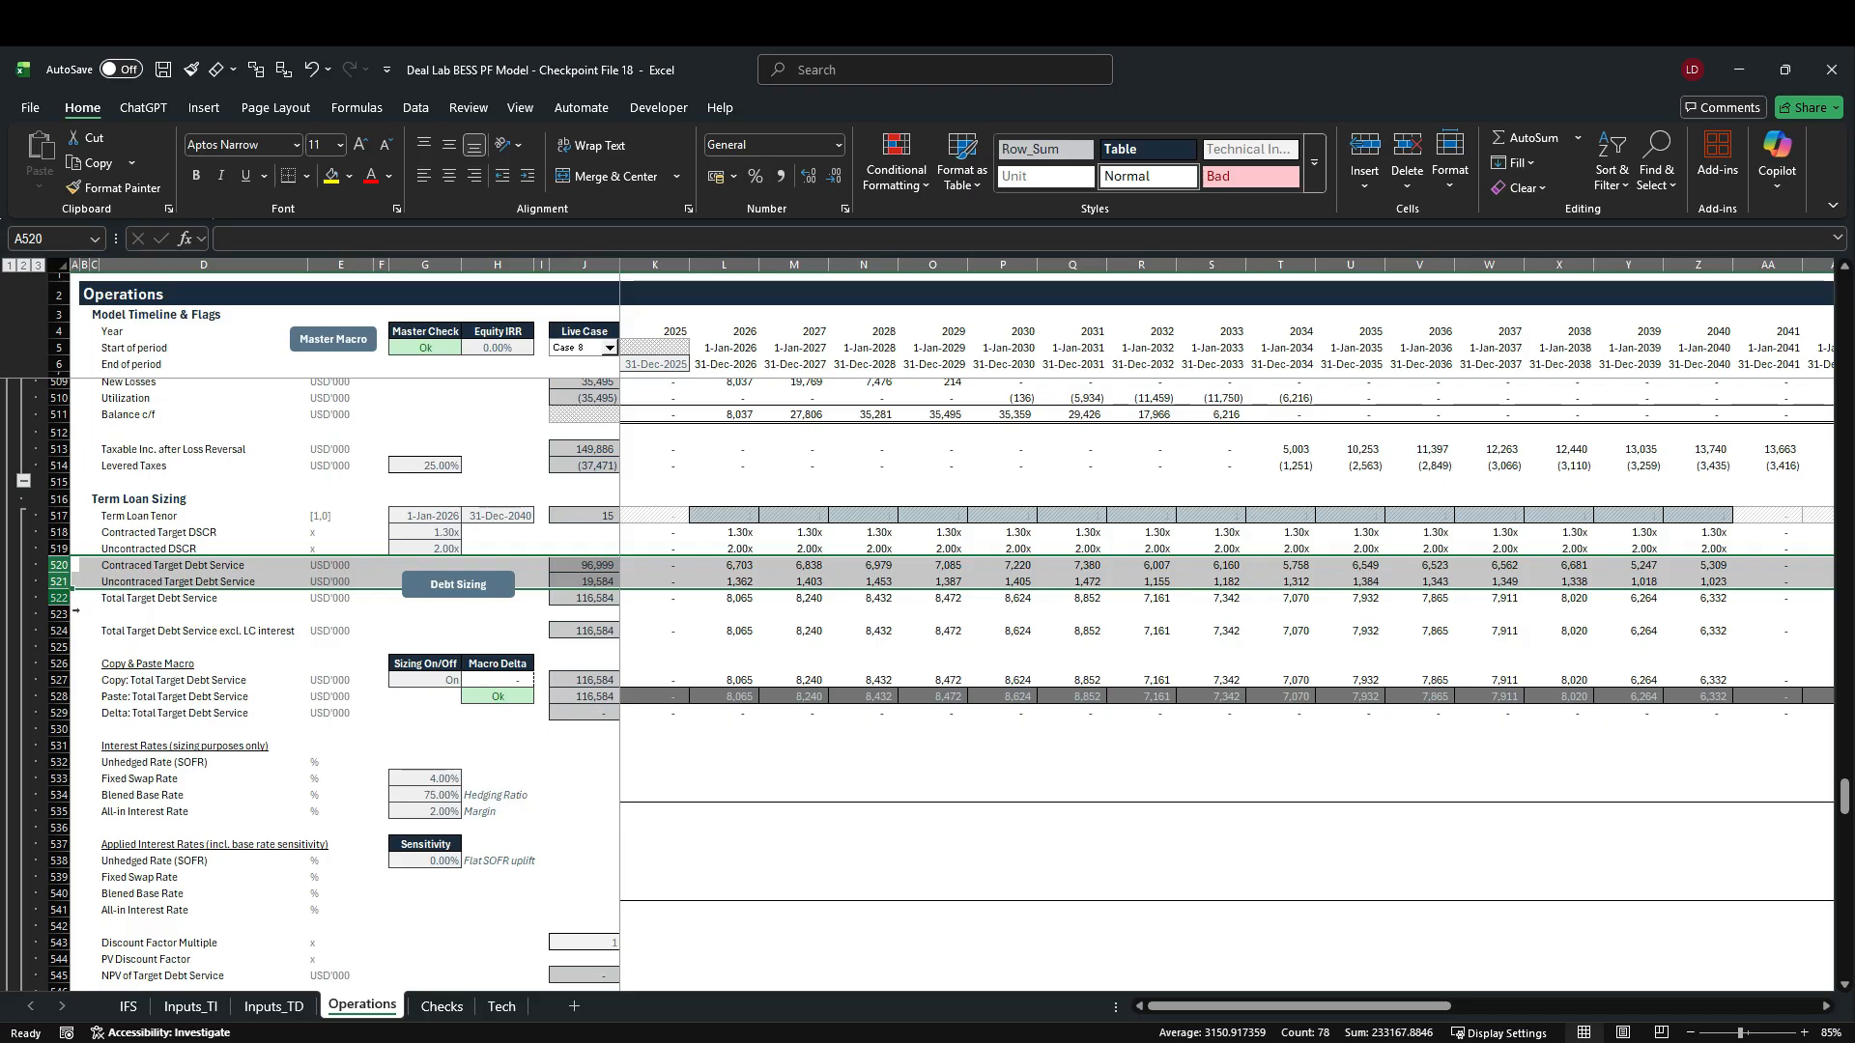
click(72, 598)
click(609, 601)
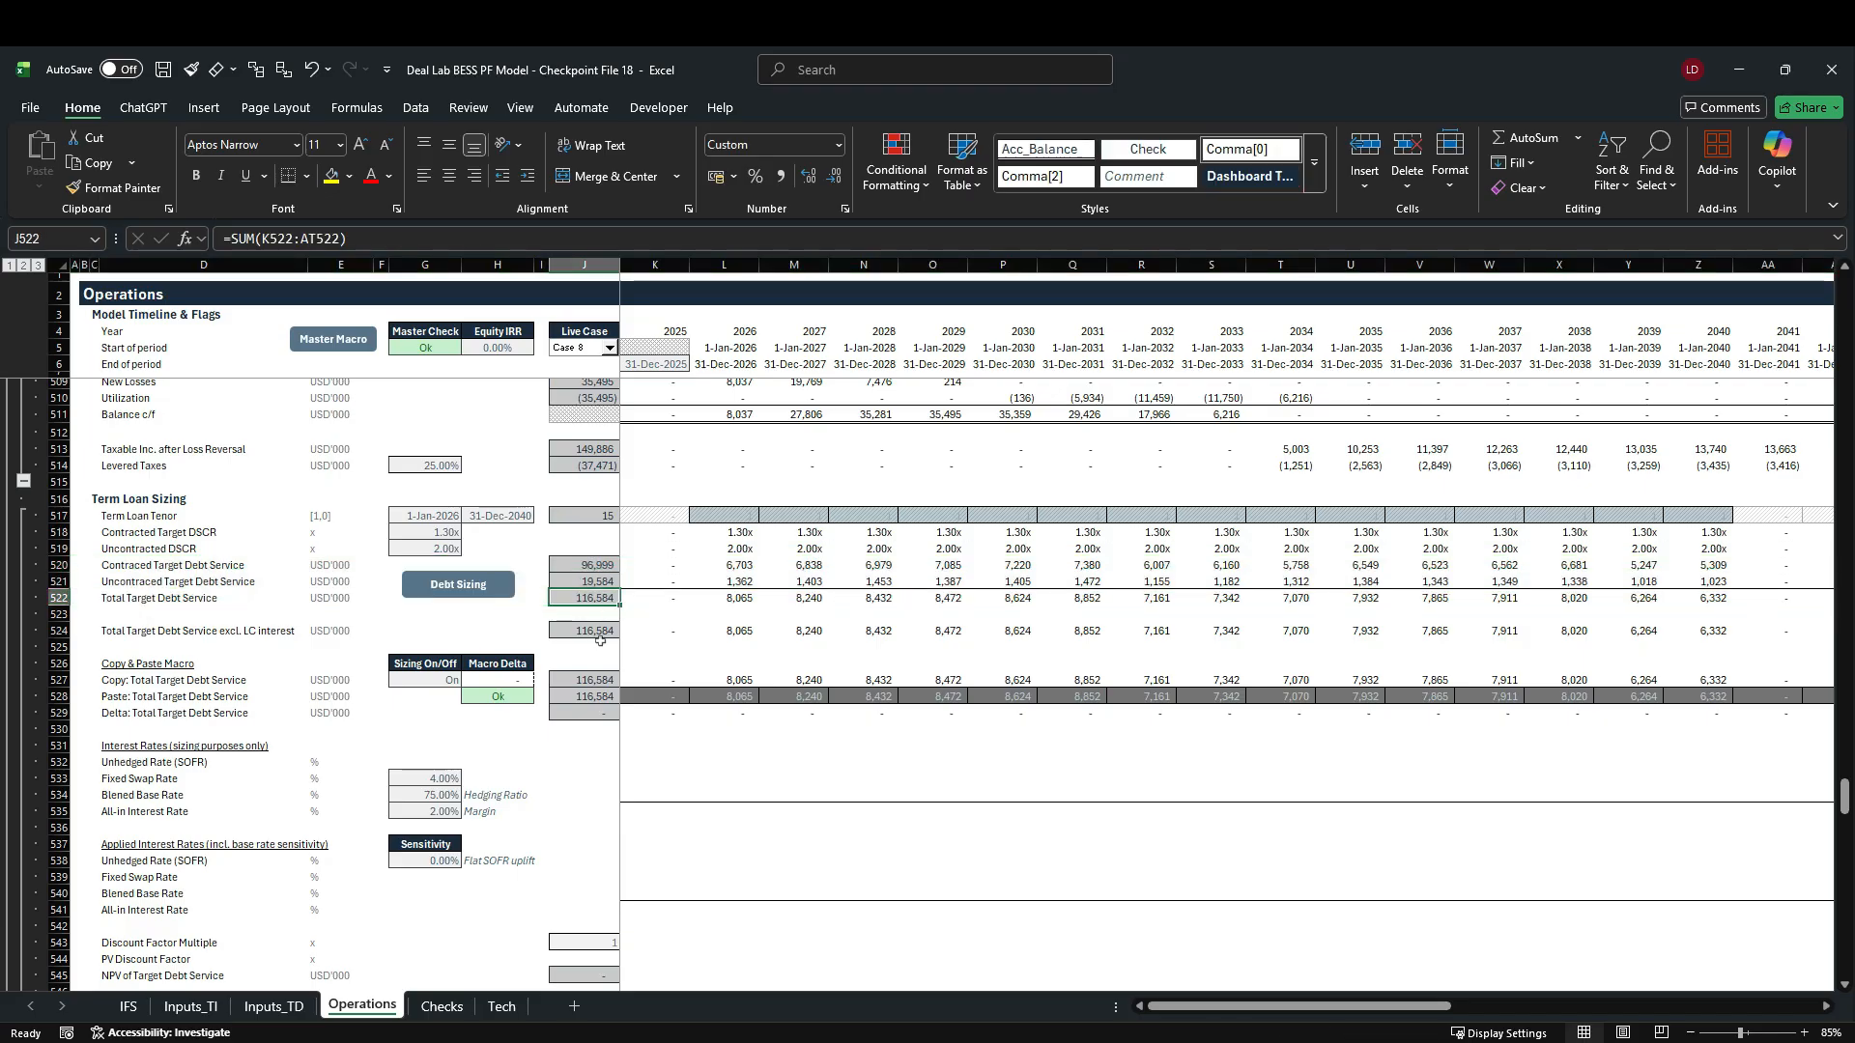
scroll(600, 641, up, 7)
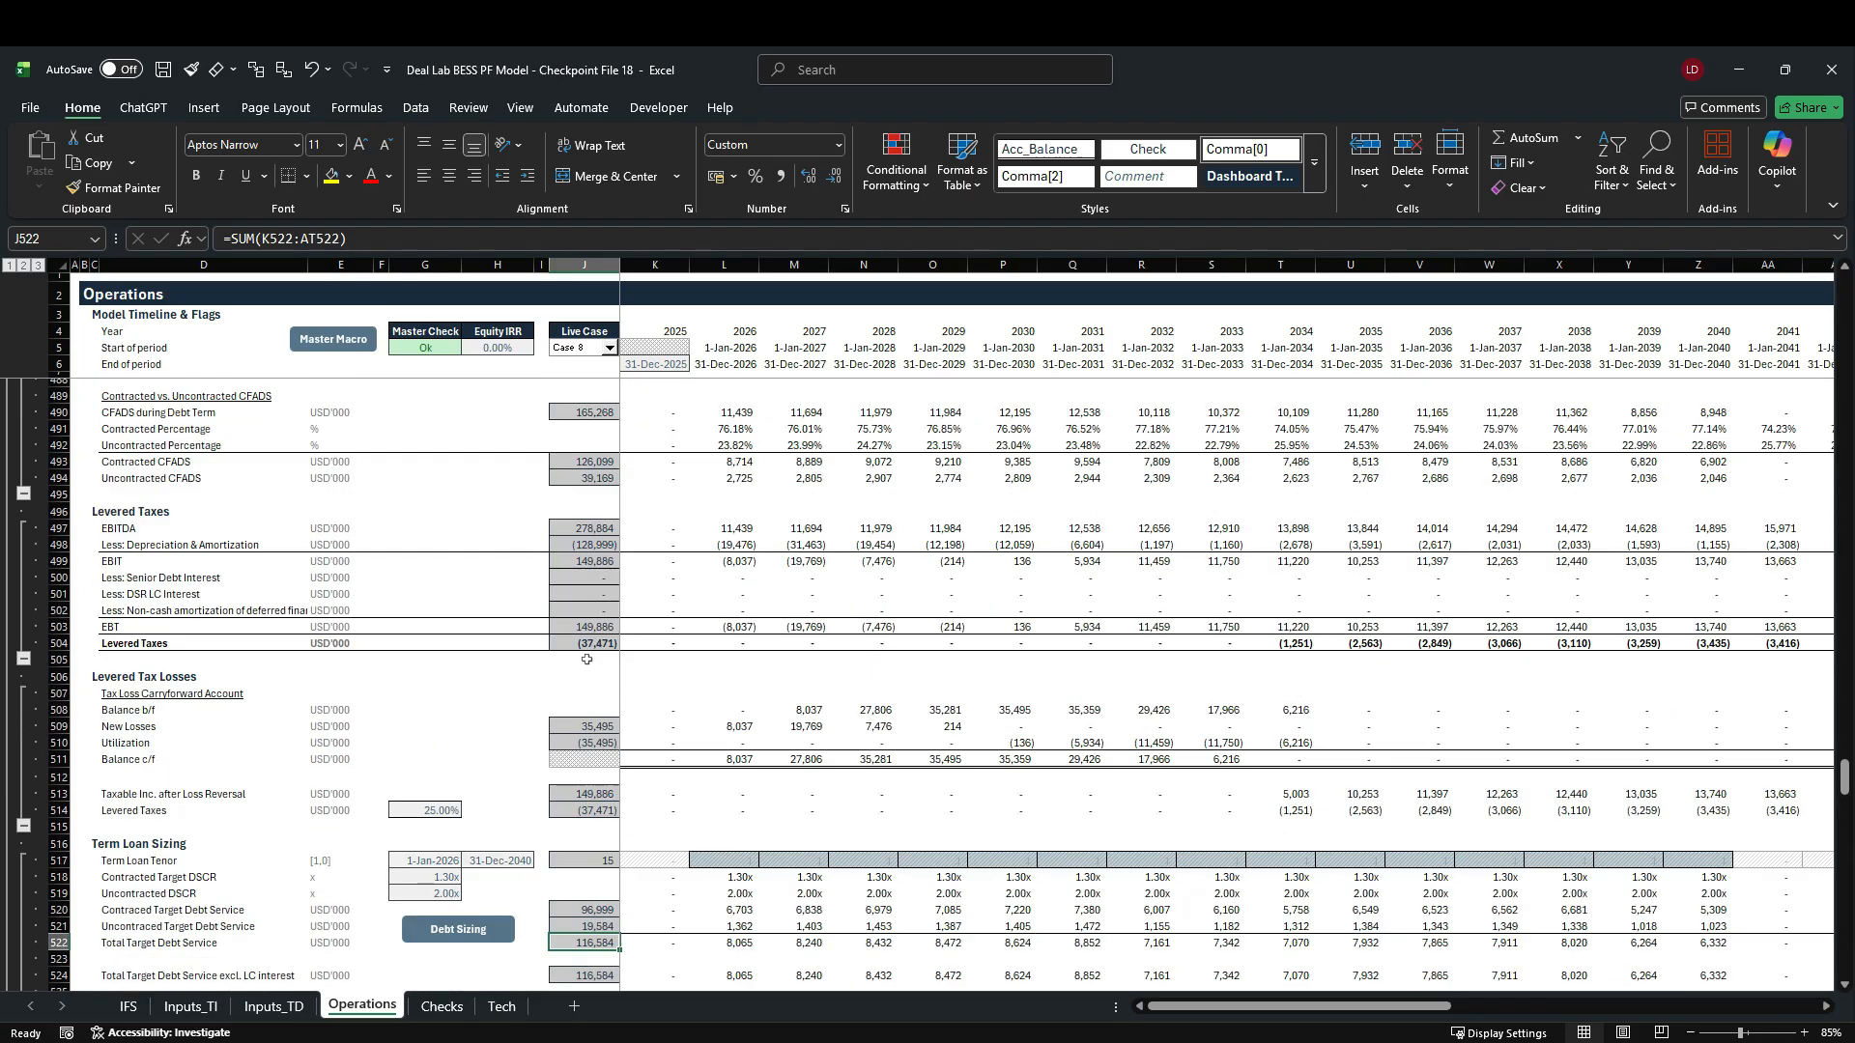
scroll(586, 658, up, 1)
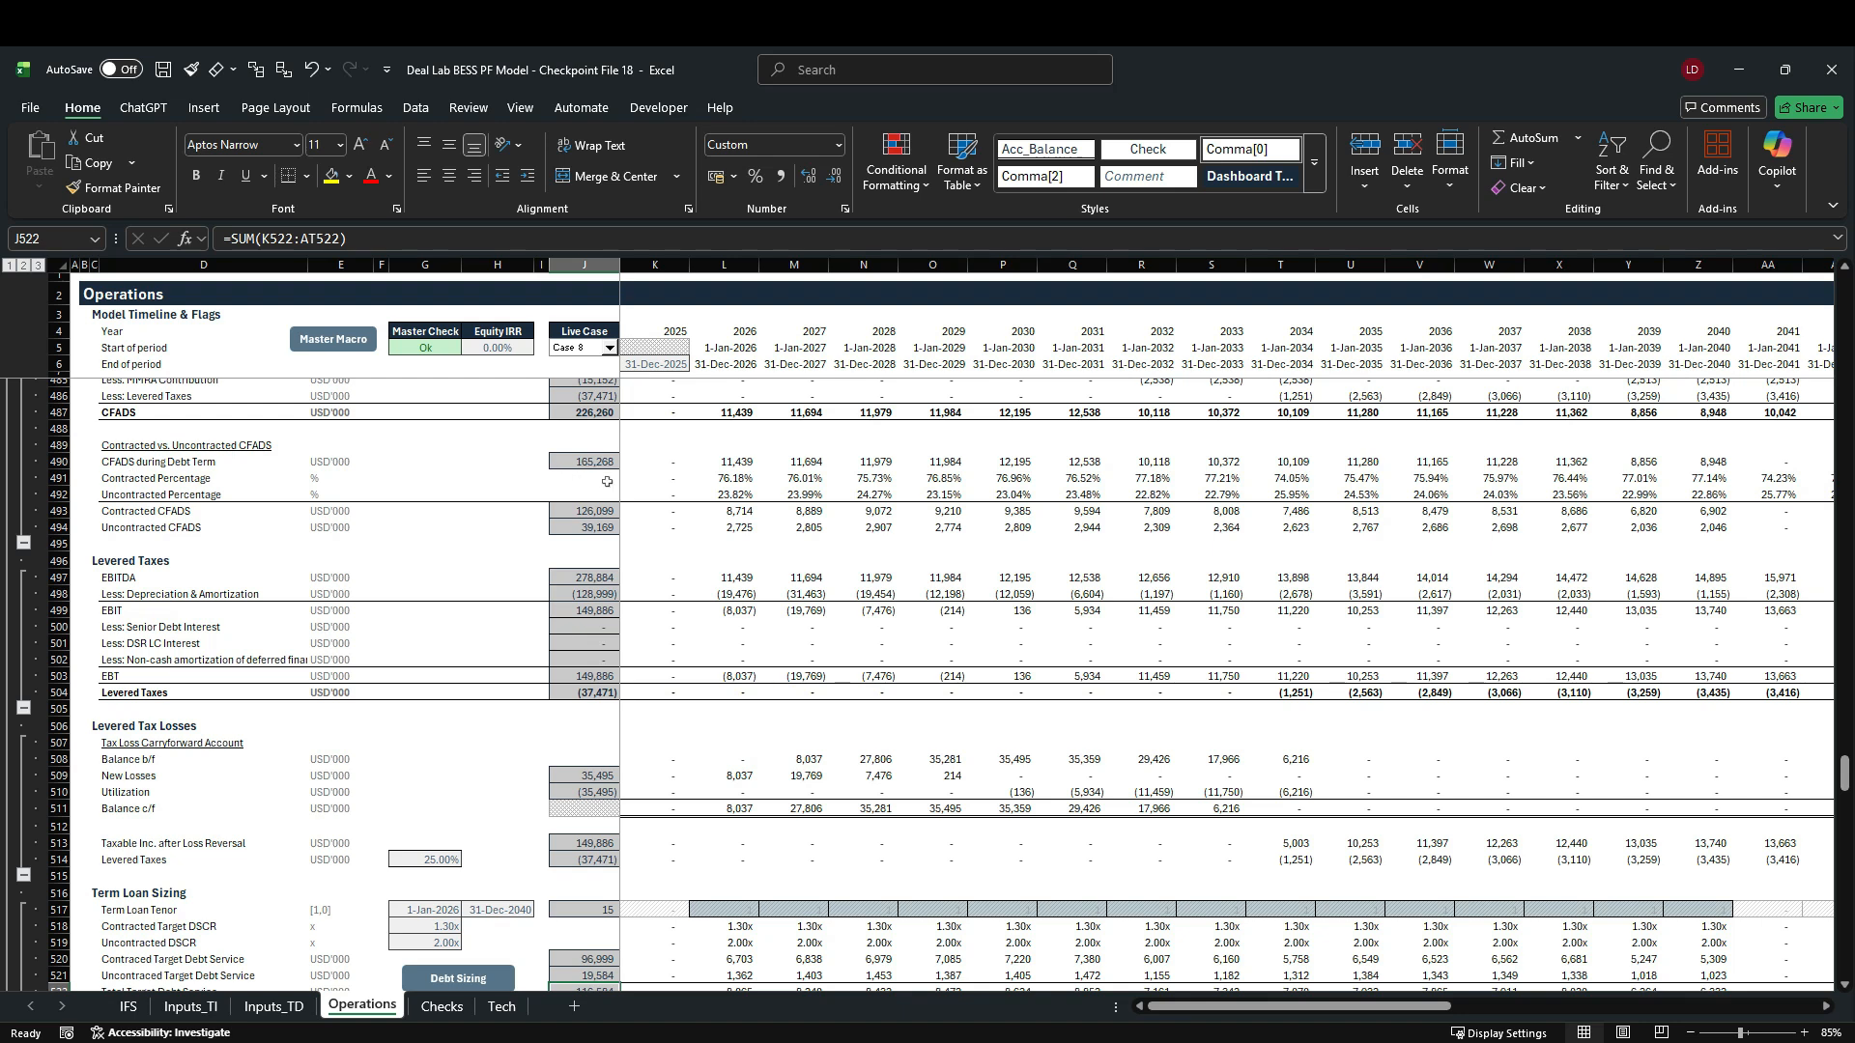
scroll(605, 479, down, 5)
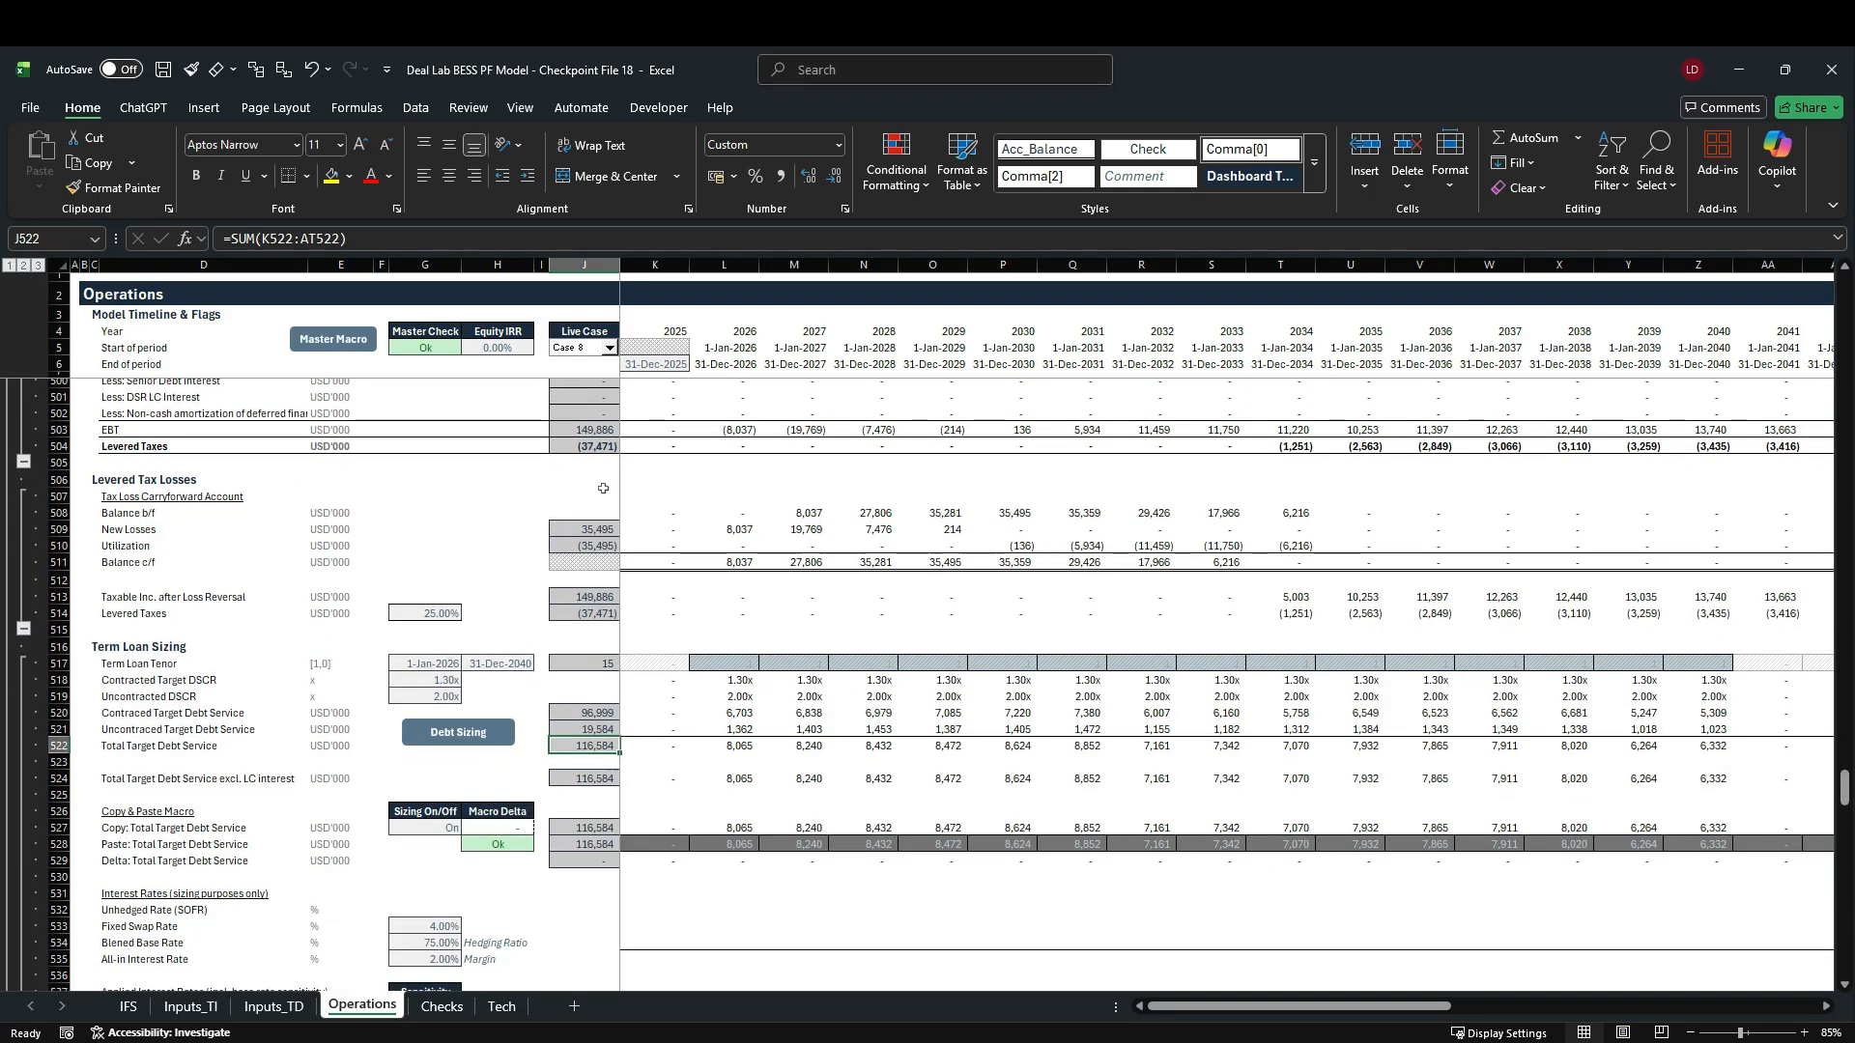
scroll(603, 488, down, 5)
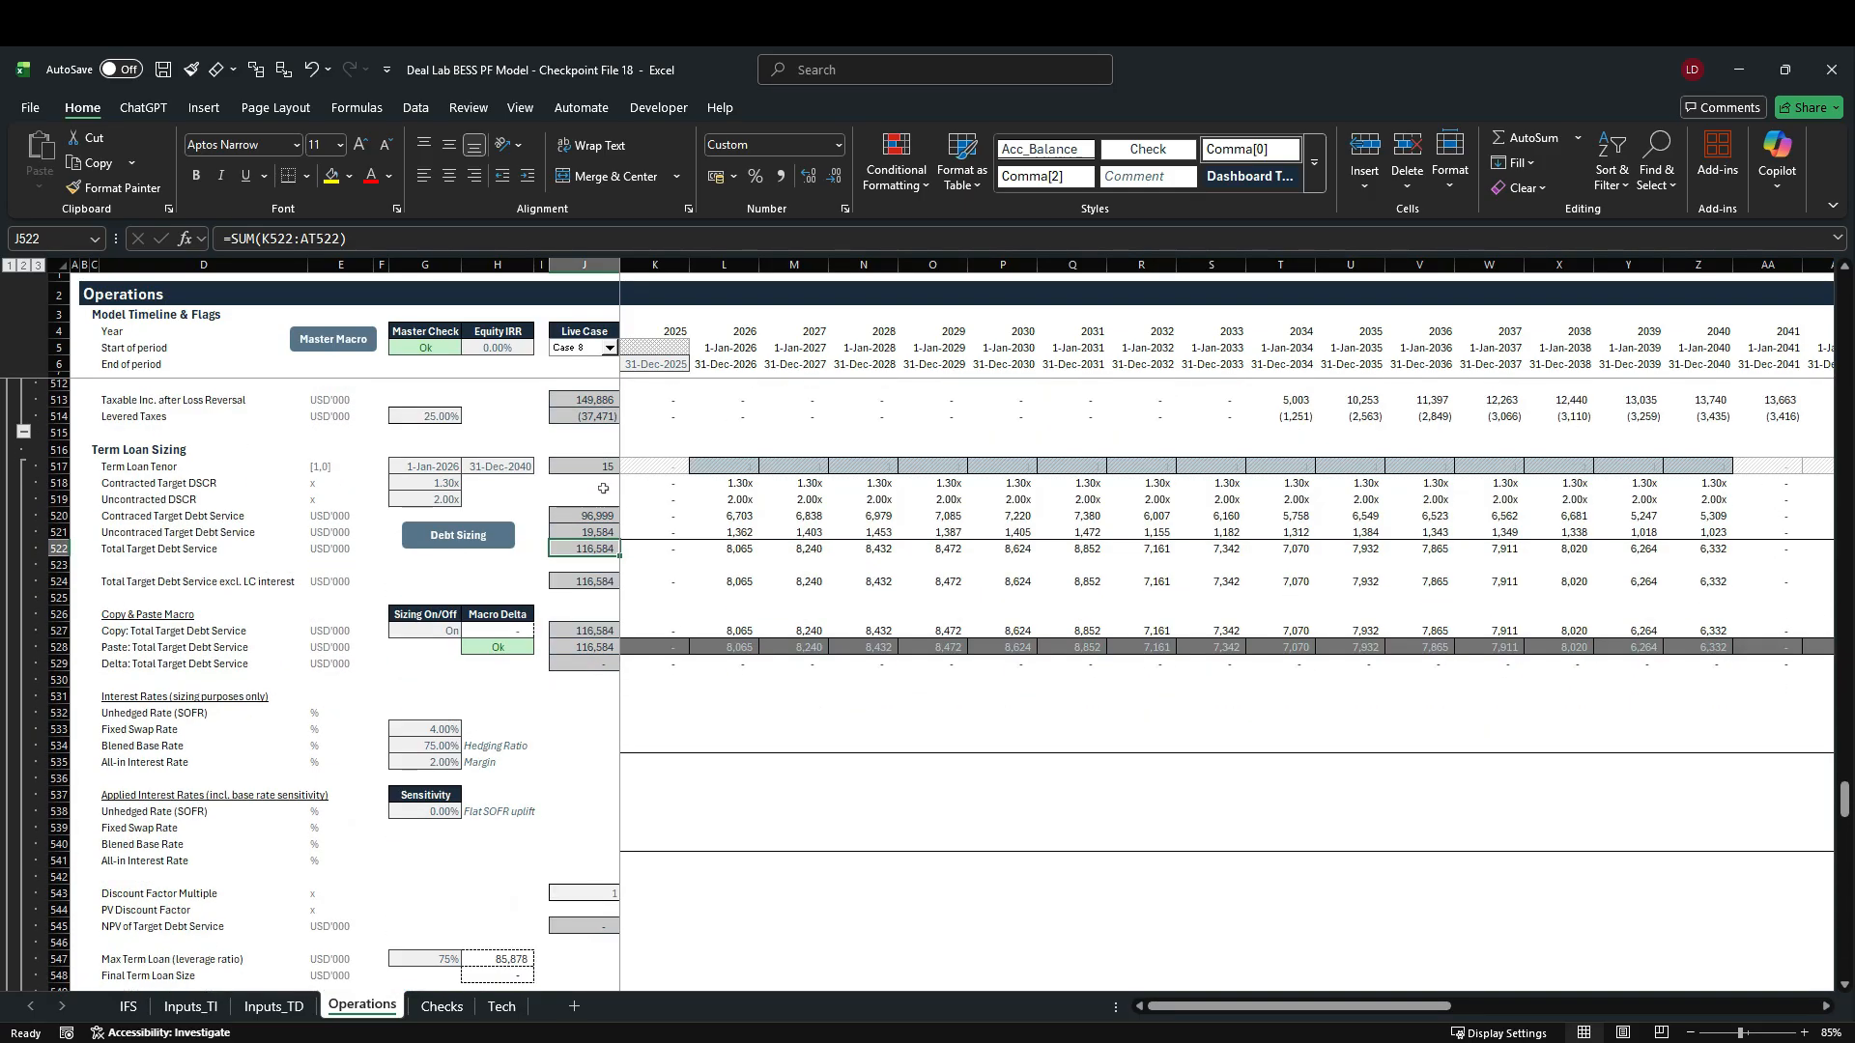
Step: Review the interest rate rows 531 to 541 and inspect the Final Term Loan Size formula in H548
drag(60, 647, 66, 819)
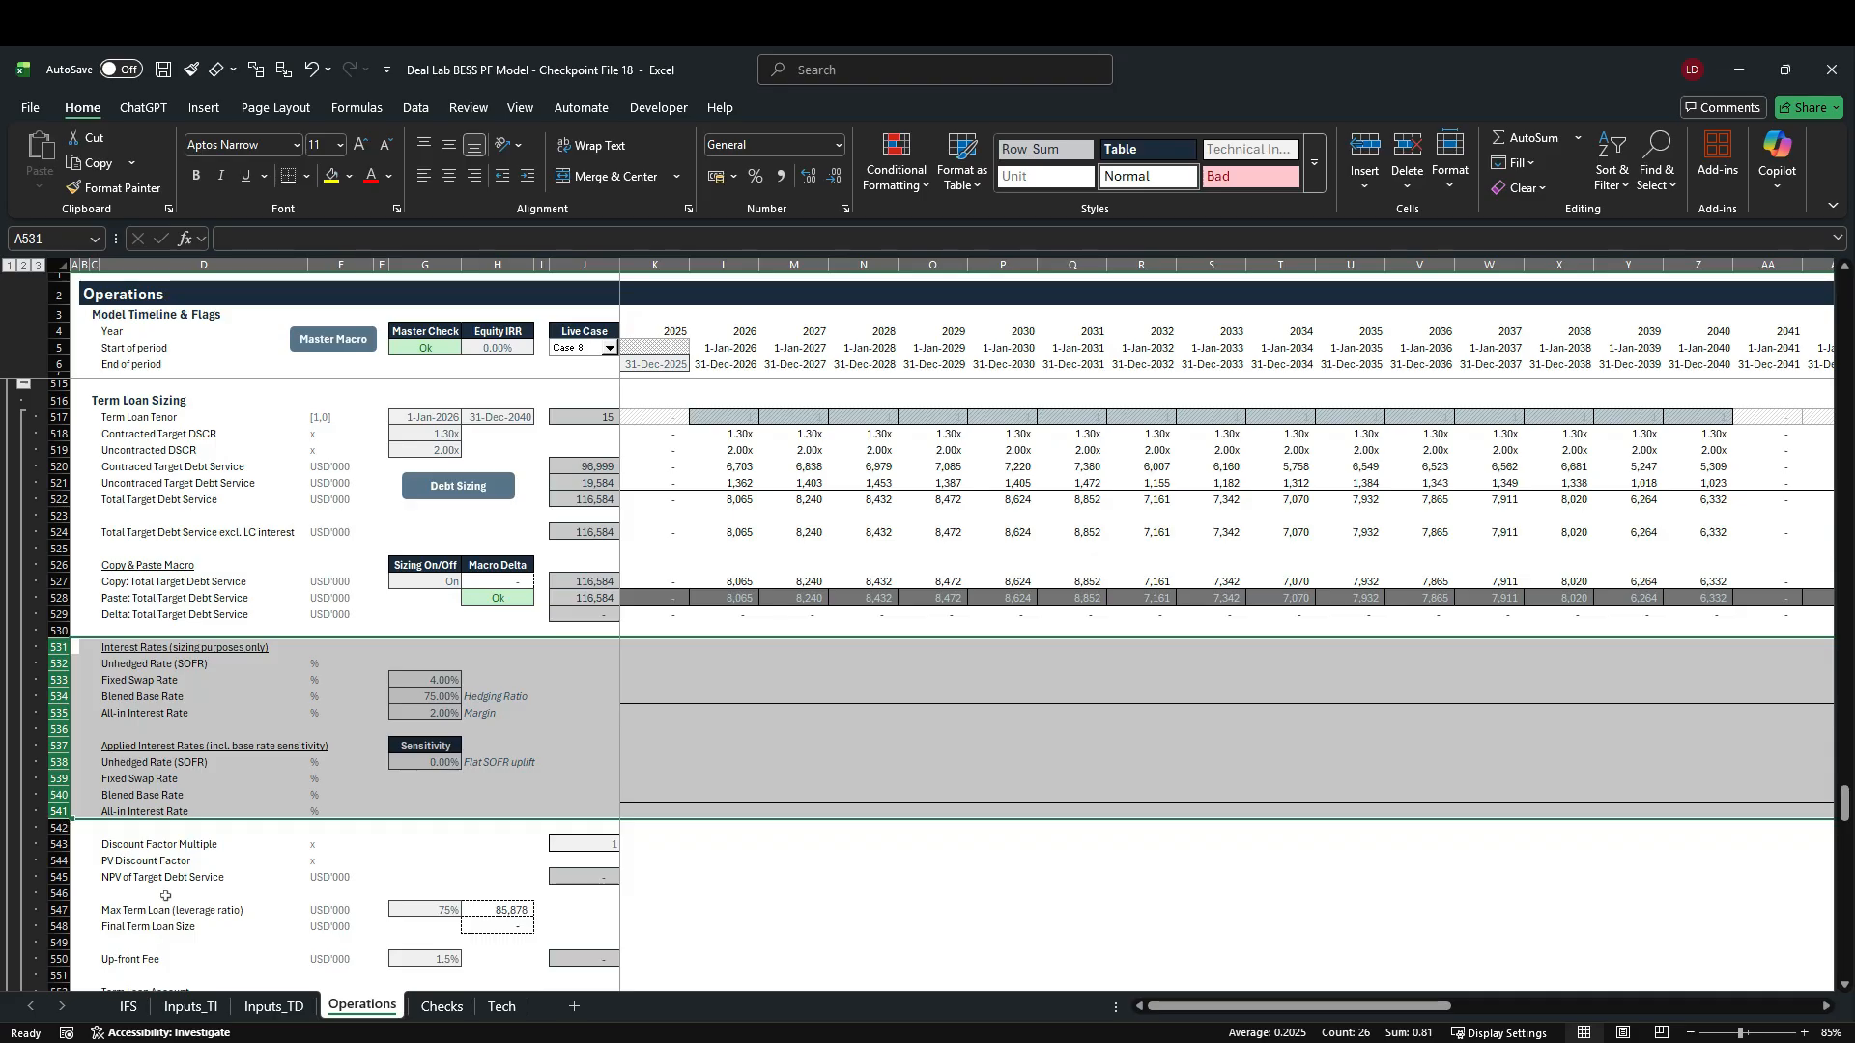
click(64, 927)
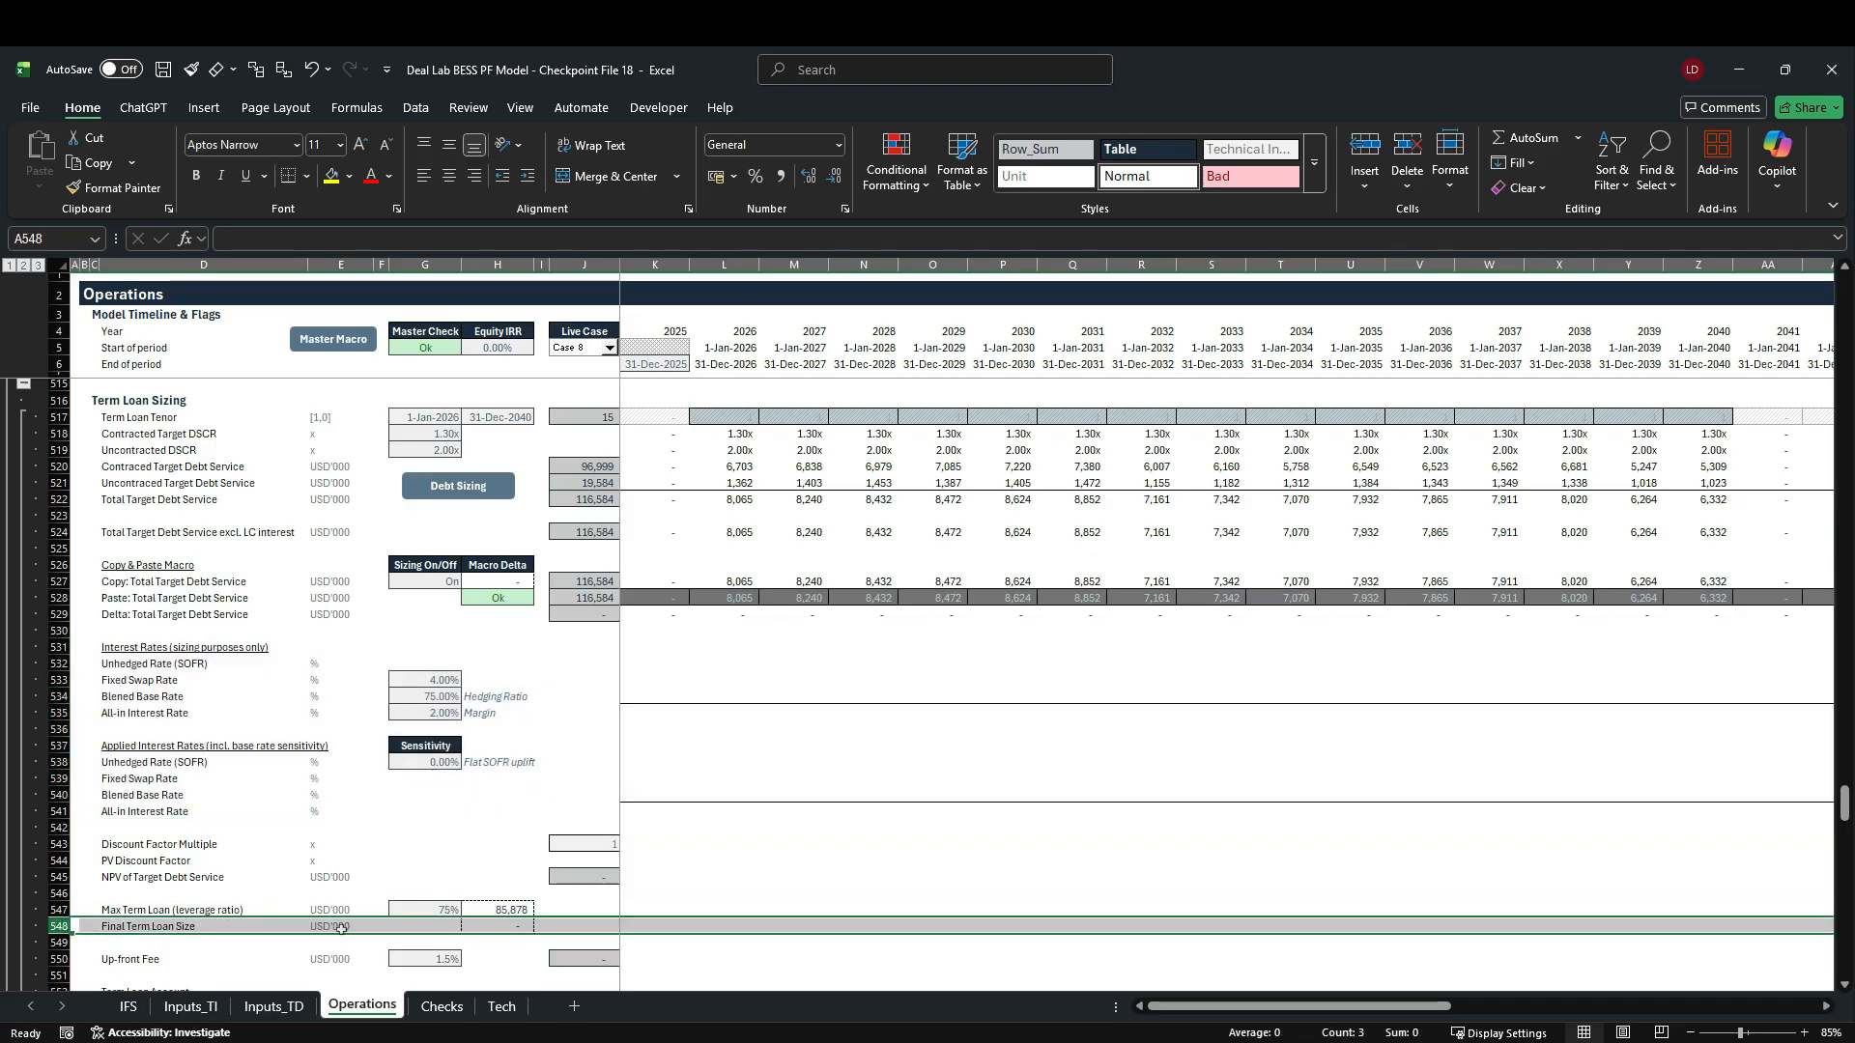
click(506, 928)
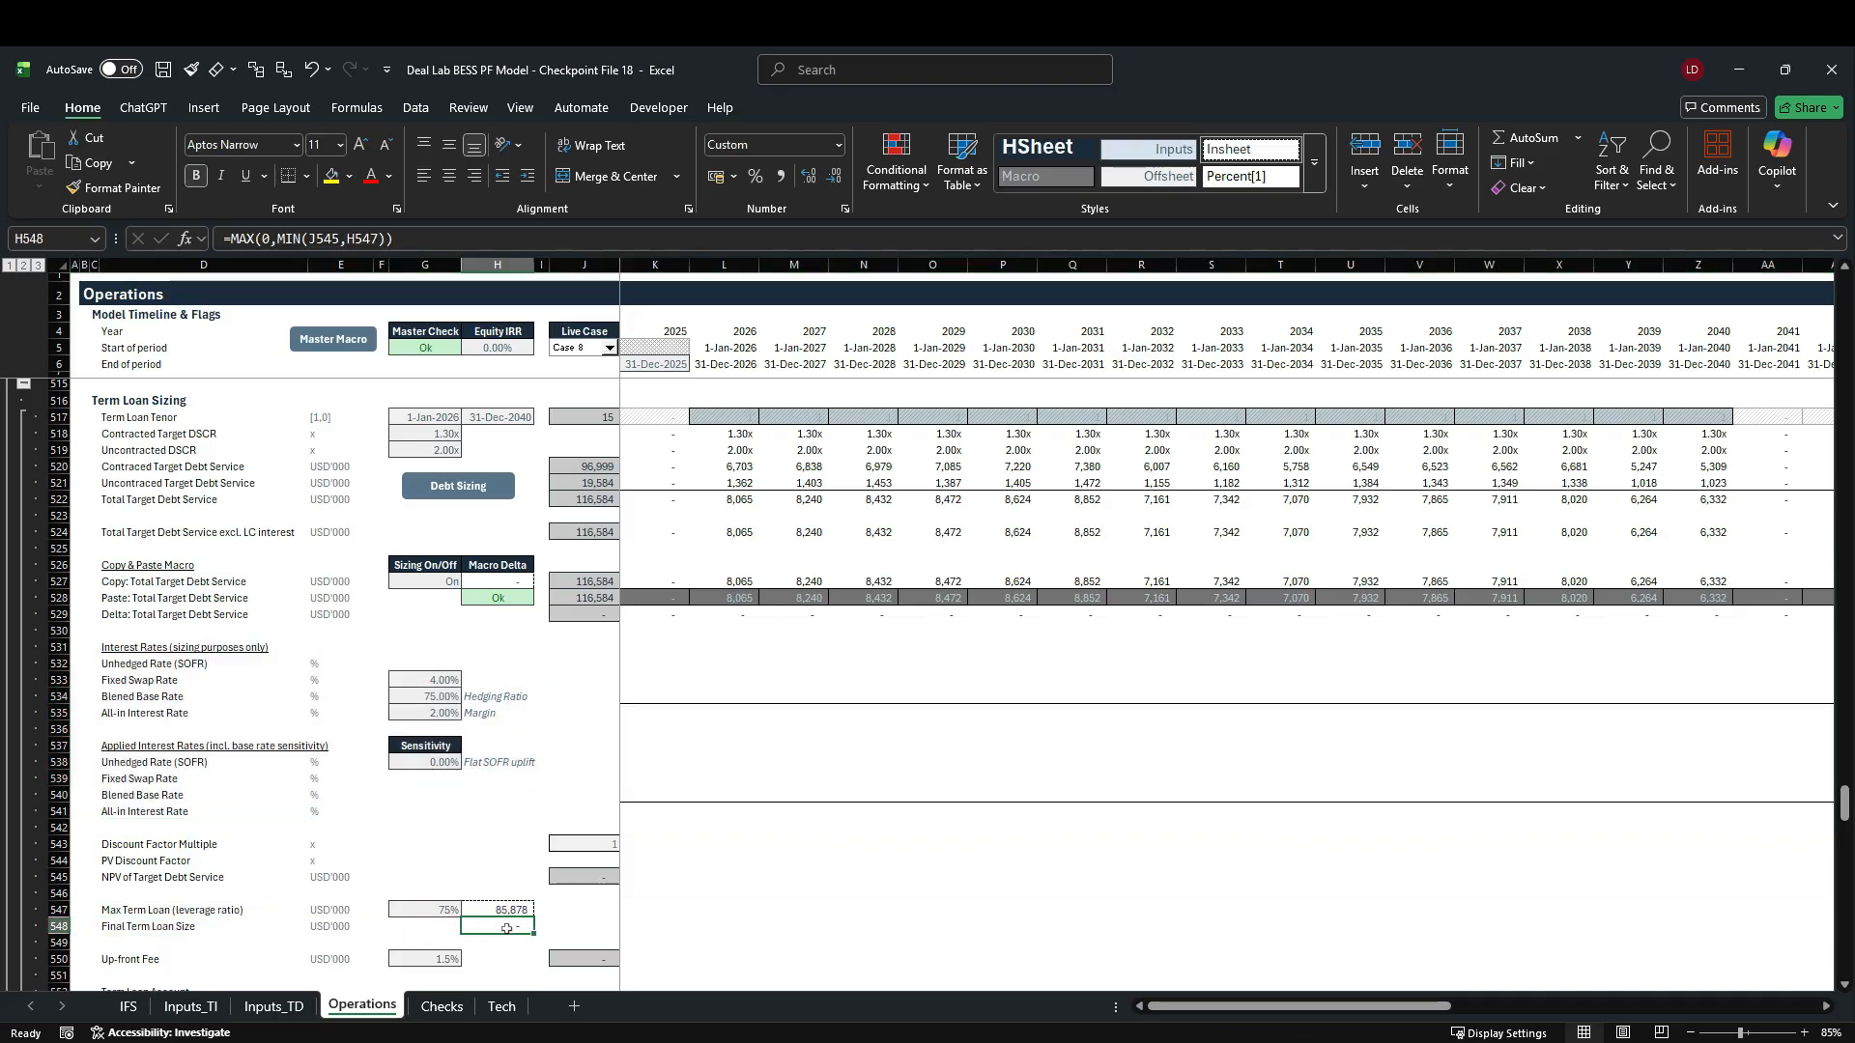